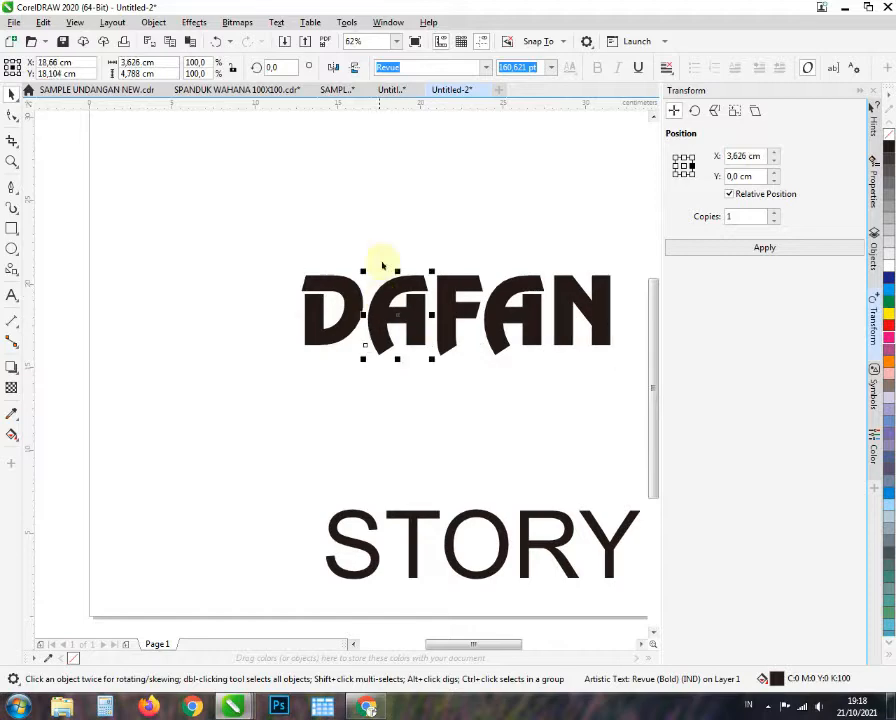
- Try the SPACE MISSION font on the first A of DAFAN
left_click(486, 67)
scroll(452, 238, "down", 5)
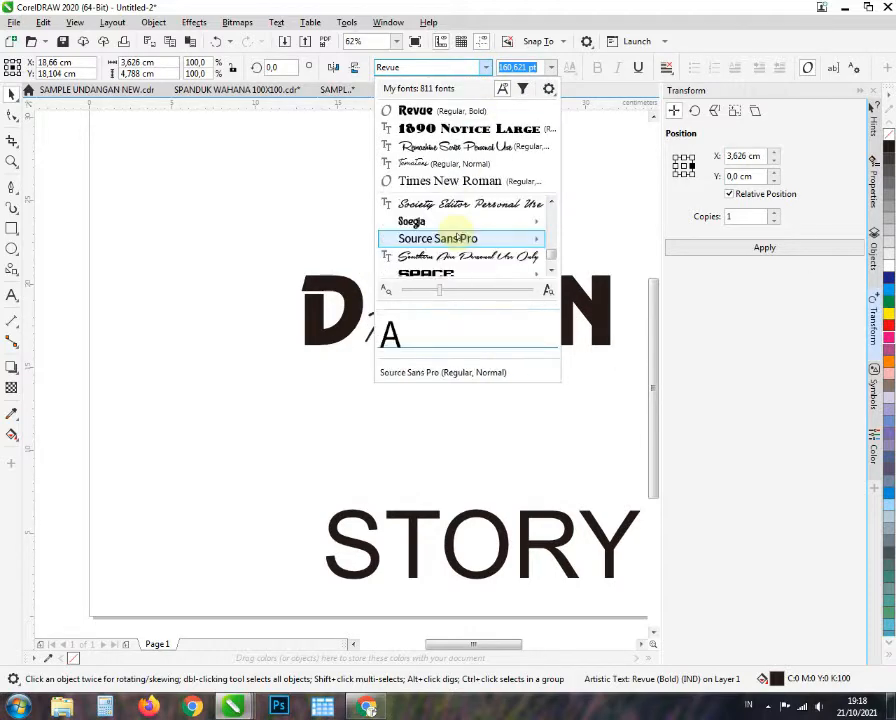
scroll(452, 240, "down", 1)
left_click(450, 240)
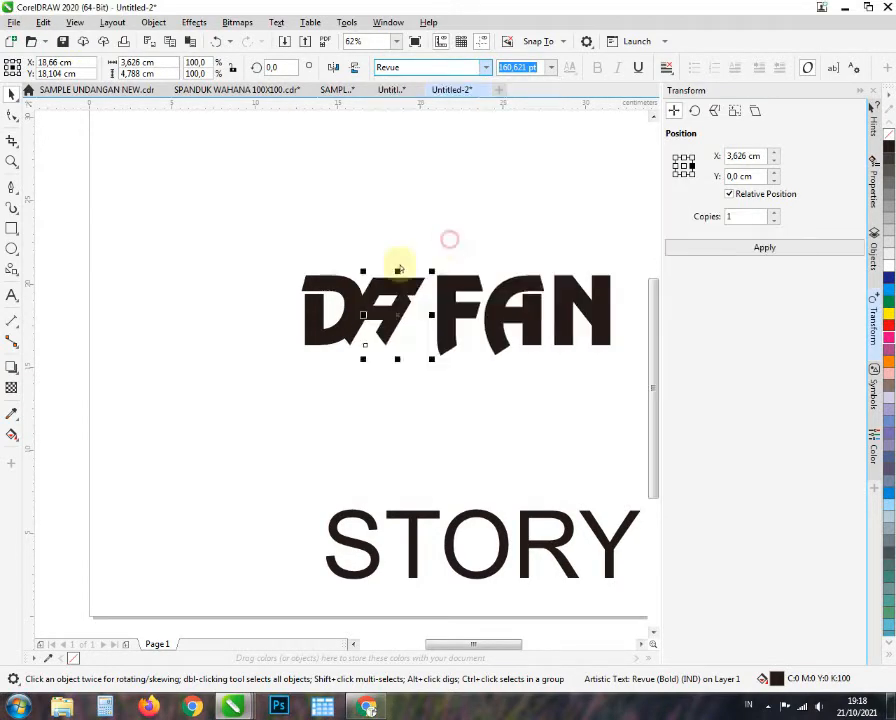
scroll(498, 280, "up", 1)
left_click_drag(332, 298, 362, 298)
scroll(227, 286, "down", 1)
- Set the first A, the F and the second A of DAFAN to Tarrget Condensed and tighten the second A's spacing to the F
left_click(486, 67)
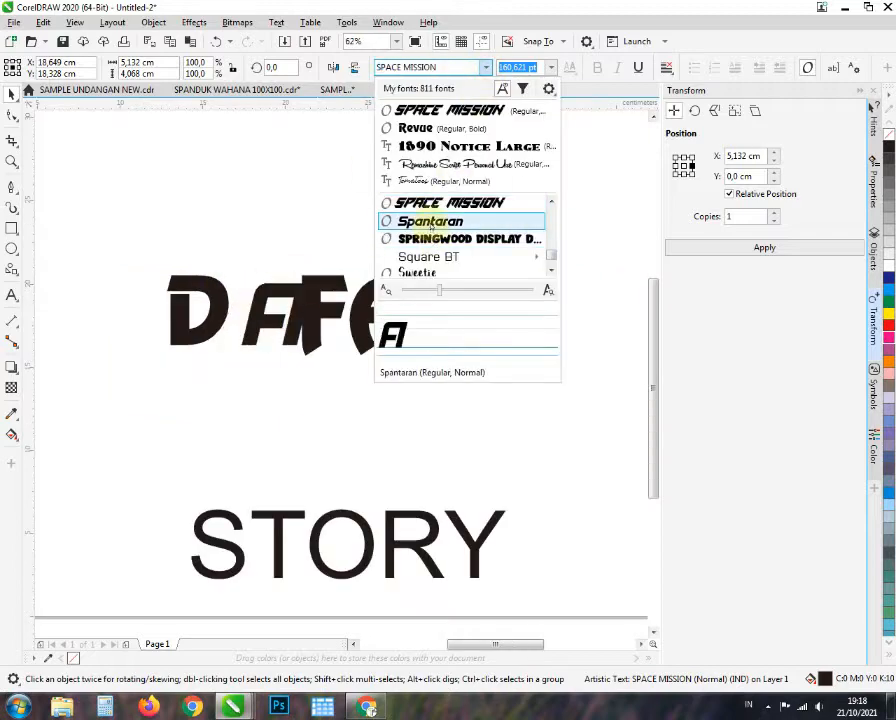
scroll(460, 238, "down", 4)
left_click(440, 223)
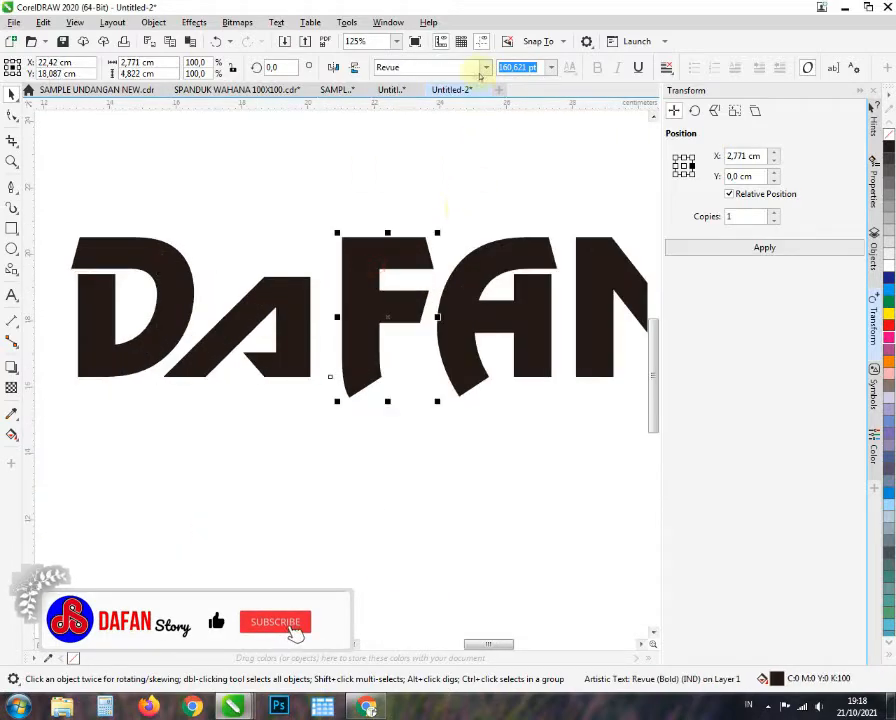
left_click(486, 67)
left_click(380, 282)
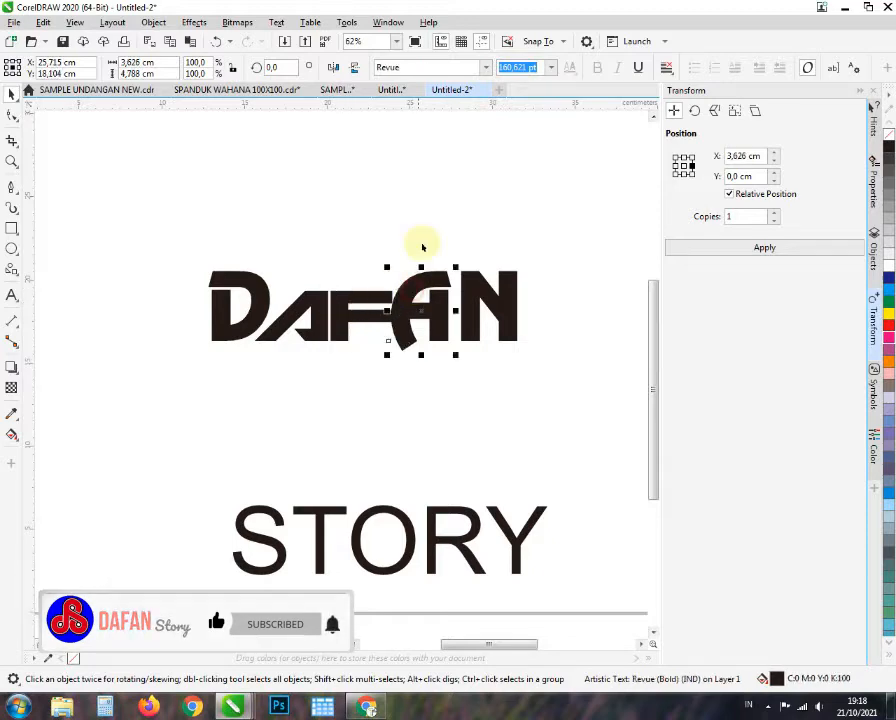
left_click(484, 66)
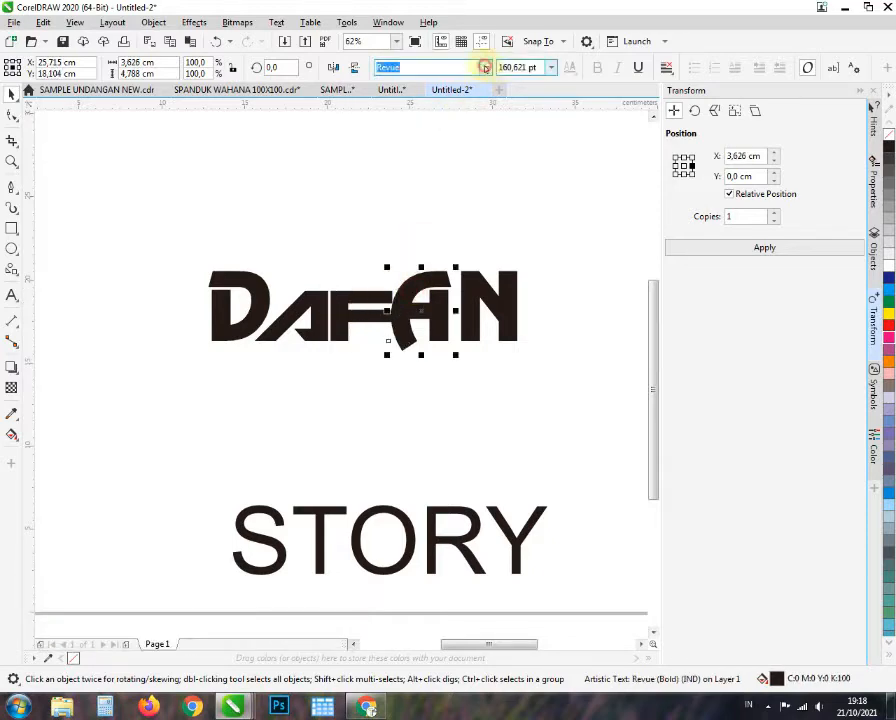
left_click(424, 289)
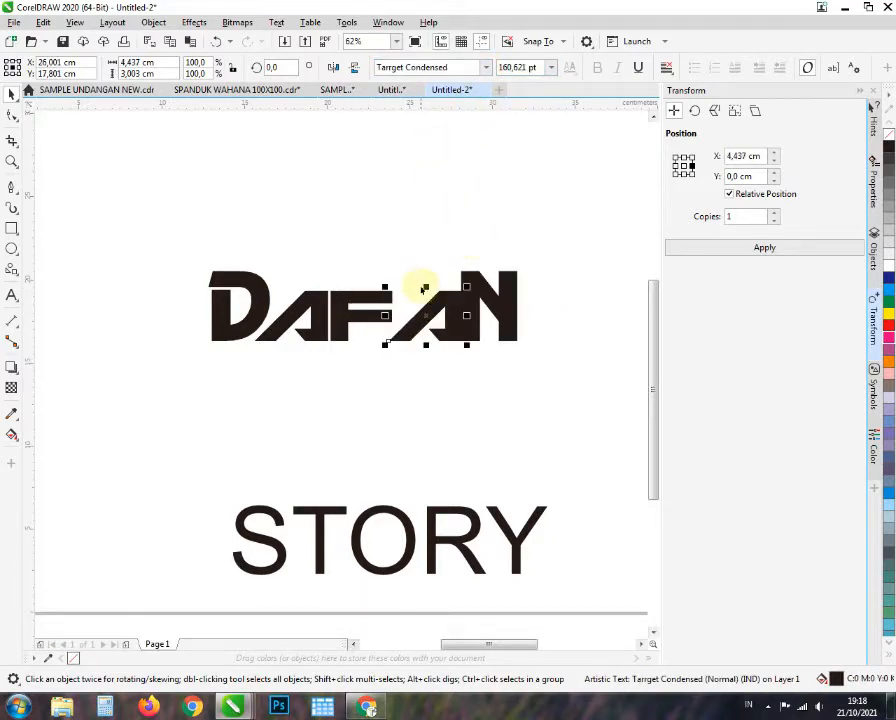
scroll(424, 289, "up", 2)
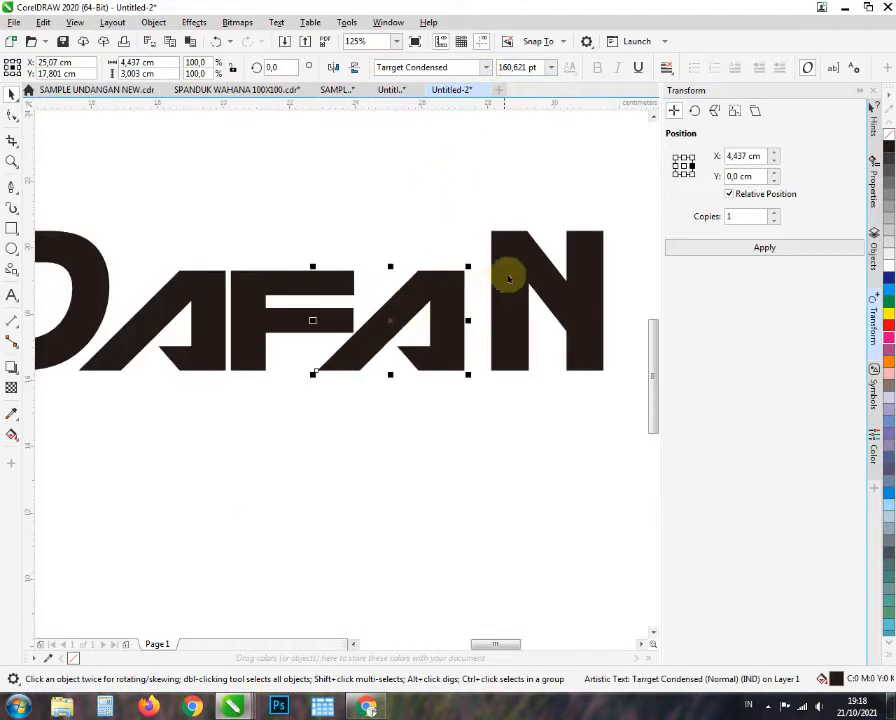
- Set the N of DAFAN to Tarrget Condensed and overlap its stem with the second A
left_click(480, 287)
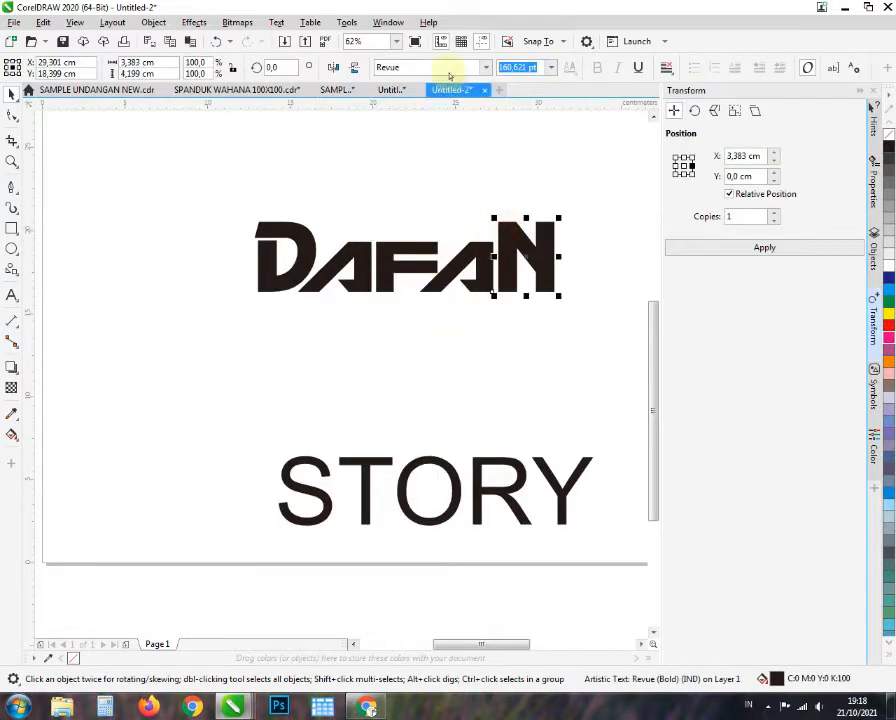
left_click(448, 70)
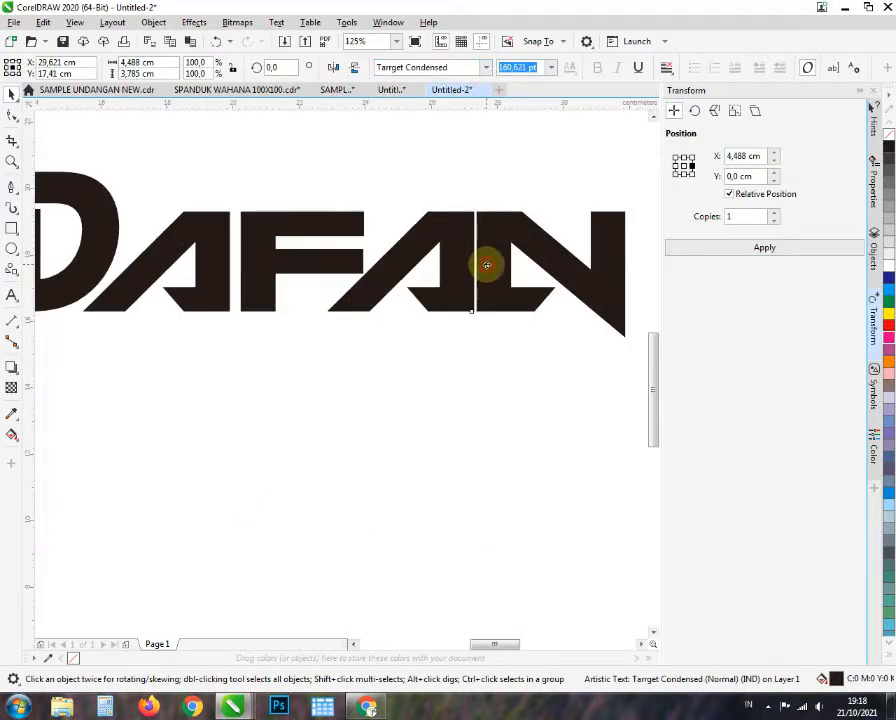
left_click_drag(486, 265, 452, 275)
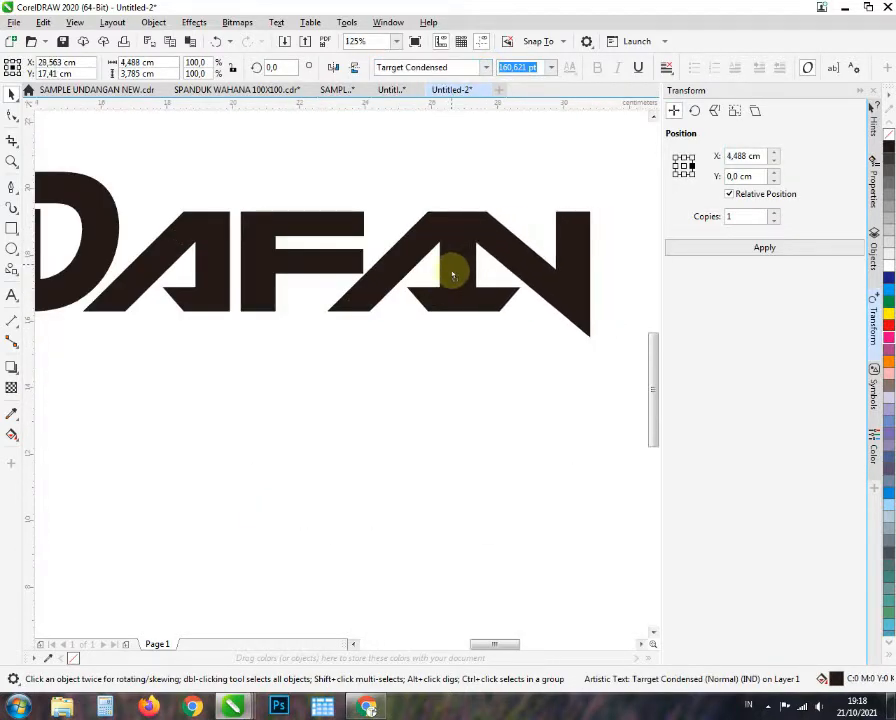
- Overlap the F with the first A and move the second A and N together closer to the F
left_click(366, 267)
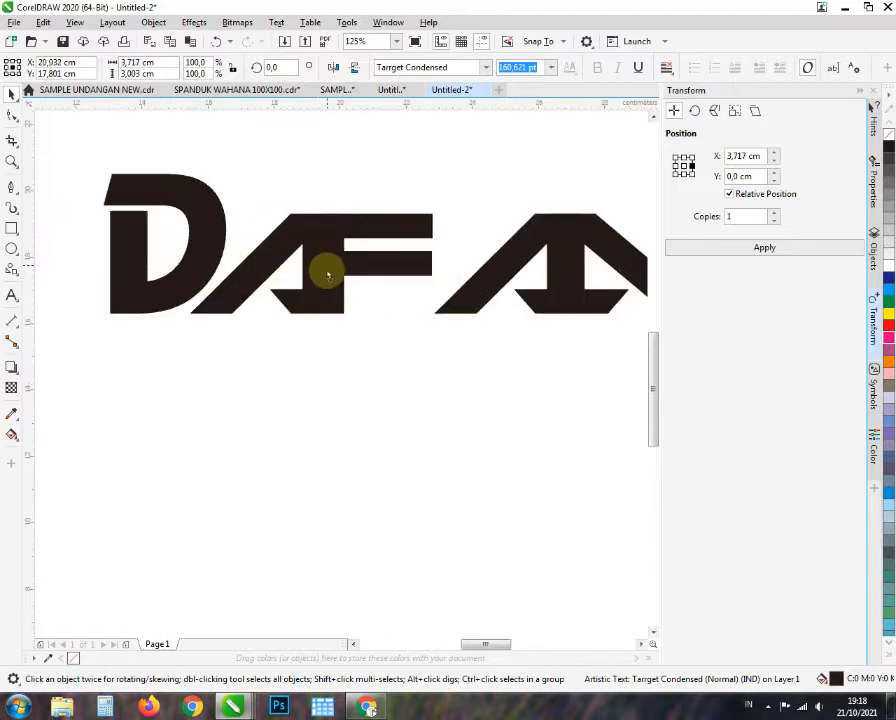
scroll(327, 275, "down", 1)
left_click(572, 338)
left_click_drag(334, 187, 334, 187)
scroll(368, 268, "up", 1)
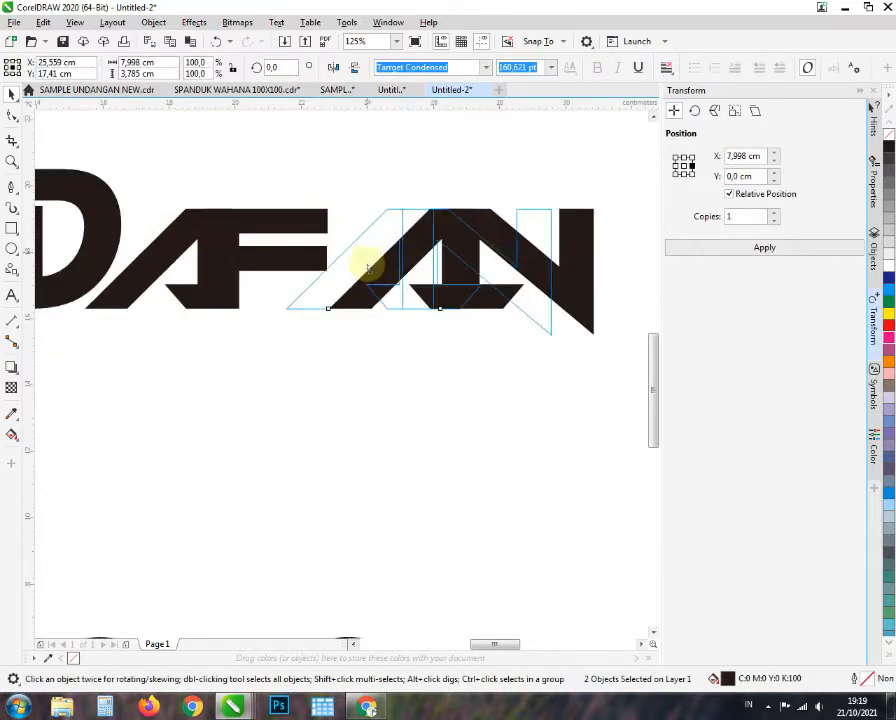
left_click_drag(375, 278, 373, 277)
scroll(373, 276, "down", 1)
left_click(394, 347)
scroll(434, 269, "up", 1)
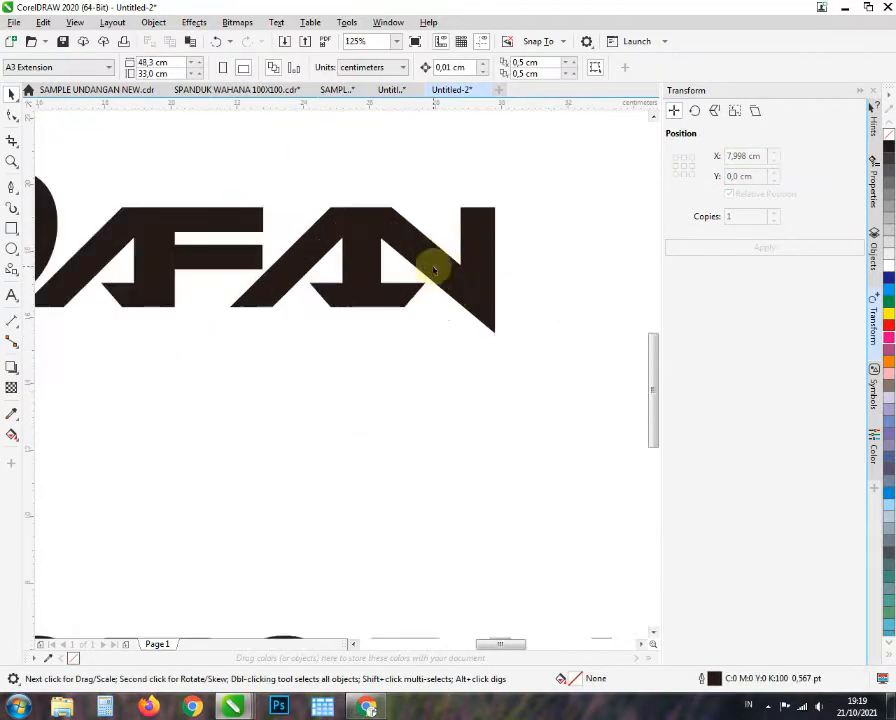
- Move the N off the second A so it stands just to its right
left_click(434, 270)
scroll(434, 270, "down", 1)
left_click(458, 325)
scroll(458, 325, "down", 1)
scroll(466, 272, "up", 1)
left_click(460, 265)
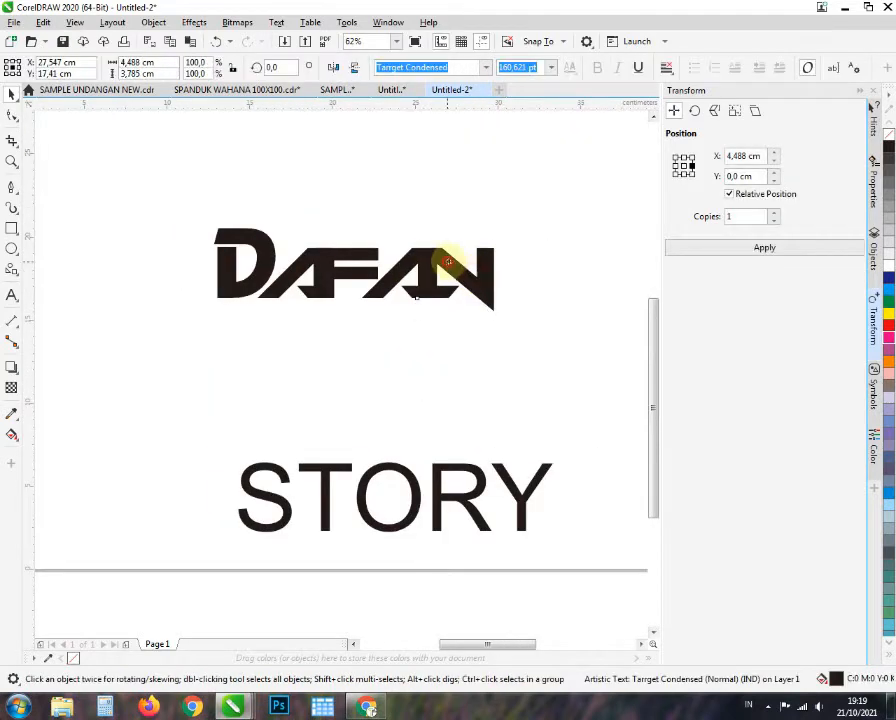
scroll(463, 266, "up", 1)
scroll(465, 268, "down", 1)
scroll(484, 260, "up", 1)
- Try the SPACE MISSION font on the N of DAFAN
left_click(487, 67)
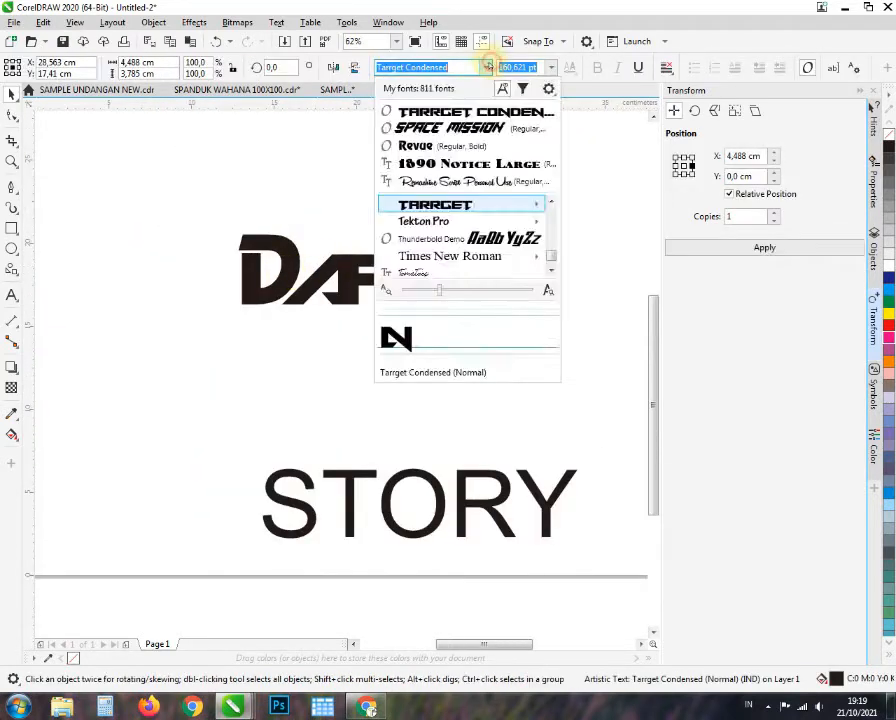
left_click(450, 128)
scroll(464, 280, "up", 1)
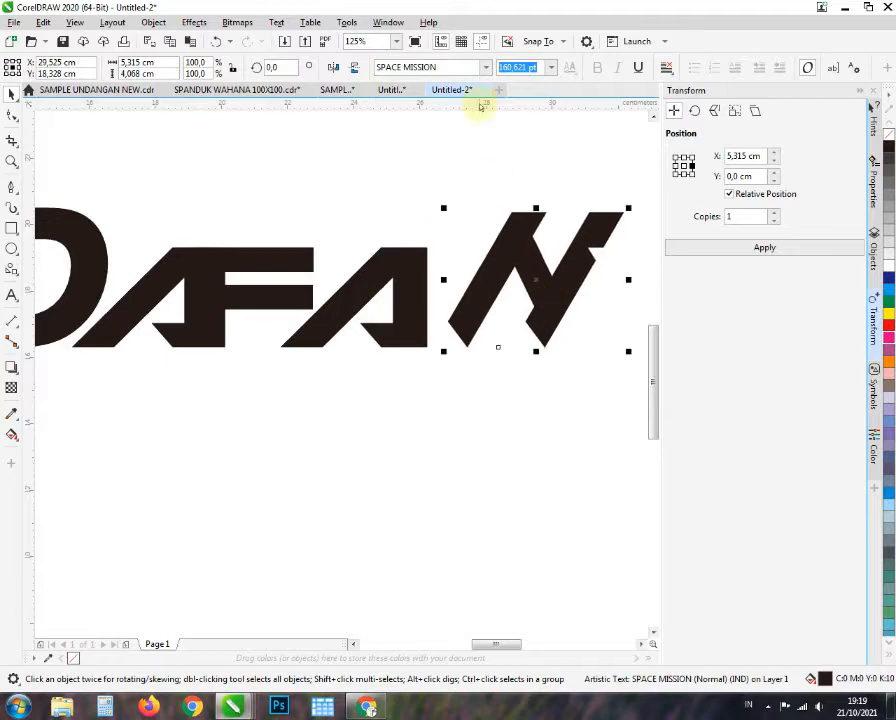
left_click(488, 66)
left_click(489, 66)
left_click(474, 145)
- Undo the font changes on the N and the letter overlaps, back to the N in Revue
key("ctrl+z")
key("ctrl+z")
key("ctrl+z")
key("ctrl+z")
key("ctrl+z")
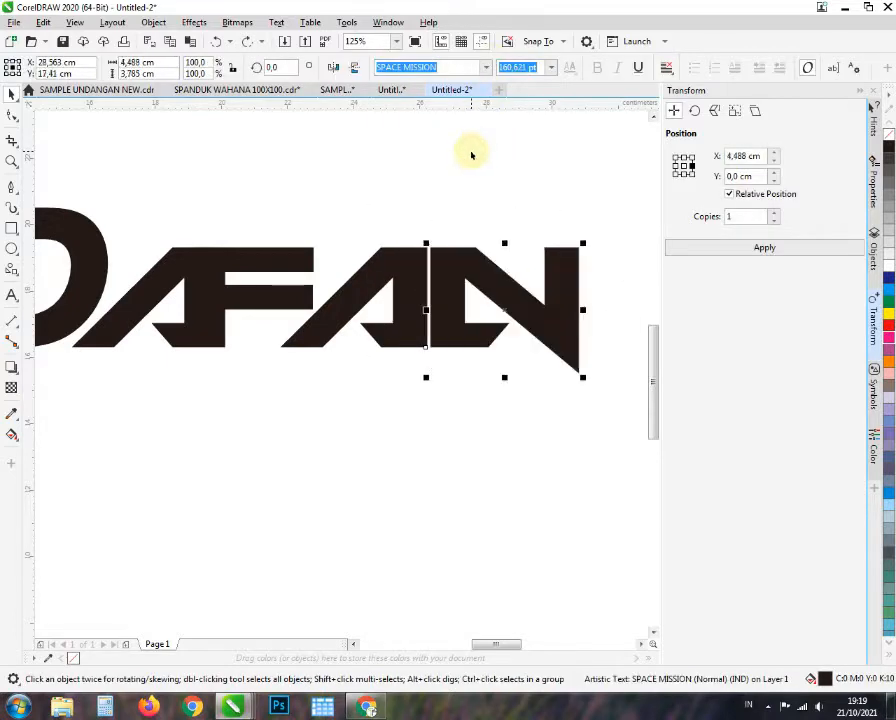
scroll(460, 235, "down", 1)
- Stretch the F vertically to about 4.3 cm and heighten both As together to match it
left_click(420, 212)
left_click(373, 214)
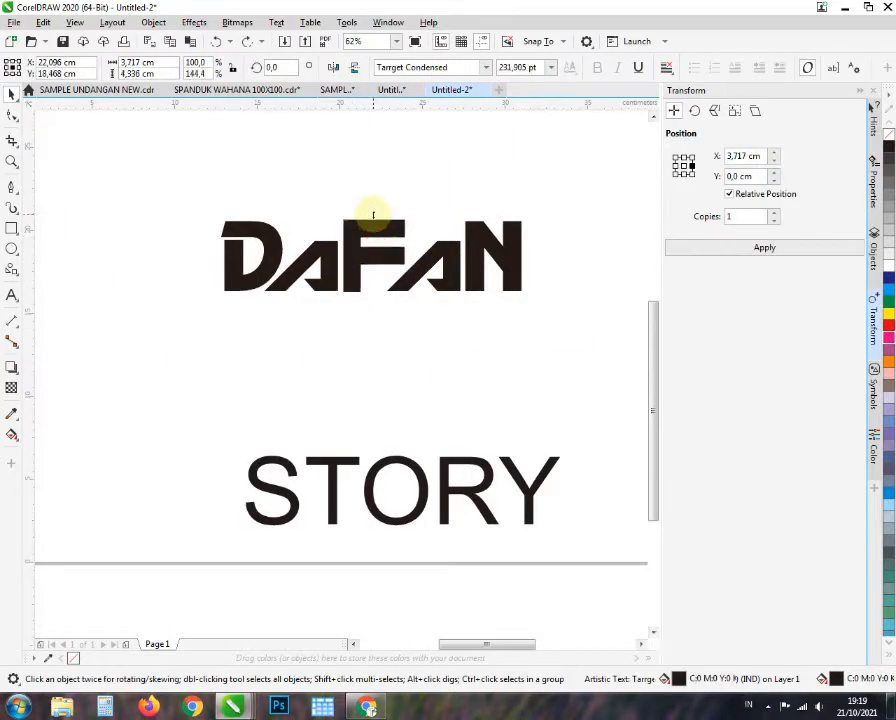
left_click(329, 257)
scroll(330, 256, "down", 1)
left_click(327, 247)
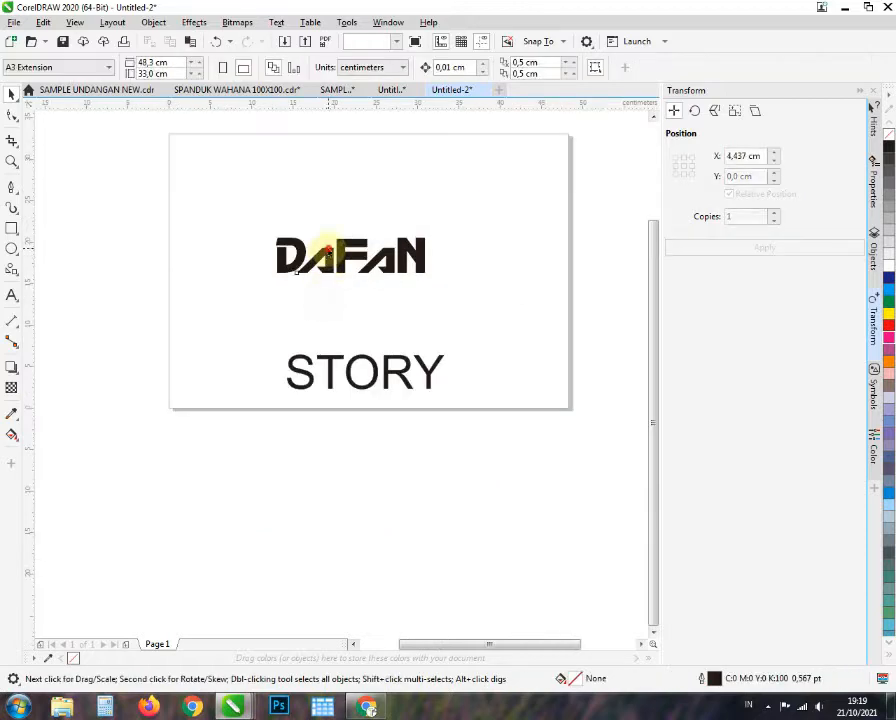
scroll(330, 252, "up", 1)
left_click(328, 262)
left_click(443, 262, "shift")
left_click_drag(363, 243, 363, 229)
left_click(378, 274)
scroll(378, 274, "up", 1)
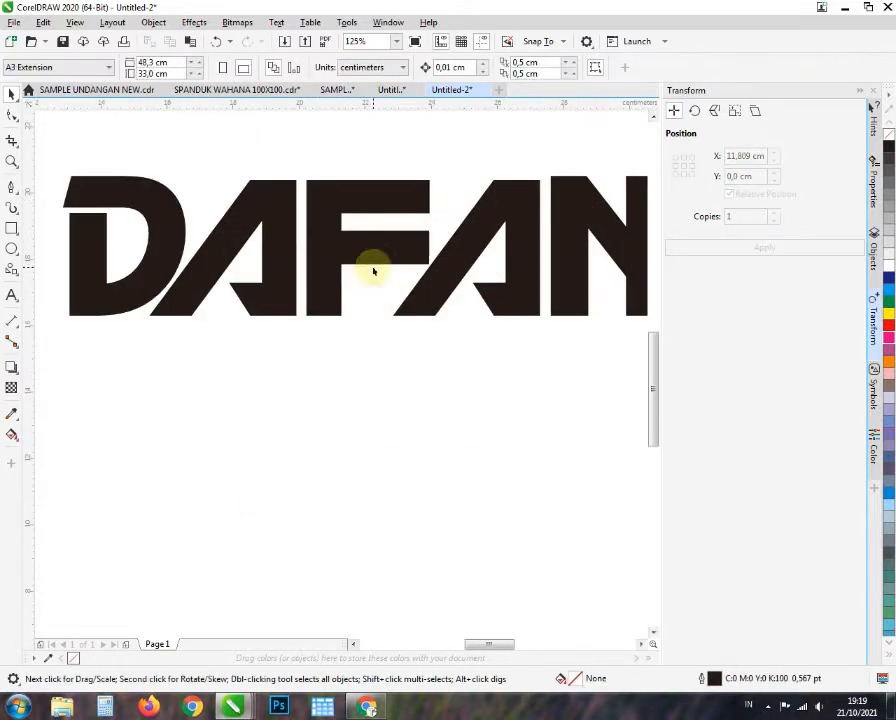
- Set the D of DAFAN to the a Atmospheric font
scroll(363, 199, "down", 1)
left_click(364, 204)
scroll(477, 210, "up", 1)
scroll(326, 250, "down", 1)
scroll(124, 232, "up", 2)
left_click(212, 198)
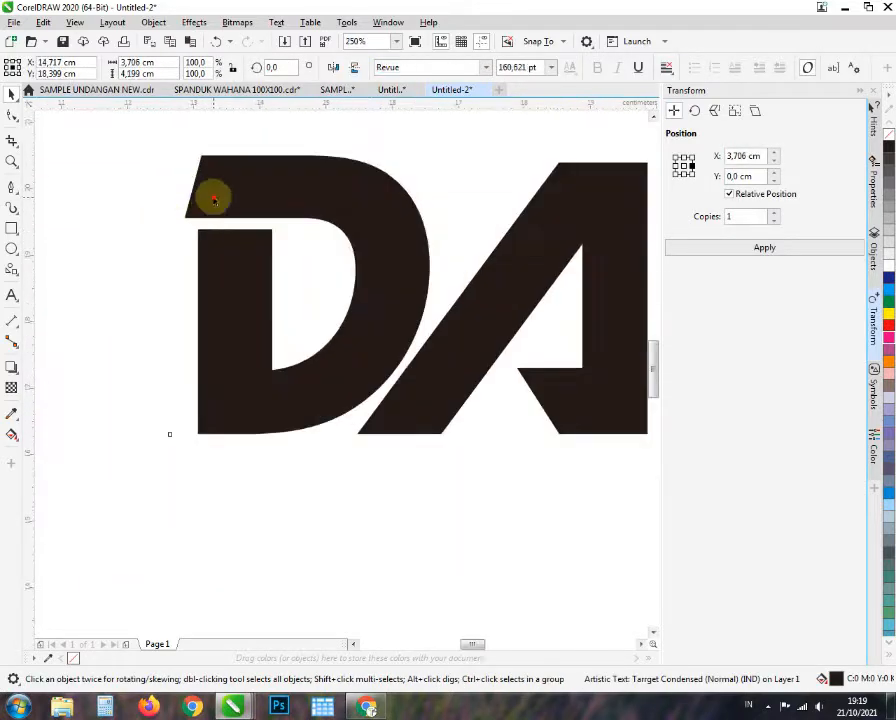
scroll(214, 198, "down", 1)
scroll(303, 213, "up", 1)
left_click(487, 68)
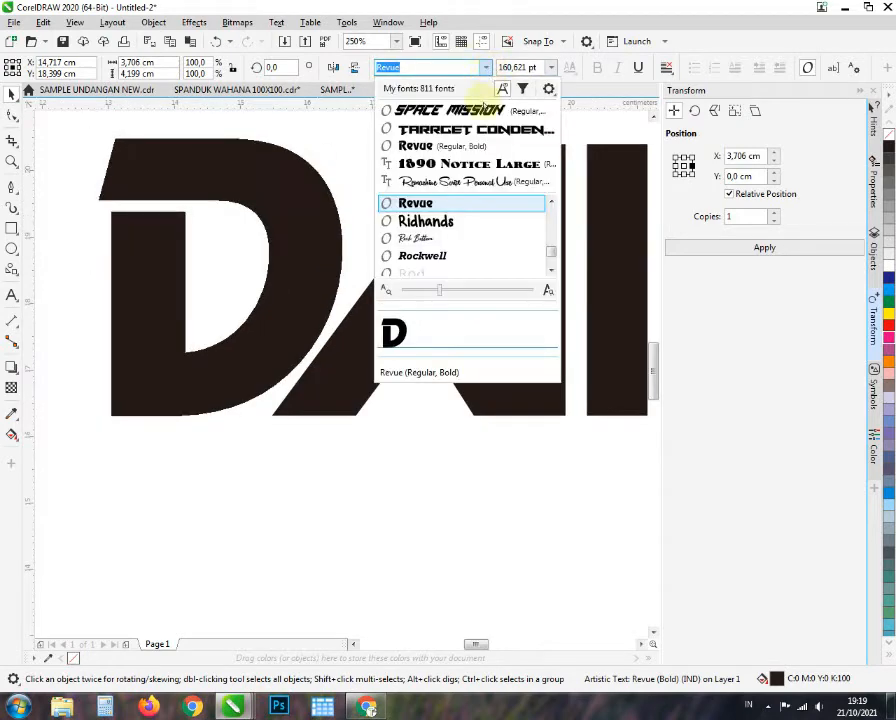
left_click_drag(552, 251, 547, 166)
scroll(445, 225, "up", 4)
left_click_drag(551, 250, 550, 192)
scroll(468, 256, "down", 5)
scroll(468, 256, "down", 8)
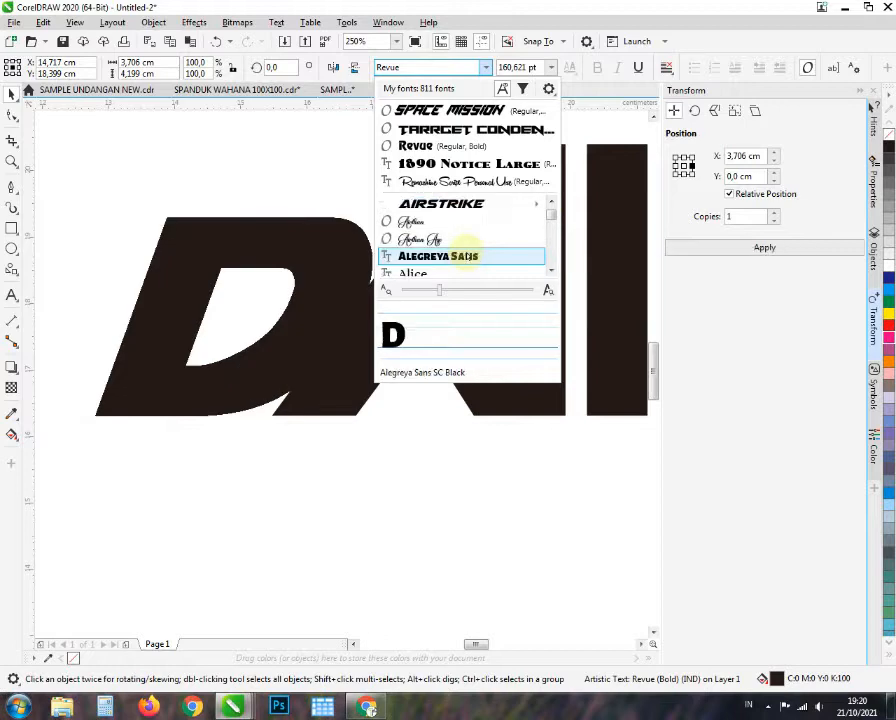
left_click(450, 222)
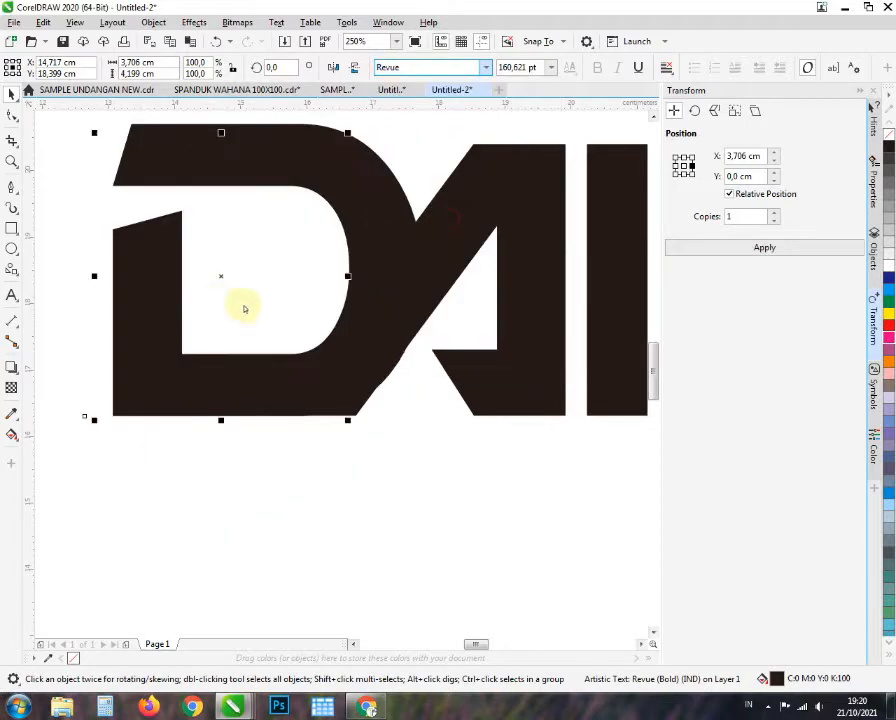
- Set the F of DAFAN to the a Atmospheric font
scroll(267, 307, "down", 2)
left_click(336, 368)
mouse_move(292, 283)
left_mouse_down()
mouse_move(271, 278)
mouse_move(291, 280)
left_mouse_up()
scroll(359, 283, "up", 1)
left_click(350, 284)
scroll(348, 284, "down", 1)
left_click(486, 68)
left_click(462, 110)
scroll(403, 296, "up", 1)
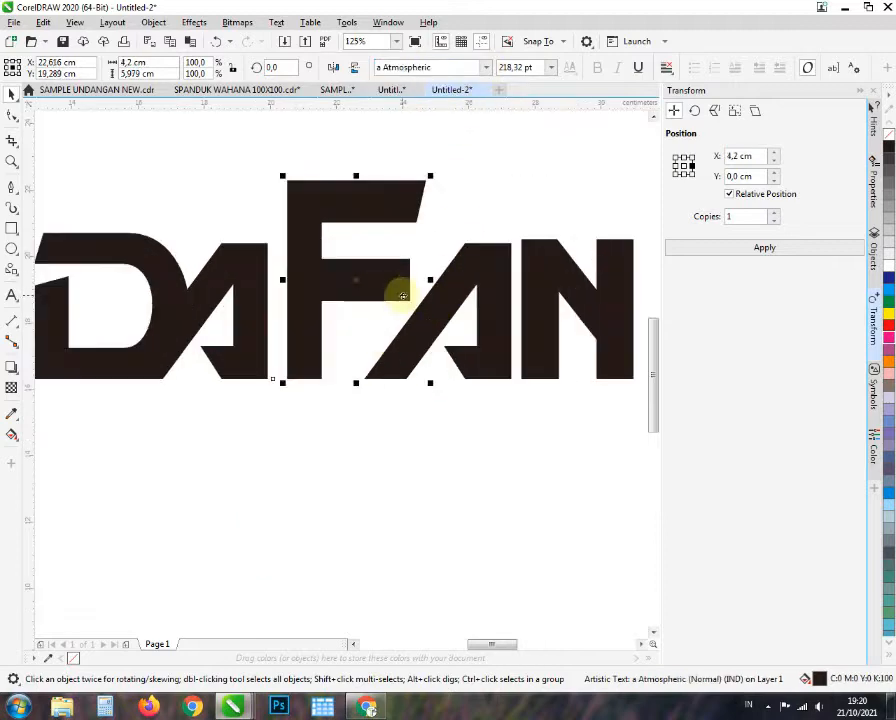
- Shrink the F's height to about 4.19 cm so it lines up with the neighbouring letters
scroll(403, 296, "down", 1)
left_click_drag(350, 230, 230, 258)
scroll(313, 273, "up", 1)
scroll(305, 256, "down", 1)
- Convert the D to curves and extend its upper bar to the left until the letter is about 7.37 cm wide
left_click(202, 261)
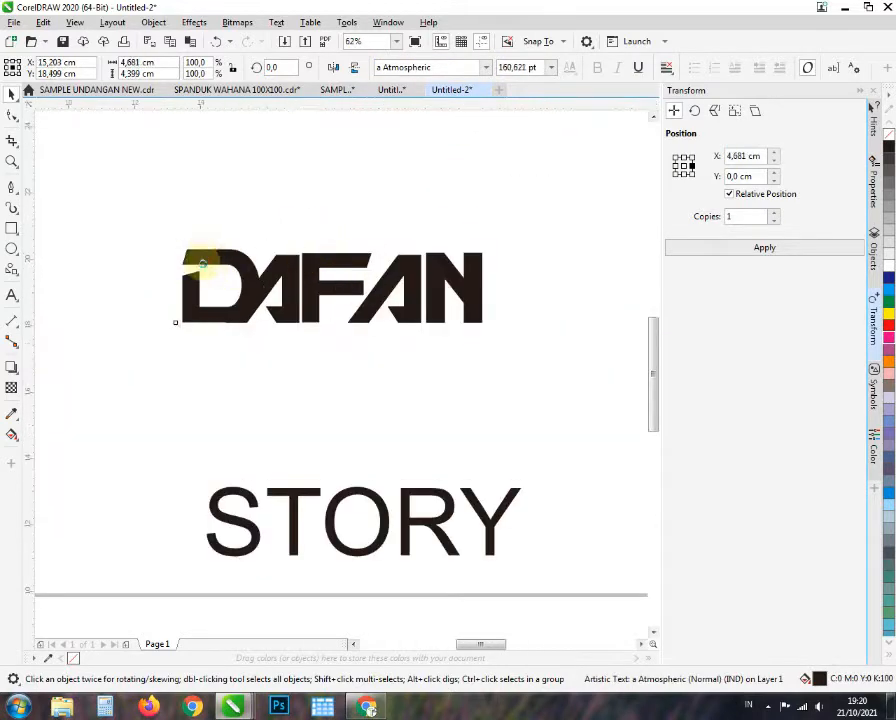
scroll(202, 262, "up", 1)
key("ctrl+q")
left_click(12, 116)
left_click_drag(106, 202, 207, 279)
scroll(101, 271, "up", 2)
scroll(278, 274, "down", 1)
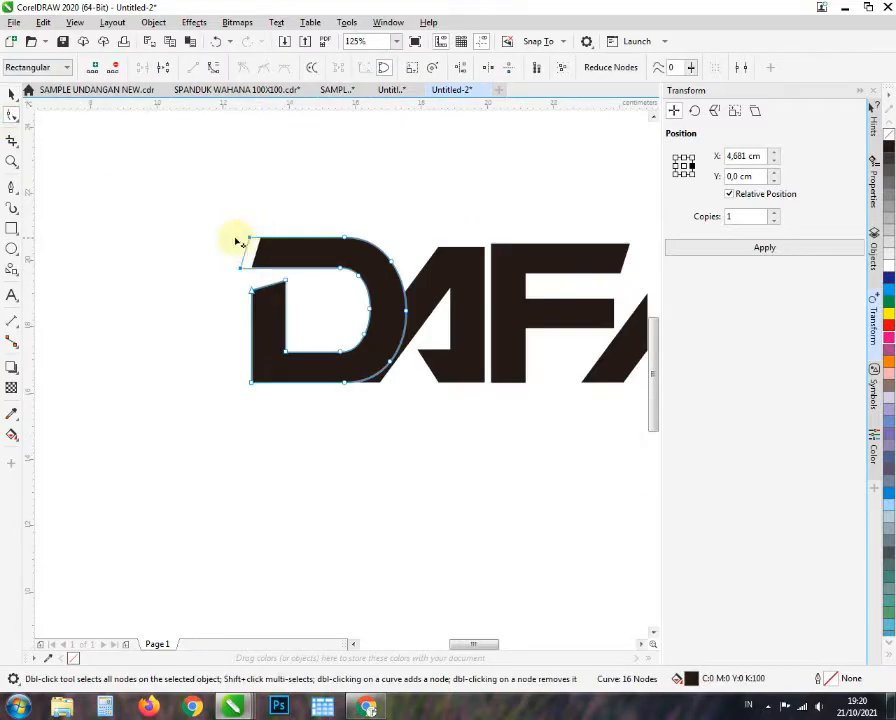
left_click_drag(170, 243, 170, 243)
scroll(251, 313, "down", 1)
scroll(270, 302, "up", 1)
scroll(238, 300, "down", 1)
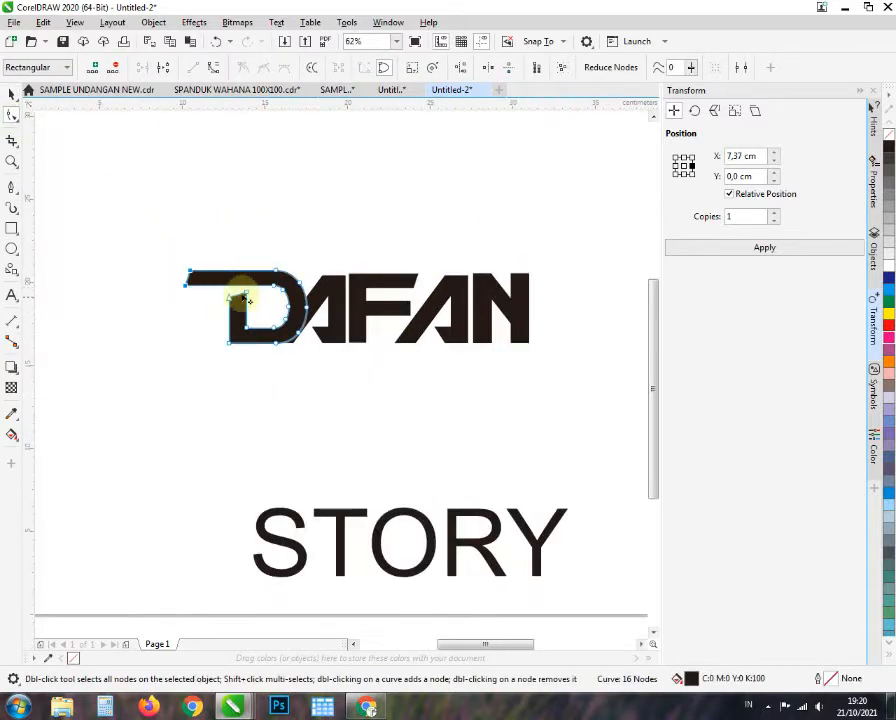
key("space")
scroll(386, 328, "up", 1)
left_click(342, 354)
scroll(345, 352, "up", 1)
left_click(14, 22)
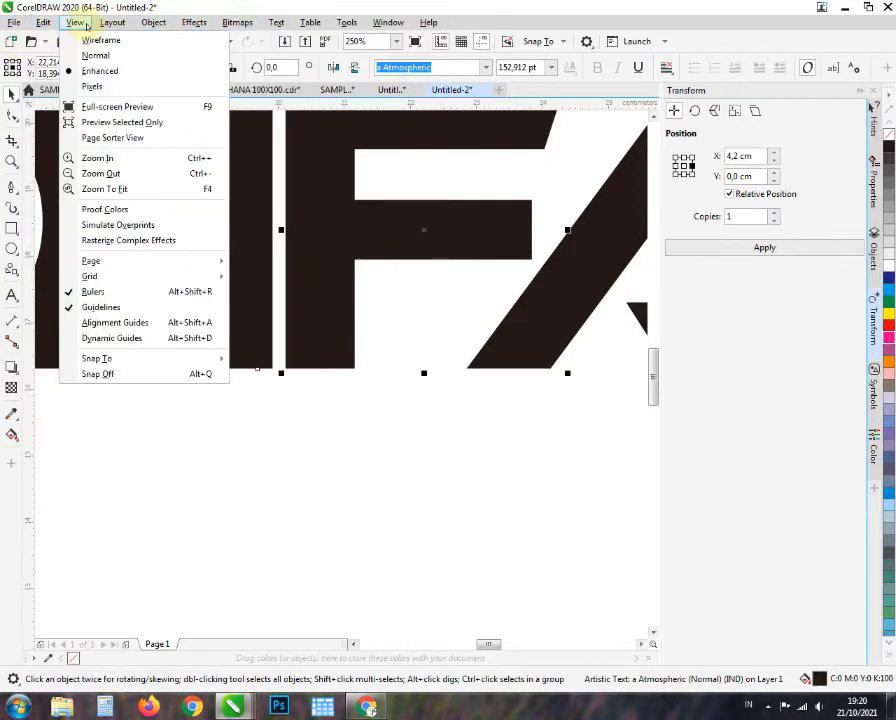
left_click(10, 24)
left_click(12, 24)
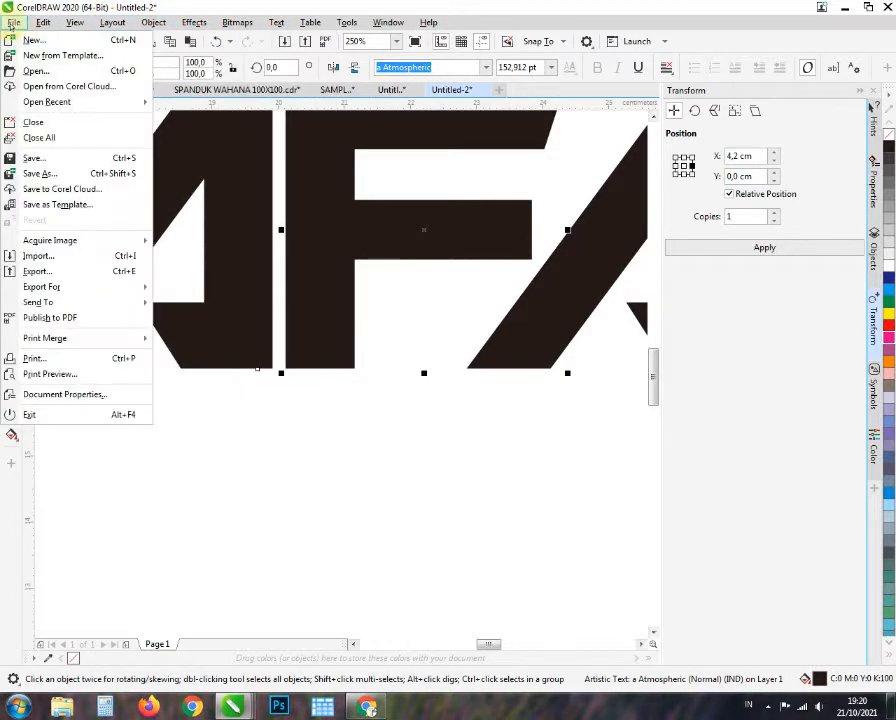
left_click(12, 25)
scroll(418, 294, "down", 1)
scroll(392, 226, "up", 1)
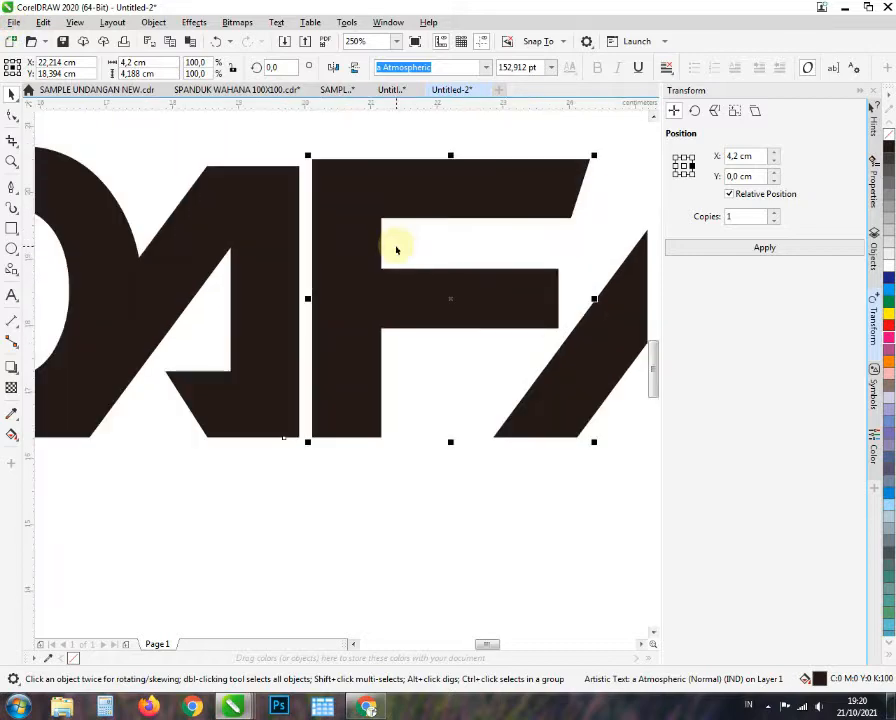
- Convert the F to curves and pull its stem's lower-left corner node down about 1 cm to form a slanted foot
scroll(365, 307, "down", 1)
left_click(382, 272)
left_click(356, 276)
key("ctrl+q")
scroll(354, 388, "up", 1)
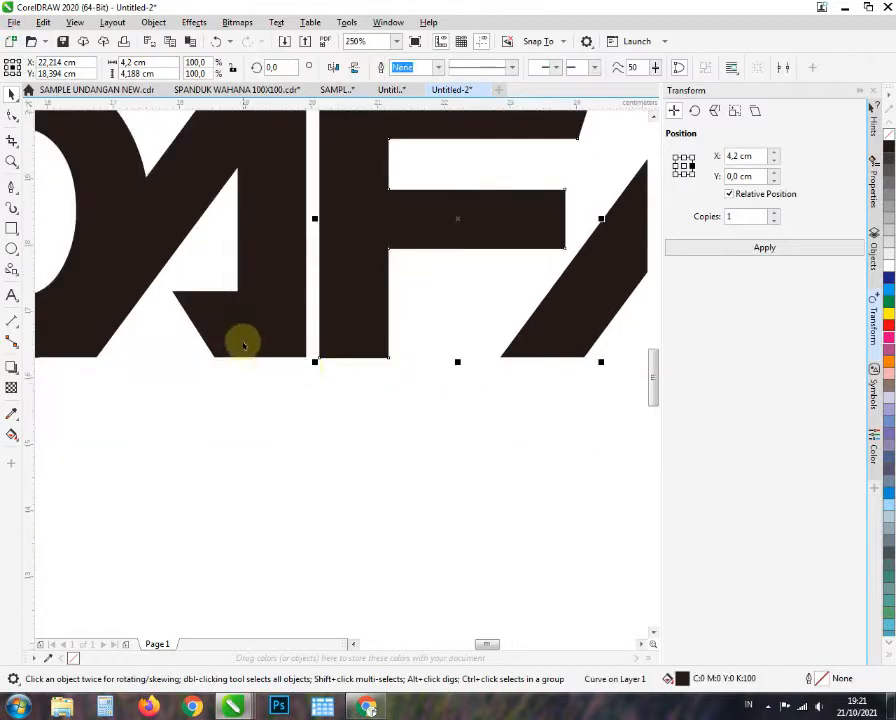
scroll(262, 368, "down", 1)
key("F10")
scroll(340, 392, "up", 1)
scroll(290, 366, "down", 1)
scroll(297, 385, "up", 1)
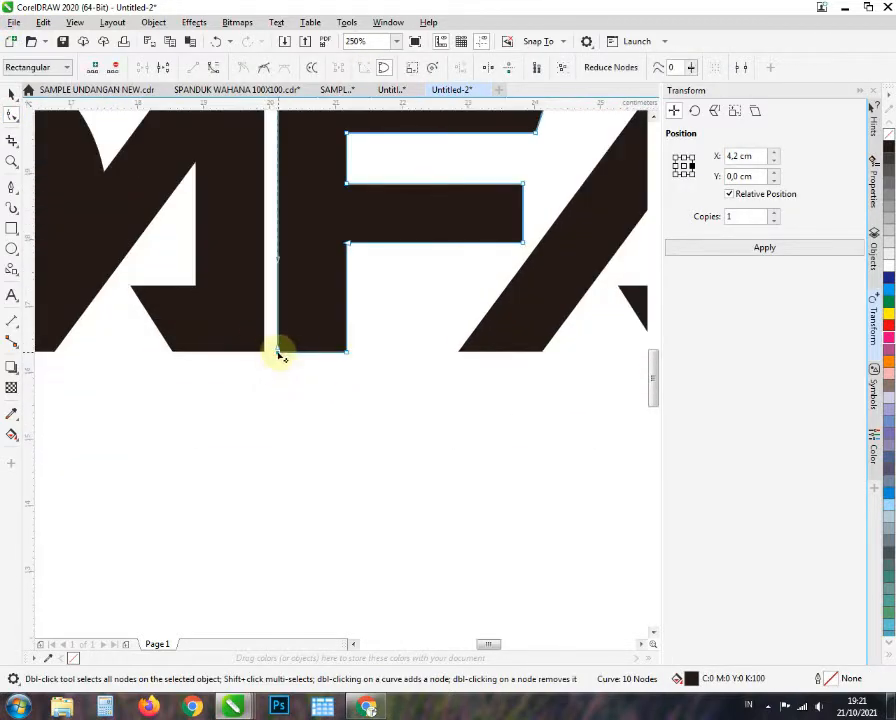
scroll(278, 422, "down", 1)
scroll(356, 322, "up", 1)
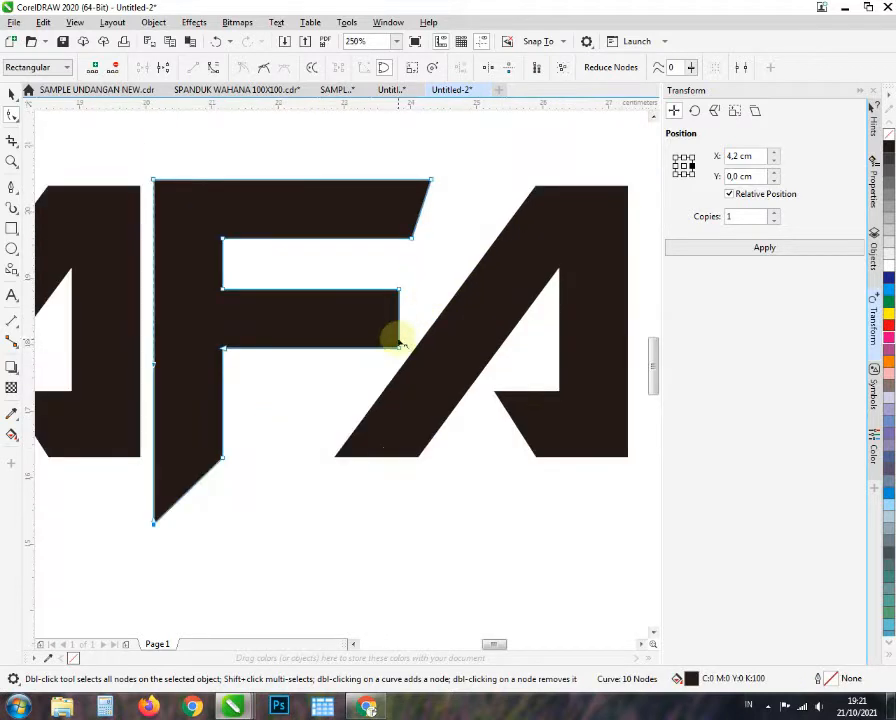
- Slant the end of the F's middle arm and extend its top arm until the letter is about 4.42 cm wide
left_click_drag(398, 350, 369, 348)
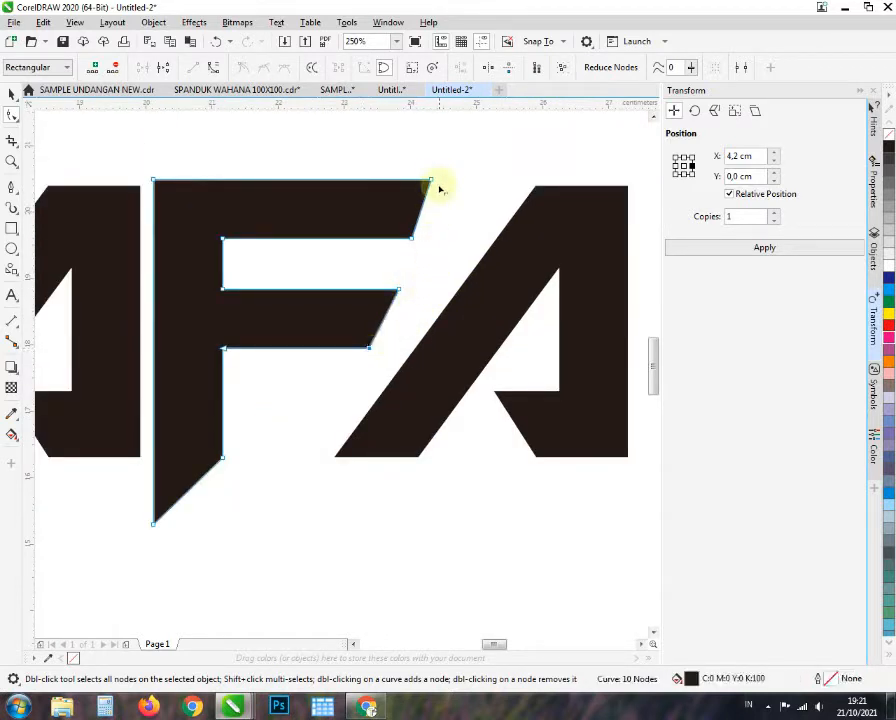
mouse_move(444, 184)
left_mouse_down()
mouse_move(456, 181)
mouse_move(449, 183)
left_mouse_up()
scroll(455, 262, "down", 1)
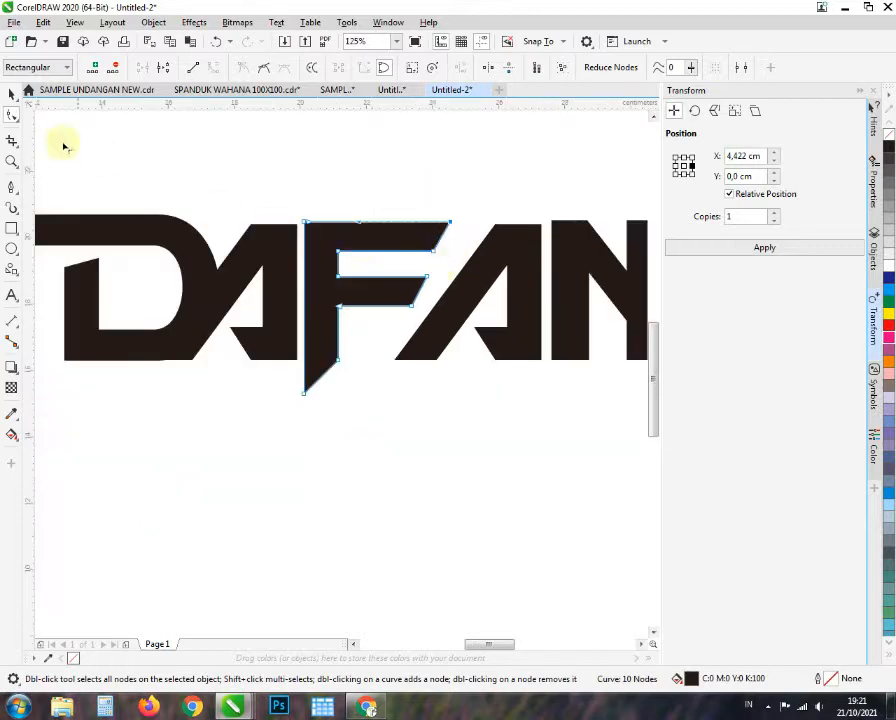
- Shorten both arms of the F together by moving their end nodes left until the letter is about 3.31 cm wide
left_click(11, 94)
left_click(480, 270)
left_click(11, 115)
left_click(388, 235)
scroll(376, 261, "down", 1)
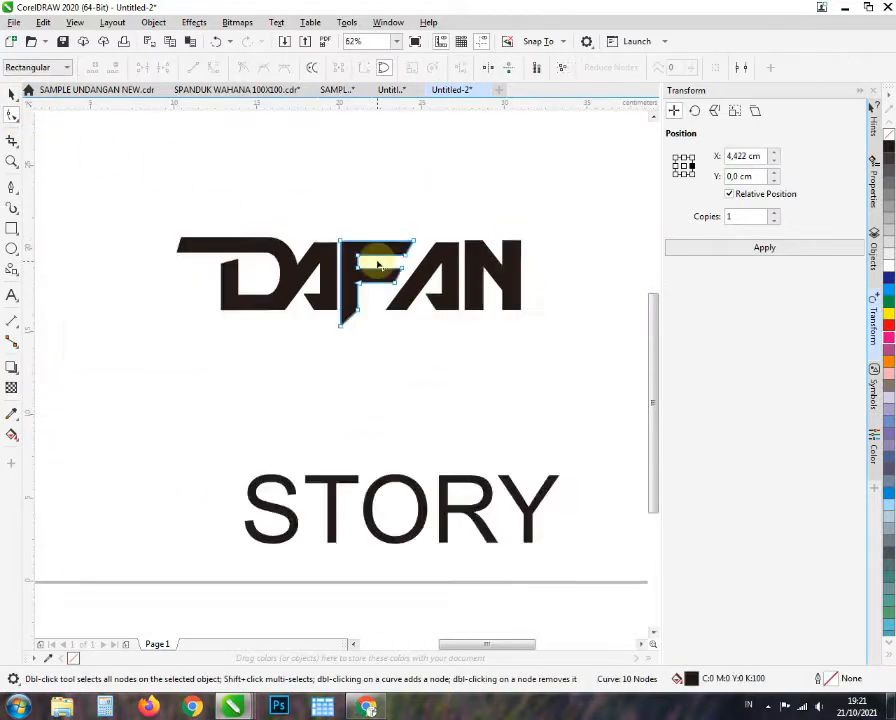
scroll(404, 246, "up", 1)
left_click_drag(336, 186, 455, 328)
scroll(395, 322, "up", 1)
left_click_drag(371, 316, 298, 317)
scroll(416, 349, "down", 1)
scroll(312, 346, "up", 1)
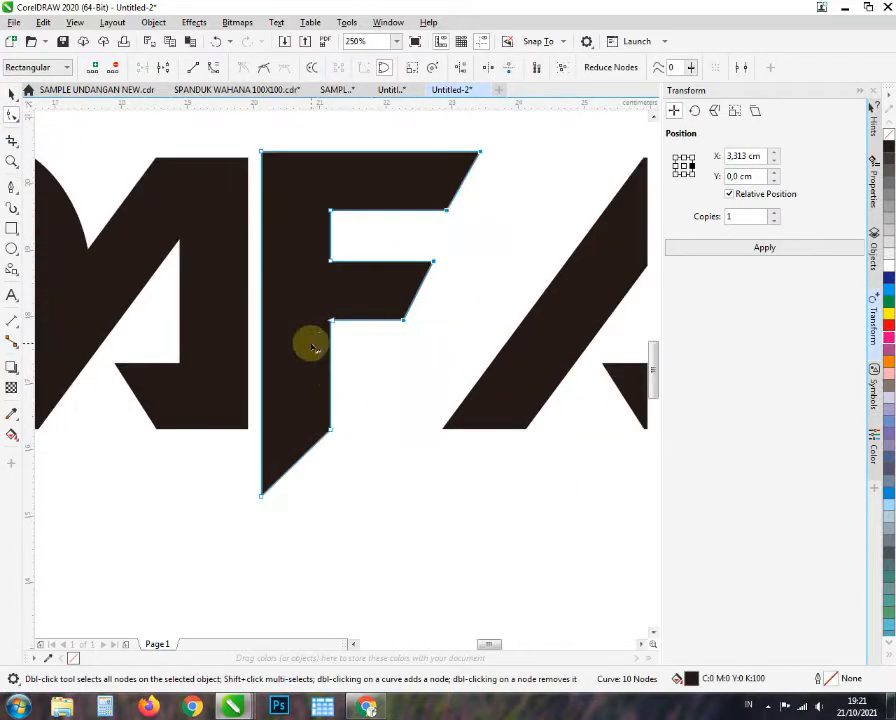
- Draw a guide rectangle about 5.07 × 5.2 cm from the F's foot tip to its top edge, with a diagonal rising from the foot tip
left_click(12, 228)
scroll(44, 258, "down", 1)
left_click_drag(156, 384, 338, 258)
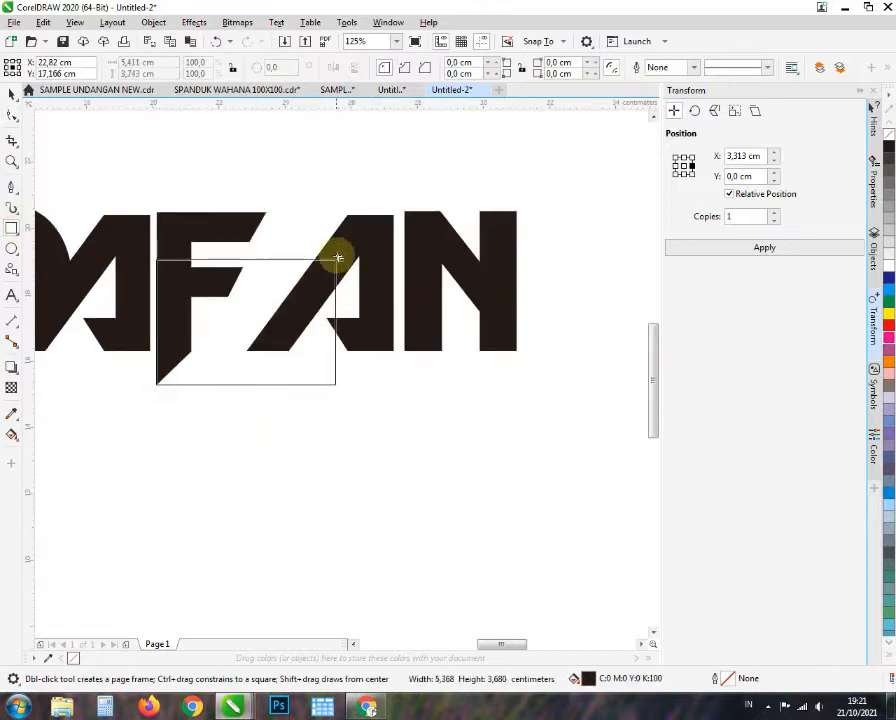
left_click_drag(325, 213, 325, 211)
left_click(12, 188)
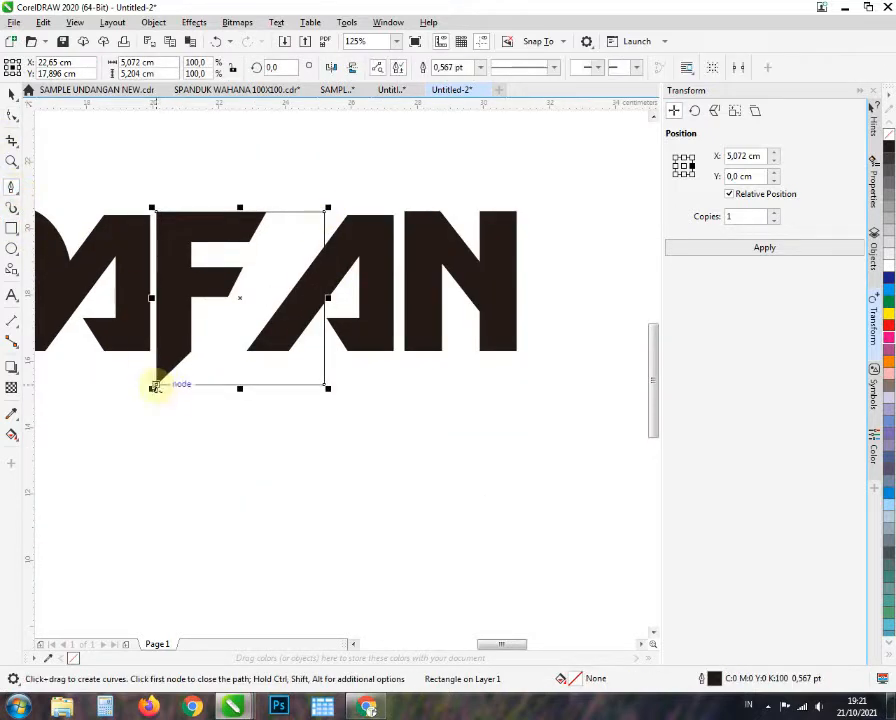
left_click(152, 387)
left_click(328, 210)
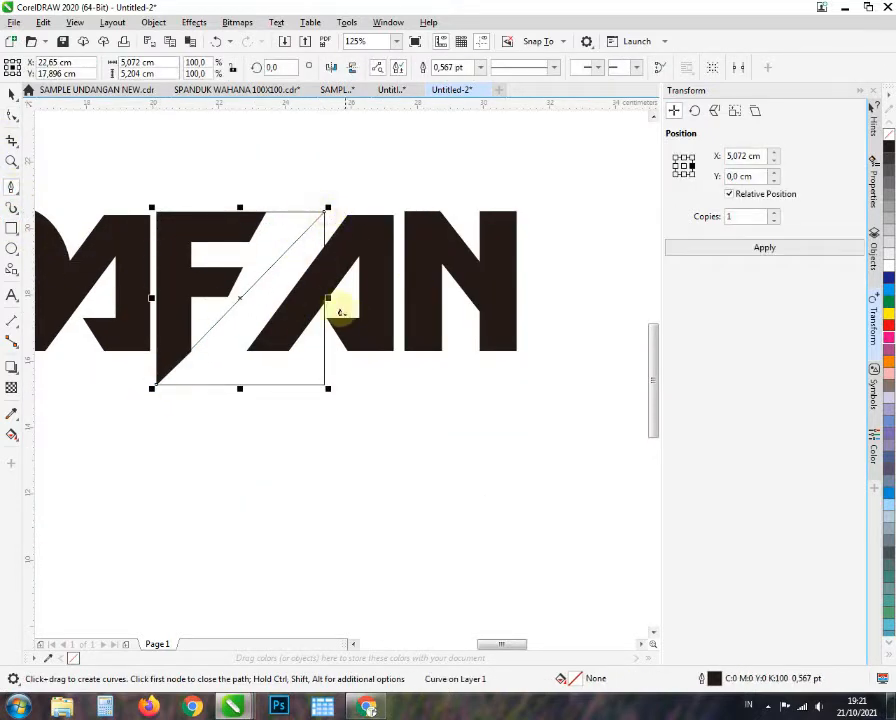
- Move the end nodes of both F arms right until the middle arm meets the diagonal, making the letter about 3.69 cm wide
left_click(12, 93)
scroll(218, 240, "up", 1)
left_click(145, 431)
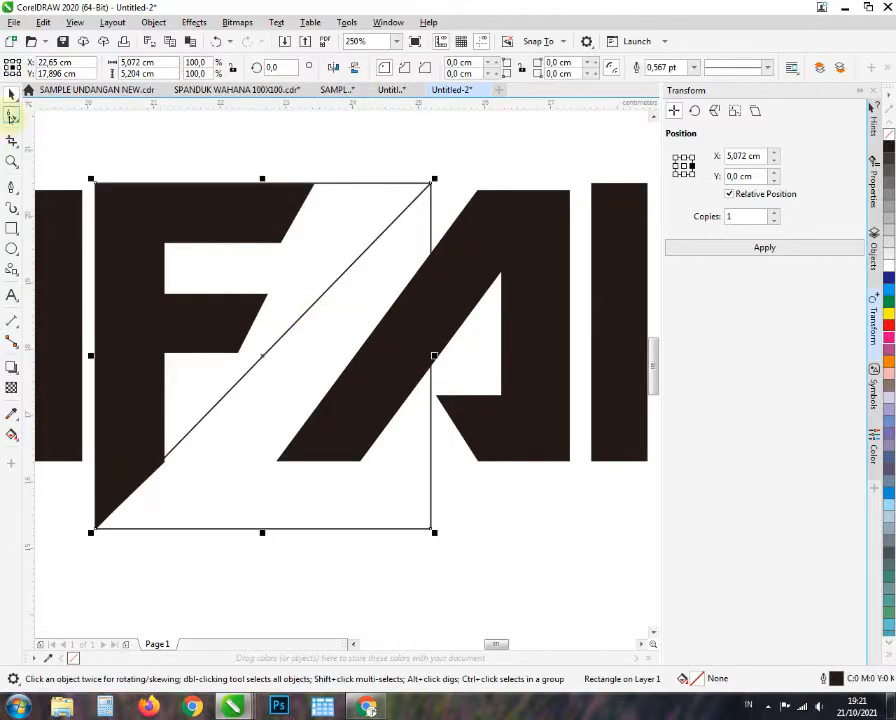
left_click(12, 116)
scroll(236, 327, "down", 1)
left_click(258, 282)
scroll(195, 402, "up", 3)
scroll(241, 340, "down", 4)
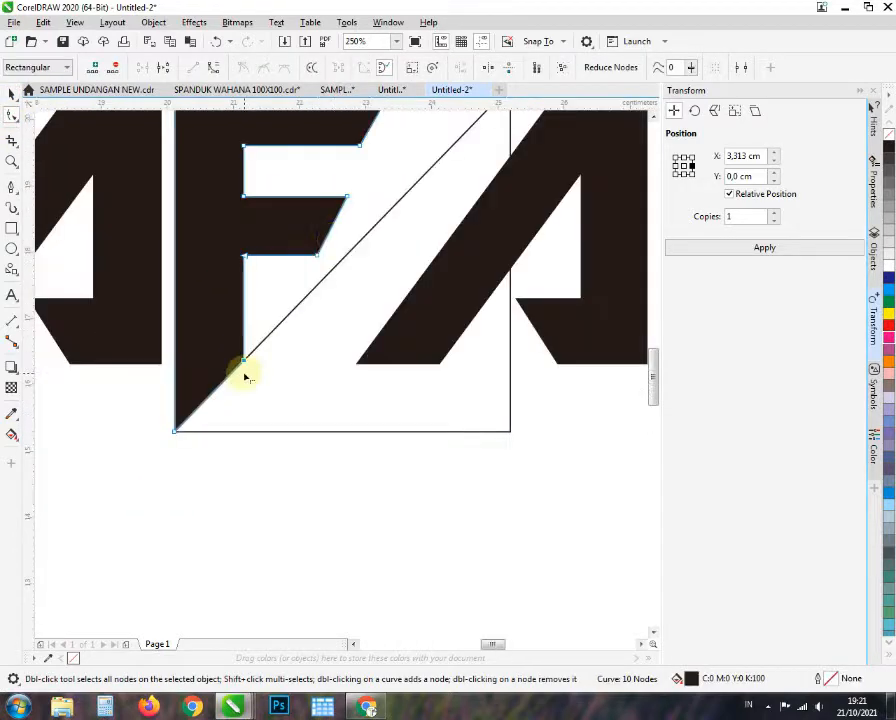
left_click_drag(295, 231, 392, 355)
scroll(310, 311, "up", 1)
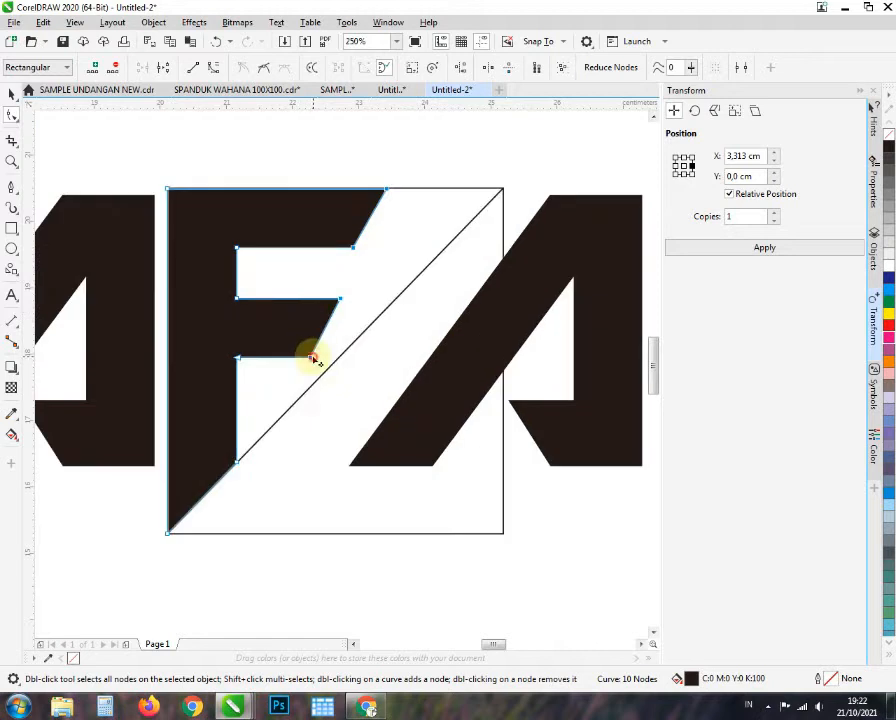
left_click_drag(310, 358, 337, 360)
scroll(338, 358, "down", 1)
scroll(372, 283, "up", 1)
- Extend the F's top arm to the guide's upper-right corner, about 5.07 cm wide, and fit both arm ends to the diagonal
left_click_drag(378, 268, 455, 284)
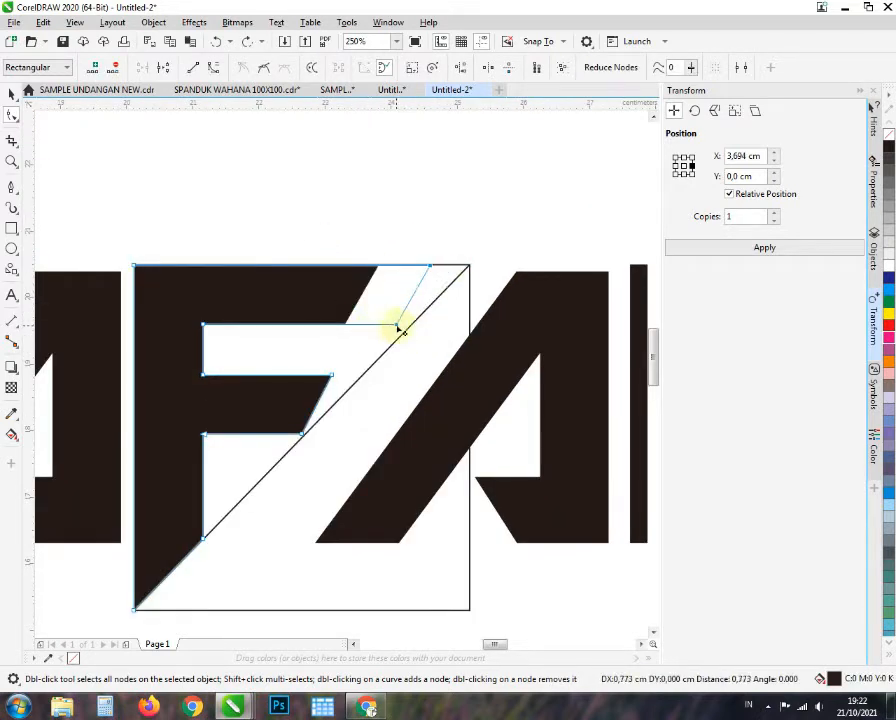
scroll(413, 323, "up", 4)
left_click_drag(413, 323, 375, 336)
scroll(378, 354, "down", 3)
left_click_drag(445, 238, 492, 236)
scroll(486, 280, "down", 2)
scroll(462, 296, "up", 1)
scroll(405, 393, "up", 2)
left_click_drag(405, 392, 416, 386)
left_click_drag(592, 159, 583, 152)
scroll(481, 228, "down", 5)
left_click(11, 94)
- Delete the guide rectangle and its diagonal line around the F
scroll(340, 255, "up", 2)
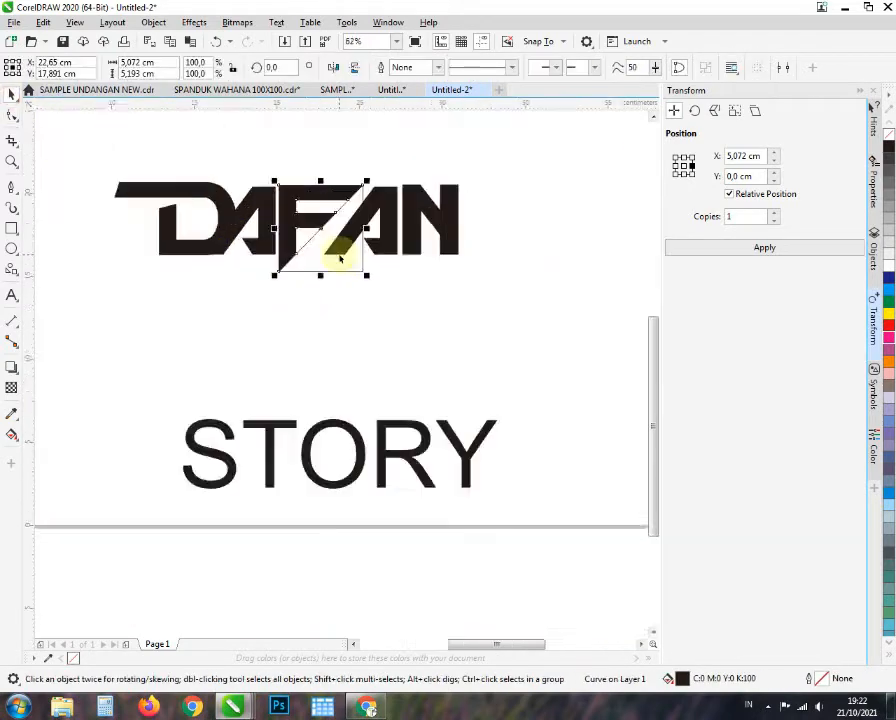
left_click(344, 290)
left_click(344, 303)
left_click(286, 220)
key("Delete")
scroll(305, 245, "down", 1)
scroll(324, 208, "up", 1)
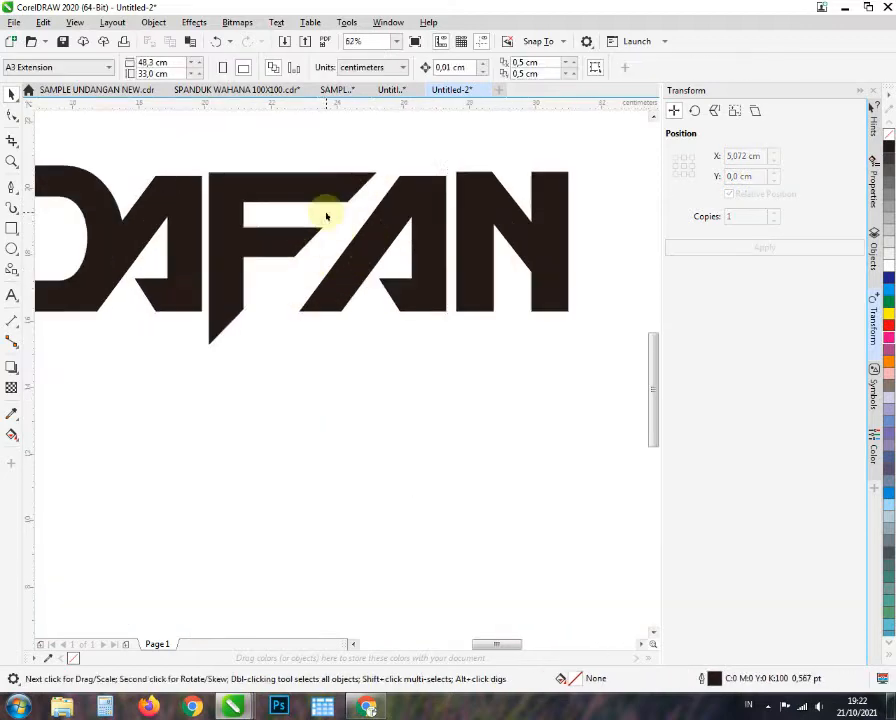
- Move the second A left so it sits closer to the F
left_click_drag(358, 252, 344, 251)
scroll(336, 240, "down", 1)
scroll(260, 225, "up", 1)
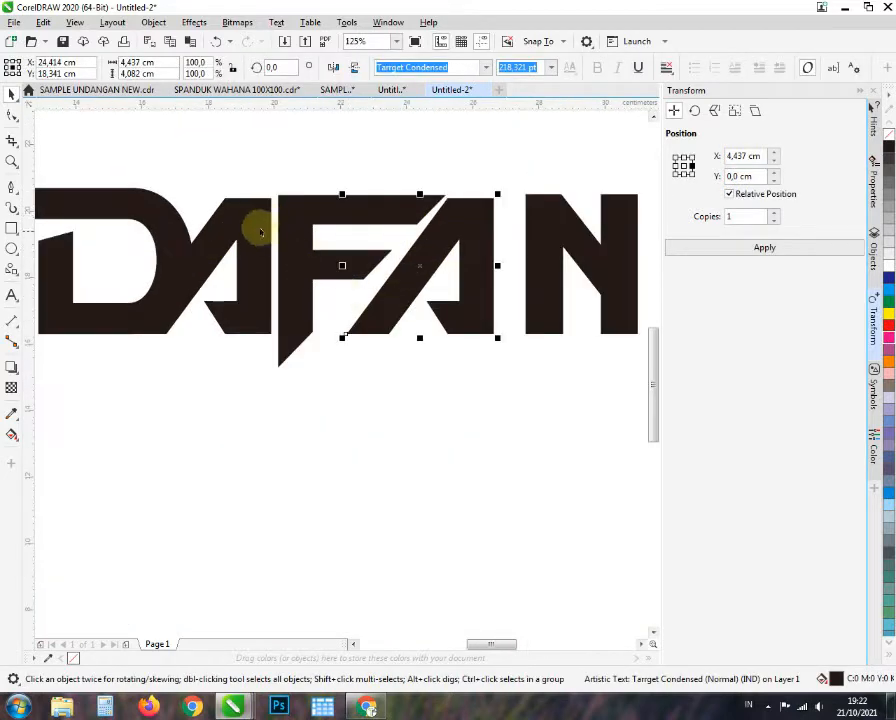
- Align the top of the F with the top of the first A
left_click(12, 116)
left_click(346, 205)
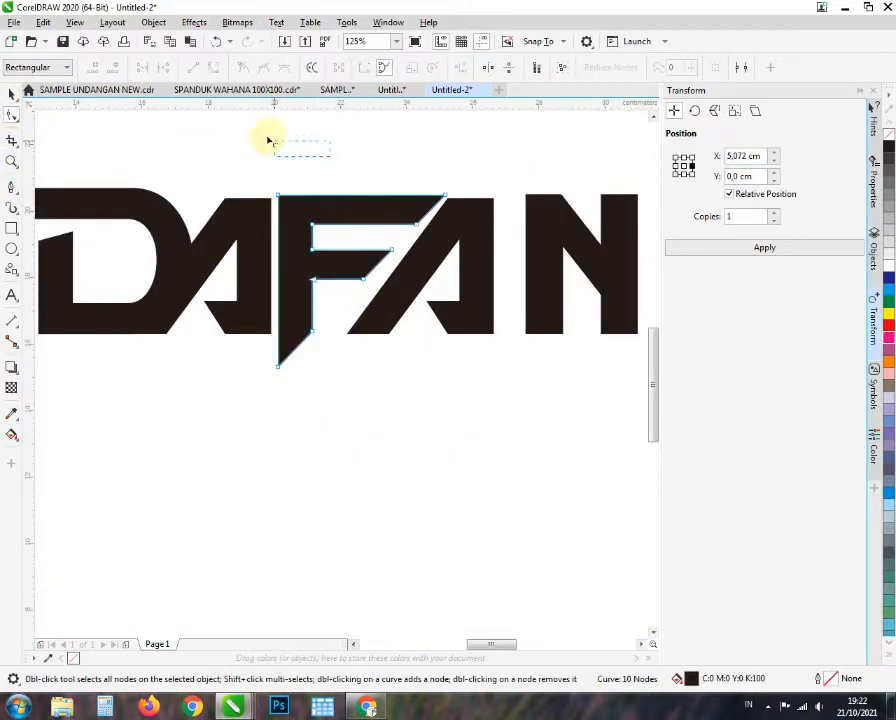
left_click(344, 292)
scroll(334, 280, "up", 1)
scroll(482, 200, "up", 1)
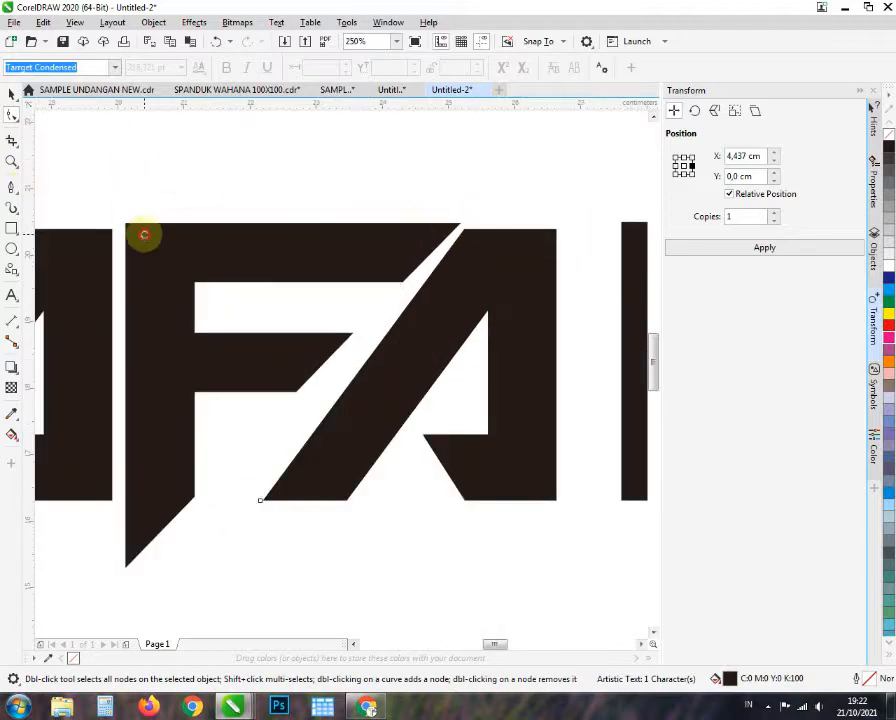
left_click(144, 234)
scroll(160, 234, "down", 1)
left_click(12, 94)
left_click(118, 240, "shift")
key("t")
left_click(228, 216)
scroll(278, 270, "up", 1)
- Nudge the second A slightly right and align the top of the N with it
left_click(349, 238)
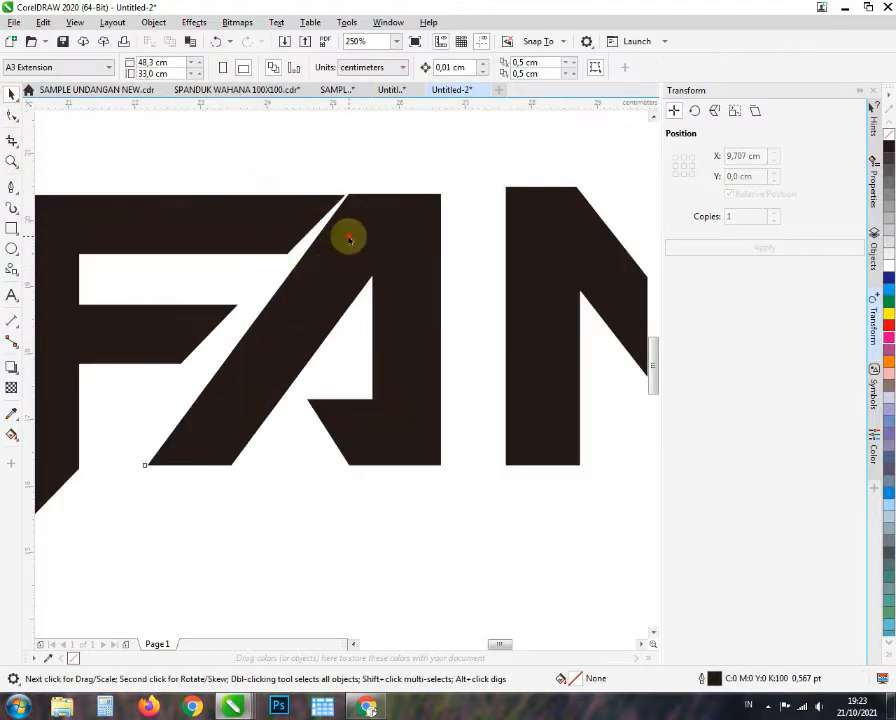
left_click_drag(349, 238, 356, 243)
left_click(528, 240)
left_click(360, 236, "shift")
key("t")
- Shrink the N's height to about 4.08 cm and move it left to close the gap beside the second A
scroll(360, 236, "down", 1)
left_click(416, 346)
scroll(416, 350, "up", 1)
left_click(491, 343)
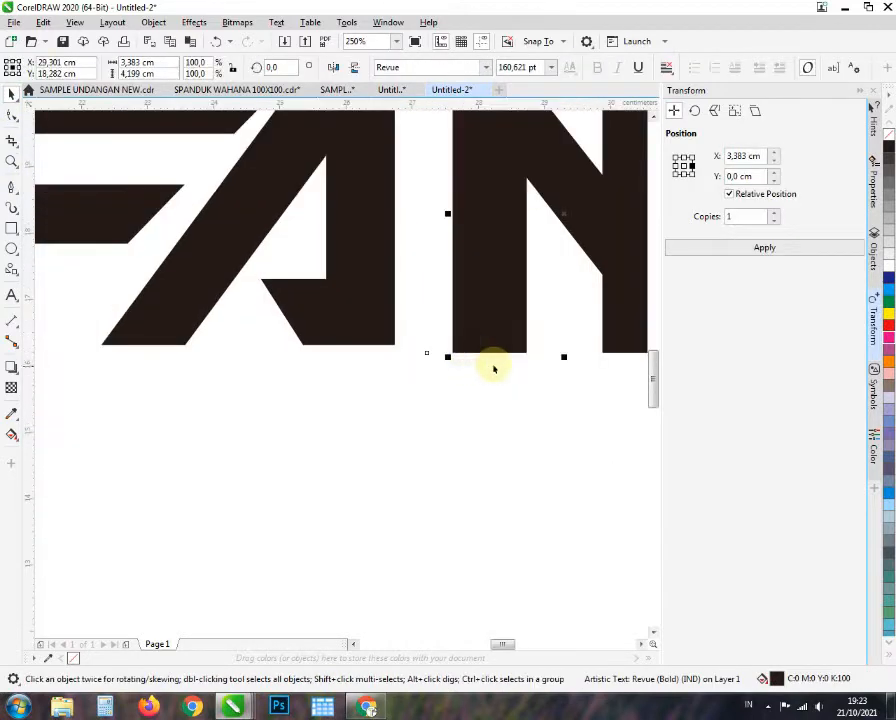
left_click_drag(564, 357, 390, 346)
scroll(464, 351, "down", 1)
left_click_drag(472, 270, 448, 276)
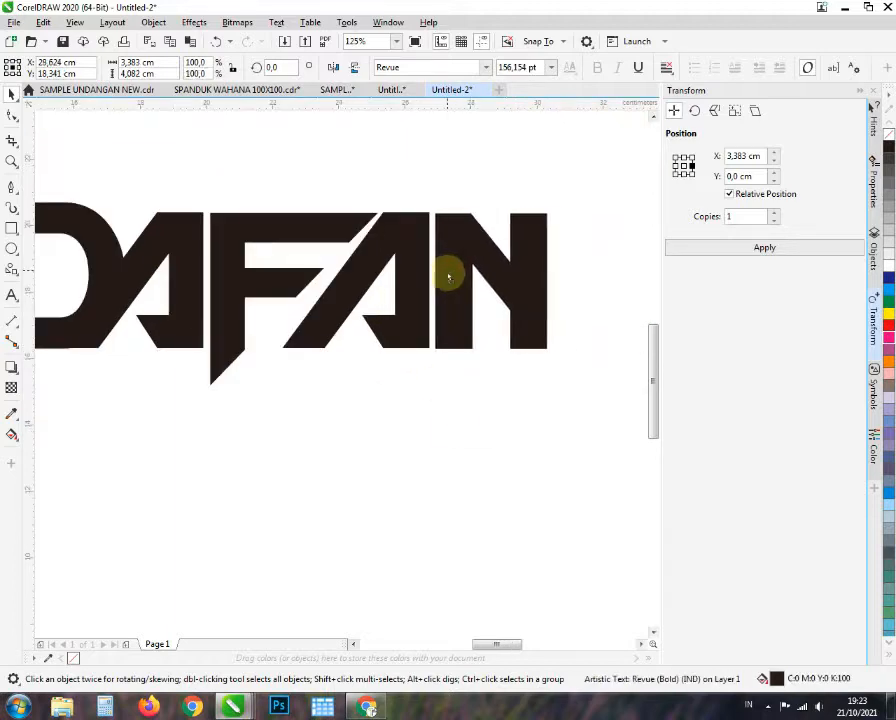
- Extend the F's middle arm toward the second A and reshape its slanted end to run parallel to the A's diagonal
scroll(390, 344, "down", 1)
left_click(430, 380)
scroll(420, 310, "up", 1)
left_click(424, 330)
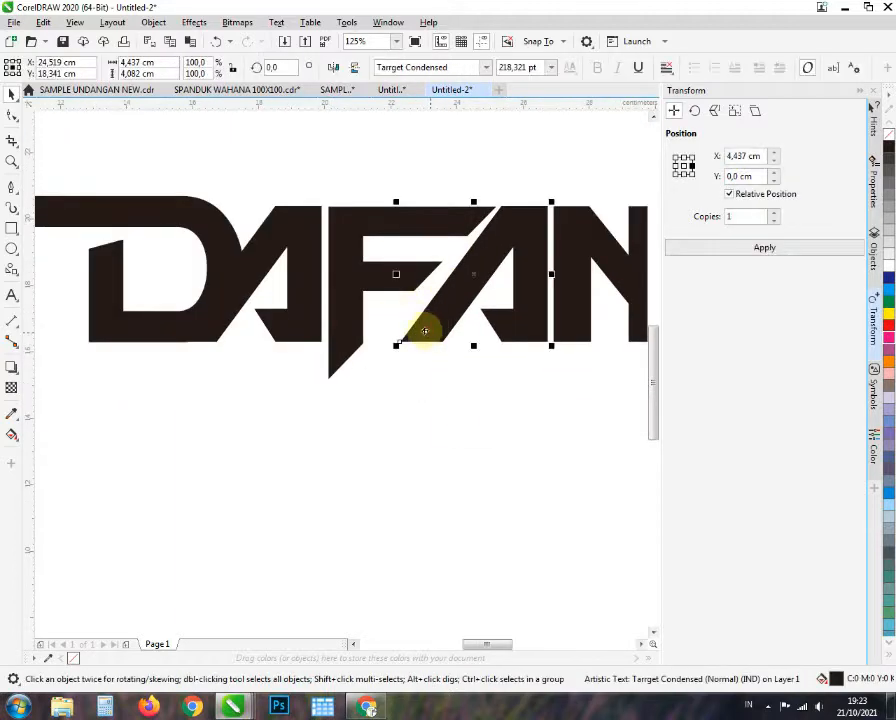
scroll(450, 325, "down", 1)
scroll(447, 308, "up", 1)
left_click(441, 305)
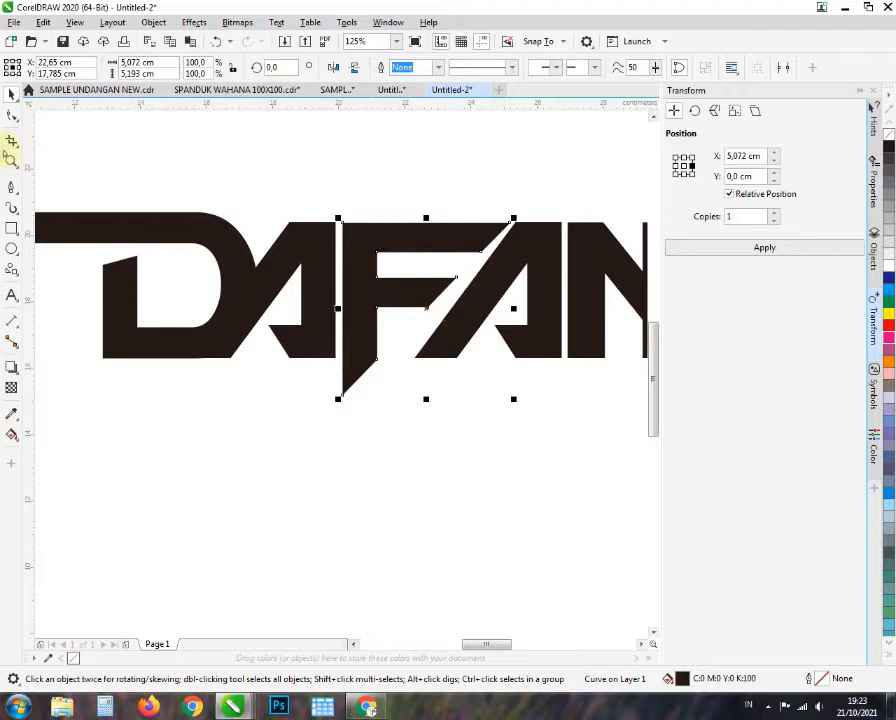
key("F10")
scroll(441, 285, "up", 1)
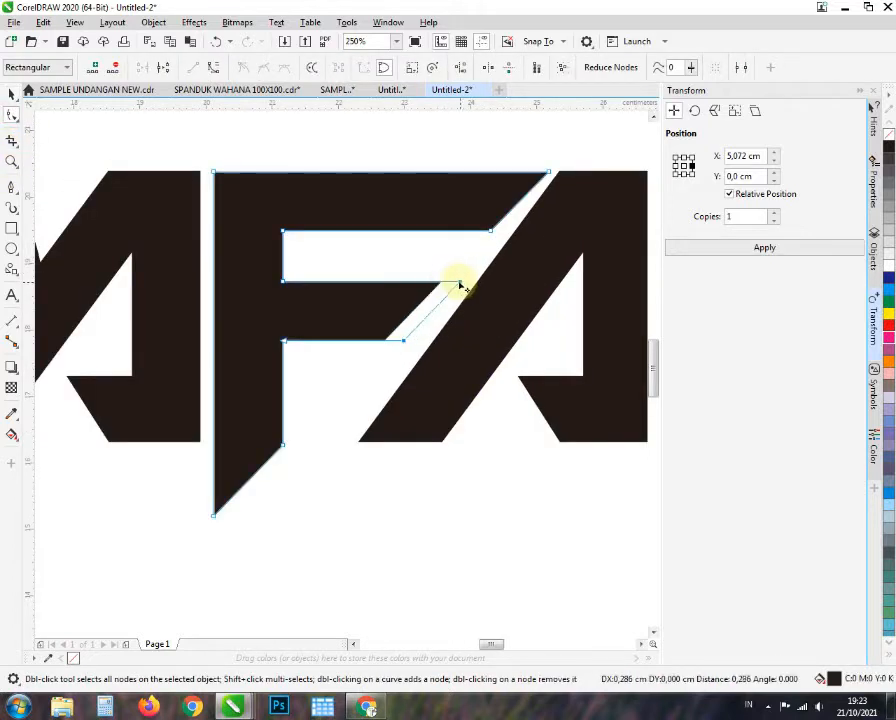
scroll(460, 287, "down", 1)
scroll(460, 300, "up", 2)
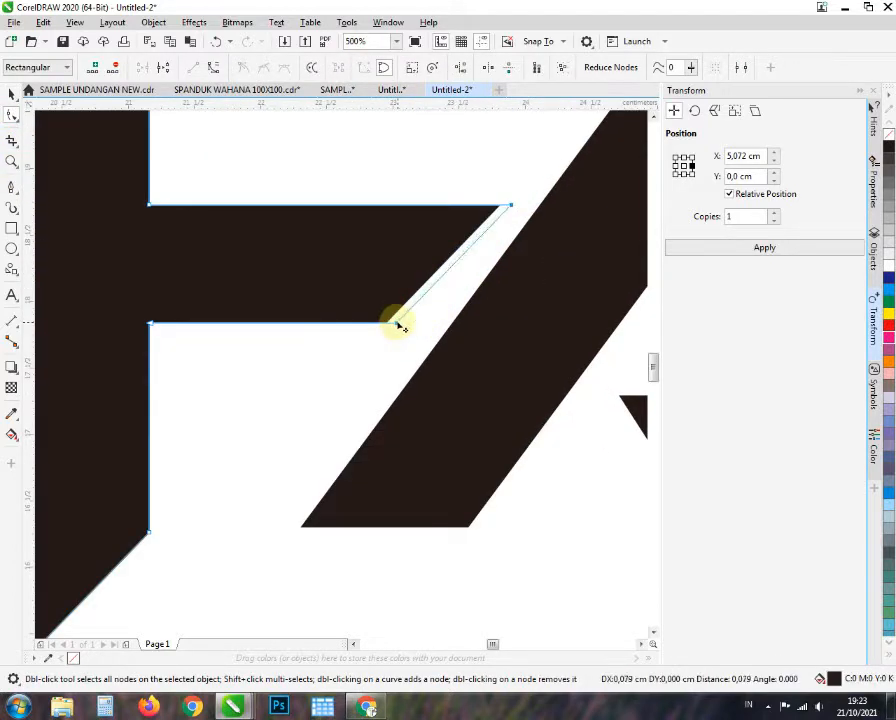
left_click_drag(398, 323, 420, 323)
scroll(423, 377, "down", 1)
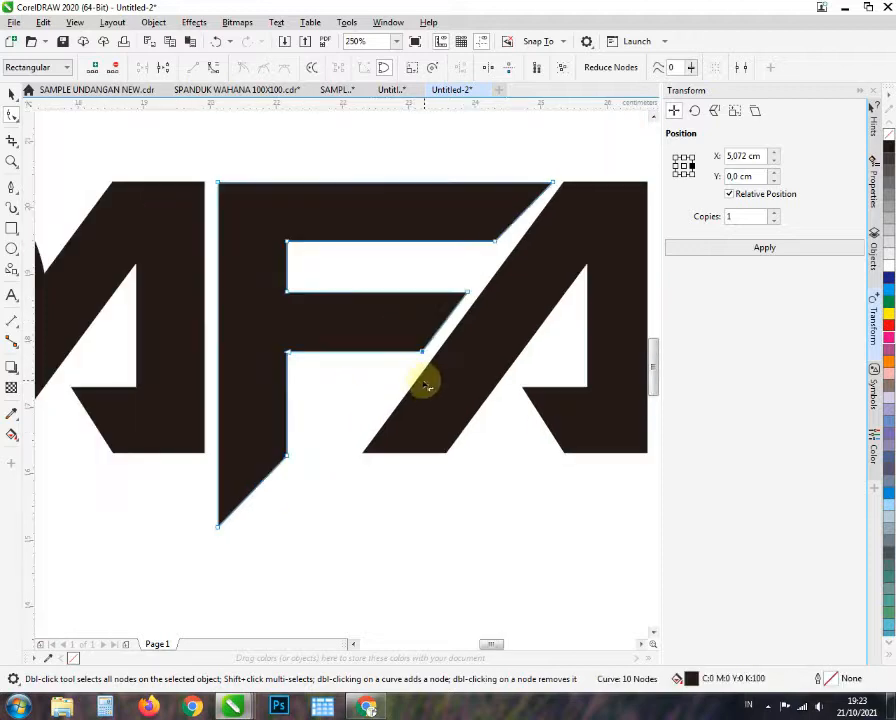
- Slant the F's top arm end parallel to the second A and pull it back until the letter is about 5.02 cm wide
scroll(503, 221, "up", 1)
left_click_drag(490, 262, 511, 263)
scroll(464, 280, "down", 1)
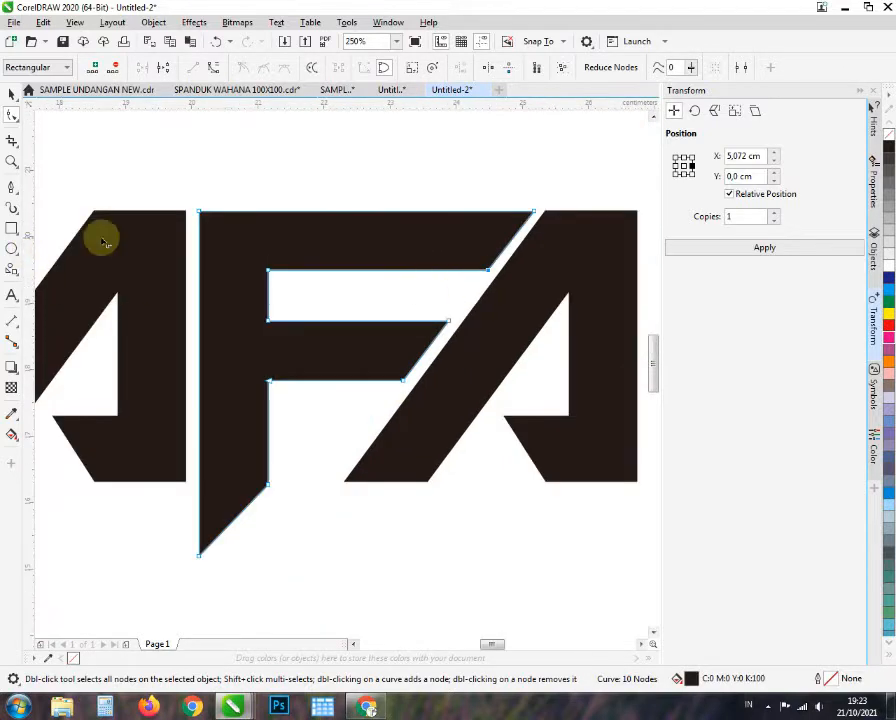
scroll(480, 300, "up", 1)
scroll(466, 300, "down", 1)
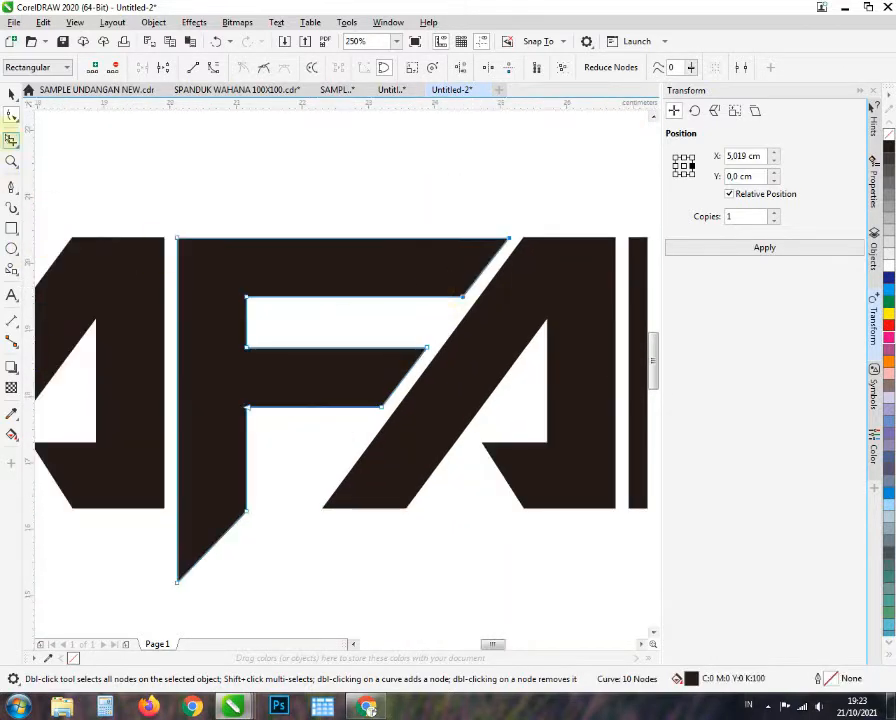
- Shrink the first A's height to about 3.66 cm, keeping its base on the baseline
left_click(11, 94)
scroll(298, 234, "down", 2)
left_click(310, 396)
scroll(322, 300, "up", 1)
scroll(430, 342, "down", 1)
scroll(217, 228, "up", 1)
left_click(299, 284)
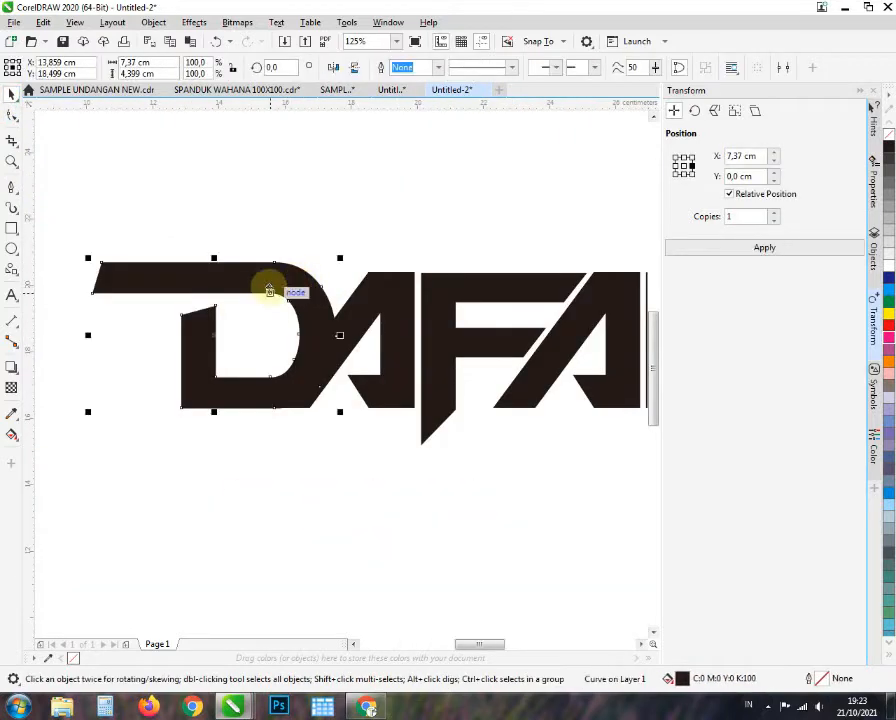
scroll(272, 312, "down", 1)
left_click(270, 310)
scroll(300, 296, "up", 2)
scroll(328, 298, "down", 1)
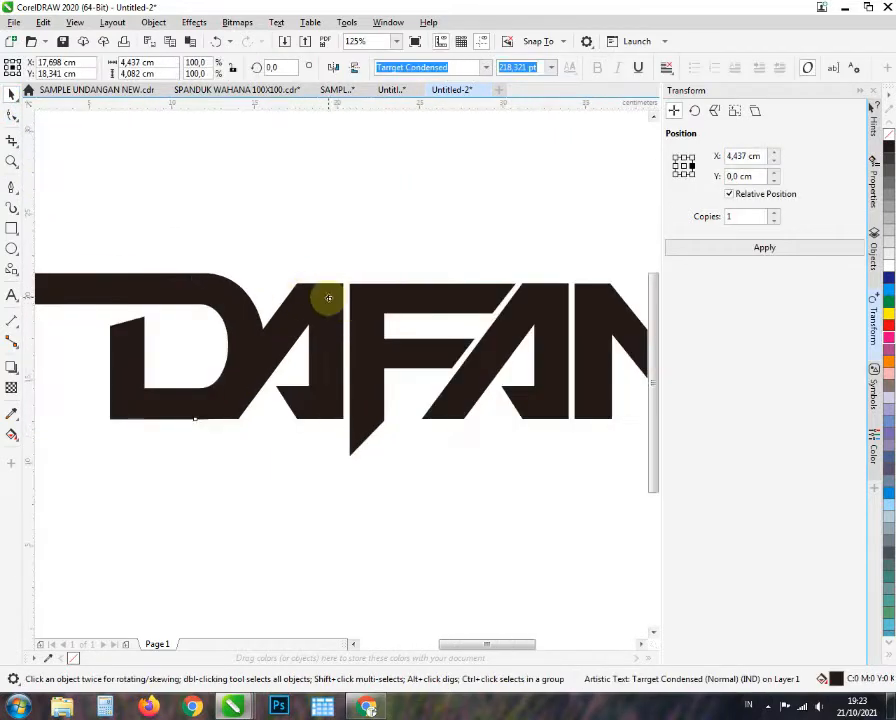
scroll(324, 299, "down", 1)
left_click_drag(276, 276, 276, 287)
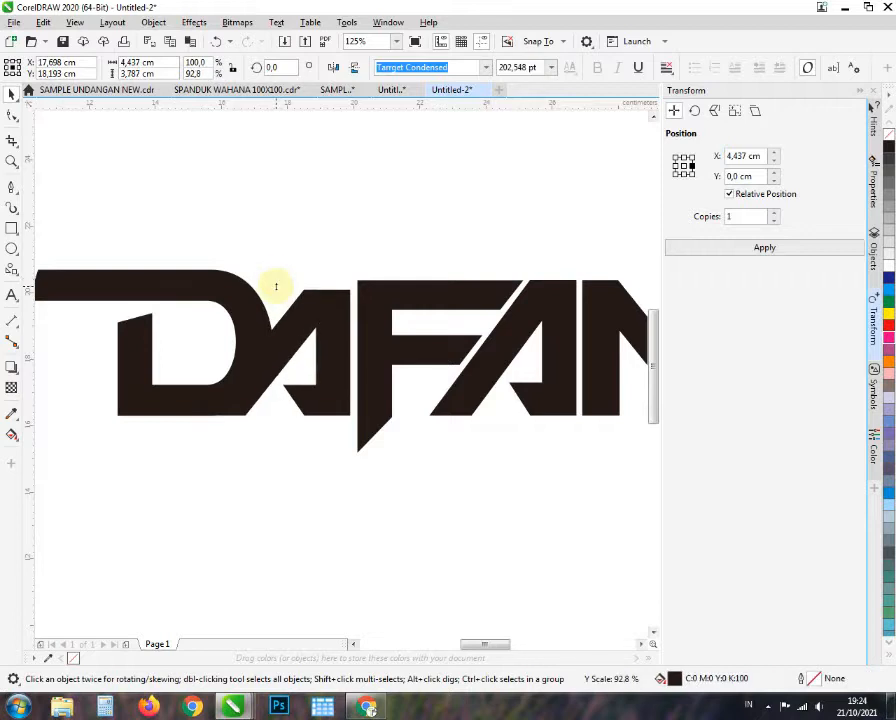
left_click(531, 321)
left_click_drag(423, 274, 336, 292)
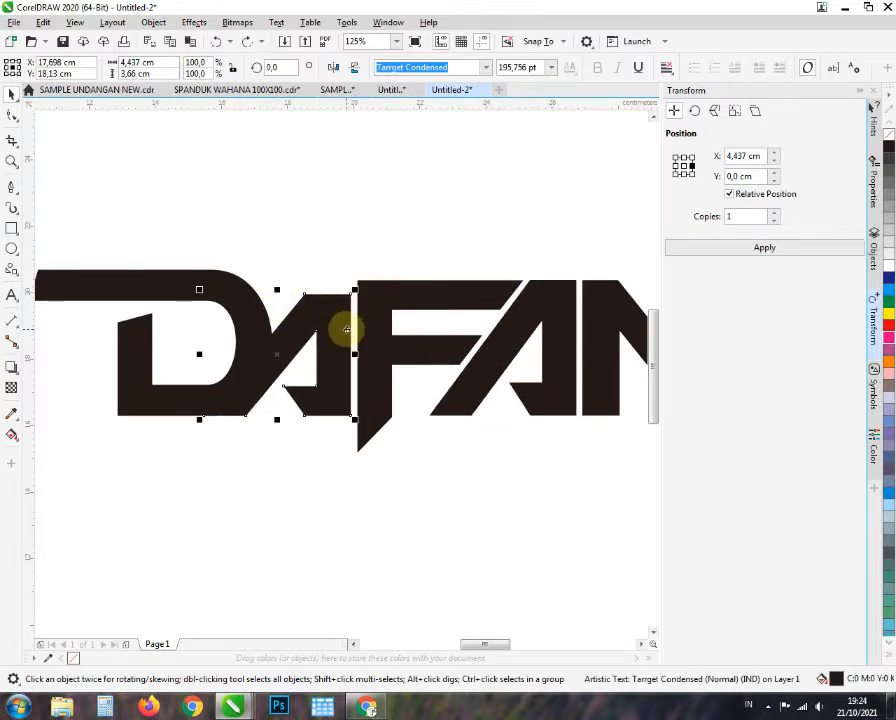
- Delete the taller second A and replace it with a copy of the shortened first A
scroll(312, 331, "down", 1)
left_click(426, 323)
key("Delete")
left_click(320, 324)
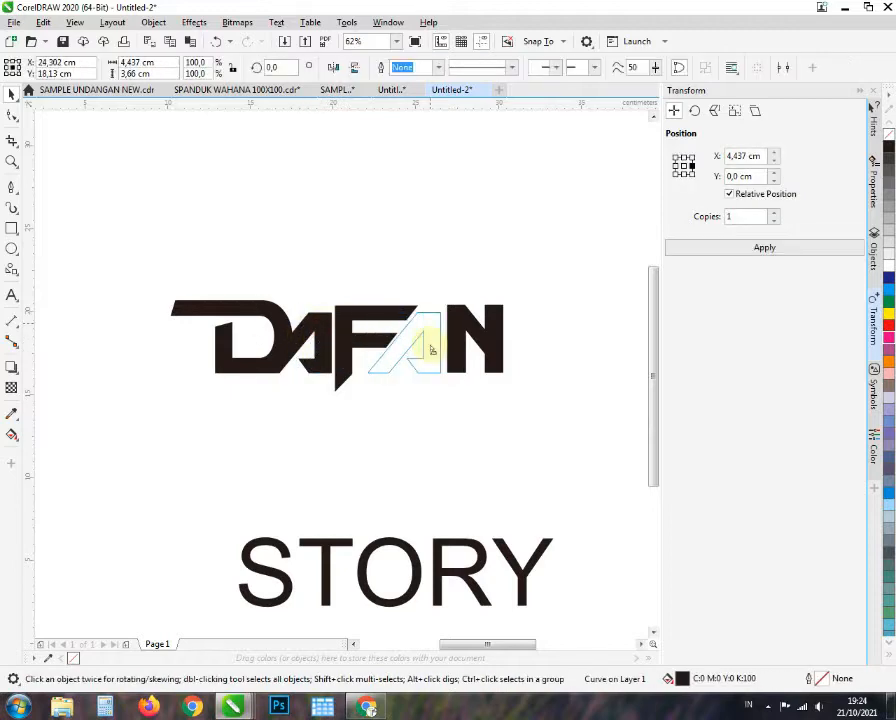
scroll(400, 340, "up", 2)
scroll(300, 290, "down", 1)
- Align the top of the F with the second A and reposition that A between the F and the N with narrow gaps
left_click(289, 276)
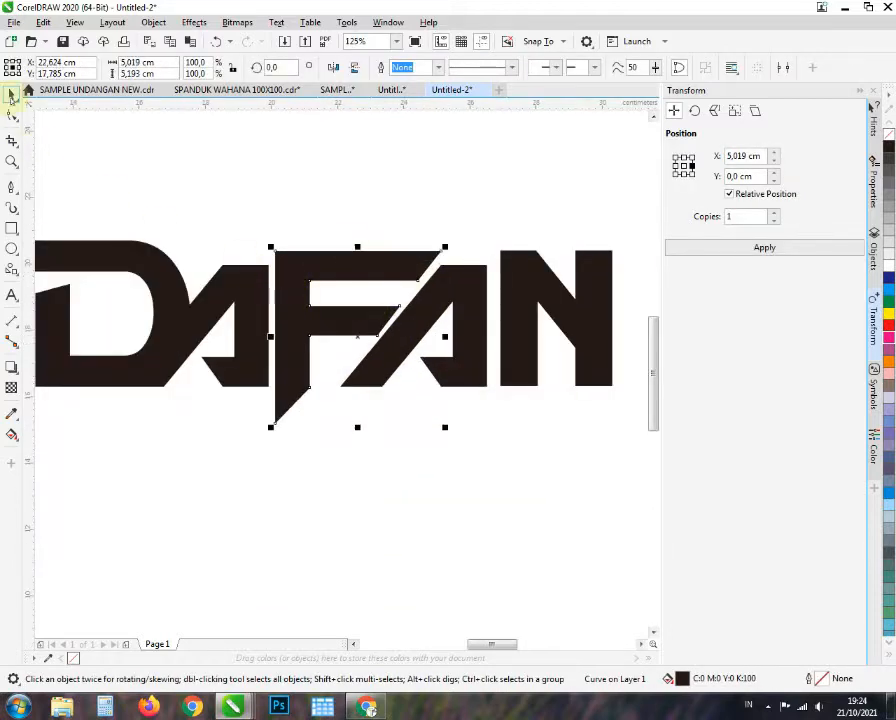
left_click(449, 278, "shift")
key("t")
left_click(426, 208)
scroll(334, 344, "down", 1)
scroll(408, 326, "up", 1)
left_click(404, 326)
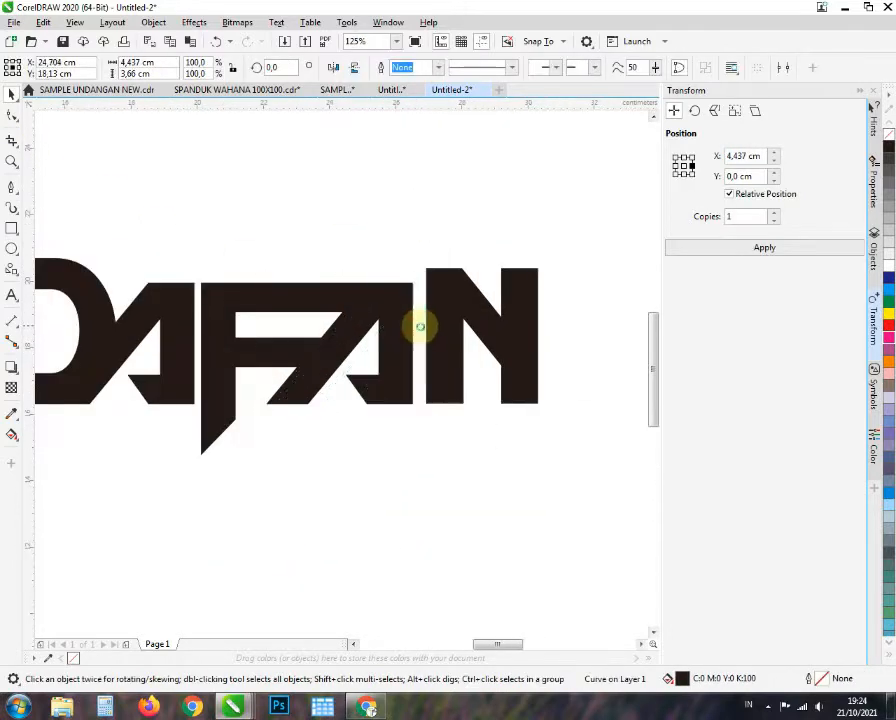
scroll(400, 335, "up", 1)
scroll(366, 350, "up", 2)
scroll(360, 365, "down", 1)
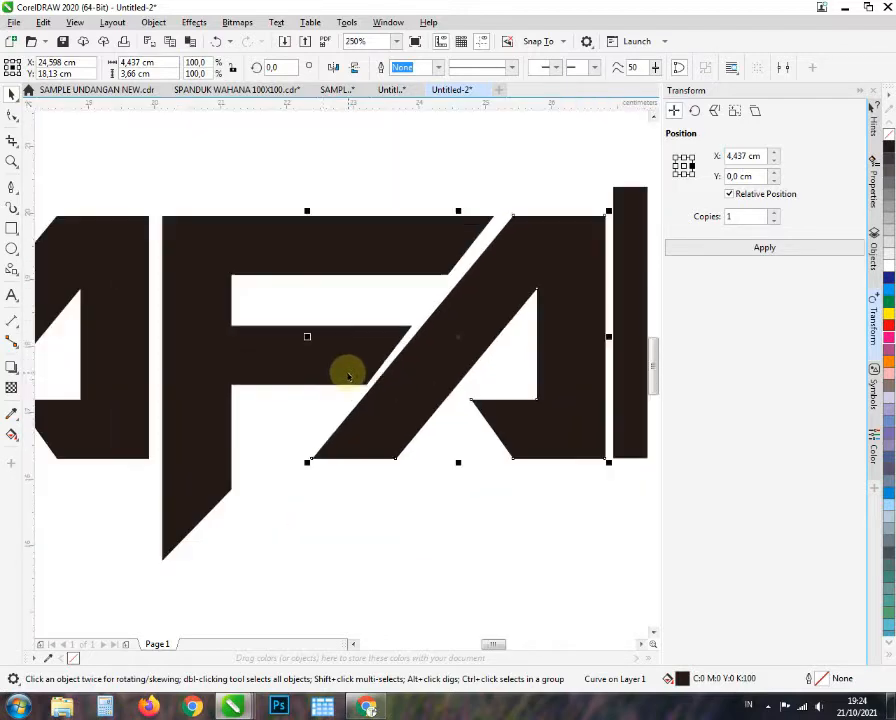
- Pull the end nodes of the F's middle arm left about 0.1 cm to widen its gap to the second A
double_click(345, 371)
scroll(485, 265, "up", 1)
left_click_drag(357, 298, 648, 485)
left_click_drag(380, 447, 366, 447)
scroll(446, 432, "down", 1)
left_click(481, 530)
scroll(393, 396, "up", 1)
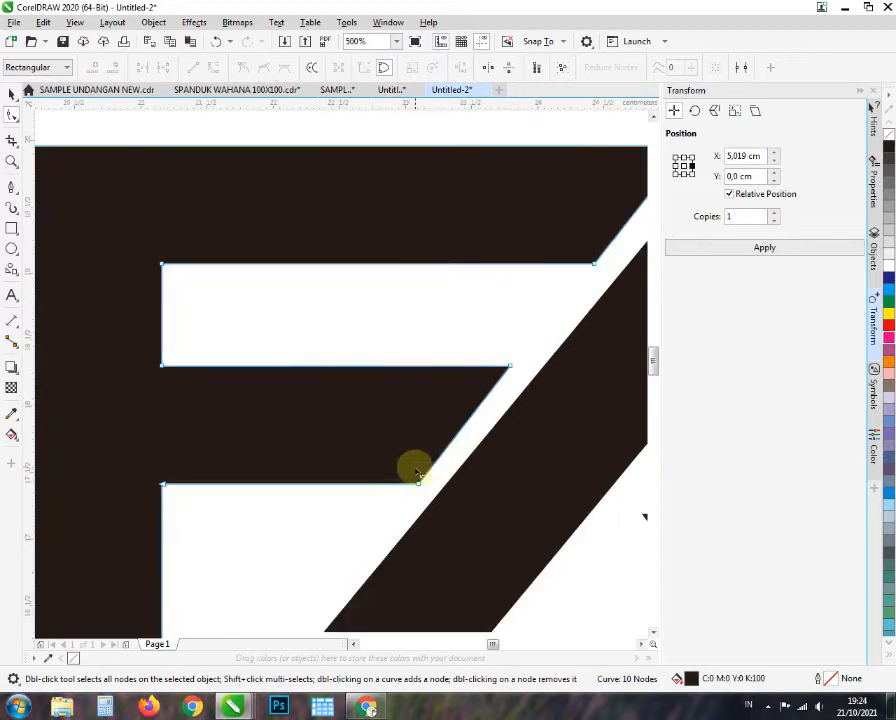
- Line up the second A with the top of the F and shift it slightly left, away from the N
scroll(413, 487, "down", 2)
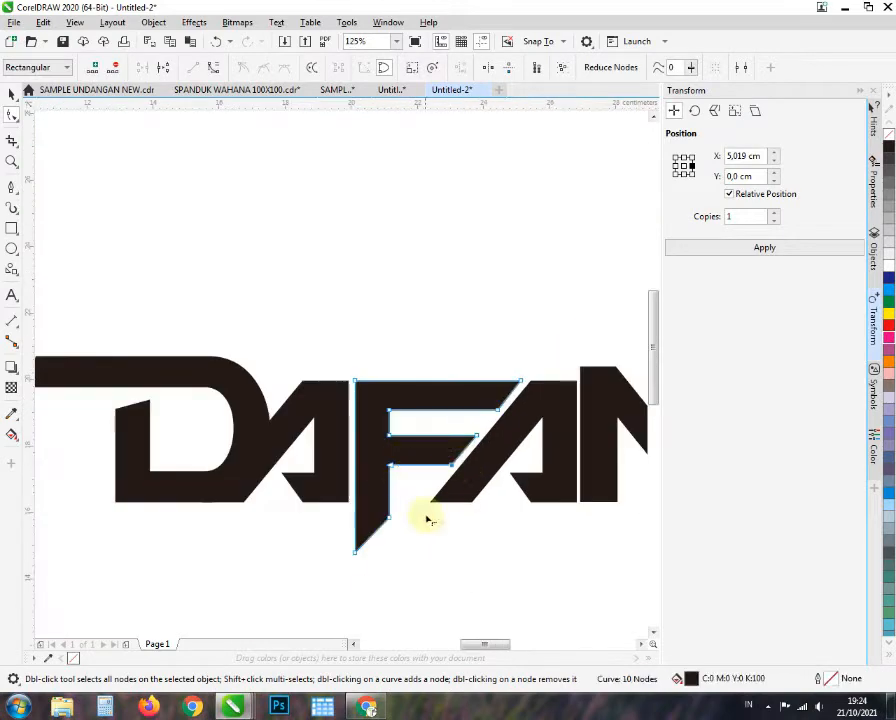
left_click(12, 93)
scroll(240, 414, "down", 3)
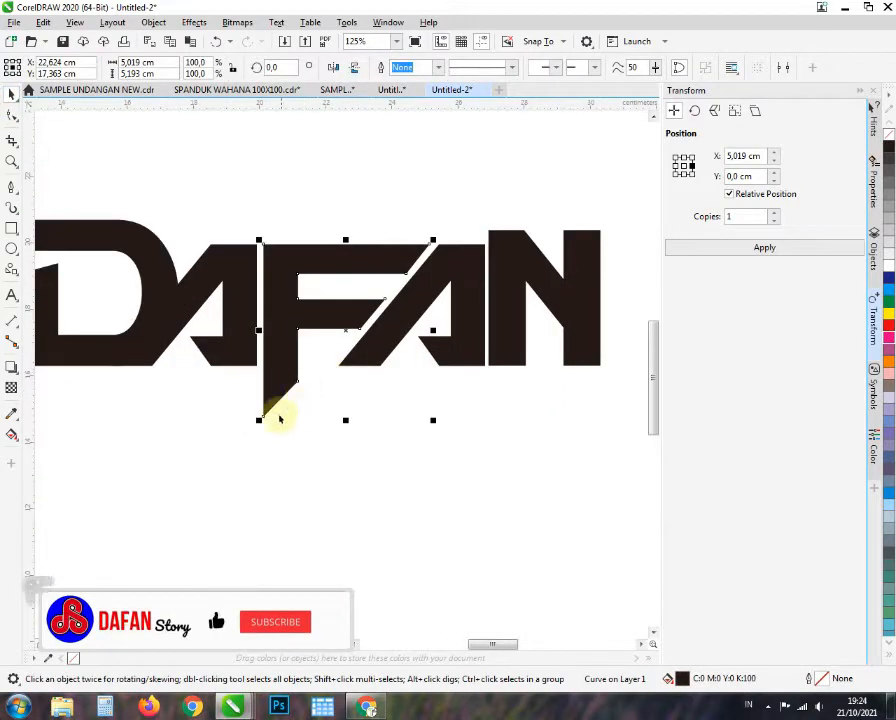
scroll(326, 376, "down", 1)
scroll(350, 344, "up", 1)
left_click(350, 346)
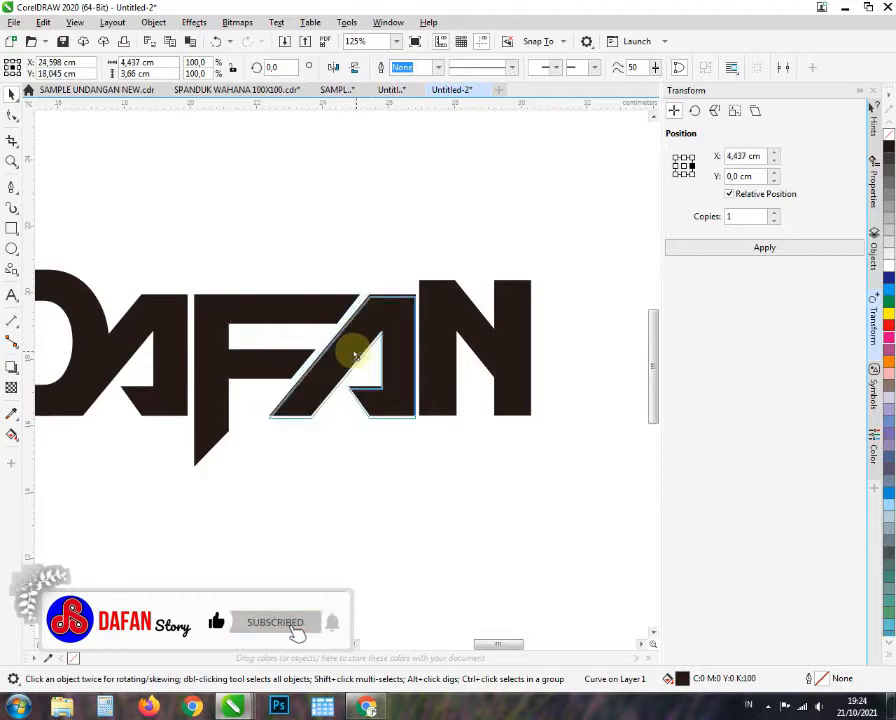
left_click_drag(354, 354, 354, 351)
scroll(360, 323, "up", 1)
left_click_drag(374, 298, 370, 298)
scroll(381, 326, "down", 2)
- Move the N slightly left to narrow its gap to the second A
left_click(412, 341)
scroll(408, 339, "up", 2)
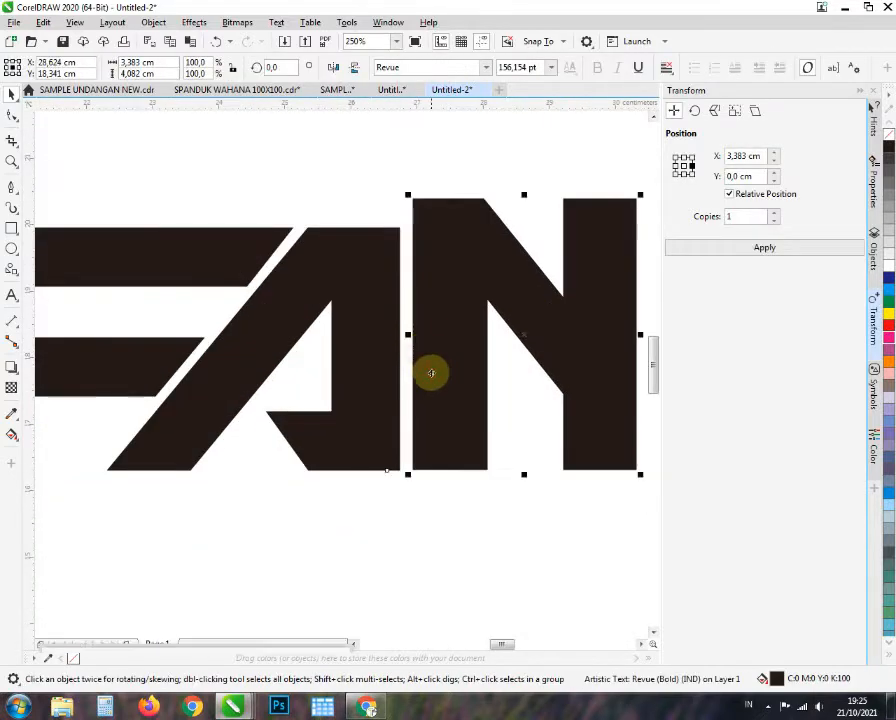
left_click_drag(431, 373, 426, 374)
key("Right")
left_click(533, 400)
scroll(533, 400, "down", 2)
scroll(418, 384, "up", 2)
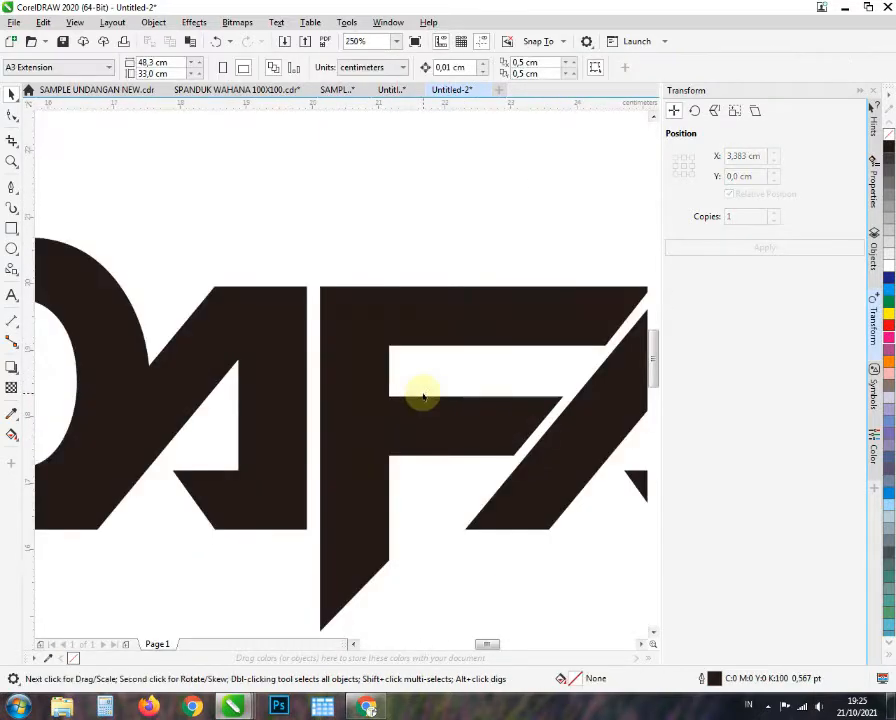
- Shrink the N's height so its top lines up with the second A, keeping its base on the baseline
scroll(423, 397, "down", 2)
left_click_drag(64, 246, 518, 433)
scroll(435, 333, "up", 1)
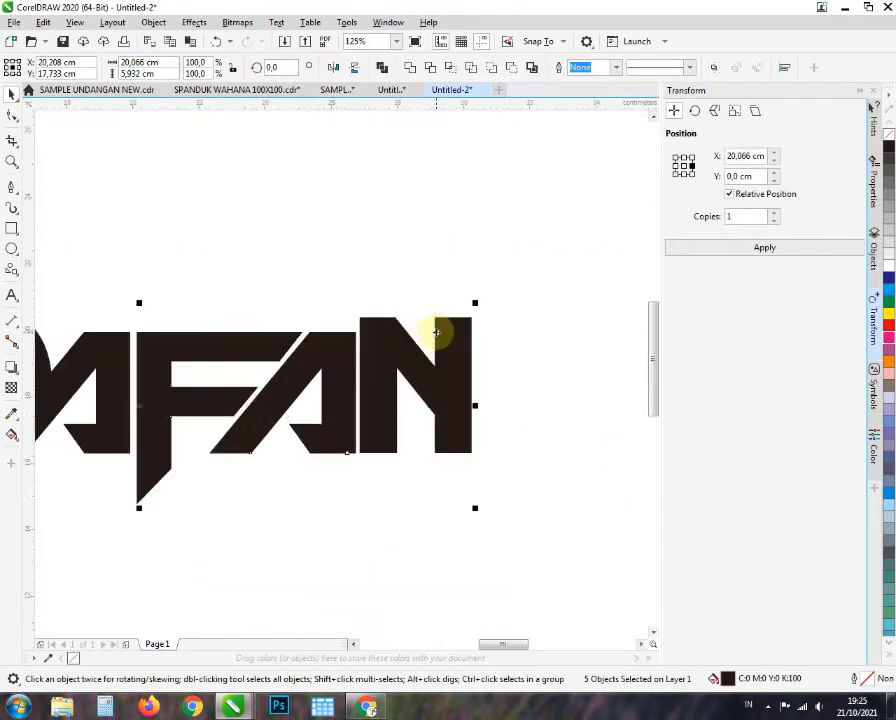
scroll(435, 333, "down", 1)
key("Escape")
scroll(415, 347, "up", 2)
scroll(416, 345, "down", 2)
left_click(415, 345)
scroll(415, 345, "up", 2)
mouse_move(470, 260)
left_mouse_down()
mouse_move(365, 286)
mouse_move(436, 282)
left_mouse_up()
scroll(437, 226, "down", 2)
- Select all five DAFAN letters and weld them into a single curve
left_click(437, 224)
scroll(322, 252, "up", 1)
scroll(322, 252, "down", 1)
mouse_move(484, 326)
left_mouse_down()
mouse_move(116, 190)
mouse_move(90, 168)
left_mouse_up()
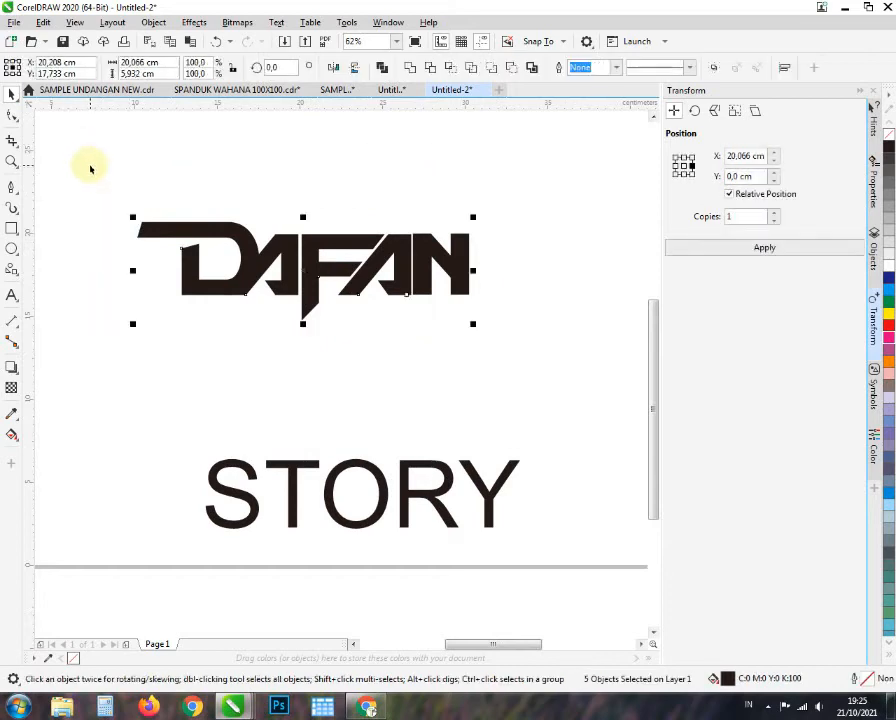
left_click(410, 67)
scroll(372, 260, "down", 1)
scroll(274, 244, "up", 3)
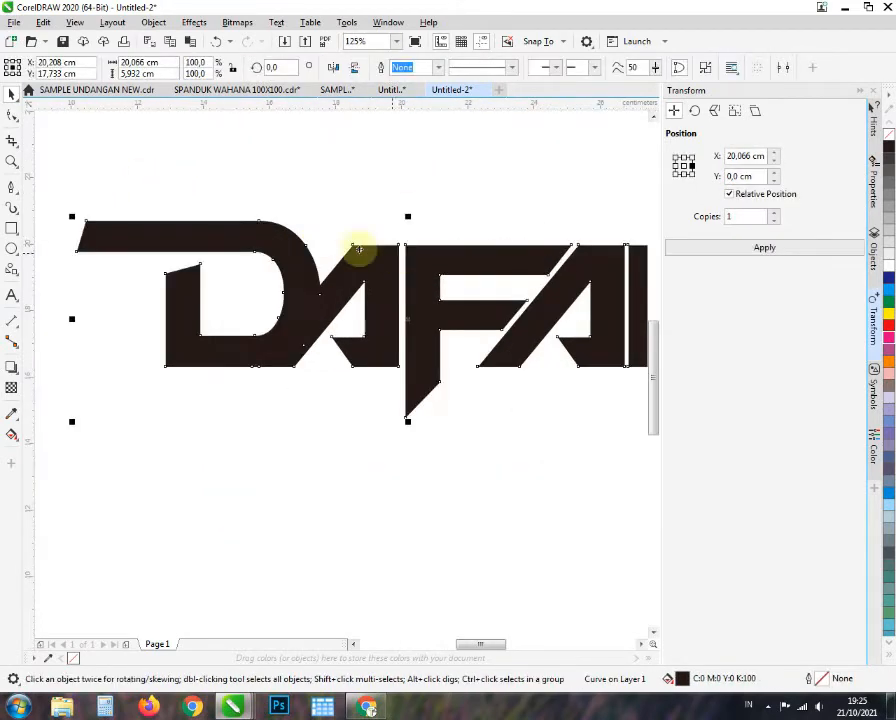
- Add a one-step inside contour with an offset of about 0.062 cm to the welded DAFAN shape
left_click(15, 370)
left_click(56, 382)
scroll(204, 274, "down", 1)
scroll(346, 257, "up", 2)
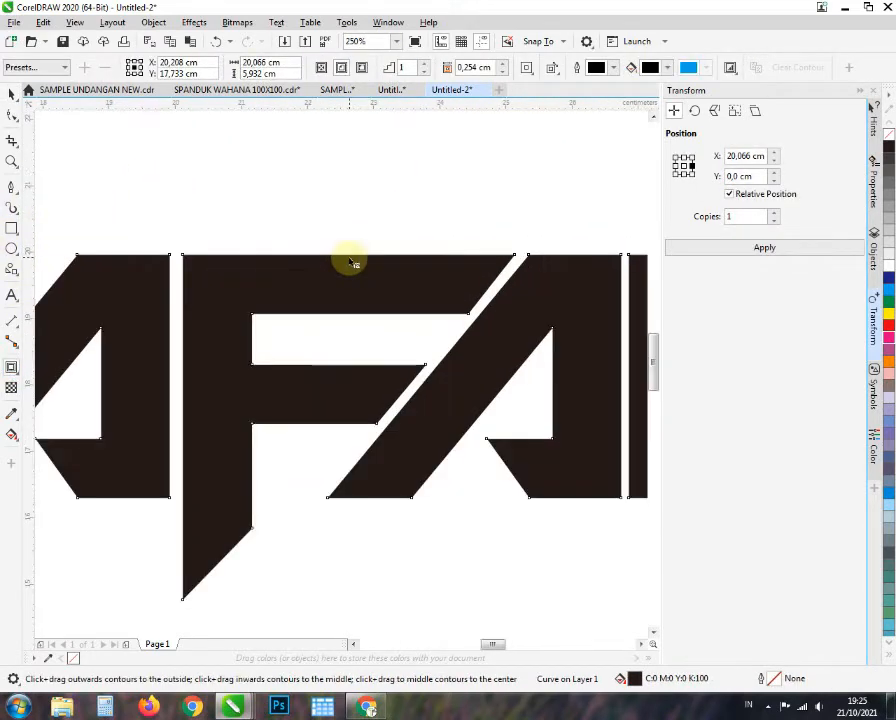
left_click_drag(350, 260, 342, 213)
scroll(332, 268, "down", 1)
- Break the contour apart from the DAFAN shape and fill the inner contour shape with white
left_click(11, 95)
scroll(288, 253, "up", 3)
left_click(286, 262)
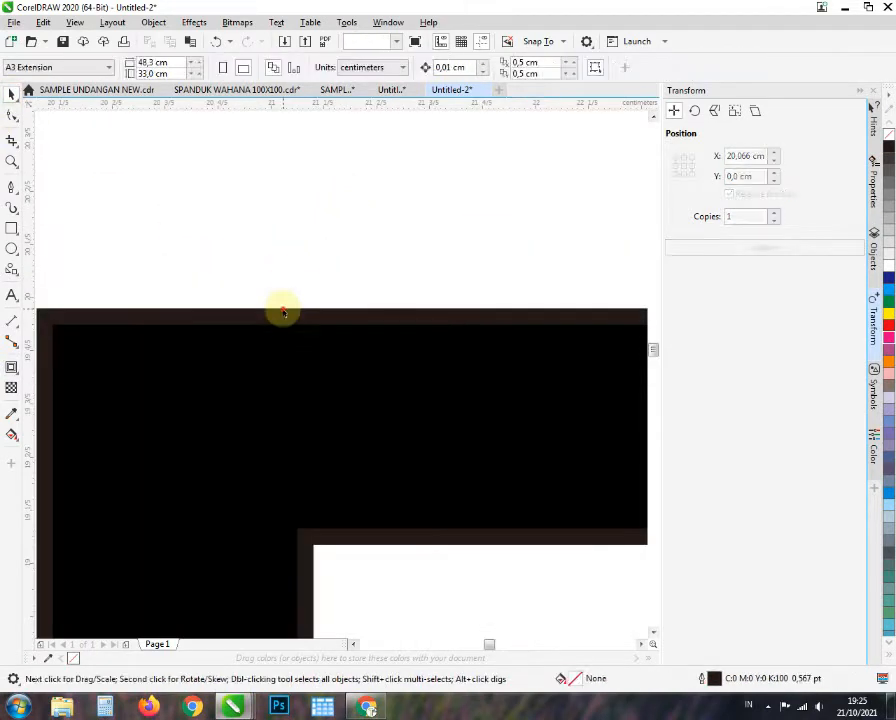
left_click(284, 312)
scroll(295, 297, "down", 1)
left_click(290, 256)
left_click_drag(274, 352, 334, 365)
key("ctrl+z")
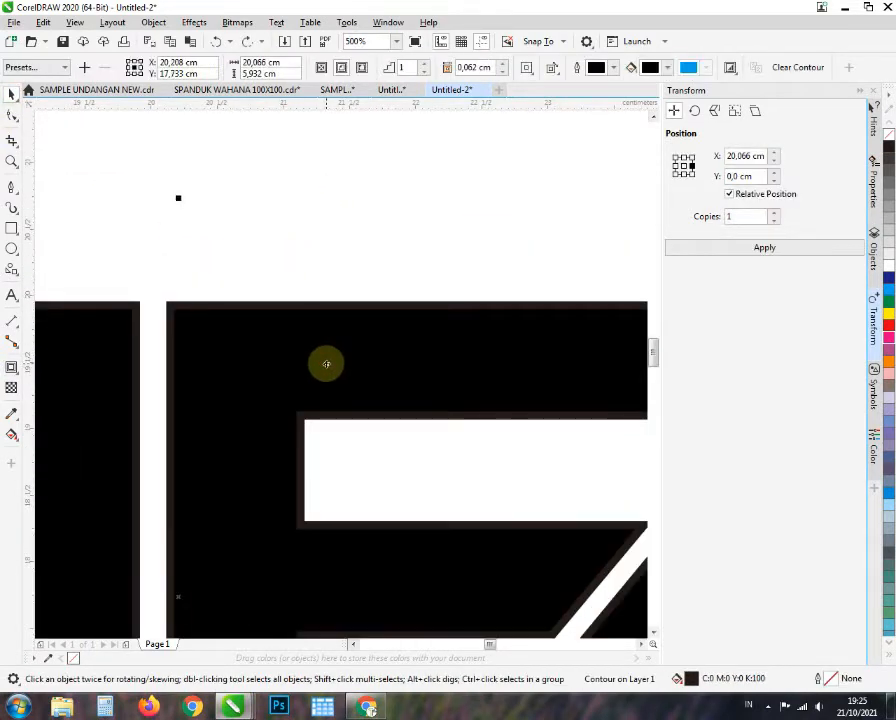
key("ctrl+k")
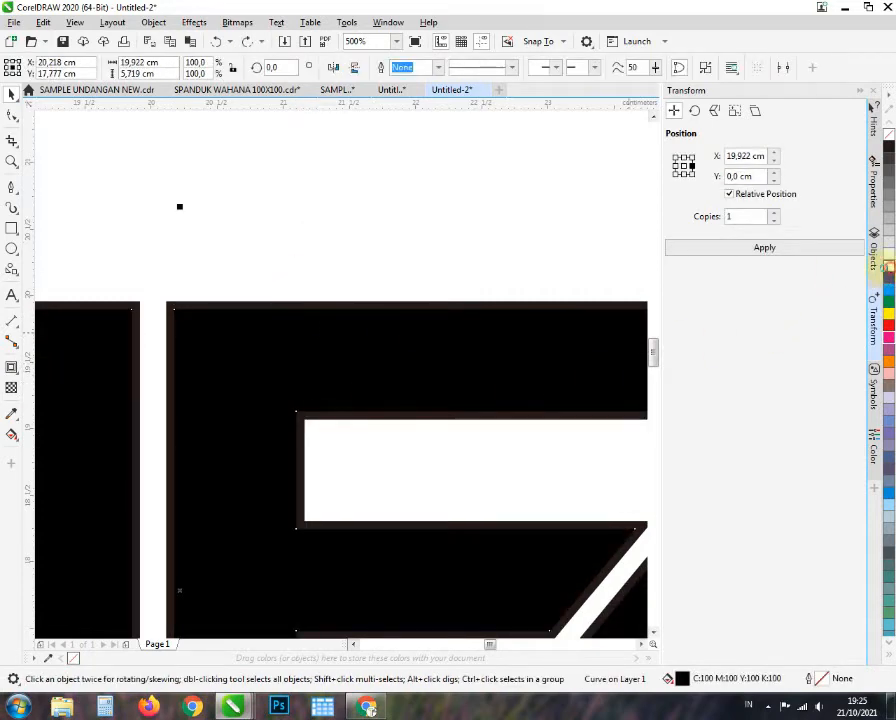
left_click(888, 267)
left_click(330, 270)
- Fill the outer DAFAN shape with full black, C100 M100 Y100 K100
scroll(216, 303, "up", 1)
left_click(217, 308)
left_click(890, 654)
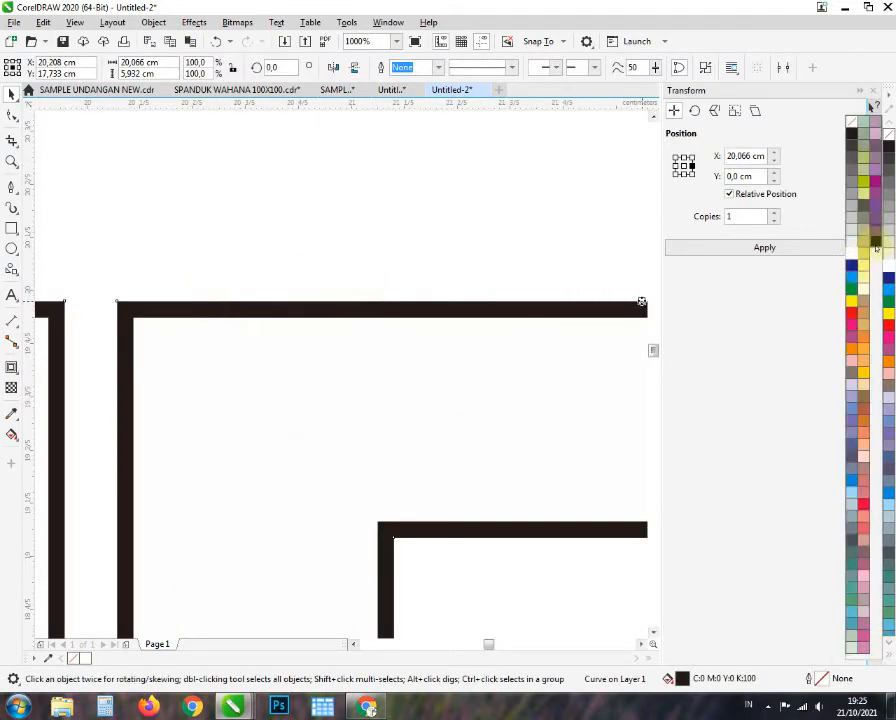
left_click(875, 242)
scroll(322, 362, "down", 3)
left_click(270, 294)
scroll(324, 408, "down", 1)
scroll(384, 422, "up", 1)
scroll(384, 422, "down", 1)
scroll(244, 402, "up", 1)
scroll(148, 349, "up", 1)
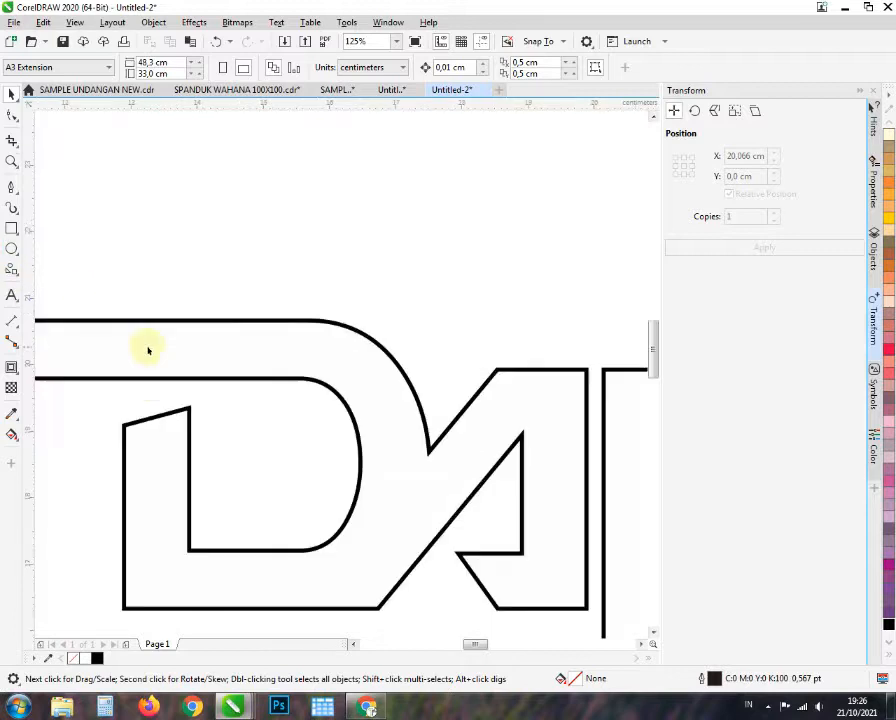
scroll(253, 321, "down", 1)
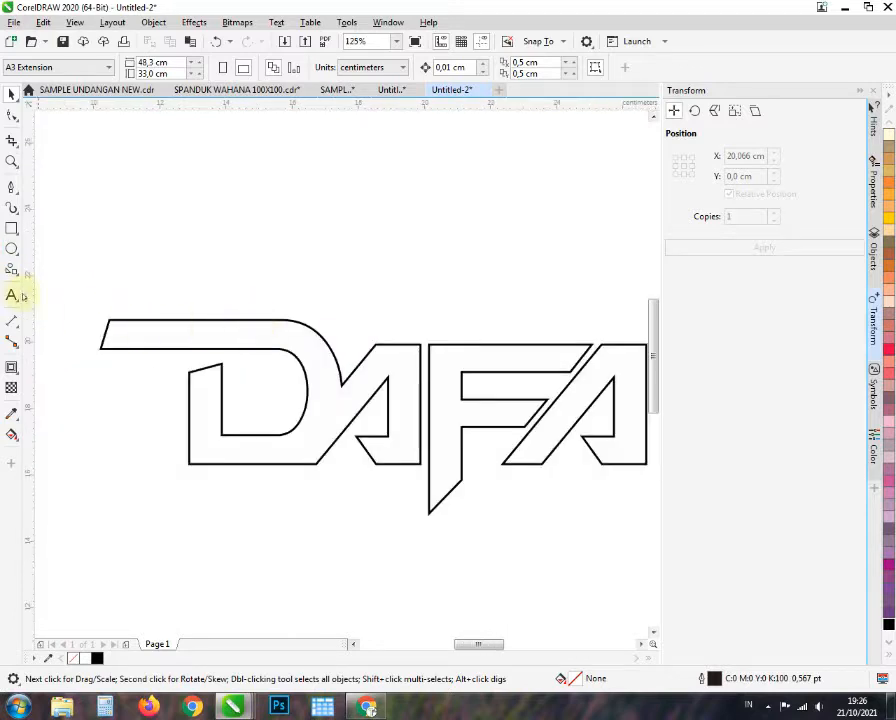
- Draw a rectangle about 23.88 by 4.53 cm covering the upper part of all the DAFAN letters
left_click(11, 228)
scroll(144, 344, "down", 1)
left_click_drag(103, 330, 499, 407)
left_click(11, 94)
scroll(170, 392, "up", 1)
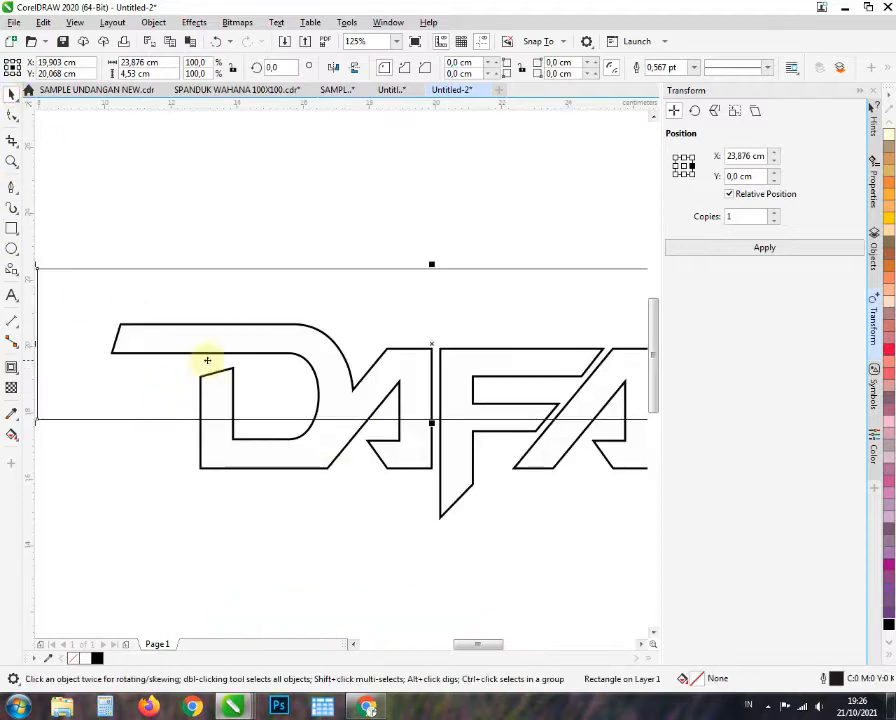
- Trim the white inner lettering with the rectangle and delete the rectangle, keeping only the lower white part
left_click(206, 358, "shift")
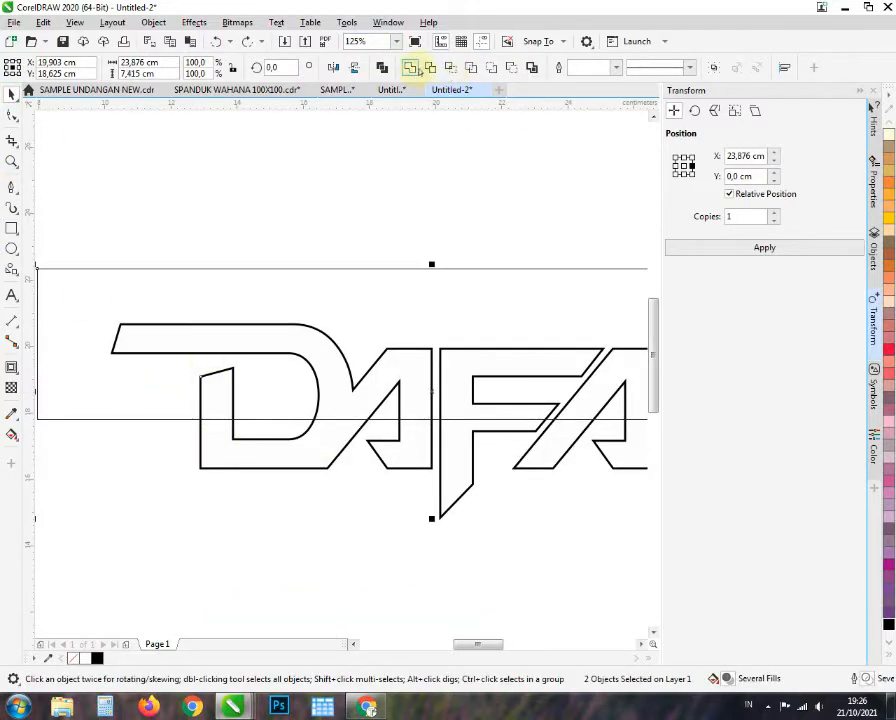
left_click(424, 69)
scroll(378, 291, "down", 1)
left_click(366, 408)
left_click(392, 304)
key("Delete")
scroll(419, 359, "up", 2)
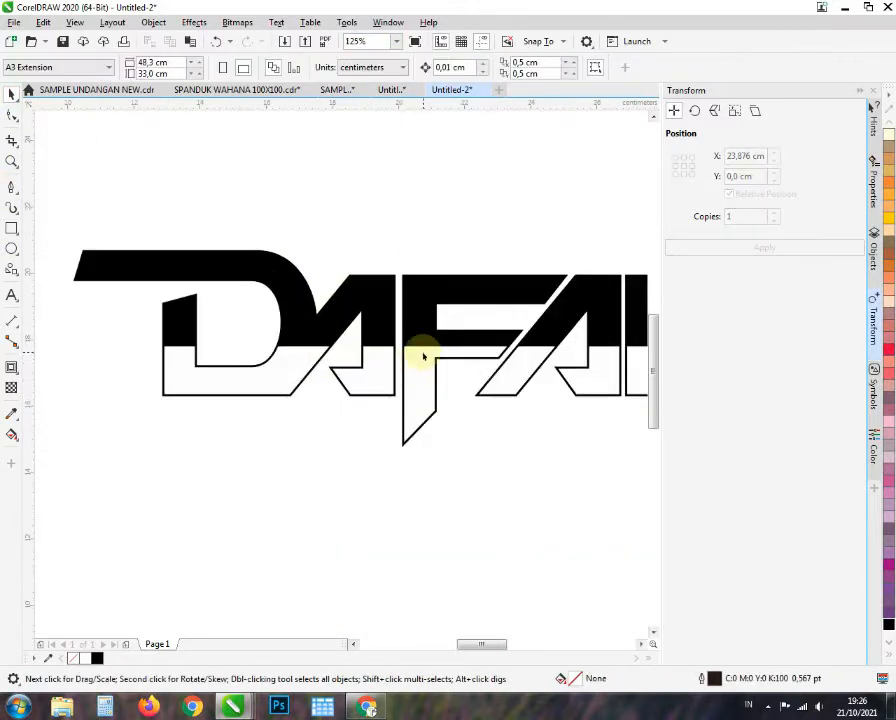
- Fill the remaining lower part of the inner lettering with 70% black
left_click(414, 367)
left_click(889, 655)
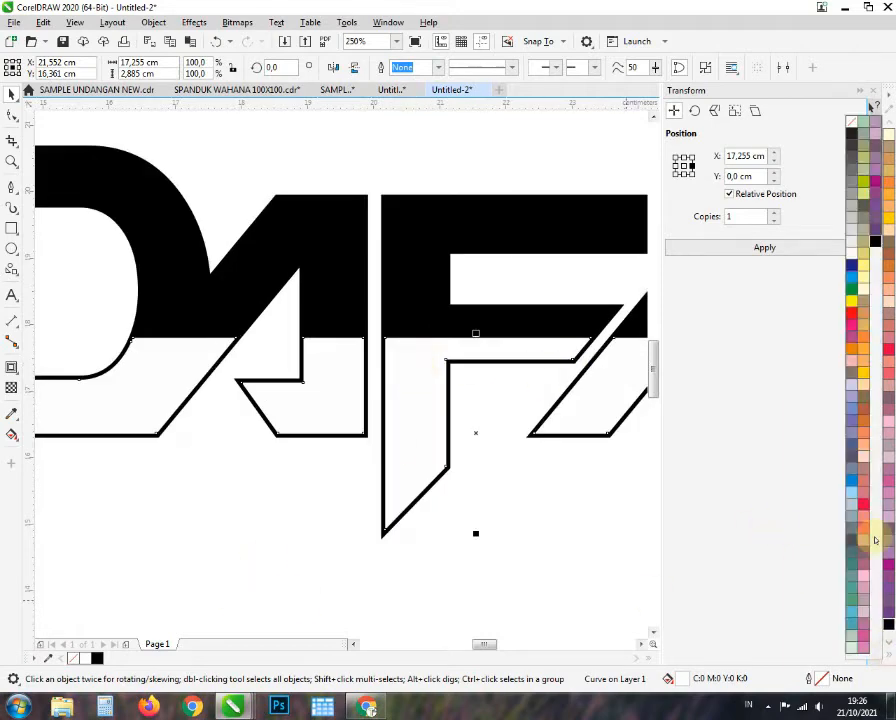
left_click(852, 173)
scroll(193, 354, "down", 1)
- Apply a vertical fountain transparency at -90° to the gray lower part, fading downward to near the tip of the F
left_click(11, 387)
scroll(412, 350, "up", 2)
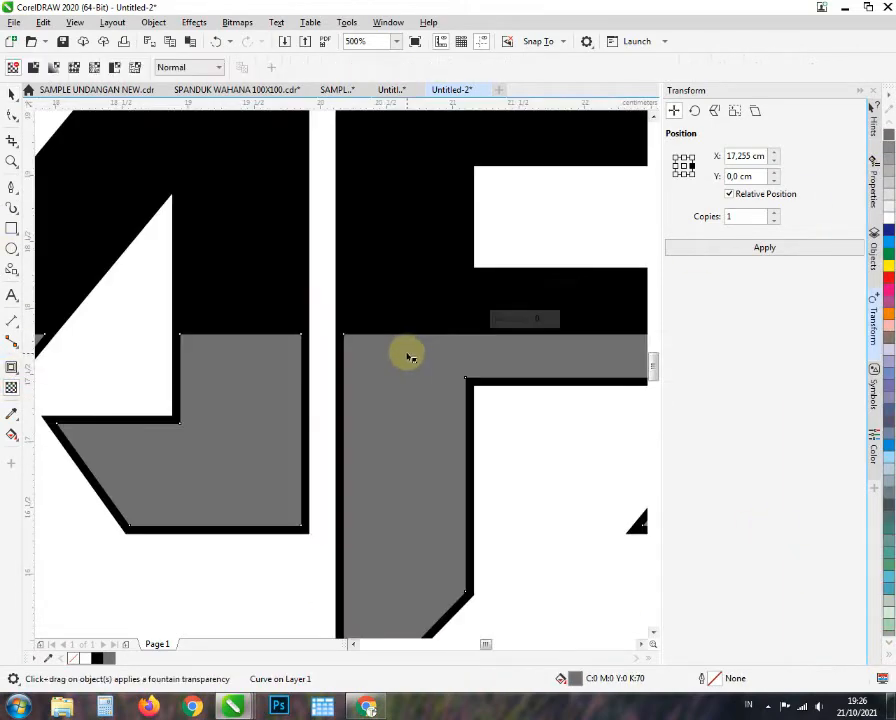
left_click_drag(400, 541, 402, 541)
scroll(384, 418, "down", 2)
scroll(407, 448, "up", 2)
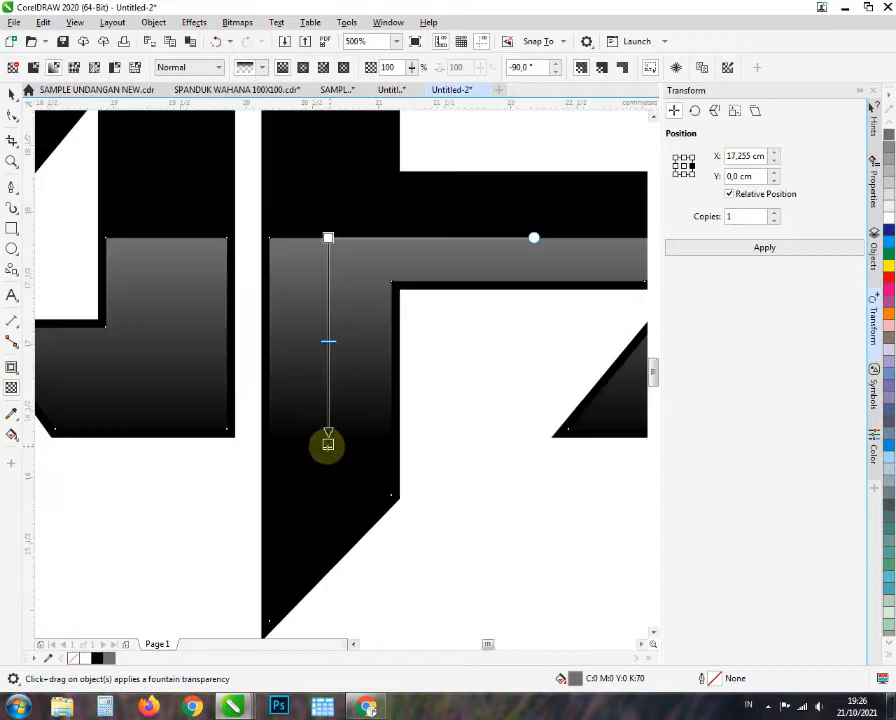
left_click_drag(328, 445, 328, 505)
scroll(329, 347, "down", 1)
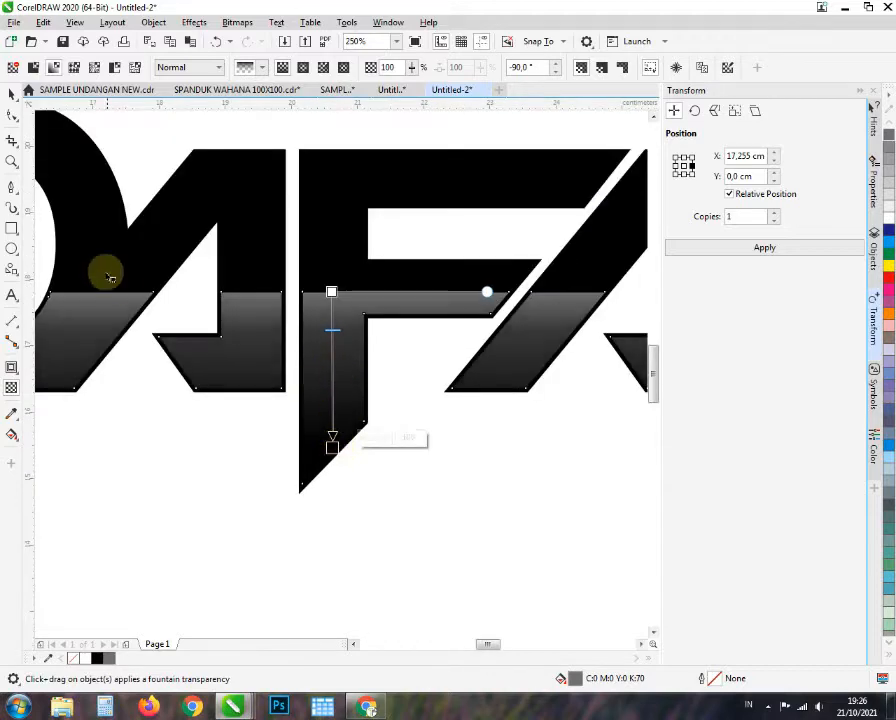
key("space")
- Add a thin outside contour around the black DAFAN shape
scroll(236, 220, "down", 1)
scroll(317, 237, "up", 2)
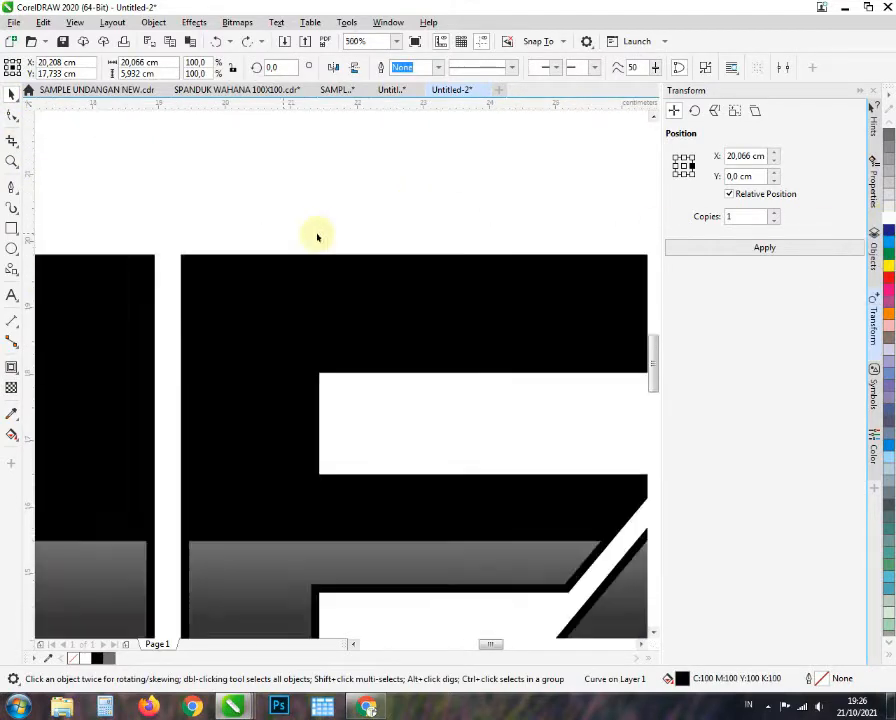
scroll(317, 237, "down", 1)
left_click(11, 367)
scroll(293, 279, "up", 2)
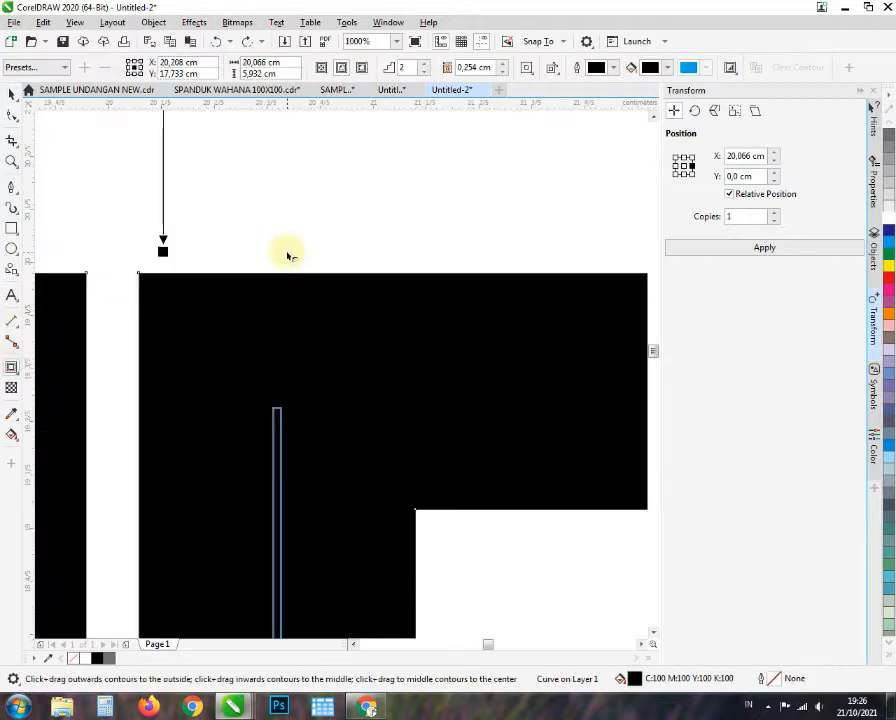
left_click_drag(288, 256, 290, 260)
scroll(302, 290, "down", 2)
left_click_drag(362, 278, 349, 236)
scroll(350, 281, "down", 1)
scroll(202, 287, "up", 1)
- Break the outside contour apart and fill the original DAFAN shape with white, leaving the outer shape black
left_click(11, 94)
key("ctrl+k")
left_click(391, 294)
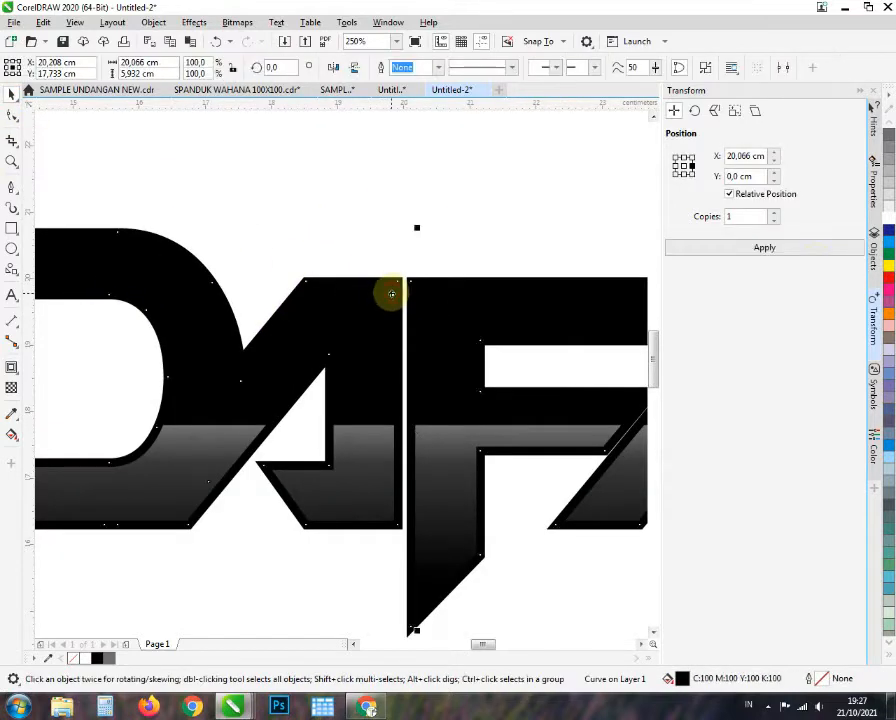
scroll(392, 294, "up", 1)
left_click(889, 218)
scroll(352, 336, "down", 3)
left_click(393, 443)
scroll(440, 359, "up", 1)
scroll(364, 377, "down", 1)
left_click(362, 377)
- Try a 10% black fill on the white face of the DAFAN lettering
scroll(310, 326, "up", 2)
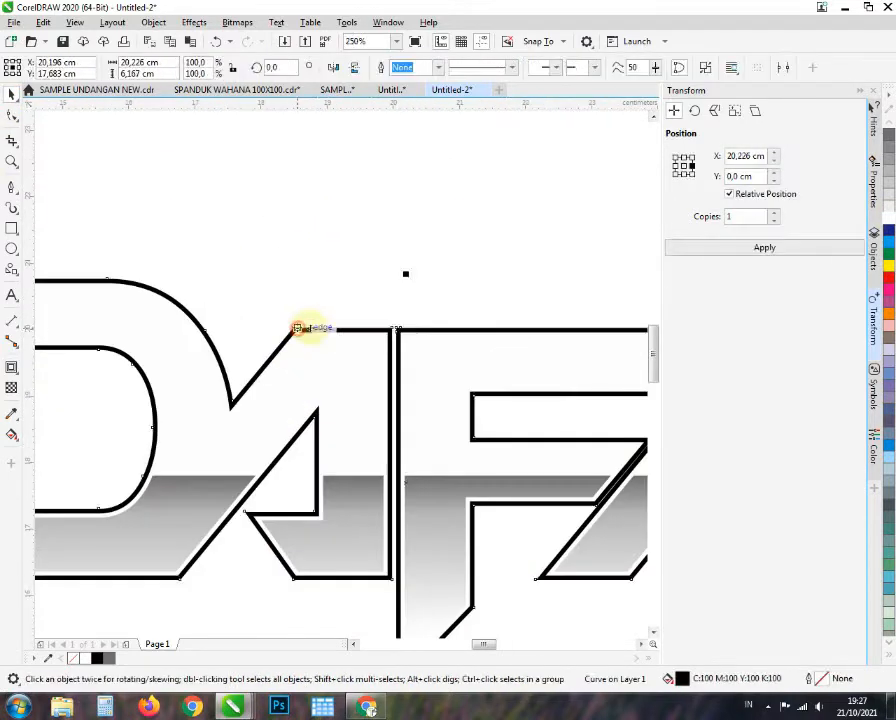
scroll(426, 414, "down", 1)
scroll(384, 244, "up", 1)
scroll(363, 289, "down", 1)
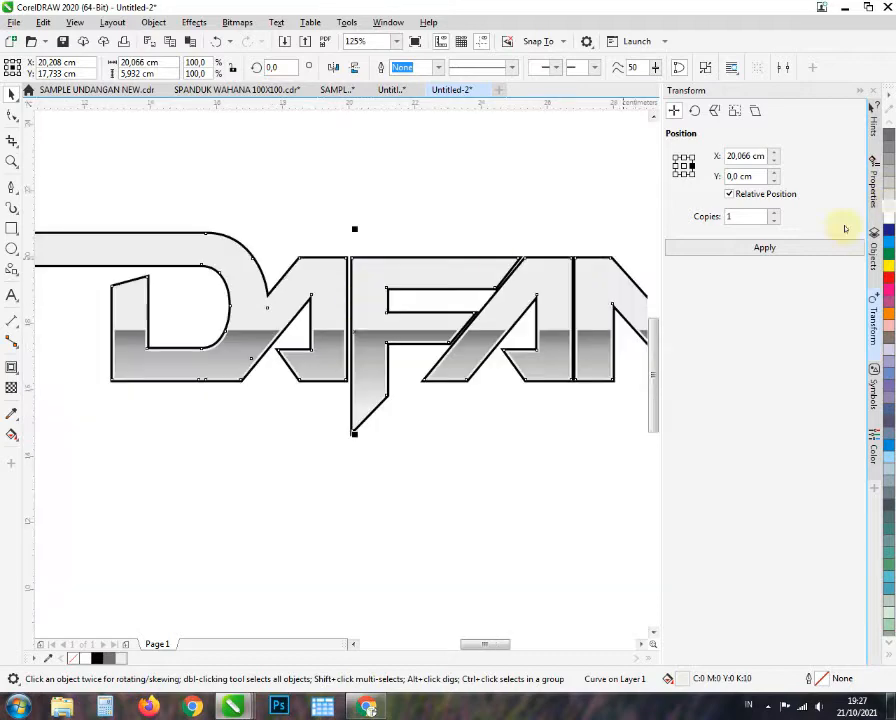
scroll(266, 370, "down", 1)
scroll(369, 325, "up", 1)
scroll(392, 344, "up", 1)
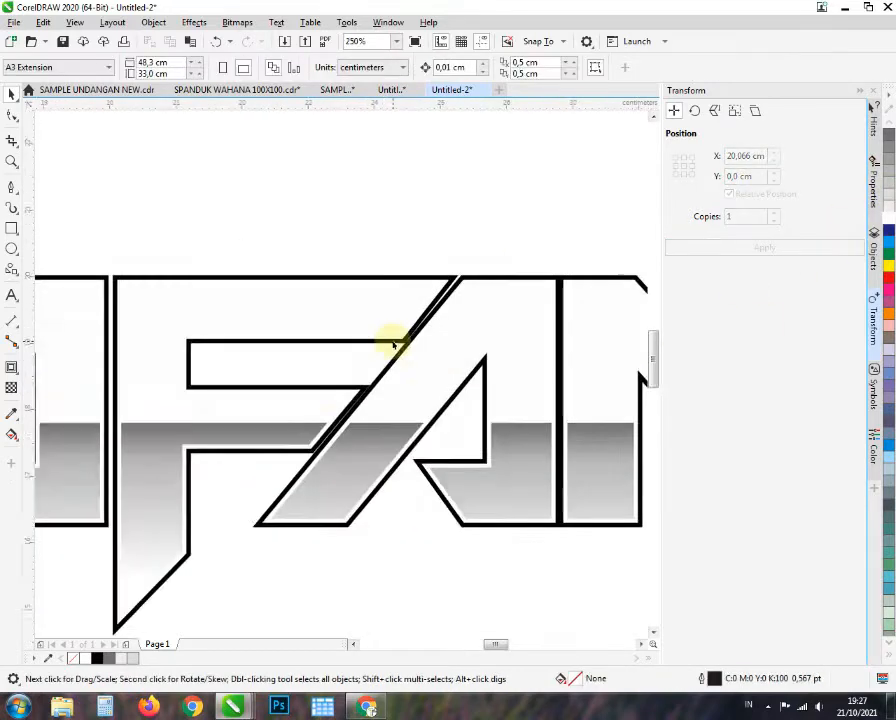
scroll(320, 380, "down", 2)
scroll(336, 380, "up", 2)
scroll(124, 326, "down", 1)
- Try to adjust the white lettering's nodes around the gap between the F and the second A
key("F10")
scroll(272, 384, "up", 1)
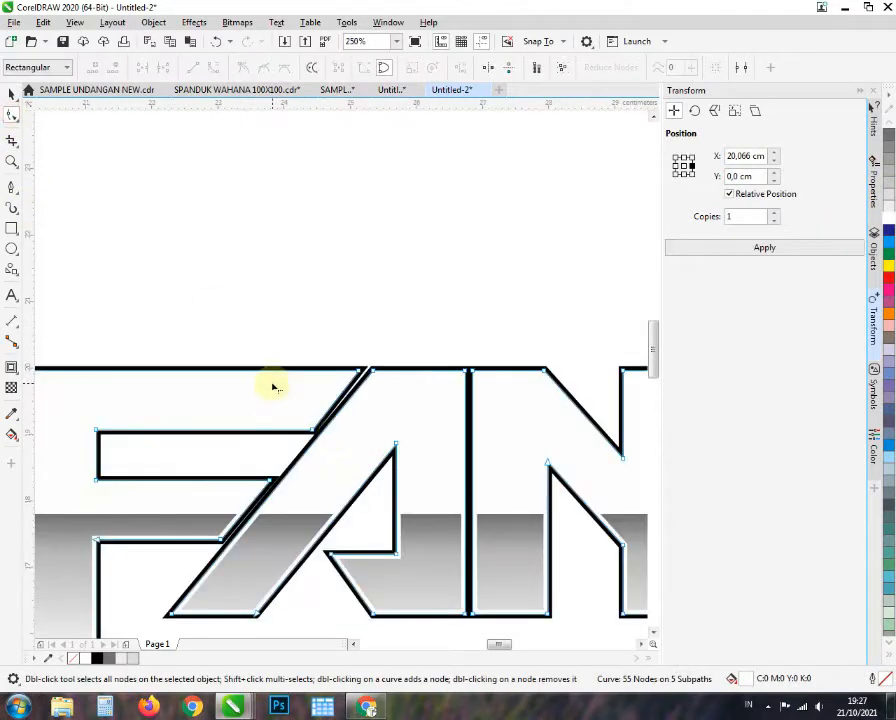
scroll(375, 489, "down", 1)
scroll(412, 519, "up", 3)
left_click_drag(386, 372, 354, 257)
scroll(322, 525, "down", 3)
scroll(321, 485, "up", 1)
left_click(11, 94)
left_click(182, 212)
scroll(293, 374, "up", 2)
scroll(346, 307, "down", 3)
key("ctrl+z")
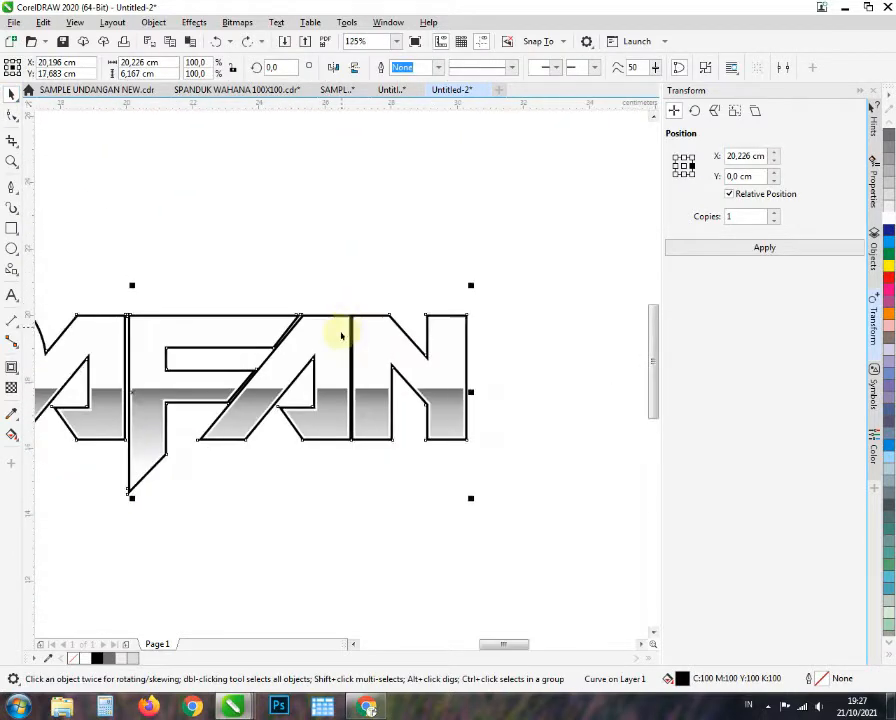
- Try a one-step outside contour of about 0.68 cm around the black outer shape
scroll(434, 343, "down", 1)
scroll(94, 298, "up", 1)
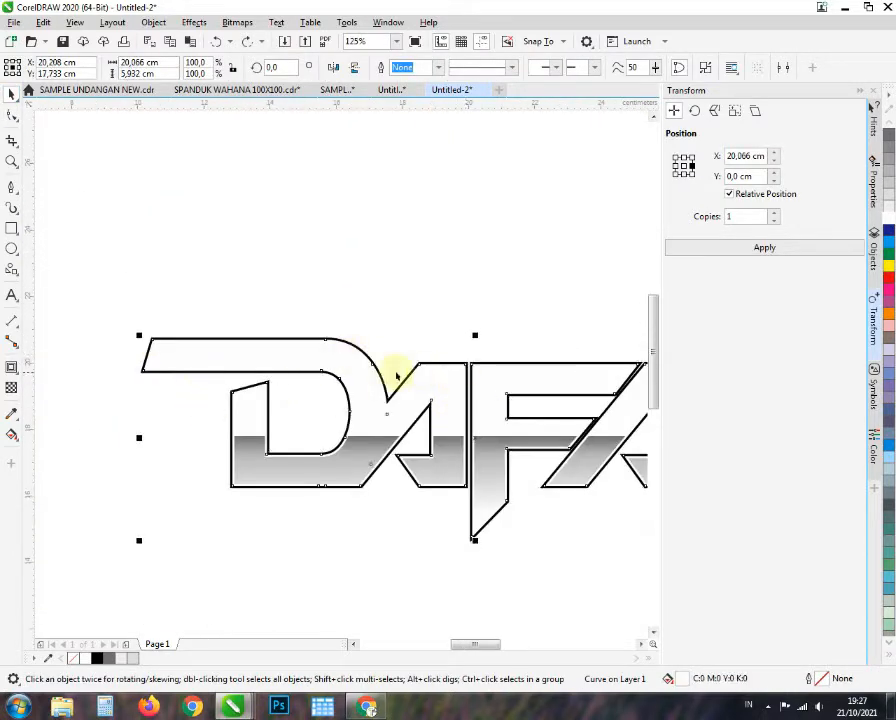
scroll(324, 364, "up", 2)
scroll(340, 390, "down", 1)
scroll(340, 390, "up", 1)
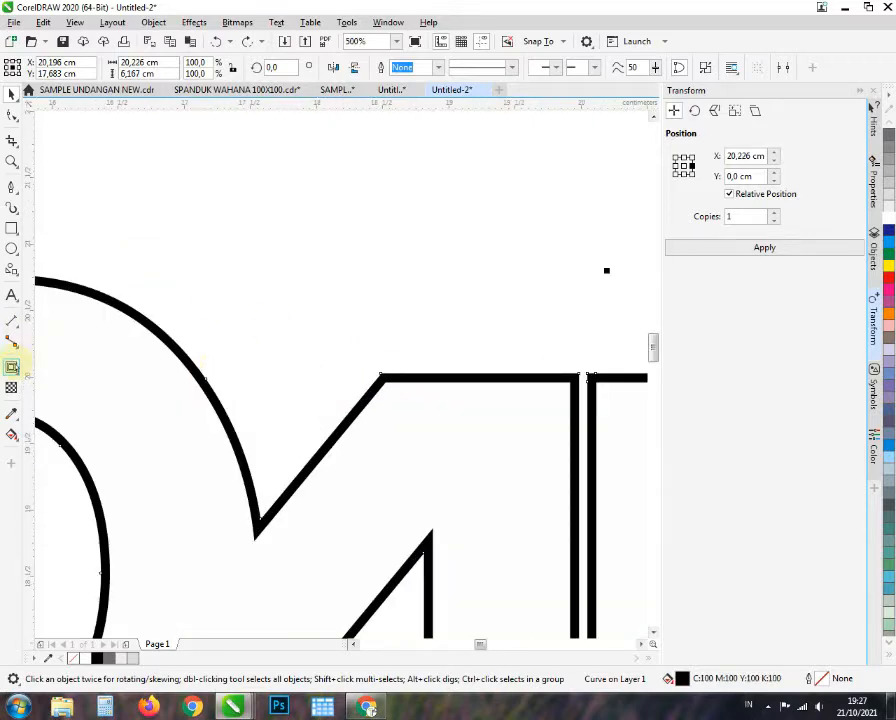
left_click(12, 367)
left_click_drag(444, 376, 444, 235)
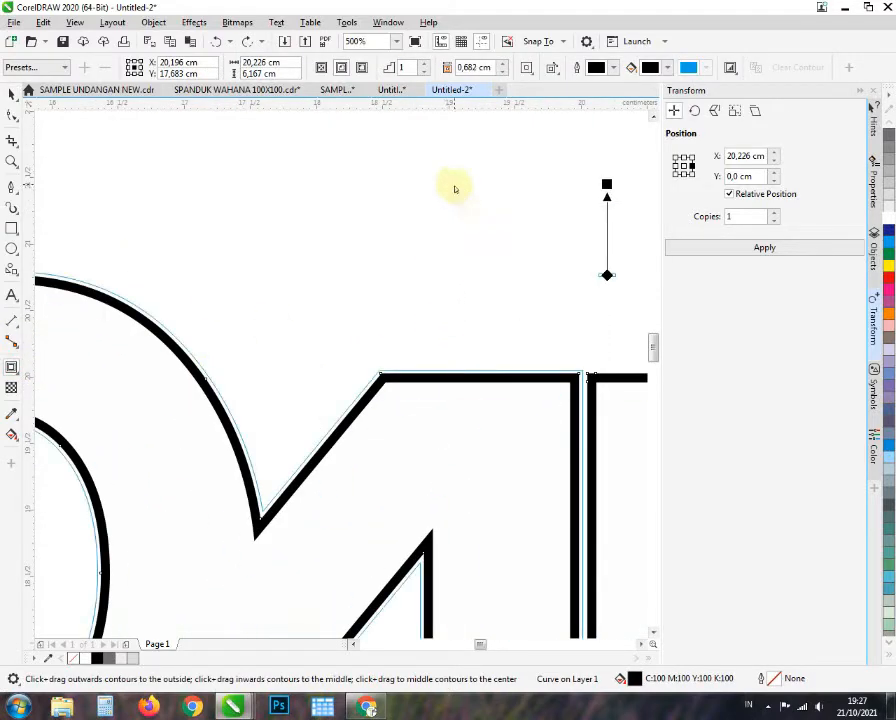
key("ctrl+z")
- Try a one-step inside contour of about 0.63 cm on the black outer shape
left_click_drag(455, 189, 472, 300)
scroll(376, 398, "down", 3)
scroll(480, 396, "up", 3)
scroll(471, 411, "up", 3)
scroll(450, 392, "down", 4)
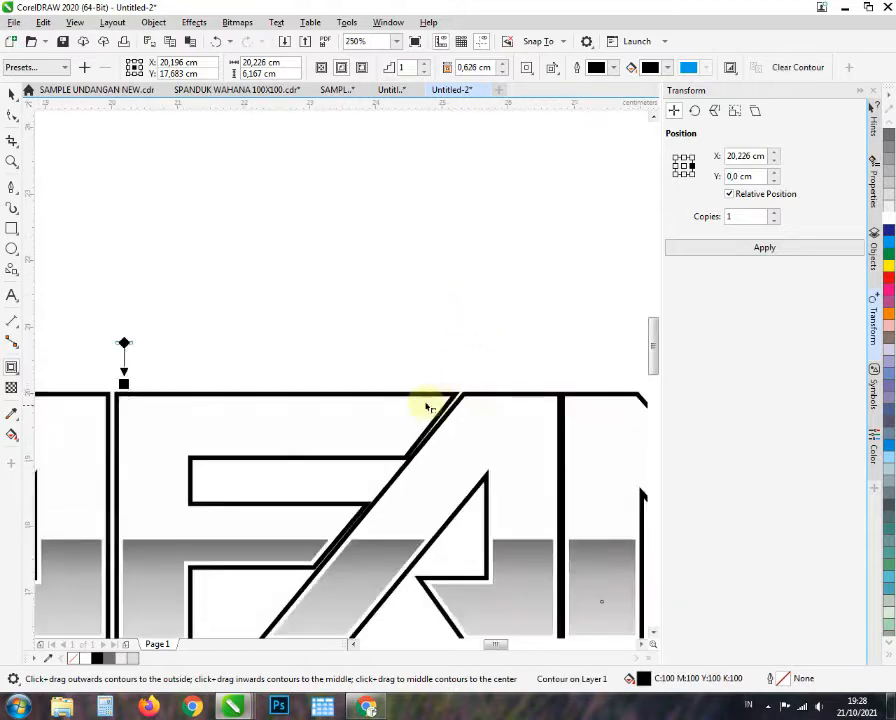
key("ctrl+z")
- Try moving the black outer shape up and to the right, away from the white lettering
scroll(427, 406, "down", 3)
scroll(407, 425, "up", 3)
scroll(284, 370, "down", 1)
left_click(11, 94)
left_click_drag(264, 315, 301, 206)
key("ctrl+z")
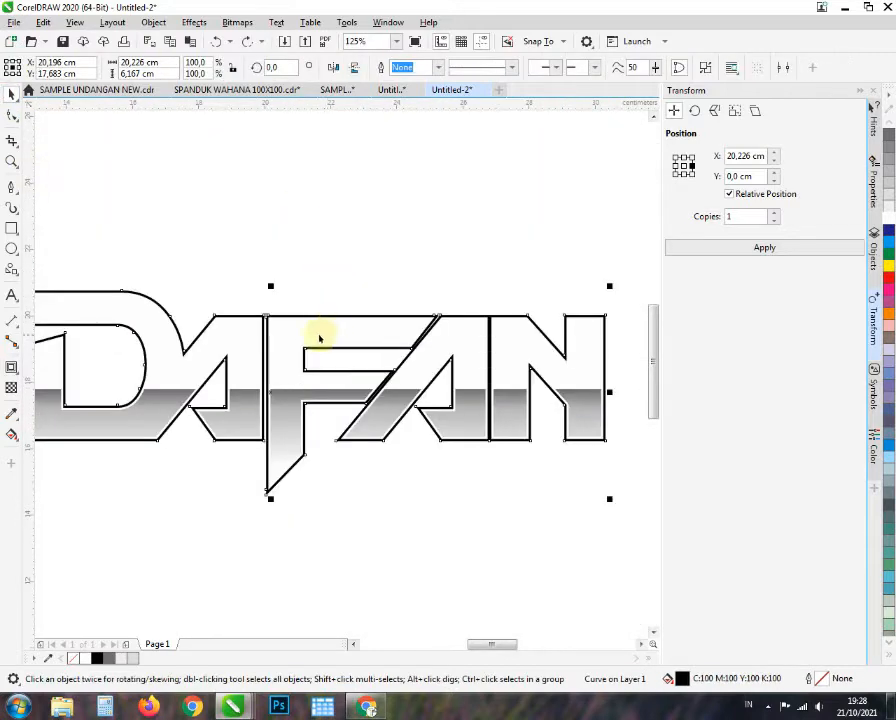
- Undo the gradient shading, lens and outline contour edits on the DAFAN lettering
scroll(320, 338, "down", 2)
left_click(274, 414)
left_click(266, 399)
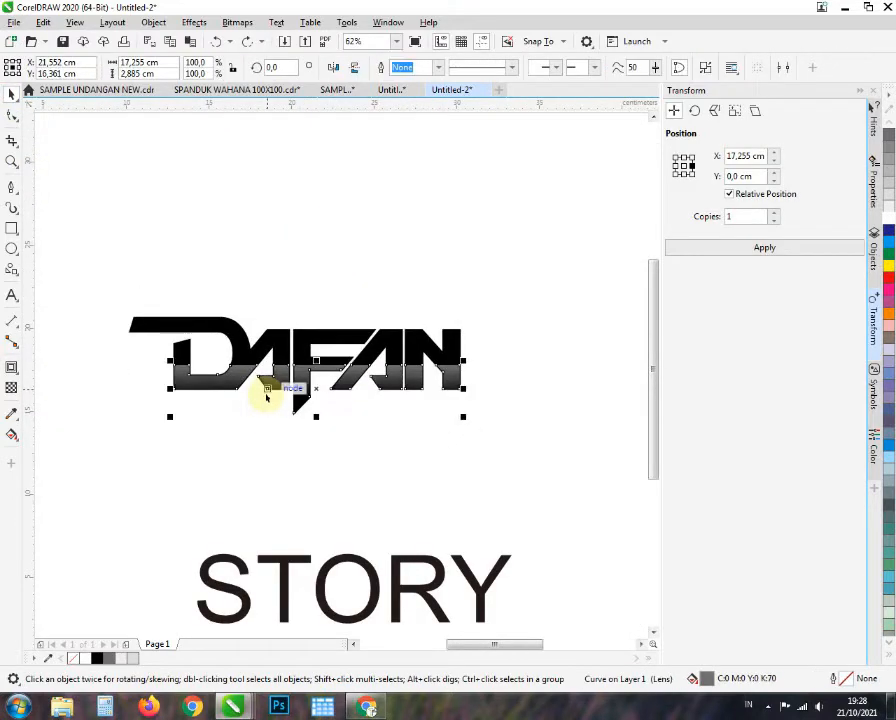
key("ctrl+z")
key("ctrl+z")
key("ctrl+z")
key("ctrl+z")
key("ctrl+z")
key("ctrl+z")
- Try moving the black contour shape up and to the right off the lettering, and undo the move
mouse_move(482, 432)
left_mouse_down()
mouse_move(346, 320)
mouse_move(325, 276)
left_mouse_up()
scroll(362, 352, "up", 1)
left_click(365, 360)
scroll(368, 402, "down", 1)
scroll(368, 374, "up", 1)
left_click_drag(368, 384, 406, 326)
key("ctrl+z")
key("ctrl+z")
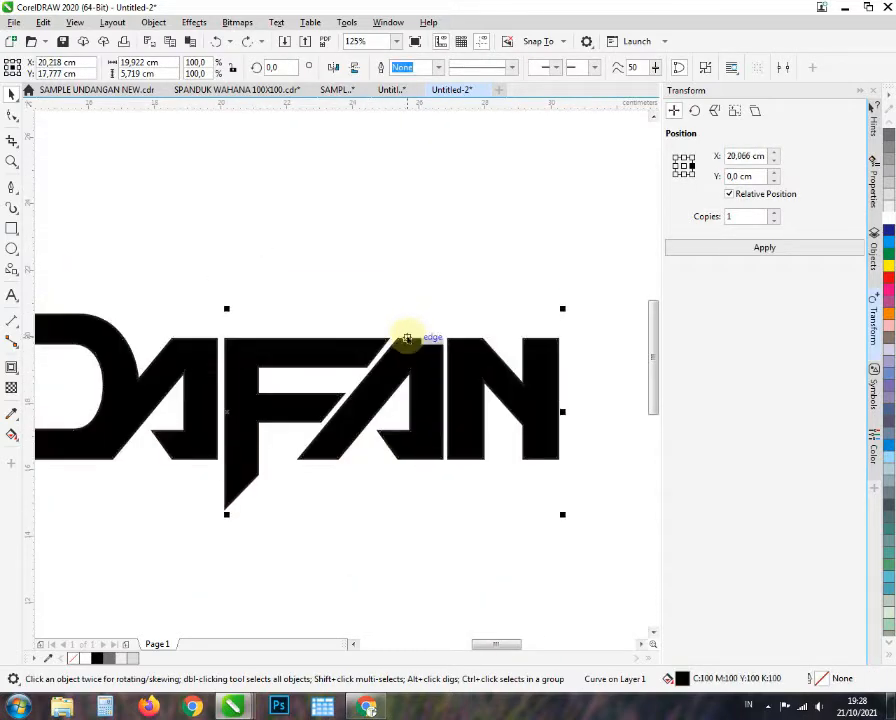
- Delete the black contour shape and separate the remaining lettering into individual letters
key("Delete")
left_click(409, 397)
key("ctrl+k")
left_click(342, 300)
scroll(370, 389, "down", 1)
left_click(446, 460)
- Shift the F, second A and N together slightly to the right, away from the first A
left_click_drag(486, 476, 283, 297)
scroll(397, 391, "up", 1)
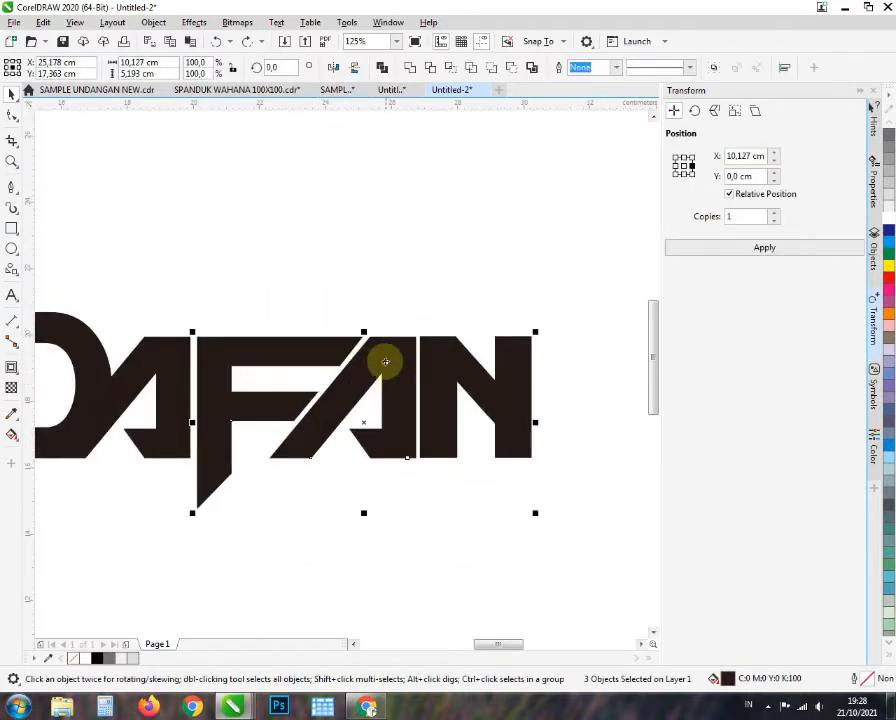
scroll(394, 362, "down", 1)
scroll(280, 380, "up", 1)
scroll(232, 378, "down", 1)
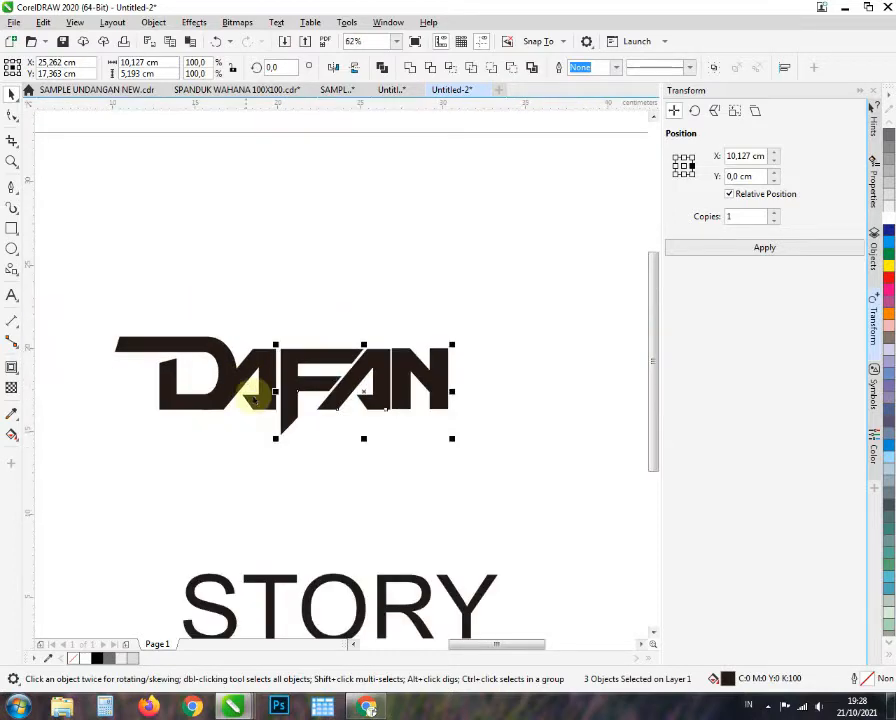
- Move the second A and N to the right, and move the N slightly further to widen the letter gaps
left_click(330, 440)
left_click(372, 374)
left_click(404, 366, "shift")
left_click_drag(404, 366, 416, 368)
left_click_drag(486, 466, 397, 337)
scroll(398, 357, "up", 1)
left_click_drag(422, 365, 433, 367)
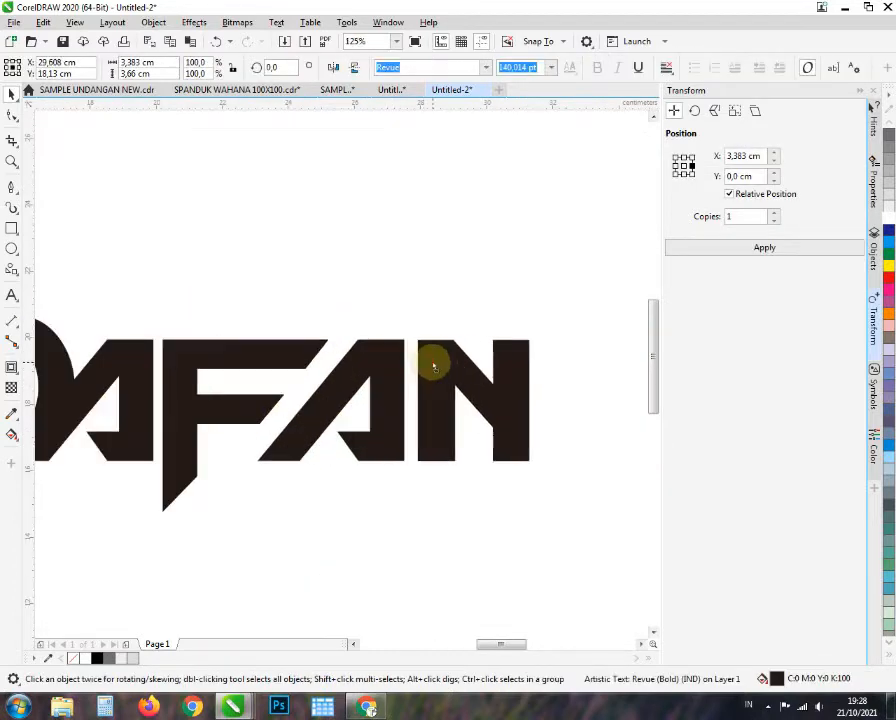
- Move the second A and N together slightly back to the left, towards the F
scroll(403, 419, "down", 1)
left_click(478, 481)
left_click_drag(520, 486, 334, 325)
scroll(361, 391, "up", 2)
left_click_drag(413, 390, 392, 390)
- Combine all the DAFAN letters into a single curve
scroll(392, 391, "down", 2)
left_click_drag(524, 505, 130, 350)
key("ctrl+l")
scroll(345, 405, "up", 2)
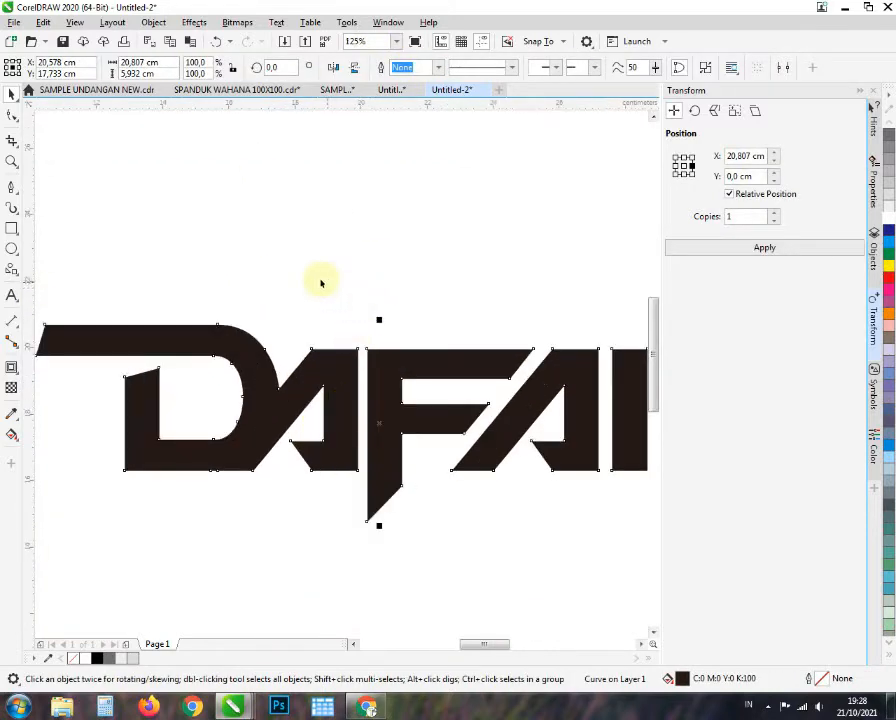
scroll(321, 283, "down", 2)
scroll(341, 359, "up", 2)
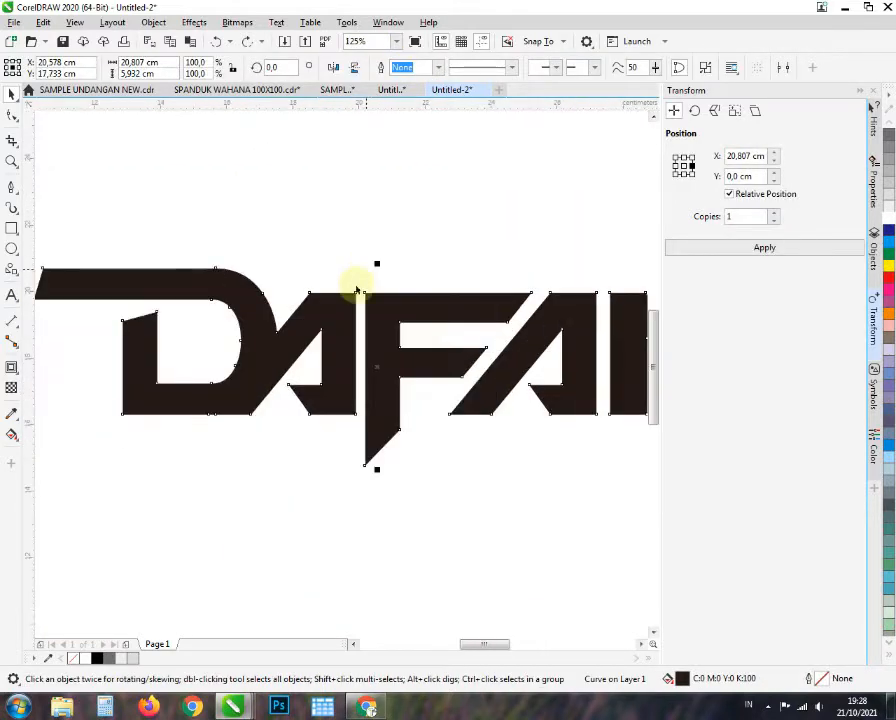
- Try a one-step inside contour on the combined lettering, starting with an offset of about 0.886 cm
left_click(20, 280)
scroll(336, 290, "up", 3)
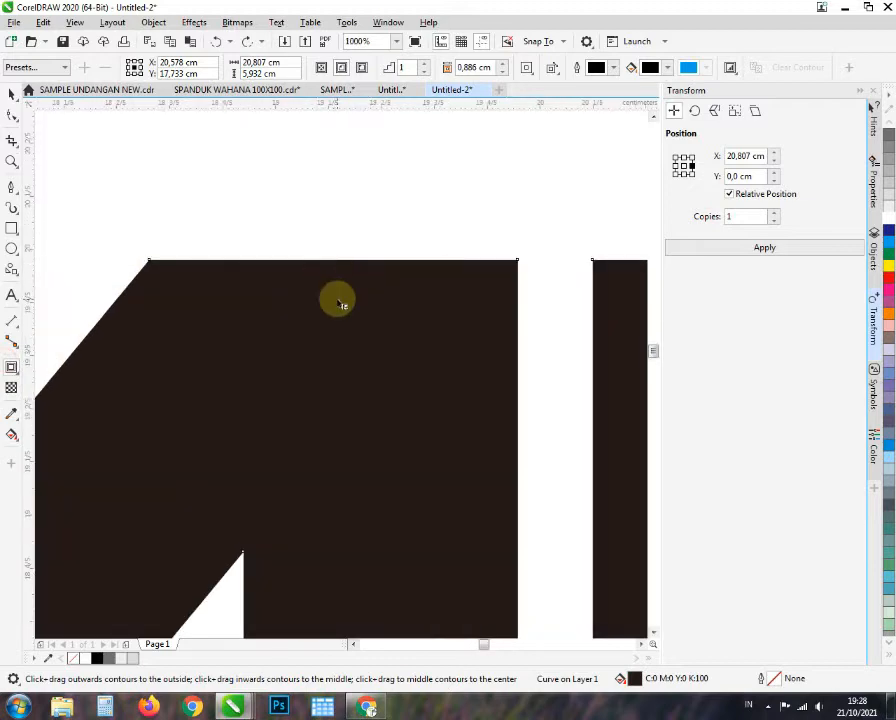
left_click(340, 303)
left_click(480, 386)
scroll(428, 300, "down", 2)
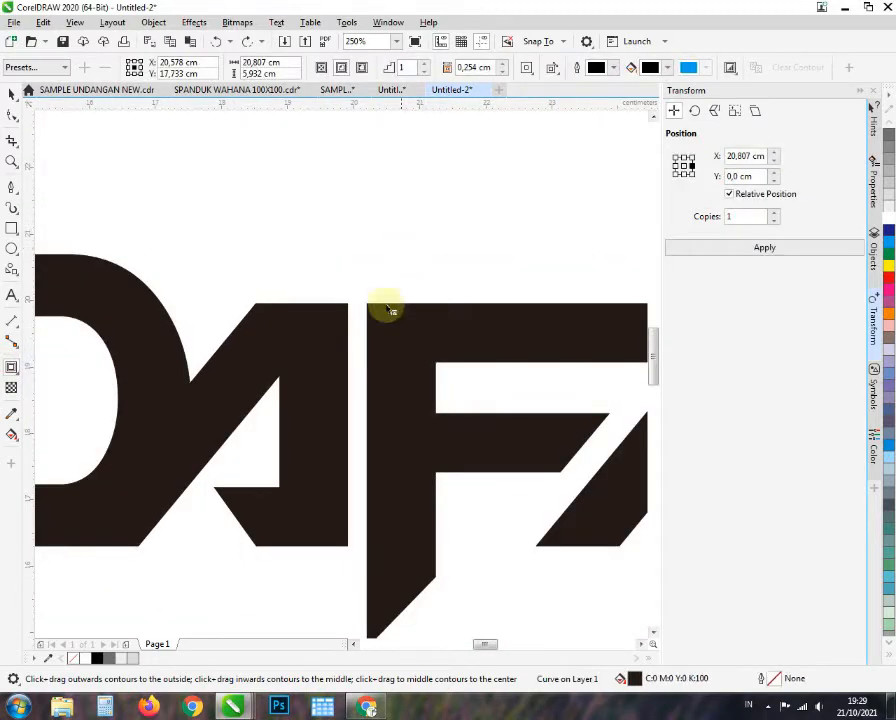
scroll(387, 330, "down", 2)
scroll(363, 350, "up", 2)
left_click(368, 390)
left_click(482, 387)
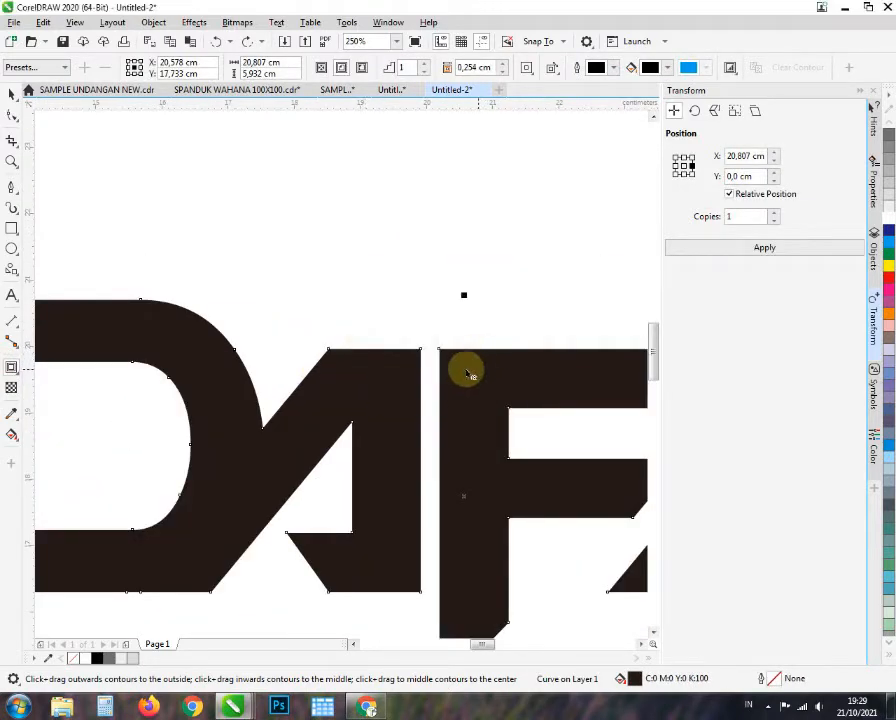
- Nudge the second A to the left to narrow its gap with the F
scroll(400, 356, "down", 3)
left_click(443, 378)
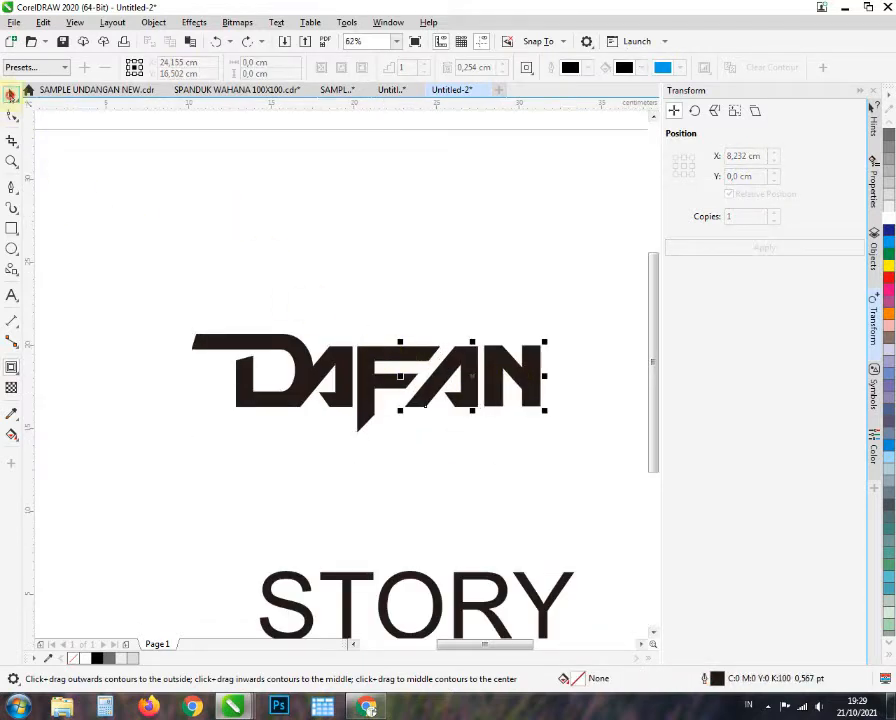
left_click(11, 95)
scroll(456, 358, "up", 1)
left_click(488, 368)
key("Left")
key("Left")
key("Left")
key("Left")
key("Left")
key("Left")
key("Left")
key("Left")
key("Left")
key("Left")
- Nudge the N to the left to even out its gap with the second A
left_click(542, 369)
key("Left")
key("Left")
key("Left")
key("Left")
key("Left")
key("Left")
key("Left")
key("Left")
key("Left")
key("Left")
scroll(378, 386, "down", 1)
- Nudge the F, second A and N together slightly left, towards the first A
left_click(540, 473)
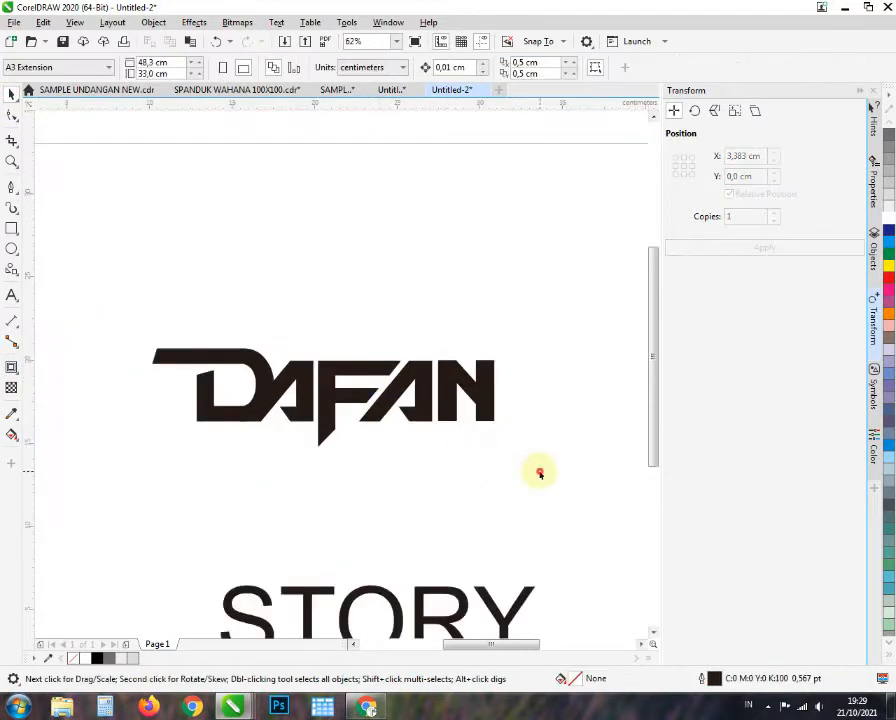
left_click_drag(303, 345, 302, 343)
scroll(328, 384, "up", 1)
key("Left")
key("Left")
key("Left")
key("Left")
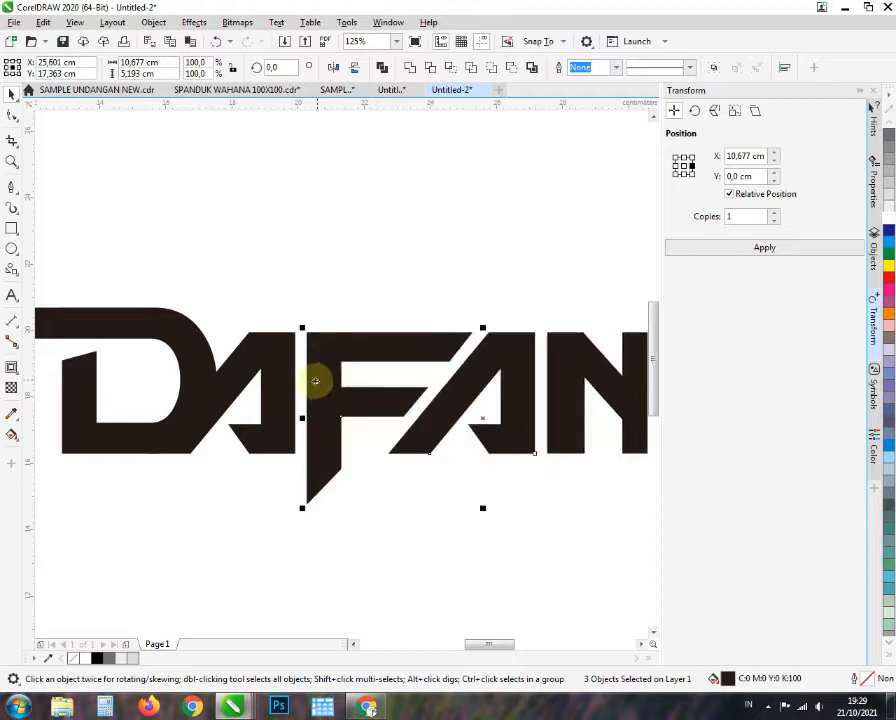
- Select all five respaced DAFAN letters and combine them into one curve
scroll(302, 380, "down", 1)
left_click_drag(540, 472, 98, 245)
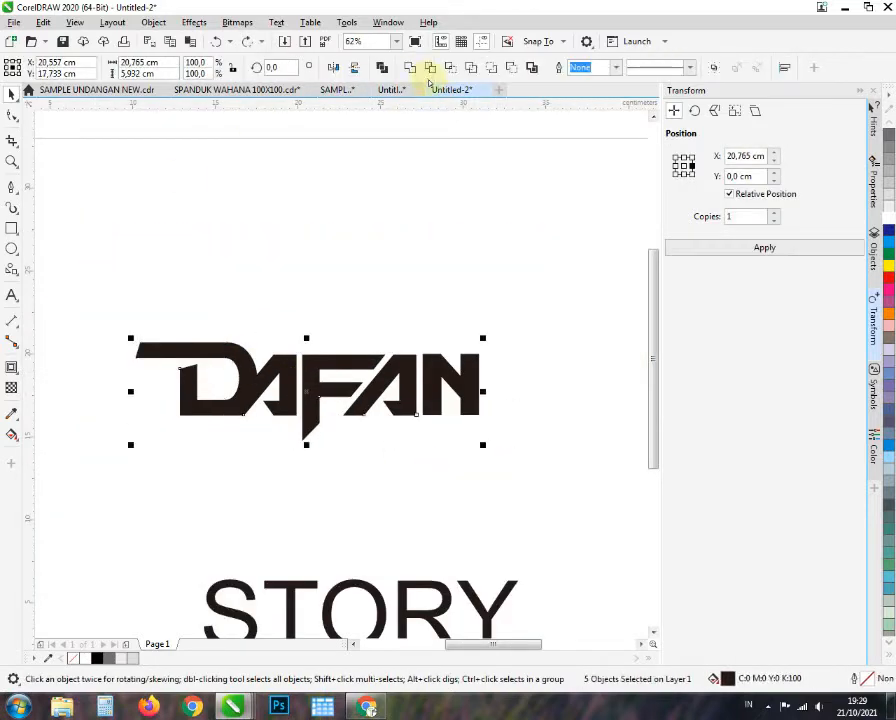
left_click(382, 69)
left_click(314, 306)
left_click_drag(307, 392, 314, 301)
key("ctrl+z")
- Try a one-step inside contour of about 0.889 cm on the respaced, combined lettering
scroll(240, 378, "up", 1)
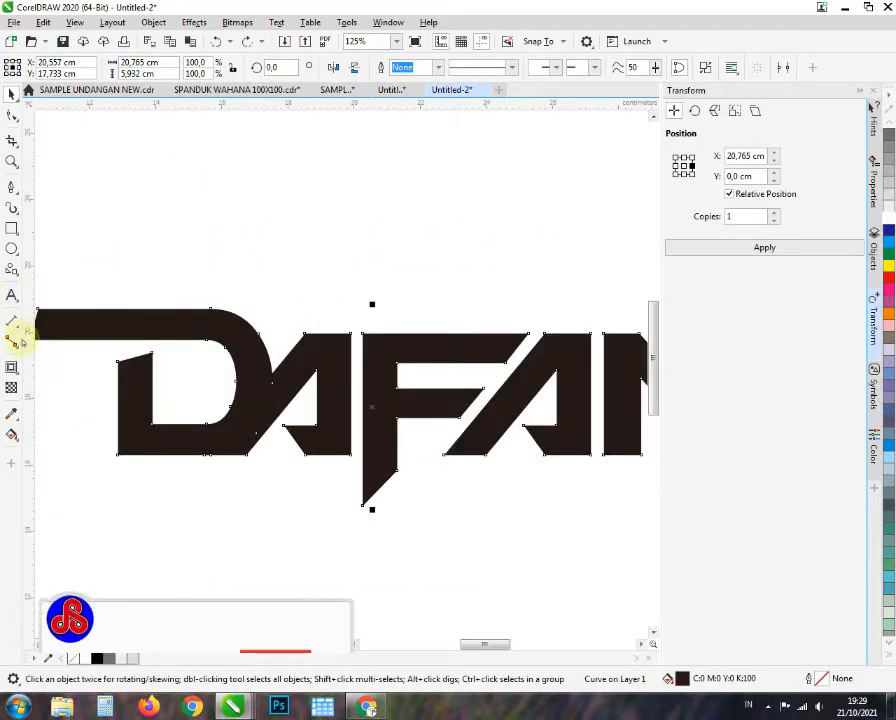
left_click(11, 368)
scroll(380, 341, "up", 2)
scroll(385, 320, "up", 1)
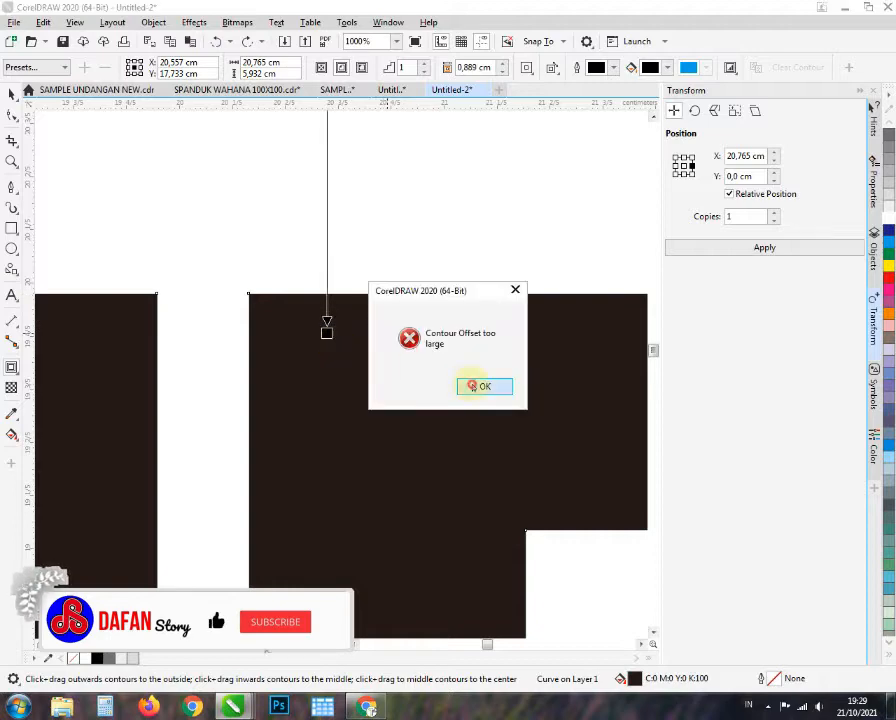
left_click(474, 386)
scroll(354, 332, "down", 4)
- Enlarge the combined lettering proportionally to about 55.3 × 15.8 cm and move it back over the page
left_click(11, 94)
scroll(376, 432, "down", 4)
scroll(379, 436, "up", 2)
left_click_drag(423, 401, 569, 304)
left_click_drag(464, 376, 397, 393)
scroll(395, 394, "up", 2)
- Add a thin one-step inside contour to the enlarged lettering
left_click(11, 368)
scroll(349, 369, "up", 1)
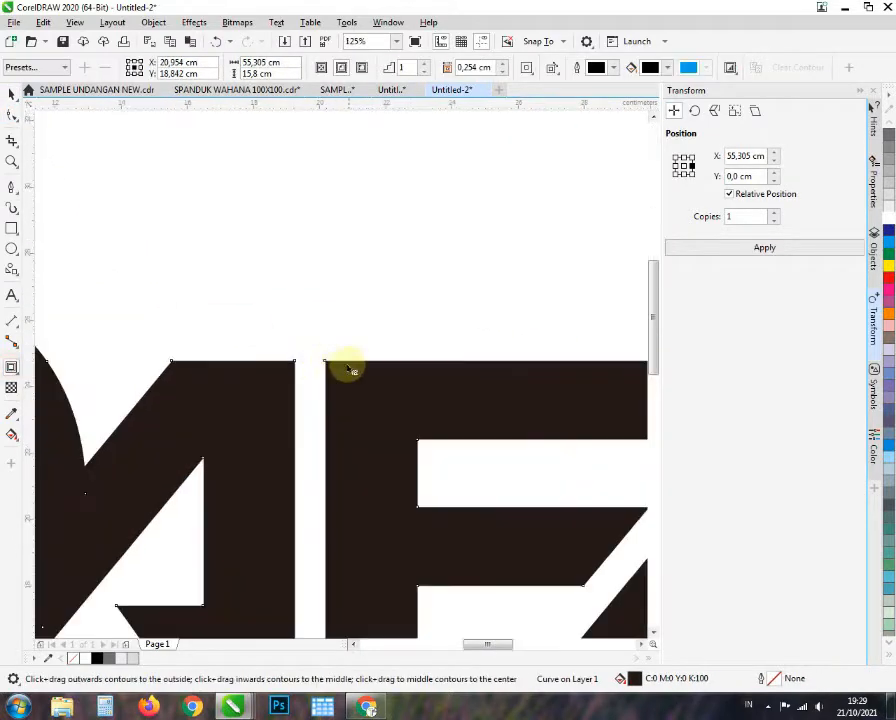
left_click_drag(328, 386, 348, 300)
left_click(474, 386)
scroll(338, 339, "down", 1)
key("space")
- Break the inside contour apart from the dark lettering
scroll(343, 333, "up", 3)
left_click(360, 418)
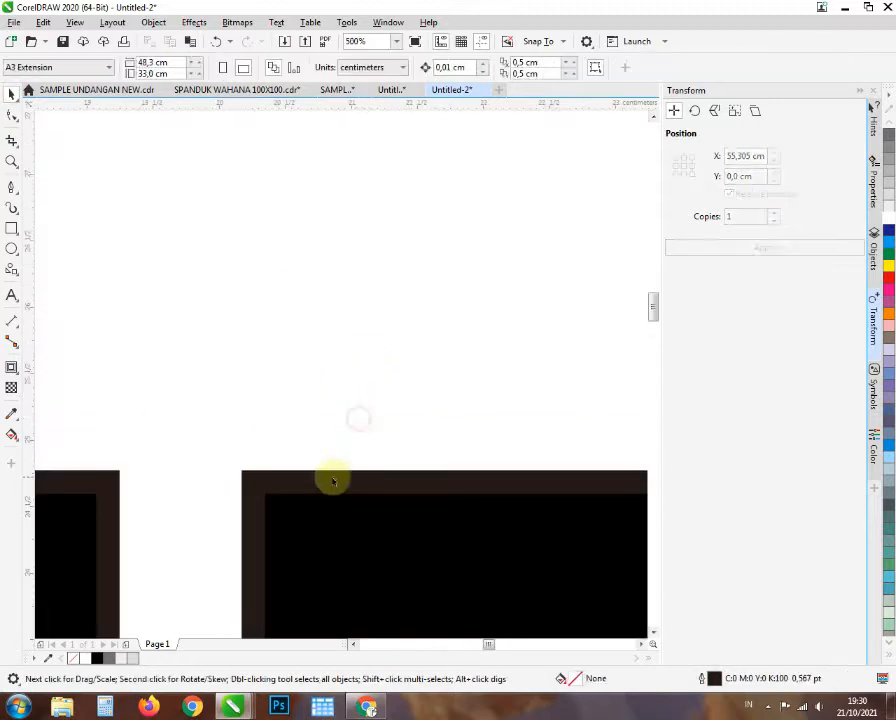
left_click(336, 483)
scroll(320, 445, "down", 2)
left_click(360, 371)
left_click(344, 450)
left_click(354, 370)
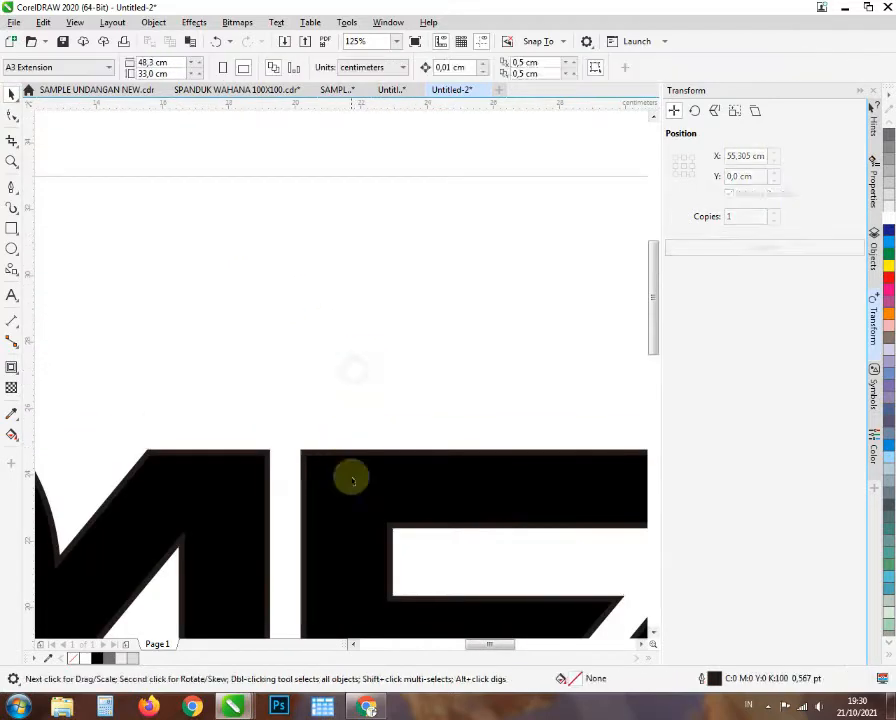
left_click_drag(333, 545, 369, 420)
scroll(397, 297, "up", 1)
key("ctrl+k")
- Fill the separated inner contour shape with white
left_click(377, 286)
scroll(386, 368, "down", 1)
left_click(387, 397)
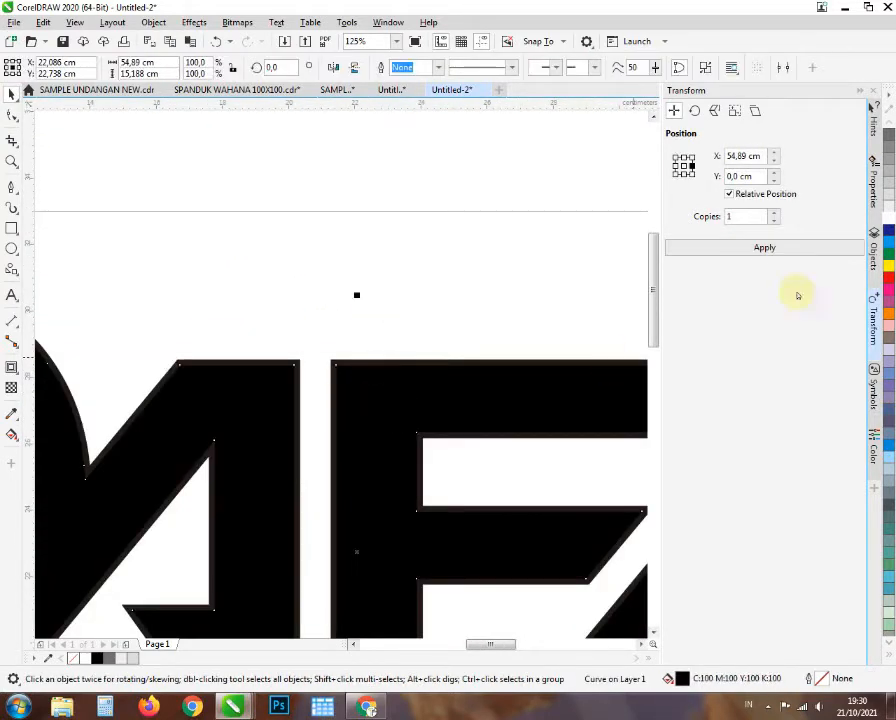
left_click(889, 218)
- Add a one-step black outside contour of about 0.289 cm around the dark lettering
scroll(440, 317, "down", 2)
left_click(367, 298)
scroll(342, 347, "up", 1)
left_click(328, 289)
scroll(250, 251, "up", 2)
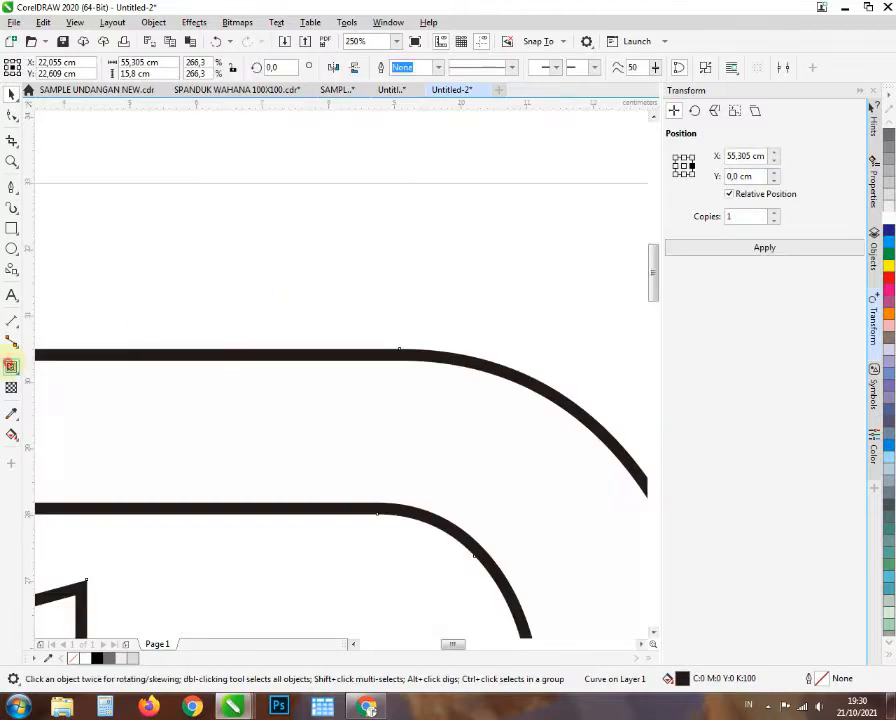
left_click(11, 367)
scroll(338, 368, "up", 1)
left_click_drag(338, 346, 354, 311)
scroll(358, 312, "down", 3)
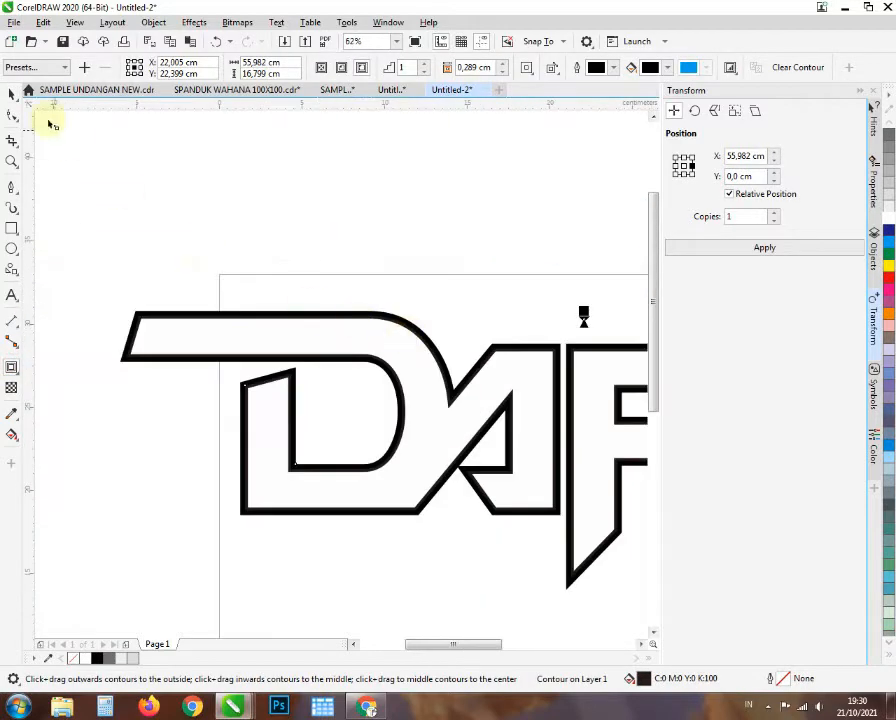
- Break the outside contour apart from the dark lettering
left_click(11, 94)
left_click(370, 284)
scroll(368, 283, "up", 1)
left_click(390, 349)
scroll(394, 349, "up", 1)
key("ctrl+k")
scroll(394, 338, "down", 1)
left_click(374, 376)
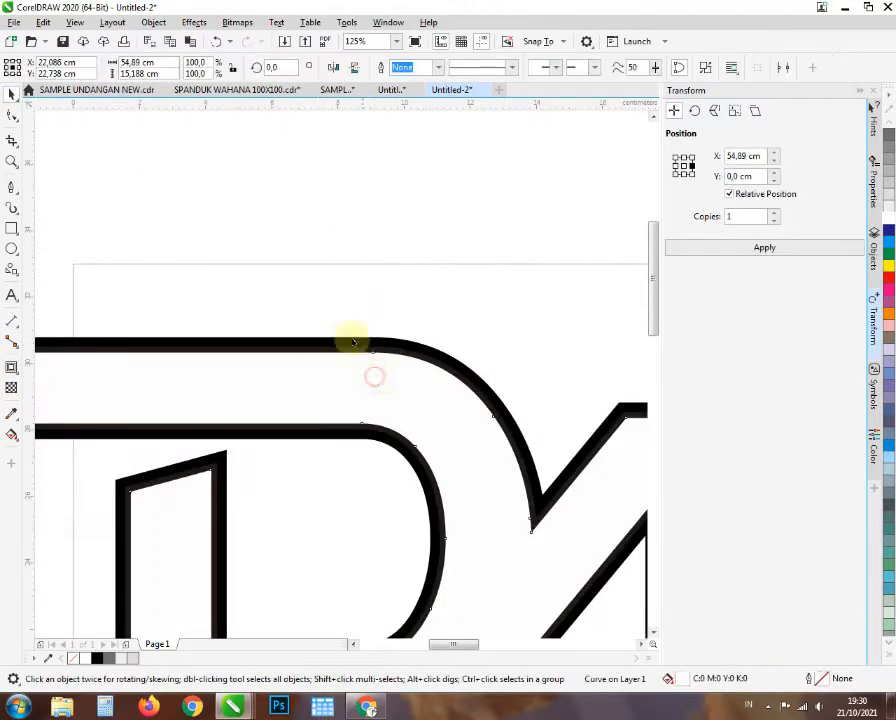
- Draw a rectangle about 74.5 × 13 cm covering the upper half of the DAFAN lettering
scroll(351, 339, "down", 2)
left_click(11, 229)
scroll(229, 354, "down", 1)
left_click_drag(166, 313, 476, 370)
scroll(280, 372, "up", 1)
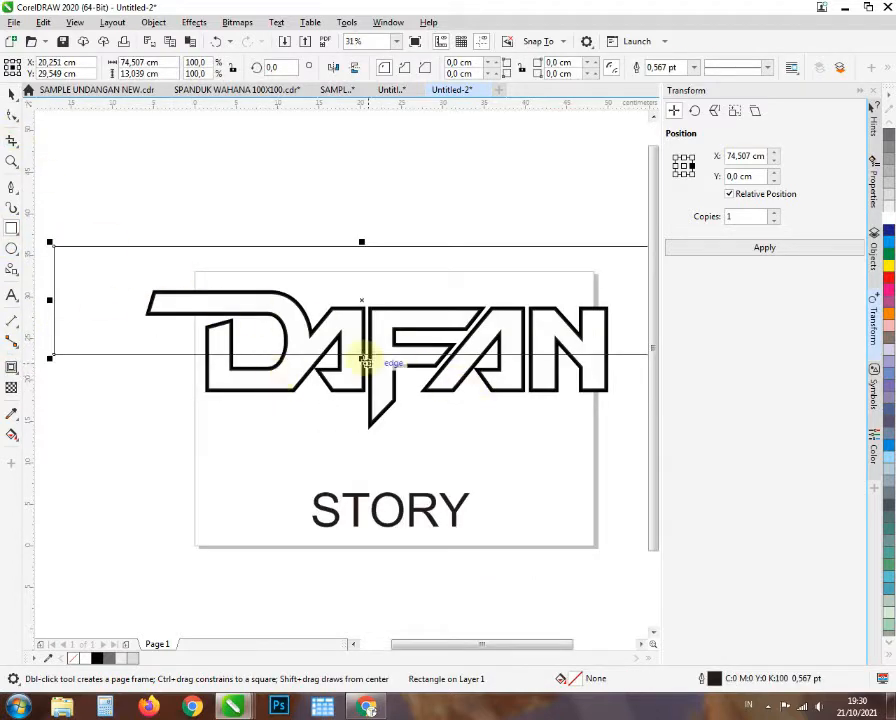
left_click_drag(366, 362, 384, 354)
- Trim the white lettering with the rectangle and delete the rectangle
left_click(11, 95)
left_click(331, 312, "shift")
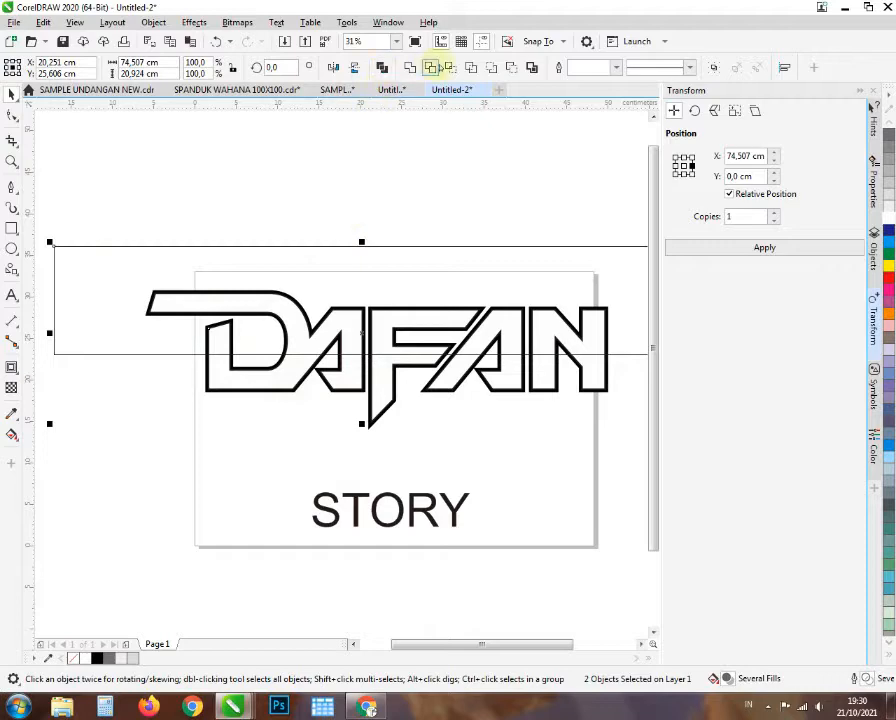
left_click(431, 68)
left_click(352, 208)
left_click(308, 355)
scroll(307, 350, "up", 1)
key("Delete")
scroll(306, 342, "down", 1)
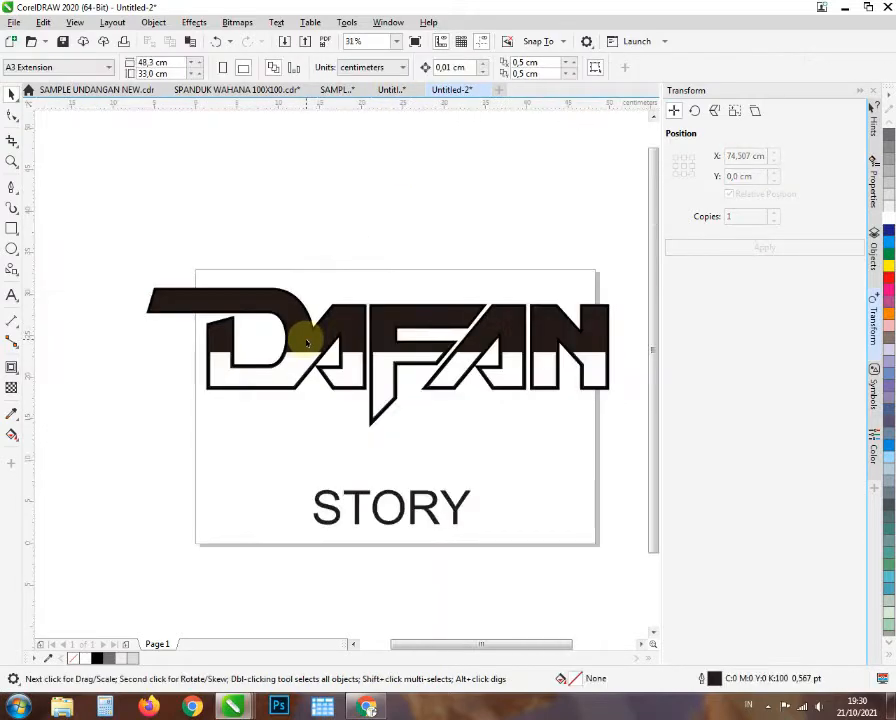
- Fill the dark DAFAN lettering with red
left_click(310, 350)
left_click(887, 280)
scroll(258, 386, "up", 5)
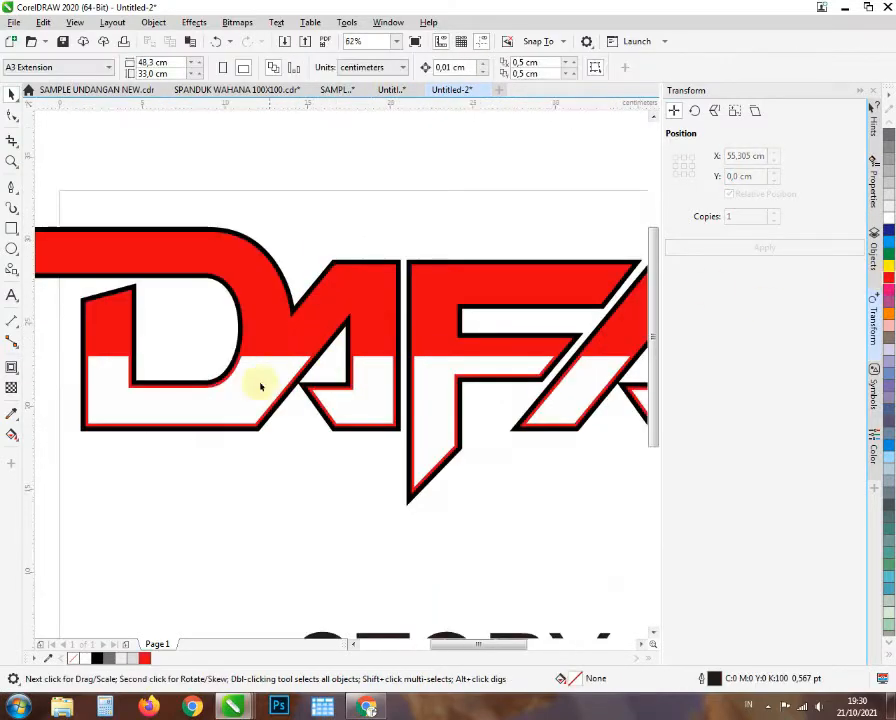
- Apply a vertical linear fountain transparency to the white lower-half lettering so it fades out downward
left_click(12, 368)
scroll(360, 370, "down", 3)
scroll(483, 343, "up", 3)
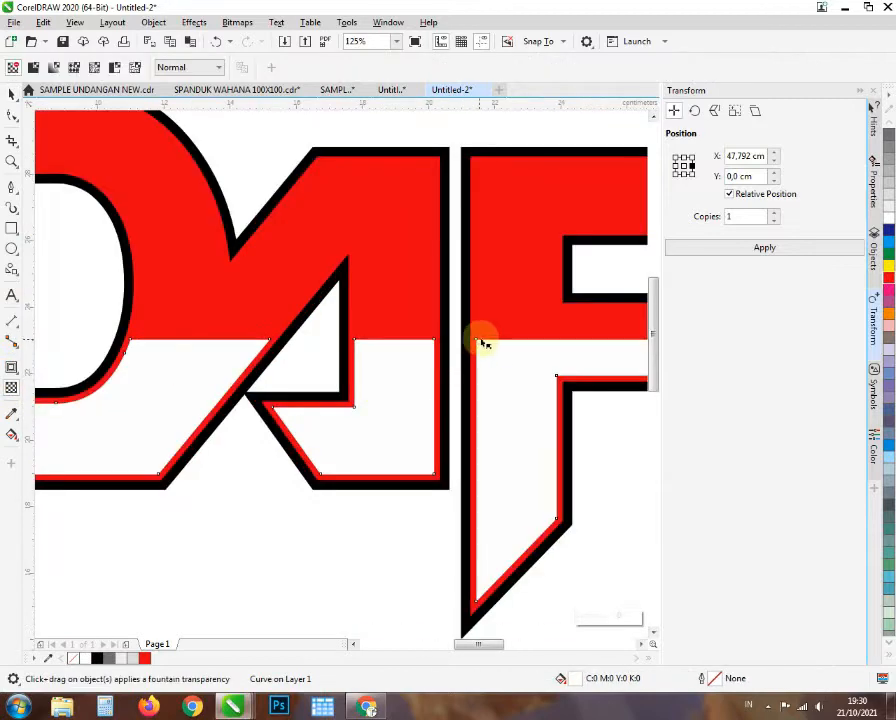
left_click_drag(510, 450, 494, 524)
scroll(420, 434, "down", 3)
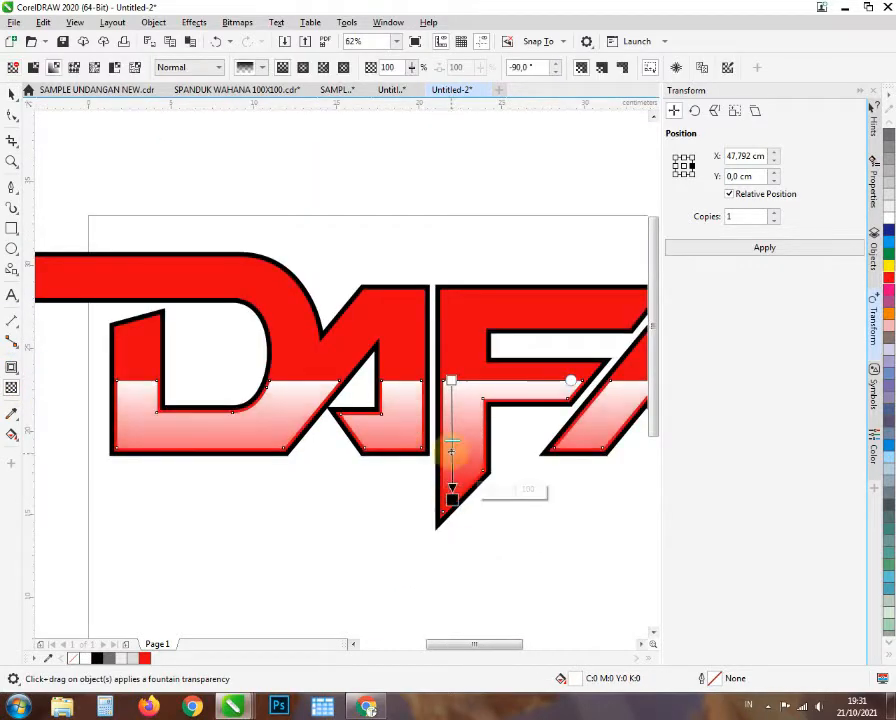
scroll(290, 424, "down", 3)
scroll(380, 390, "up", 3)
scroll(383, 390, "down", 3)
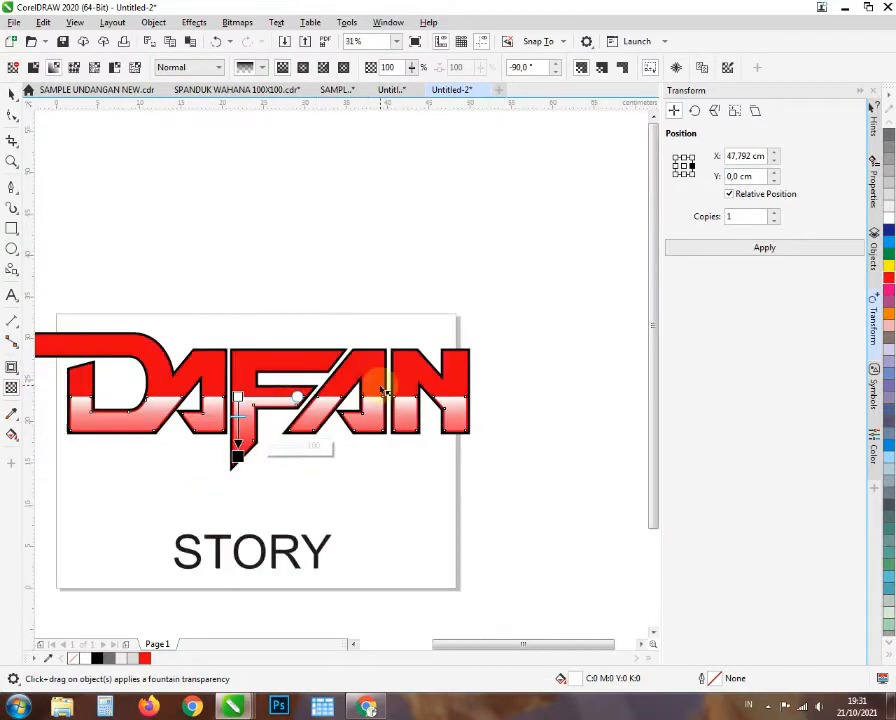
- Try a near-vertical red-to-white fountain fill with an added white colour stop on the red lettering
left_click(230, 225)
scroll(378, 360, "down", 1)
scroll(376, 368, "up", 1)
left_click(377, 369)
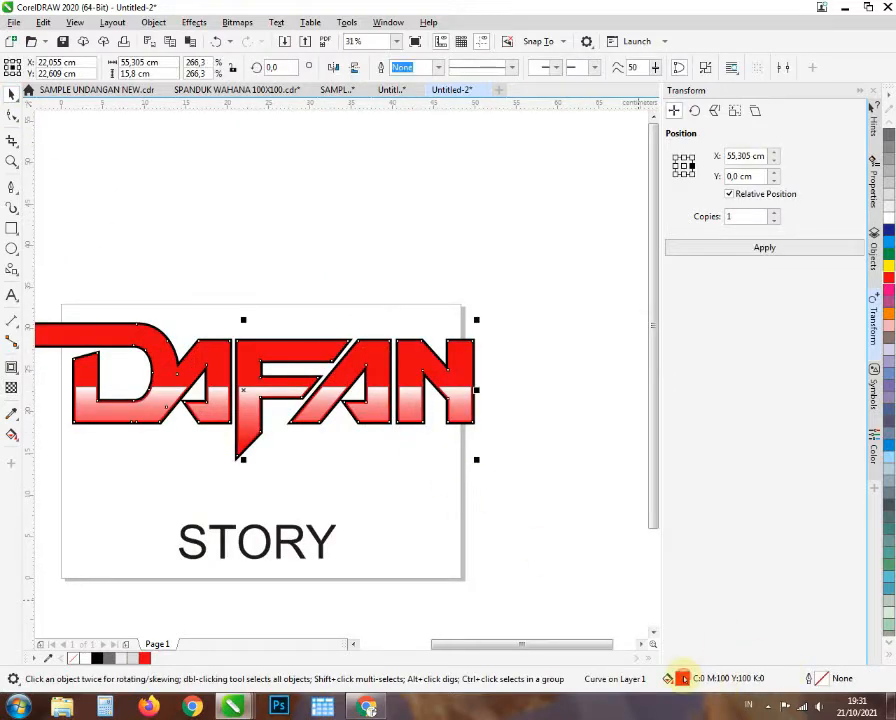
double_click(682, 678)
left_click(294, 176)
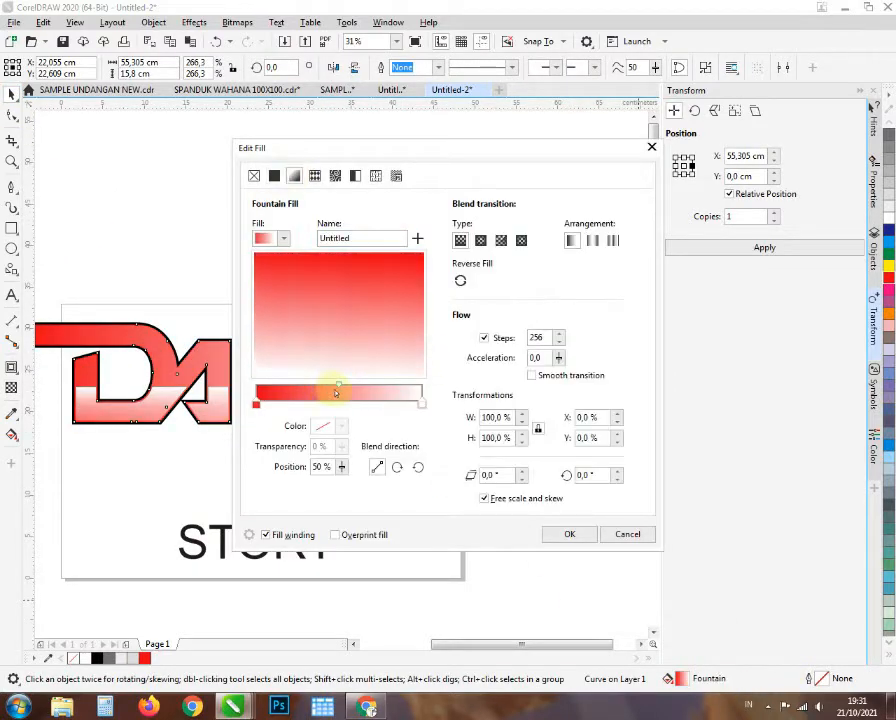
left_click_drag(338, 391, 383, 388)
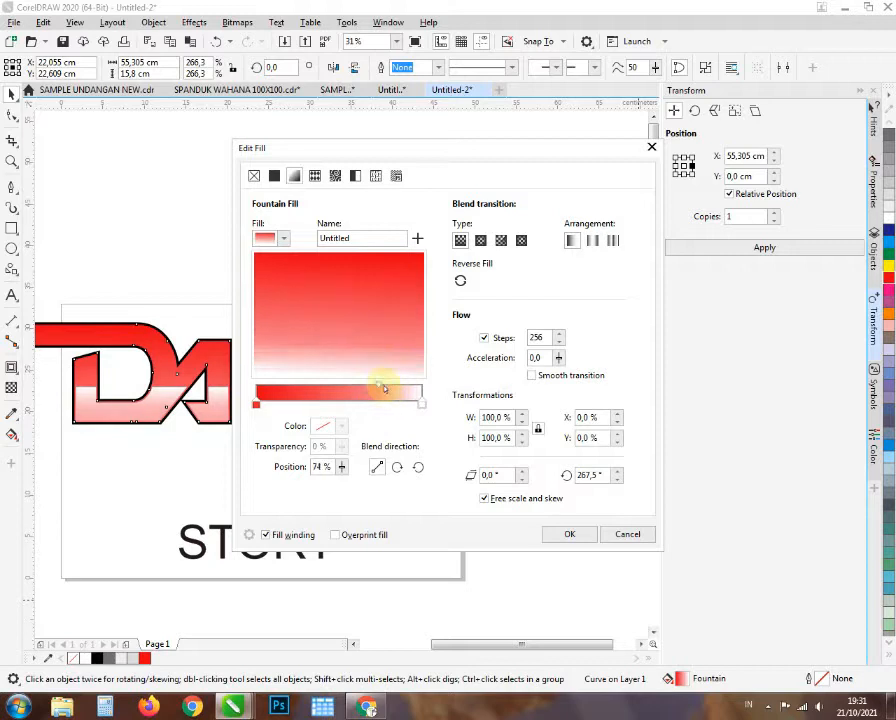
double_click(373, 403)
left_click(341, 426)
left_click(320, 491)
left_click(371, 403)
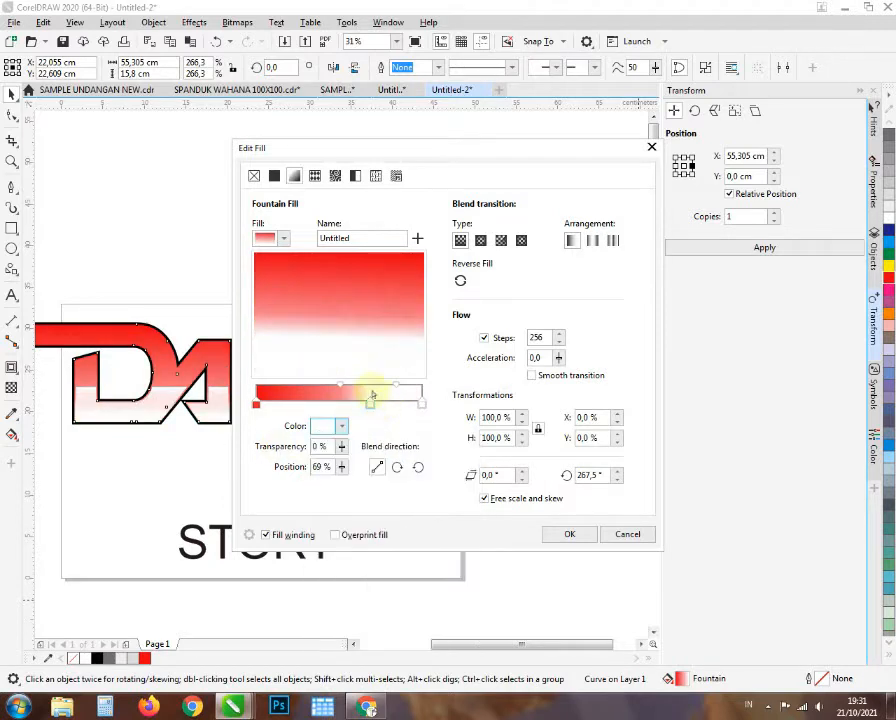
left_click_drag(361, 391, 320, 385)
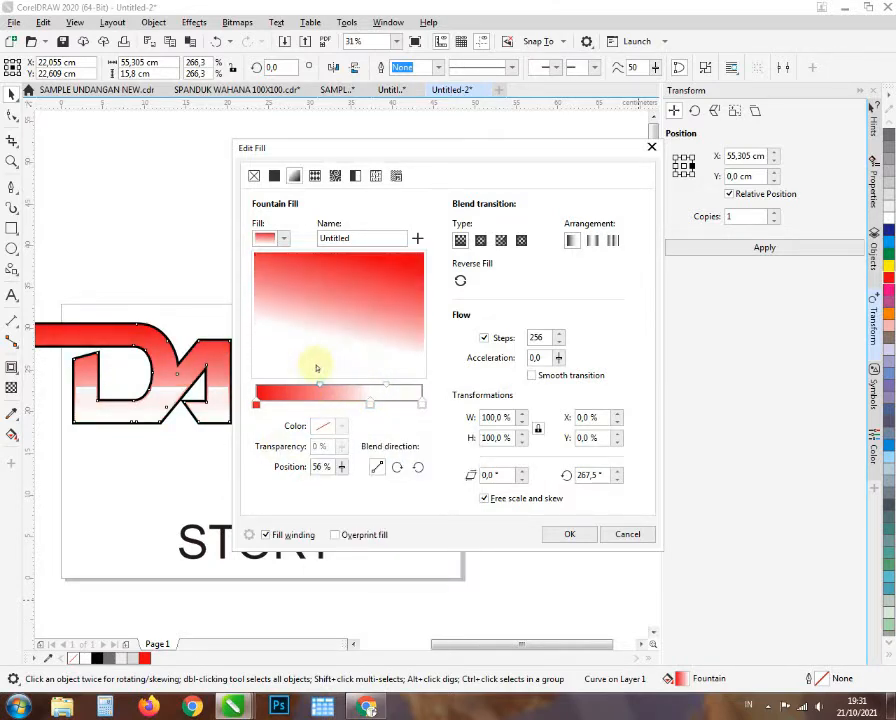
left_click_drag(369, 410, 337, 385)
left_click(569, 534)
- Try starting the white lower lettering's transparency fade further down, with its midpoint shifted lower
scroll(366, 370, "up", 3)
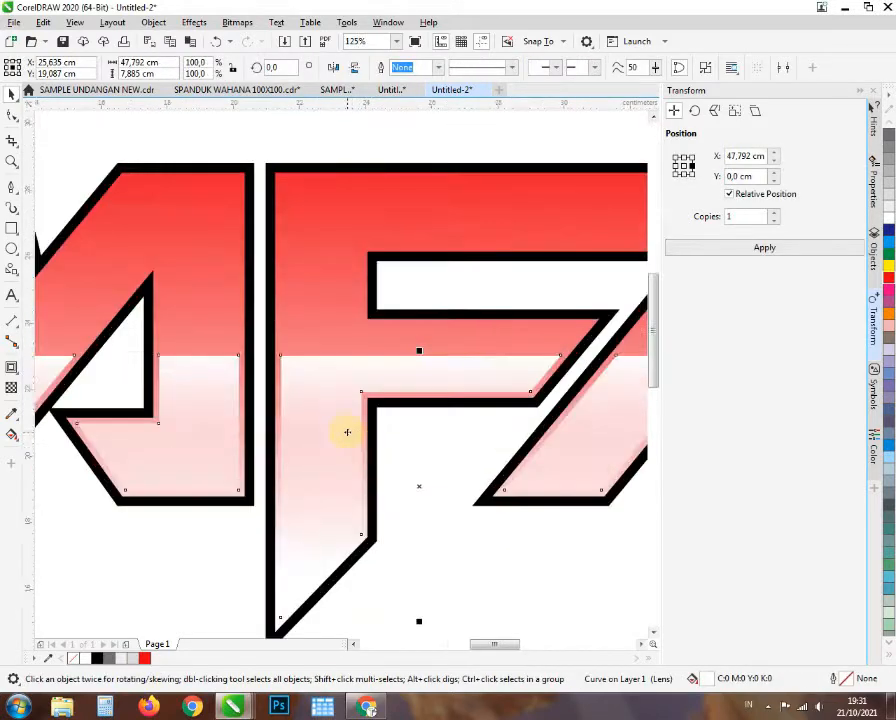
scroll(346, 430, "down", 1)
left_click(12, 387)
scroll(336, 471, "up", 1)
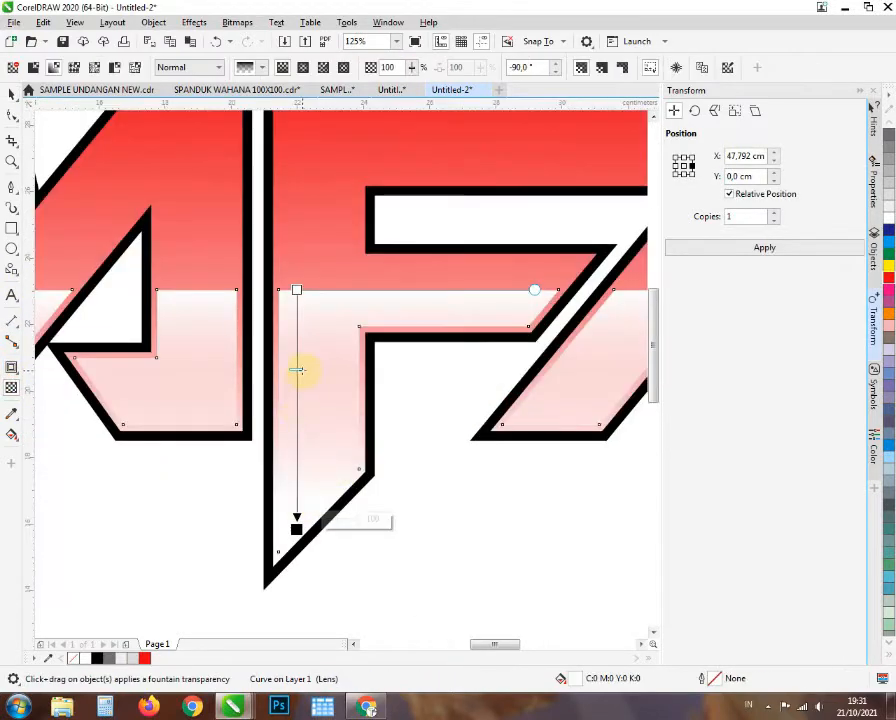
left_click_drag(298, 371, 300, 439)
scroll(310, 490, "down", 1)
scroll(303, 399, "up", 2)
scroll(312, 392, "down", 2)
left_click_drag(304, 362, 310, 422)
scroll(325, 425, "up", 1)
scroll(322, 418, "down", 1)
scroll(322, 420, "up", 1)
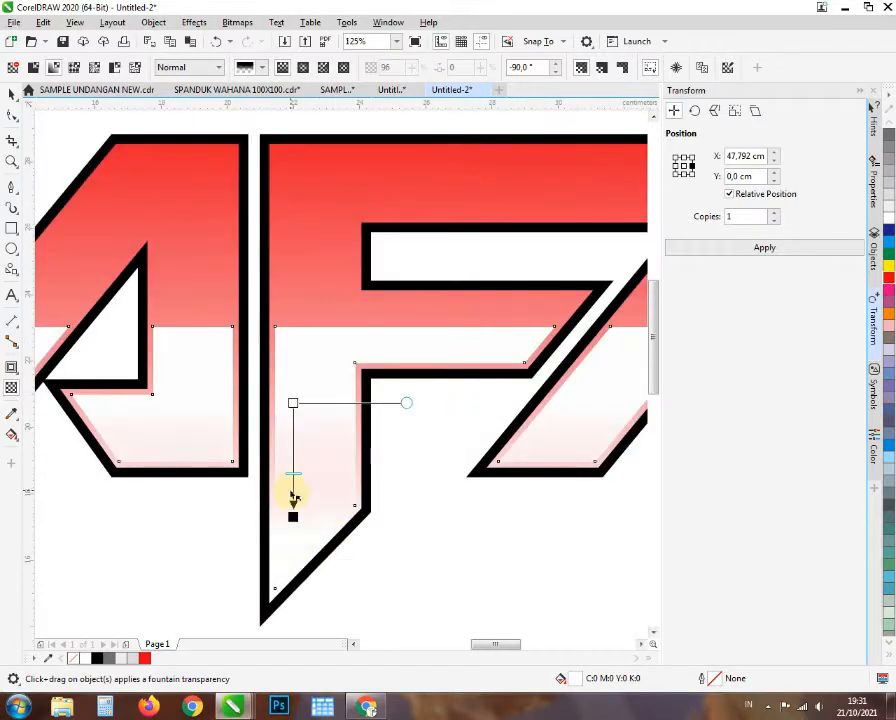
scroll(293, 492, "down", 1)
- Refill the gradient DAFAN lettering with solid red
left_click(12, 94)
left_click(311, 343)
left_click(889, 278)
scroll(466, 326, "down", 1)
left_click(375, 258)
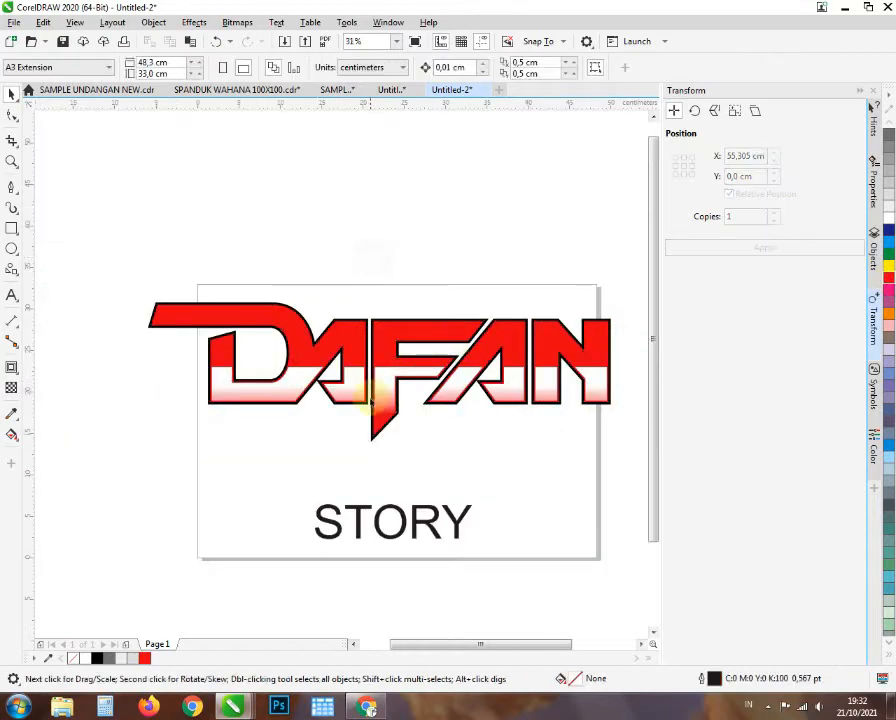
- Adjust the white lower lettering's transparency so the fade starts above its upper edge, and rebalance the fade's midpoint
scroll(372, 398, "up", 1)
left_click(372, 398)
left_click(12, 368)
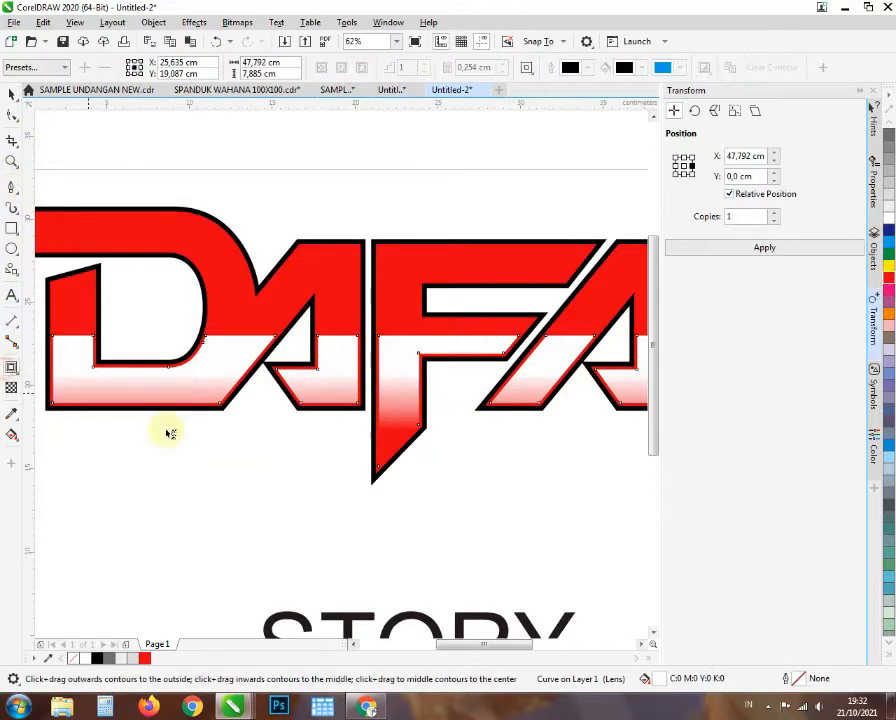
left_click(12, 387)
scroll(325, 438, "down", 1)
scroll(338, 419, "up", 2)
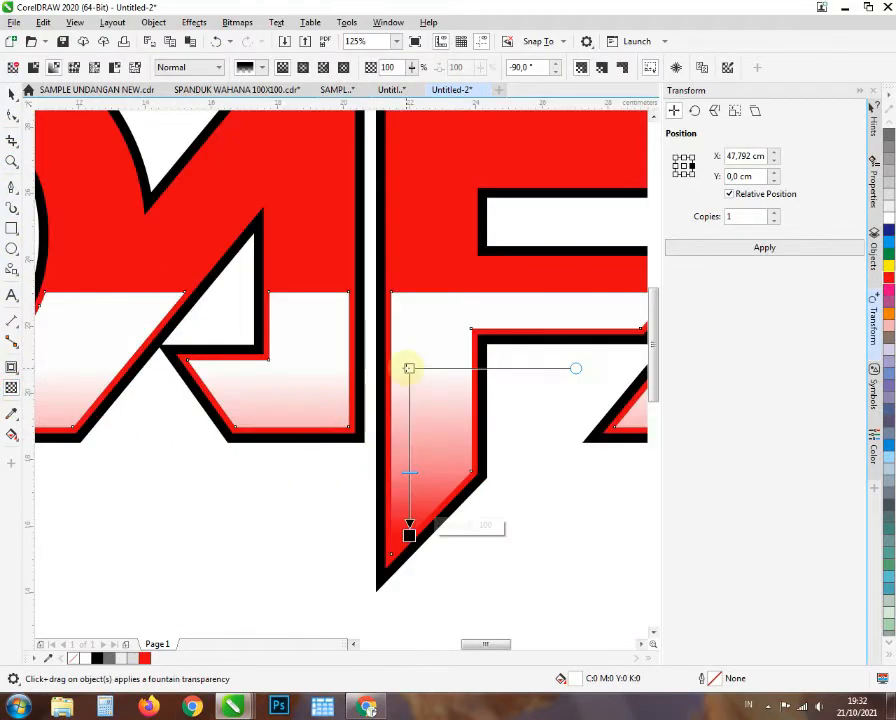
left_click_drag(409, 368, 404, 214)
scroll(350, 393, "down", 2)
scroll(352, 369, "up", 2)
left_click_drag(396, 306, 396, 341)
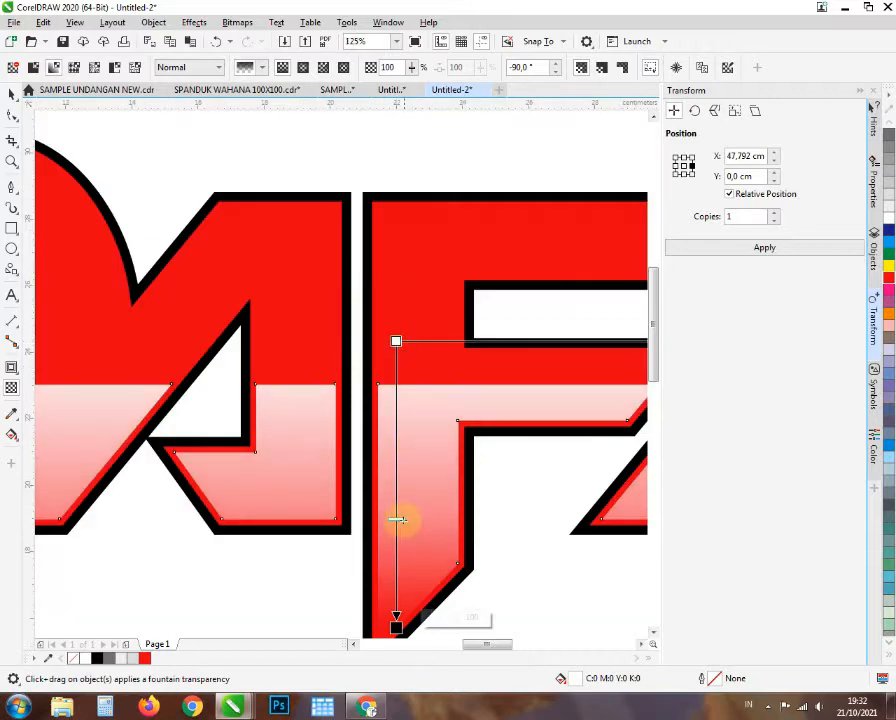
left_click_drag(397, 531, 398, 432)
left_click_drag(400, 488, 398, 495)
scroll(388, 491, "down", 1)
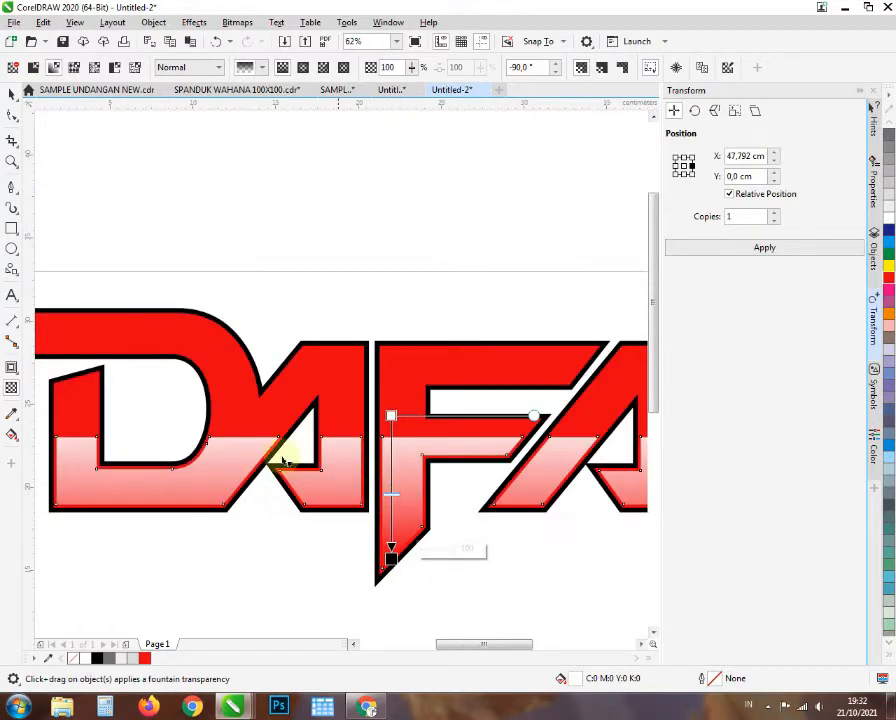
left_click(11, 94)
left_click(236, 200)
- Add a one-step black outside contour of 0.291 cm around the black outline of DAFAN
scroll(238, 315, "down", 1)
scroll(552, 350, "up", 1)
scroll(518, 316, "down", 1)
scroll(520, 286, "up", 3)
left_click(529, 362)
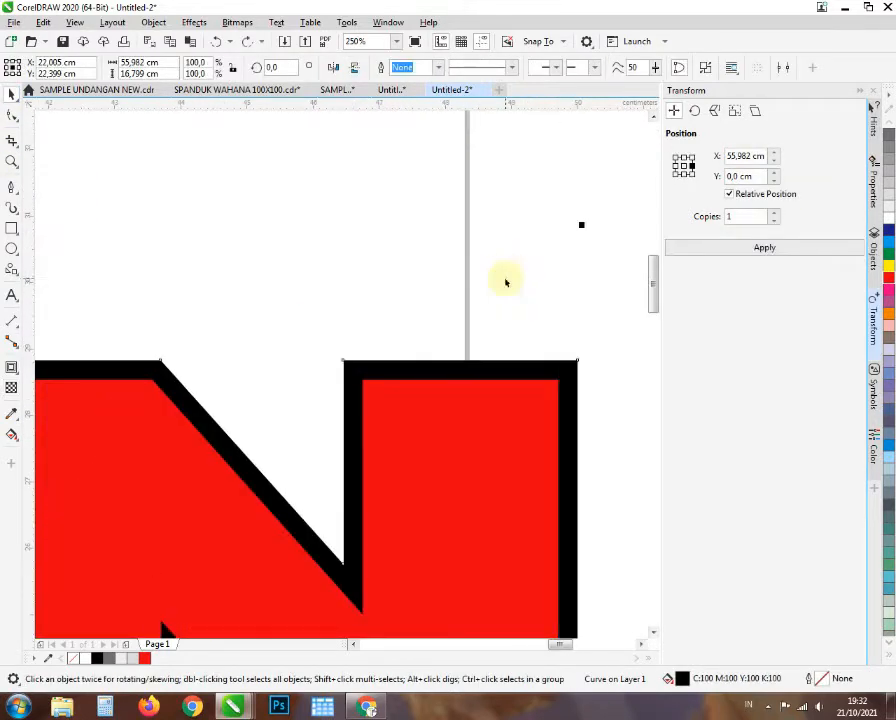
scroll(414, 320, "down", 3)
left_click(420, 318)
scroll(340, 284, "down", 1)
scroll(237, 306, "up", 4)
left_click(319, 286)
scroll(319, 286, "down", 1)
scroll(310, 268, "up", 1)
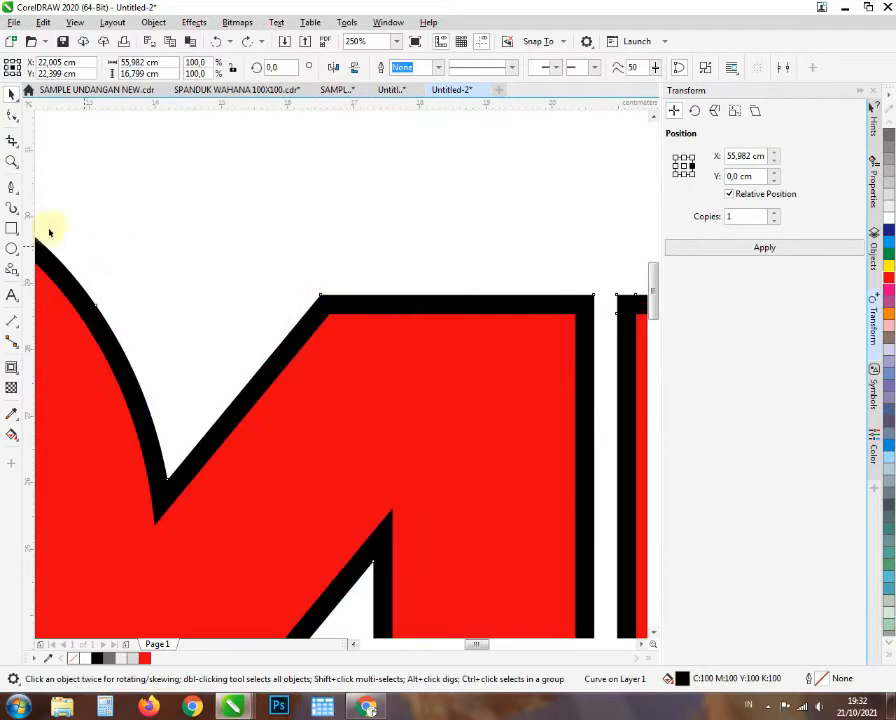
left_click(11, 367)
scroll(418, 295, "up", 1)
left_click_drag(411, 303, 410, 337)
left_click_drag(398, 67, 392, 264)
scroll(392, 278, "down", 3)
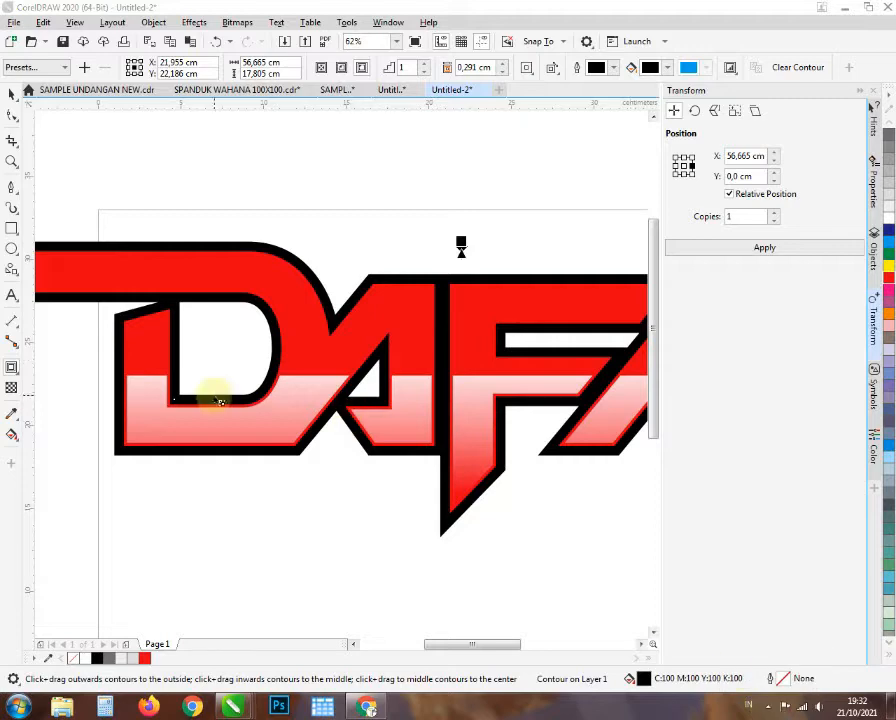
- Break the new outer contour apart from the black outline, undoing any accidental move
left_click(12, 92)
scroll(400, 310, "up", 2)
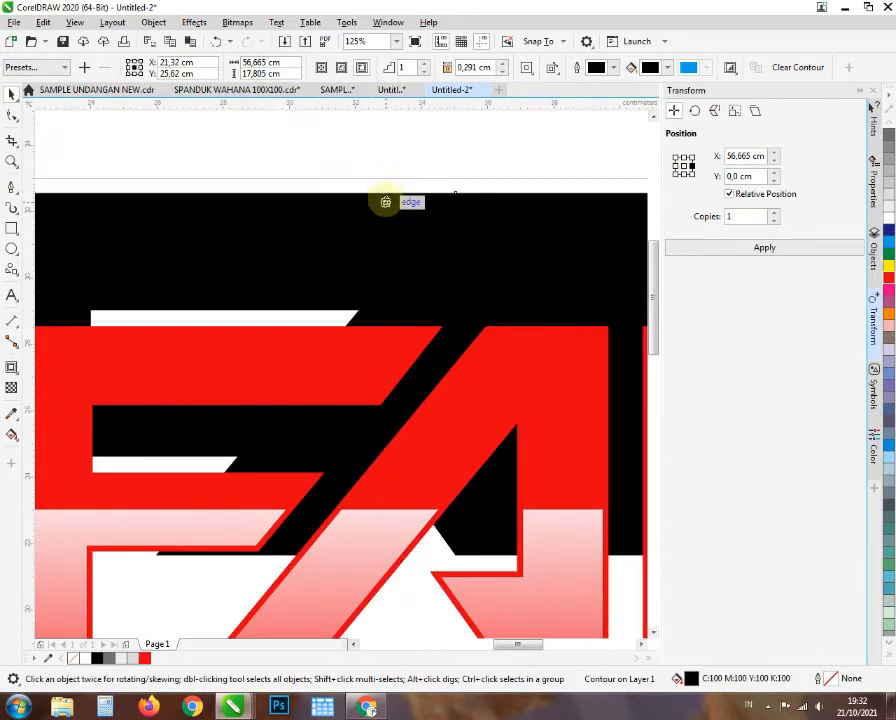
key("ctrl+k")
left_click(401, 270)
left_click_drag(471, 320, 453, 268)
key("ctrl+z")
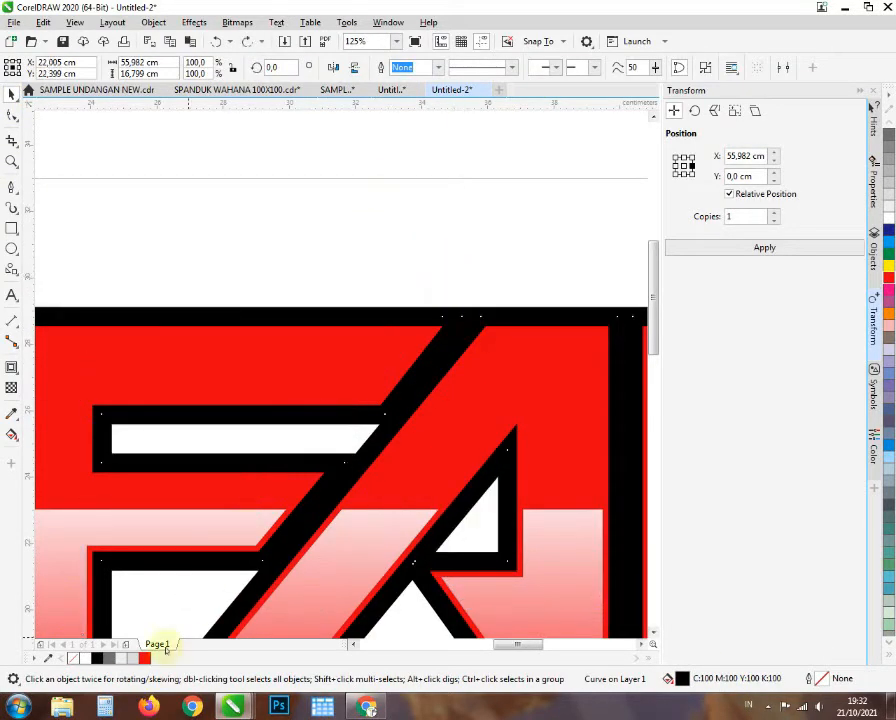
- Fill the inner outline between the red lettering and the outer black contour with light grey
left_click(121, 658)
scroll(317, 374, "down", 1)
scroll(317, 374, "down", 1)
key("Escape")
scroll(220, 374, "up", 2)
scroll(266, 312, "down", 2)
scroll(270, 436, "up", 1)
scroll(275, 407, "down", 1)
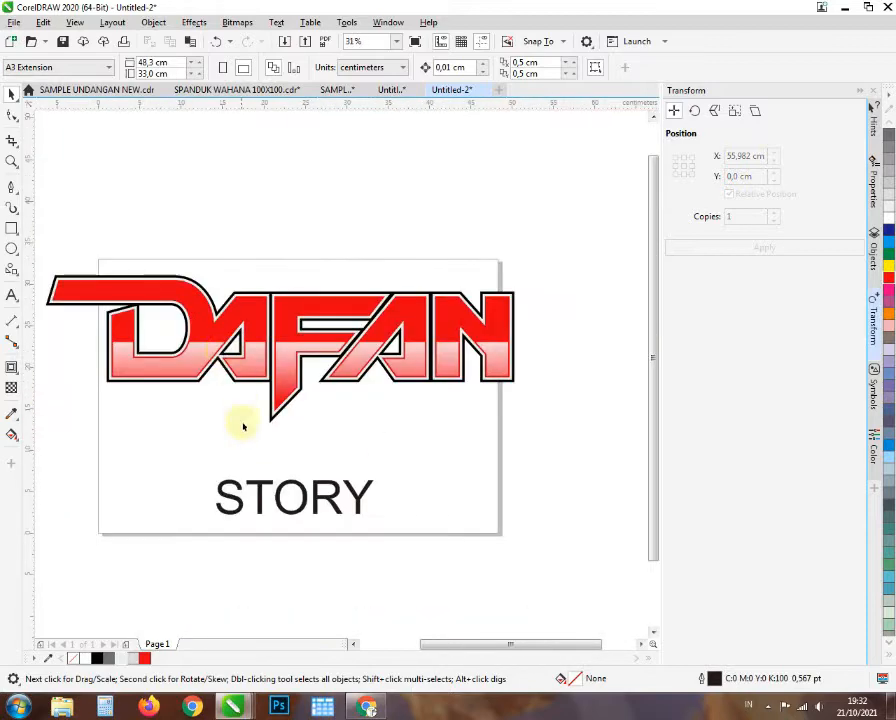
scroll(282, 314, "up", 1)
scroll(294, 324, "down", 1)
scroll(295, 325, "up", 4)
scroll(378, 425, "down", 4)
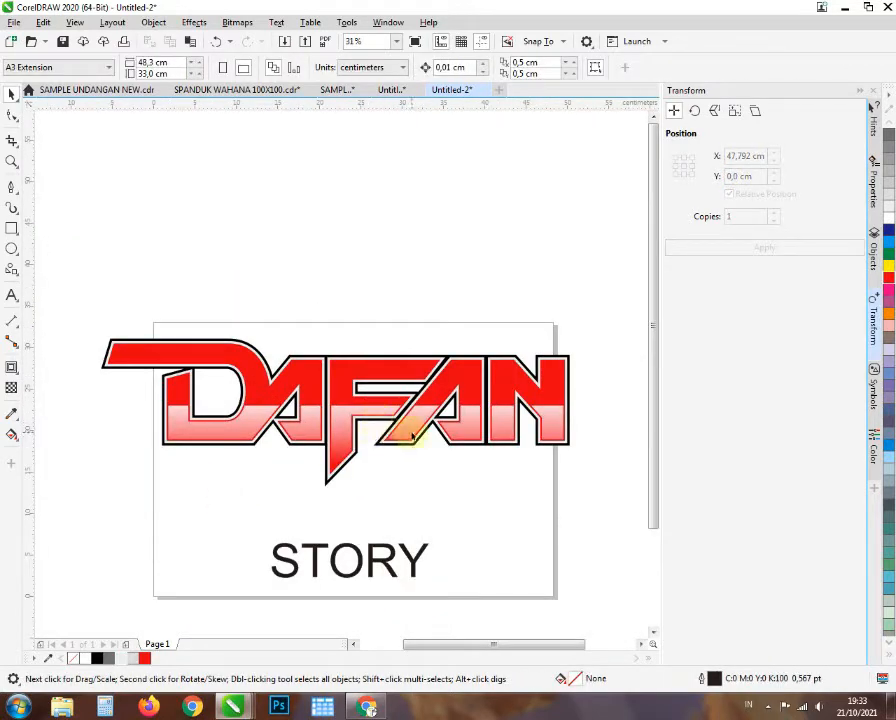
- Try yellow, orange, red and magenta fills on the transparent lower-half lettering
left_click(412, 436)
left_click(889, 266)
left_click(889, 314)
scroll(414, 391, "down", 1)
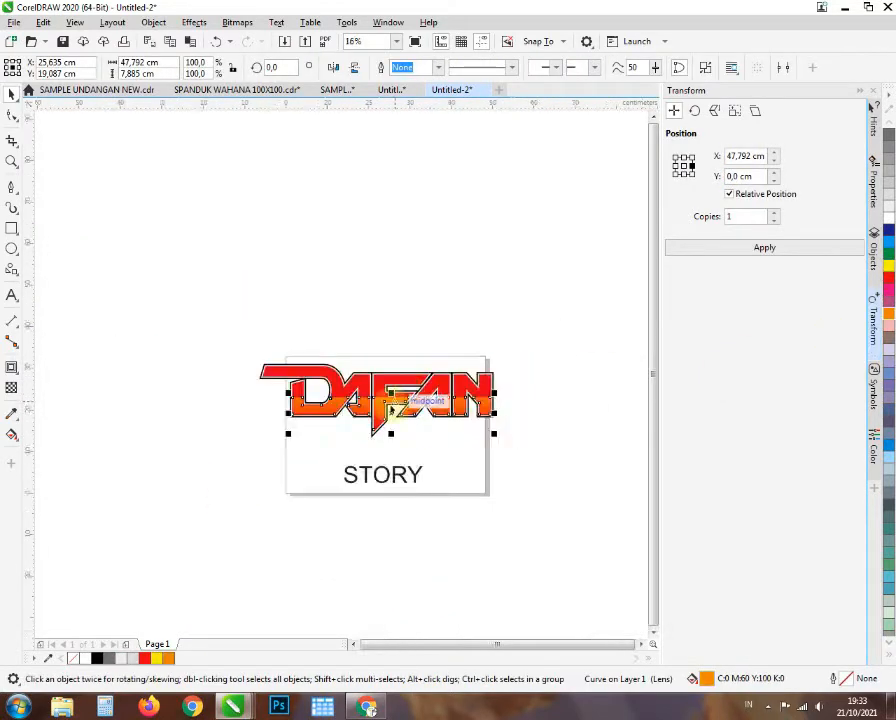
scroll(384, 405, "up", 2)
left_click(889, 278)
left_click(889, 290)
scroll(430, 390, "down", 1)
scroll(491, 372, "up", 1)
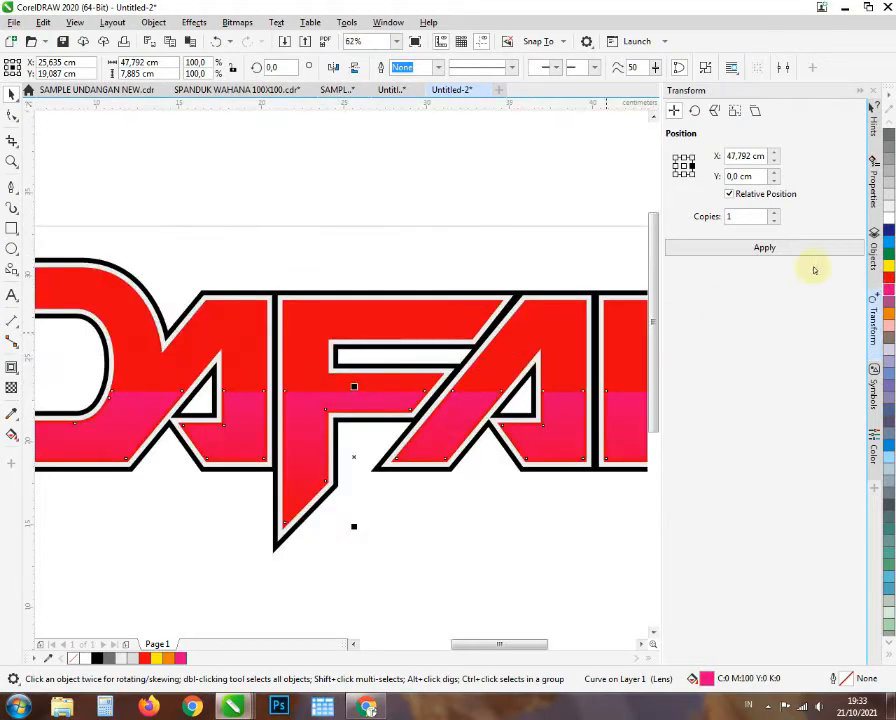
- Try grey shades on the lower-half lettering and settle on 30% black
left_click(888, 161)
scroll(428, 322, "down", 2)
scroll(422, 320, "up", 2)
left_click(889, 170)
left_click(889, 182)
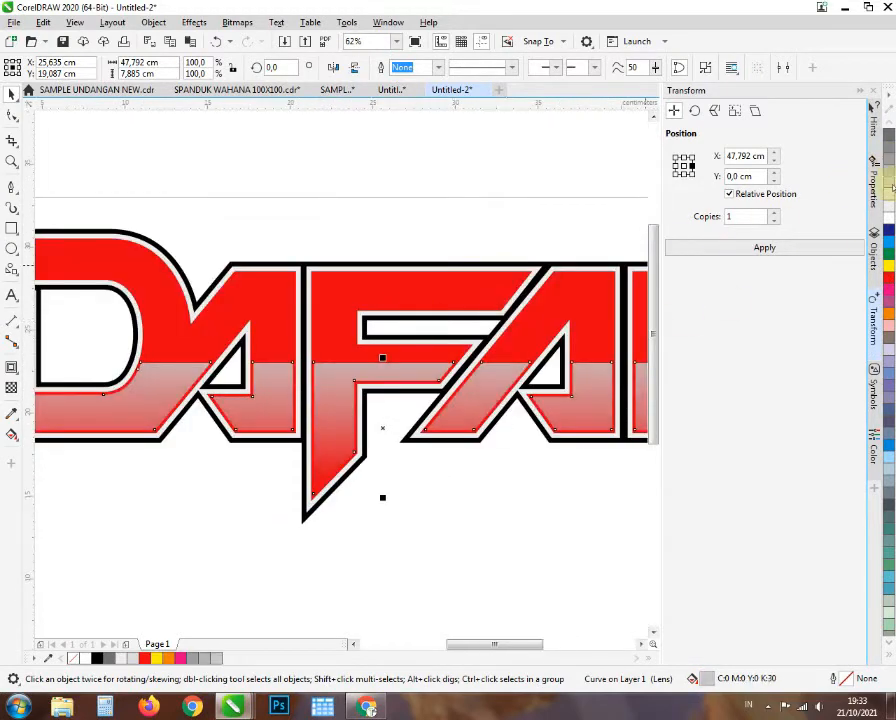
scroll(390, 372, "down", 1)
left_click(245, 447)
scroll(262, 357, "down", 1)
scroll(278, 385, "up", 1)
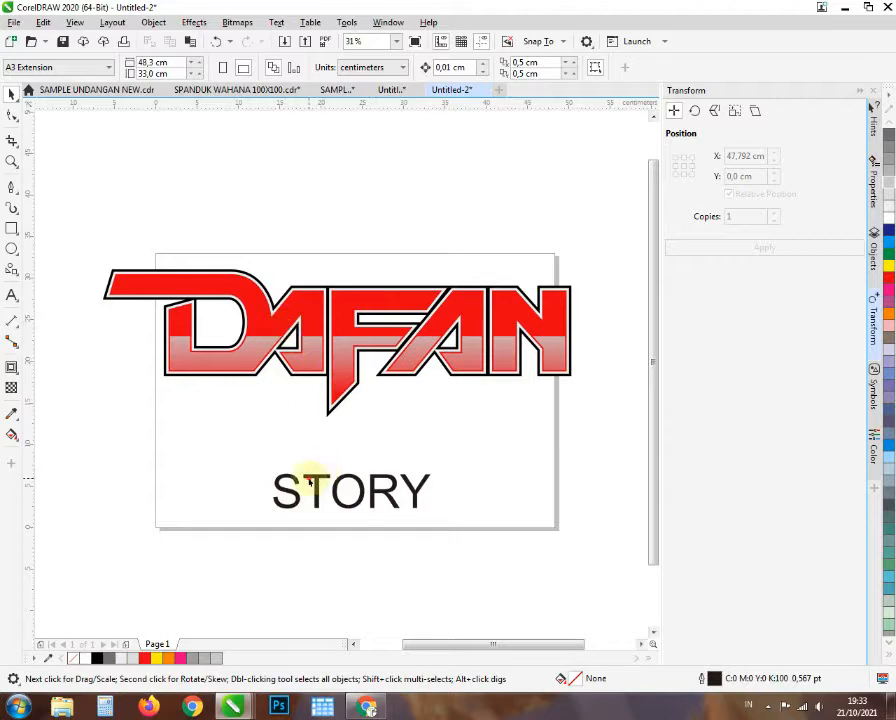
- Place the STORY text beneath the last letters of DAFAN in the SPACE MISSION font at about 205 pt
left_click_drag(310, 483, 436, 393)
left_click(486, 67)
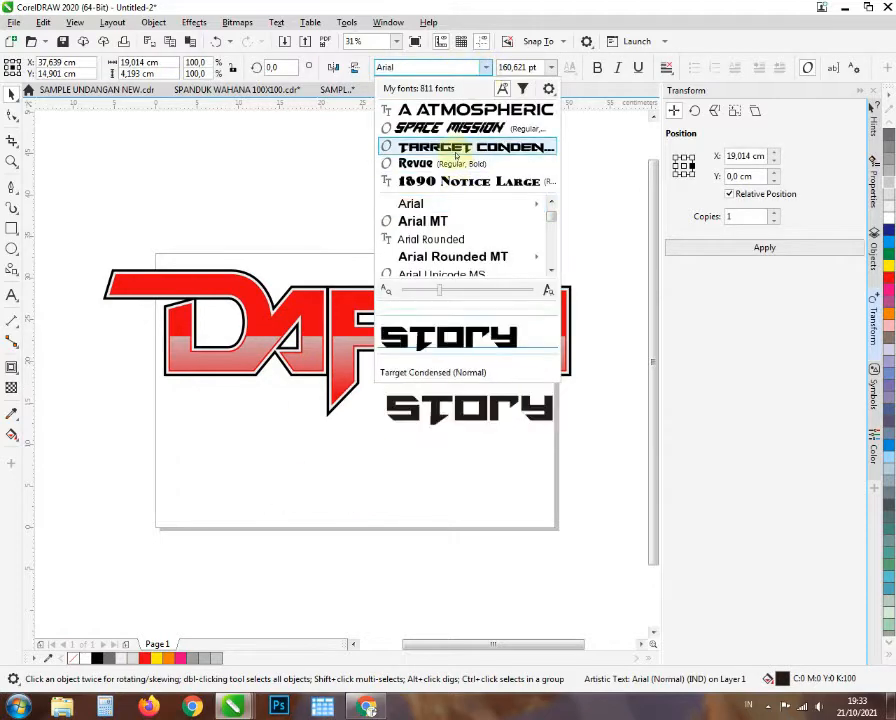
scroll(440, 220, "down", 2)
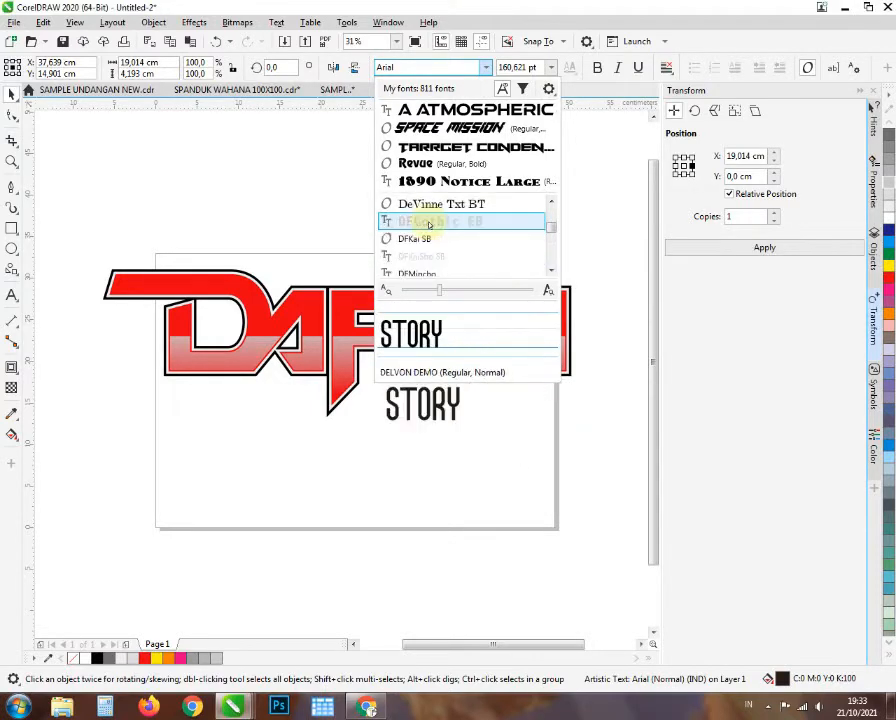
scroll(432, 248, "down", 2)
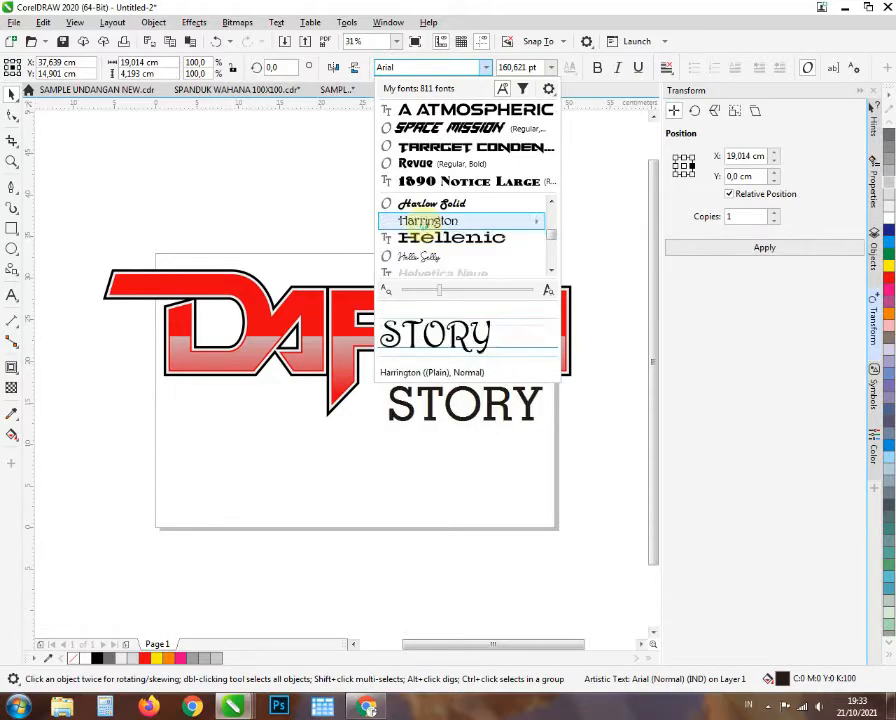
scroll(425, 235, "down", 2)
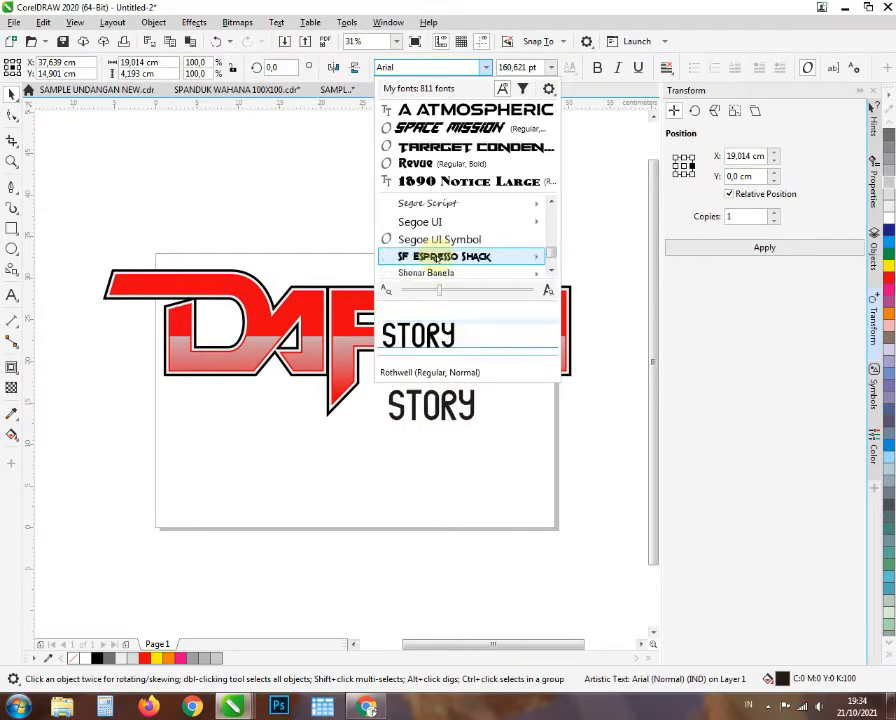
scroll(436, 258, "down", 5)
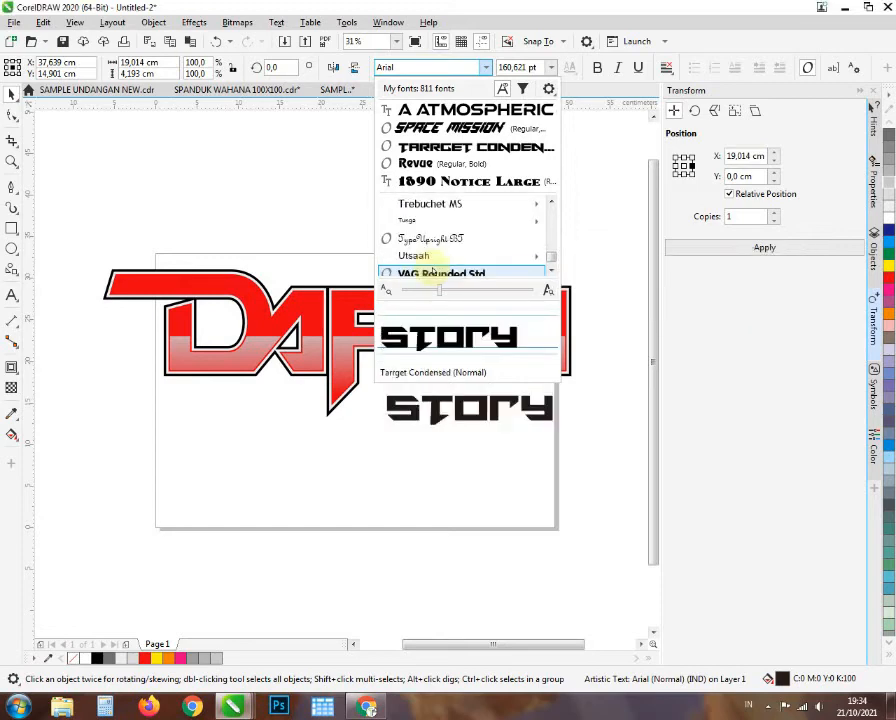
left_click(437, 127)
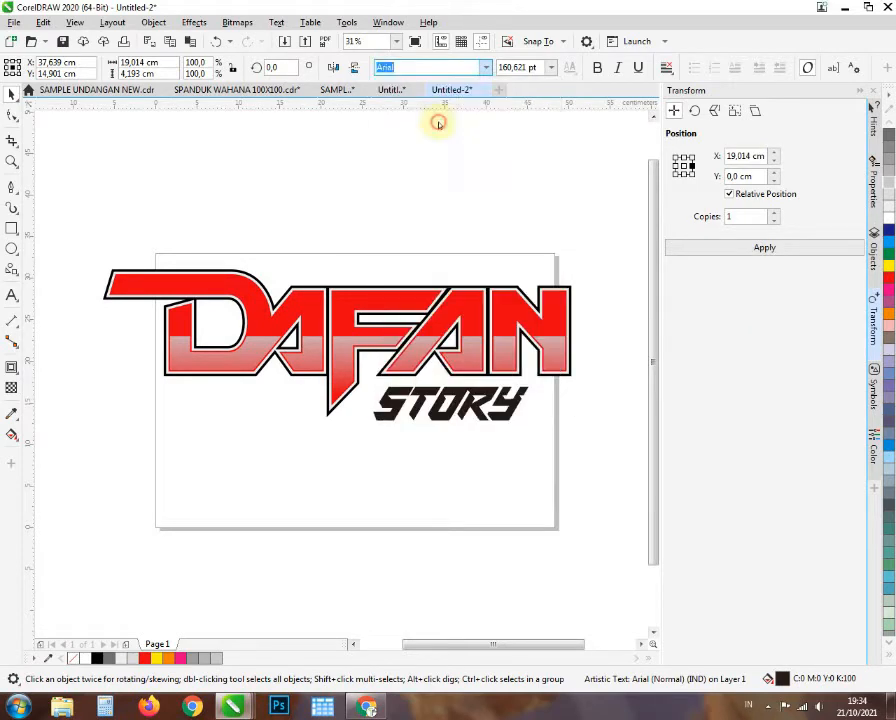
scroll(360, 390, "up", 2)
scroll(470, 395, "down", 2)
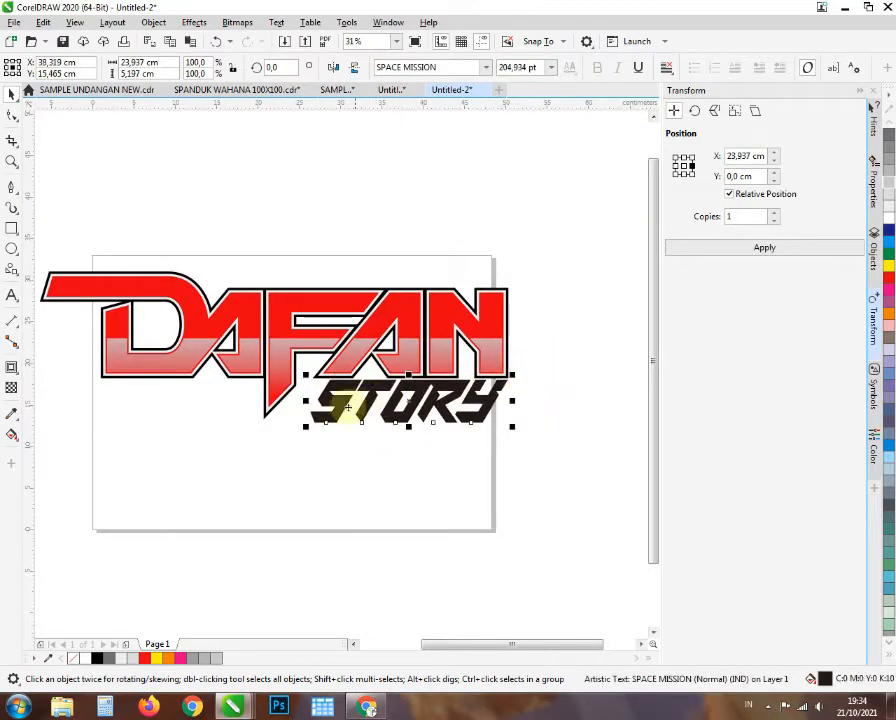
- Resize the STORY text to about 26.6 cm wide and fit it beneath the letters FAN
scroll(348, 407, "up", 2)
scroll(236, 396, "down", 2)
scroll(316, 384, "up", 2)
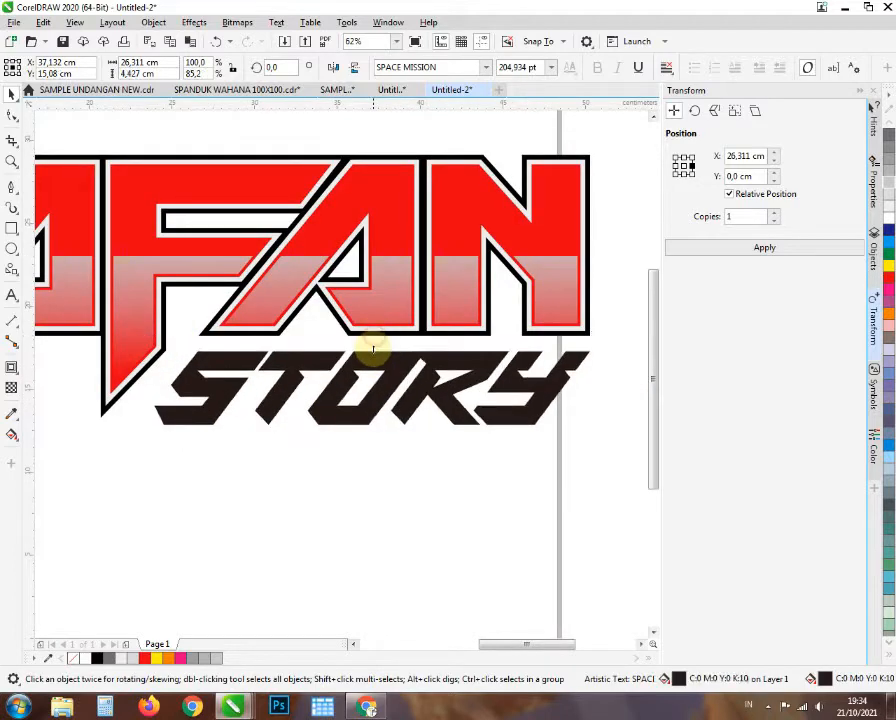
scroll(360, 362, "down", 2)
scroll(405, 372, "up", 2)
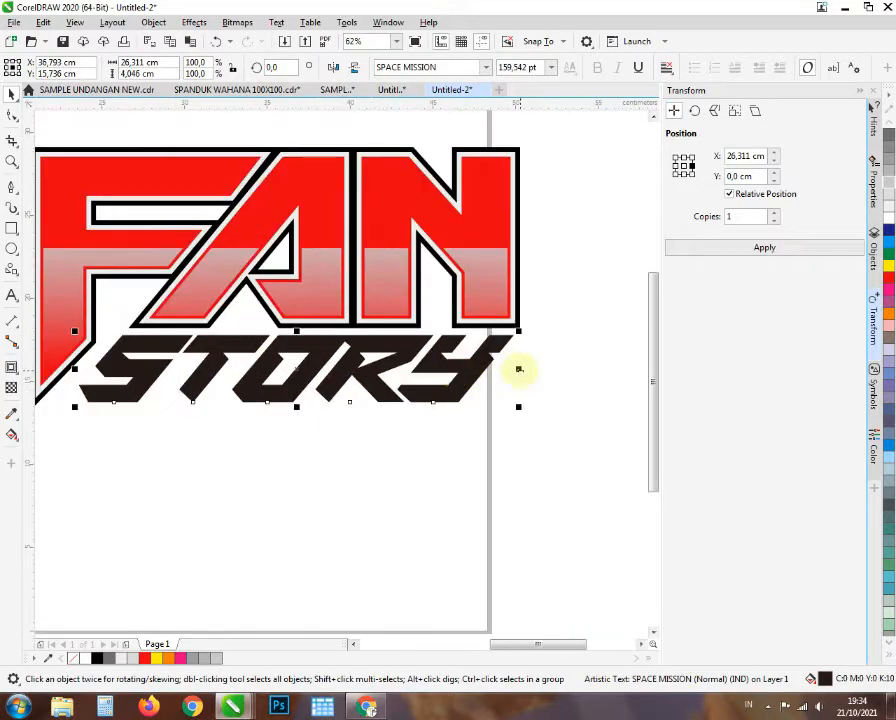
scroll(430, 360, "down", 6)
left_click(345, 371)
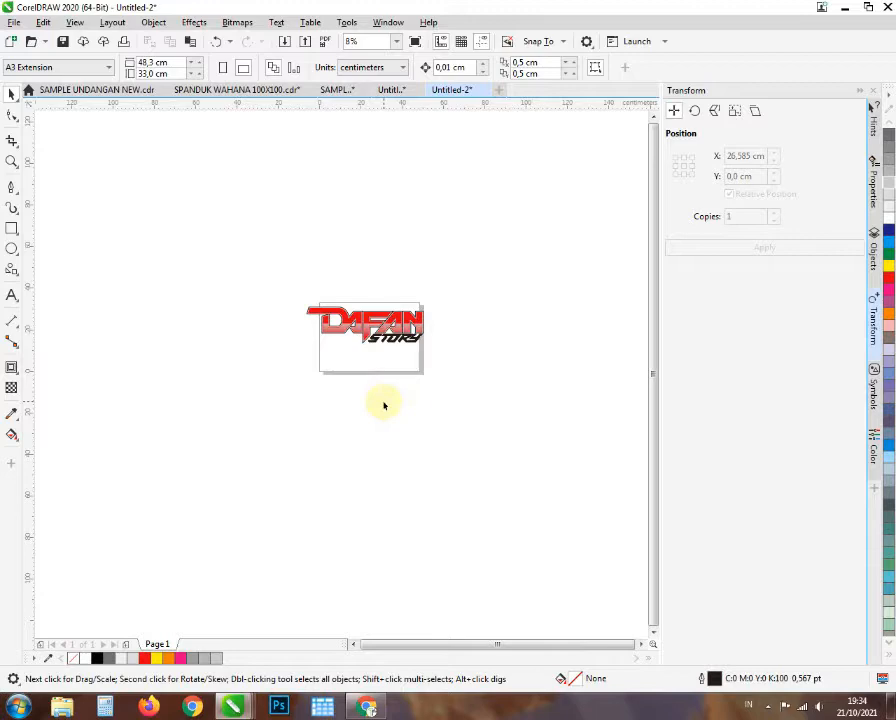
- Scale the whole DAFAN STORY logo down to about 44.4 cm wide and position it on the page
scroll(348, 346, "up", 1)
left_click_drag(229, 224, 607, 370)
scroll(506, 319, "up", 1)
scroll(492, 211, "down", 1)
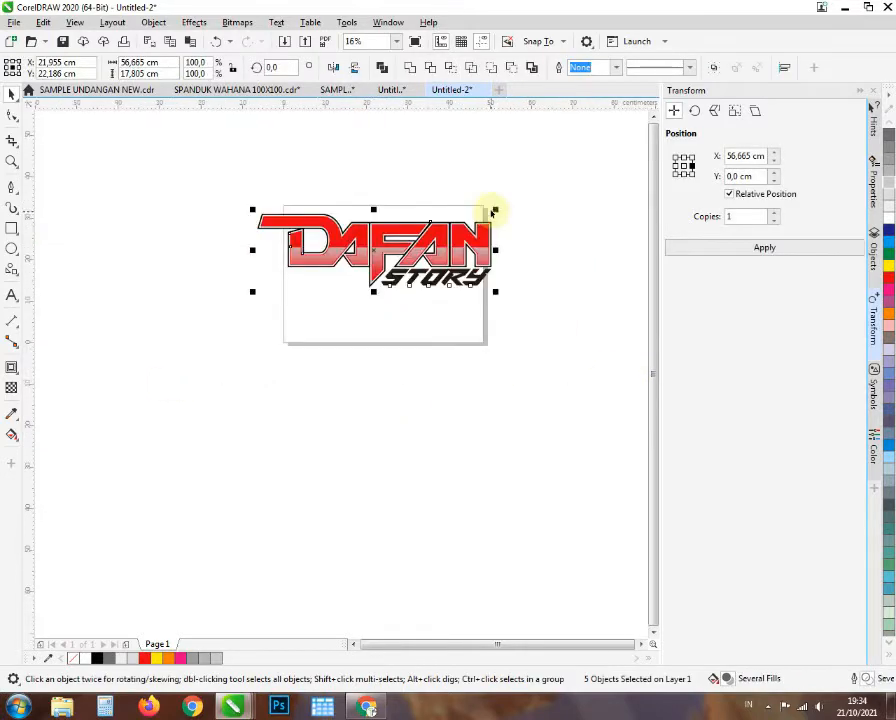
left_click_drag(493, 210, 460, 223)
scroll(352, 262, "up", 1)
left_click_drag(378, 246, 411, 276)
left_click_drag(189, 346, 224, 356)
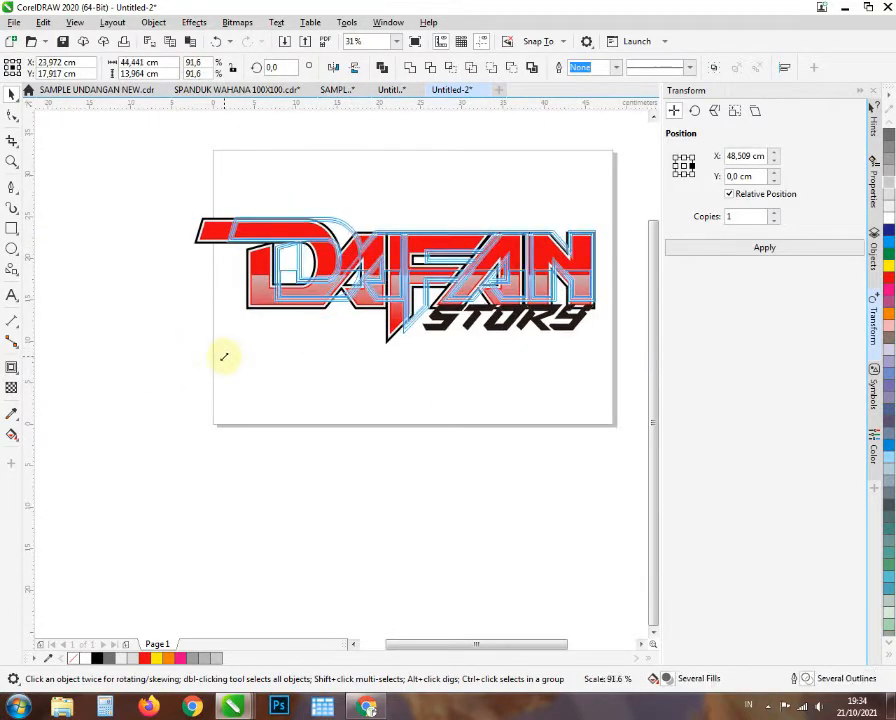
scroll(228, 358, "down", 1)
- Try an orange fill on the STORY text and settle on black
scroll(347, 347, "up", 2)
left_click(354, 352)
left_click(368, 309)
left_click(889, 313)
double_click(825, 679)
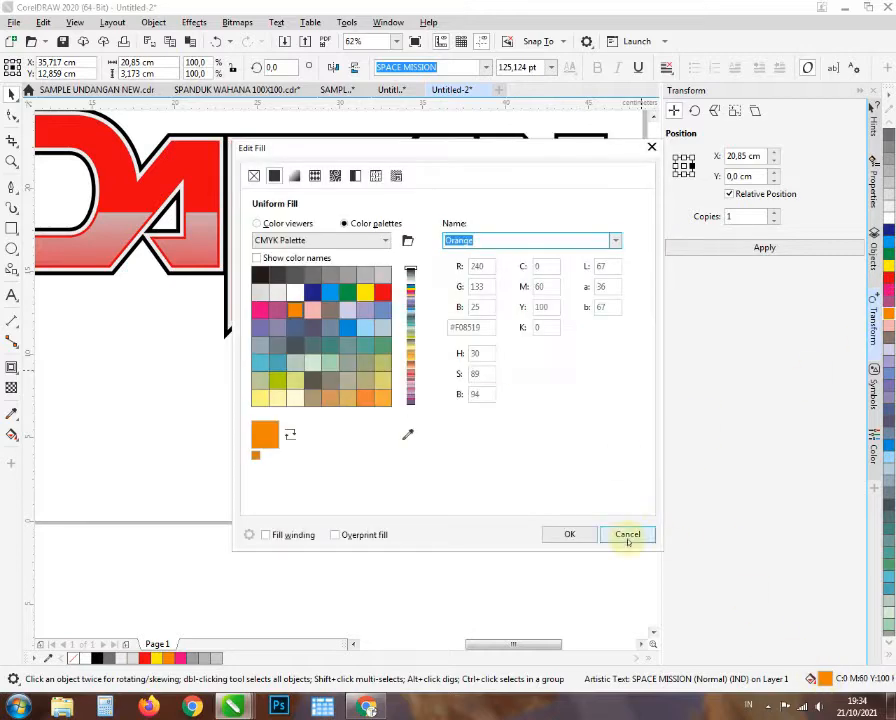
left_click(628, 536)
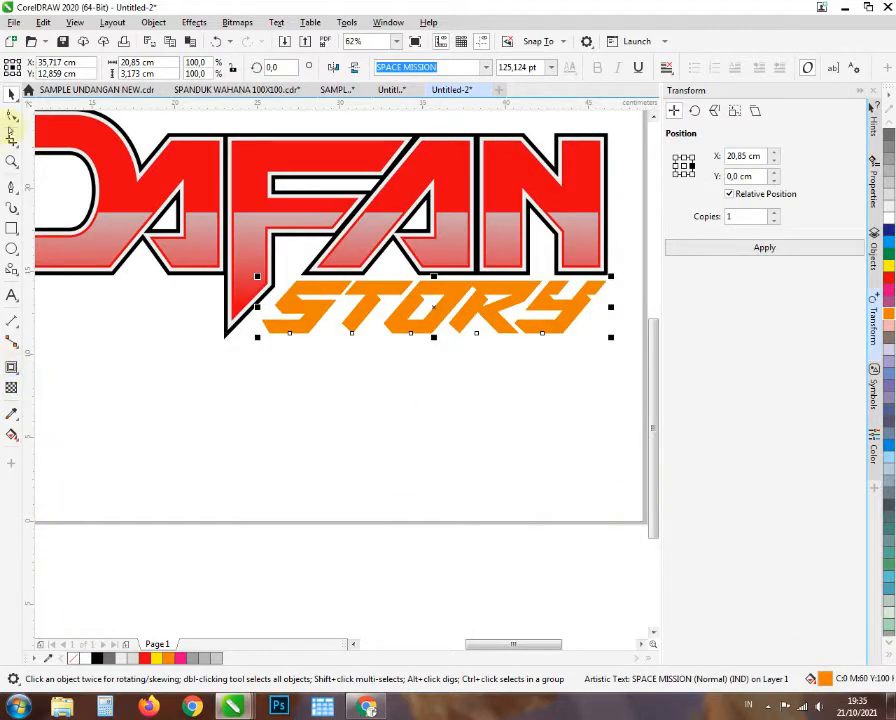
left_click(97, 659)
left_click(322, 365)
- Add a thin one-step inward contour to the black STORY text
scroll(322, 319, "down", 1)
scroll(364, 290, "up", 1)
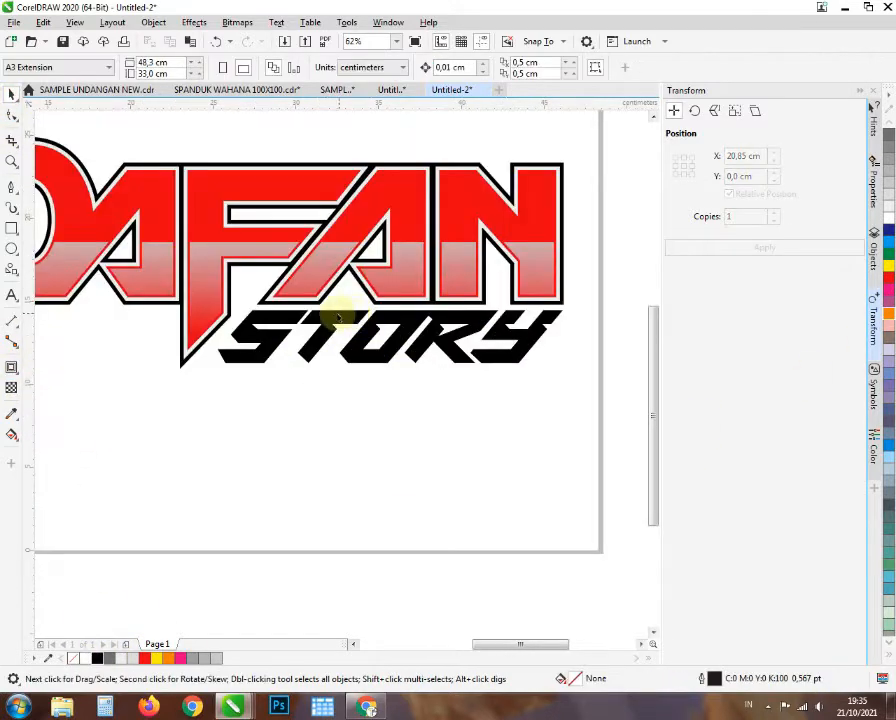
left_click(11, 368)
scroll(344, 289, "up", 4)
left_click(316, 366)
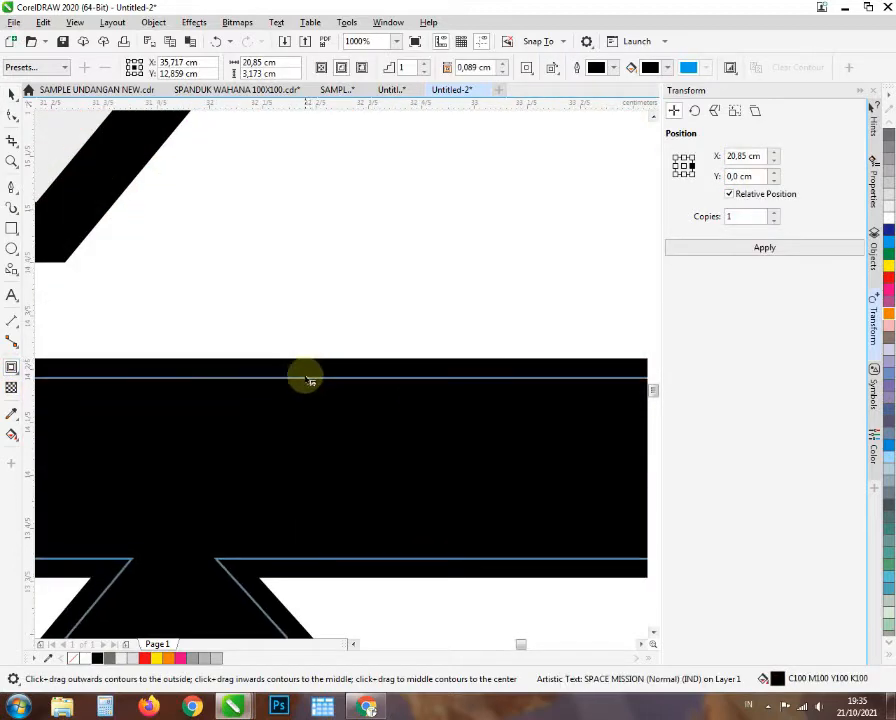
left_click_drag(306, 378, 303, 370)
scroll(376, 376, "down", 2)
- Separate the inner contour from the STORY text and fill it with white
left_click(13, 92)
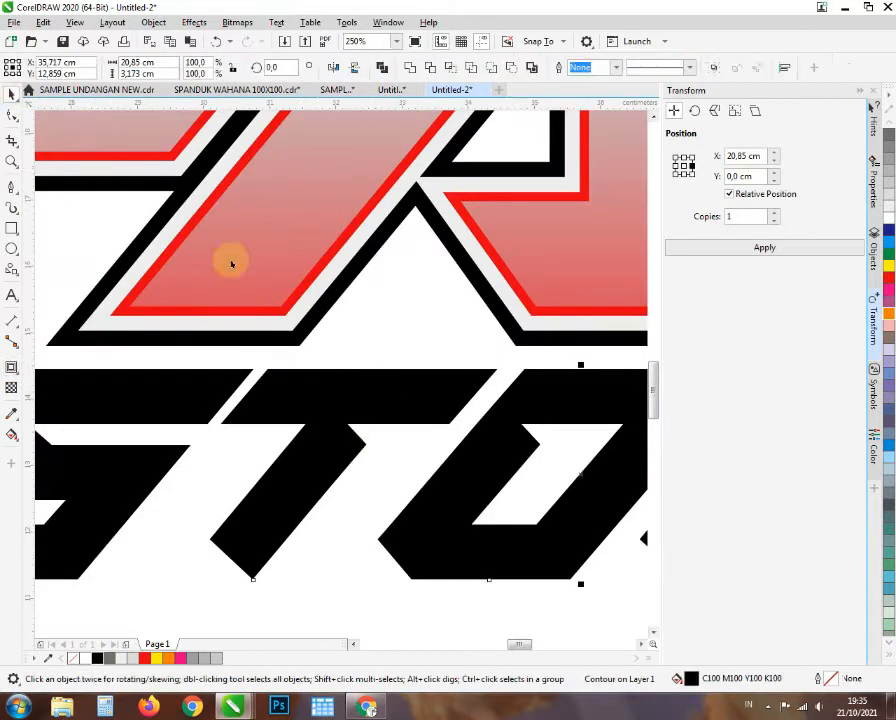
scroll(320, 380, "down", 2)
left_click(320, 380)
scroll(316, 376, "up", 1)
left_click(316, 376)
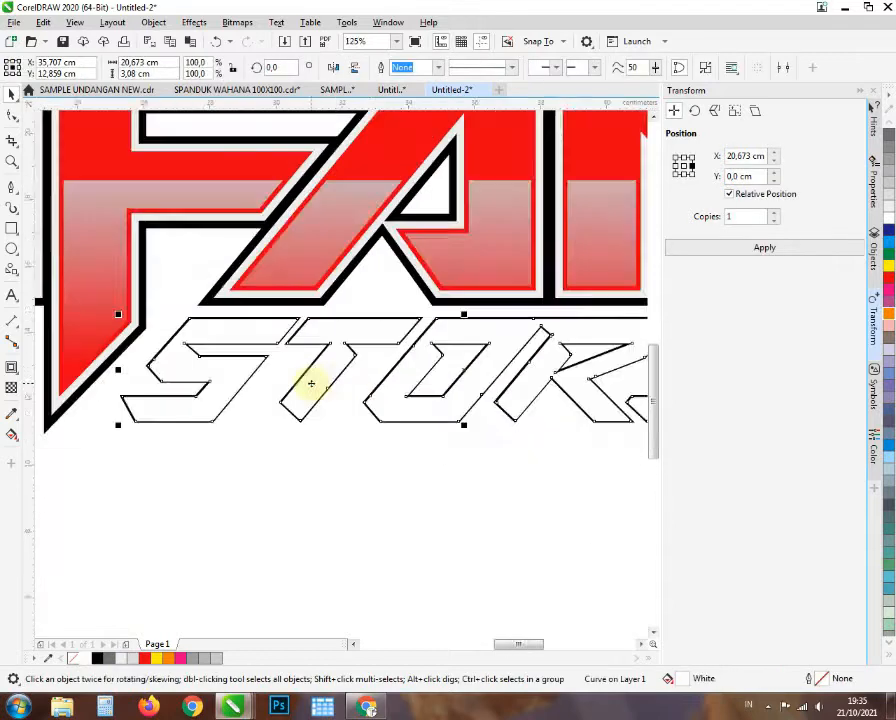
- Add a 0.07 cm black outward contour around the STORY text and break it apart from the text
scroll(320, 306, "up", 3)
scroll(170, 384, "down", 3)
scroll(78, 313, "up", 1)
scroll(310, 310, "up", 2)
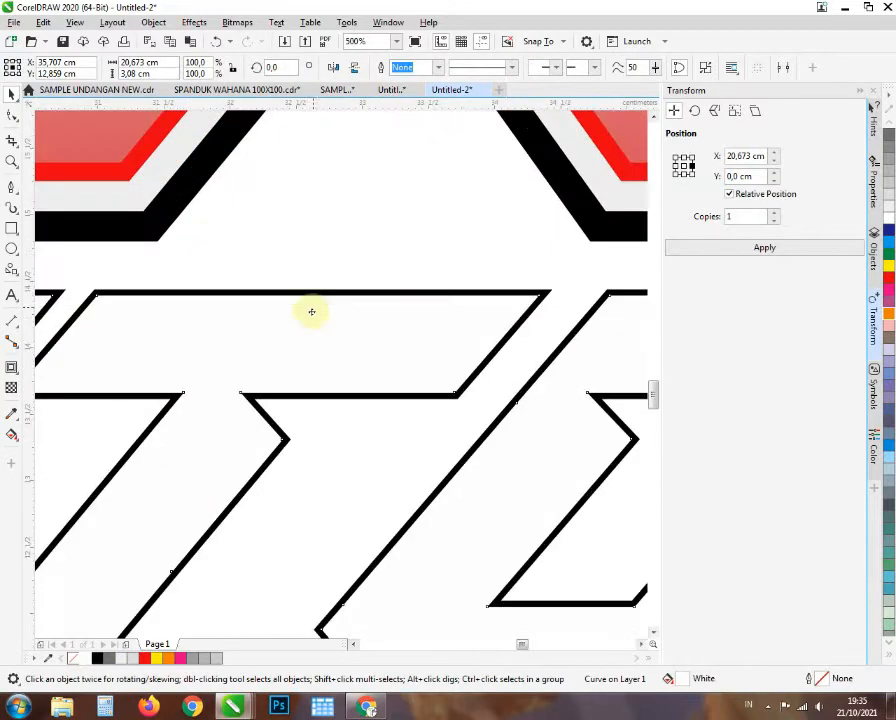
left_click(314, 291)
left_click(12, 367)
left_click_drag(250, 294, 252, 271)
scroll(260, 333, "down", 1)
left_click(10, 94)
scroll(188, 302, "up", 1)
left_click(190, 280)
left_click(223, 312)
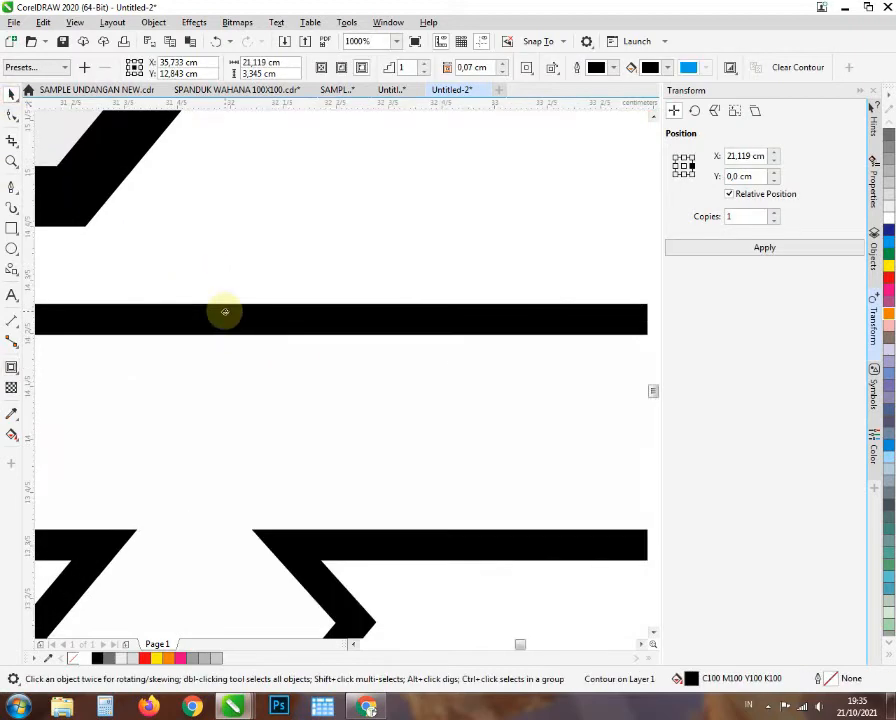
key("ctrl+k")
- Fill the STORY text layer between the inner shape and the outer outline with 10% black
scroll(226, 313, "down", 1)
left_click(230, 282)
left_click(231, 318)
left_click(121, 658)
- Fill the innermost STORY lettering with yellow
left_click(228, 394)
scroll(230, 394, "down", 3)
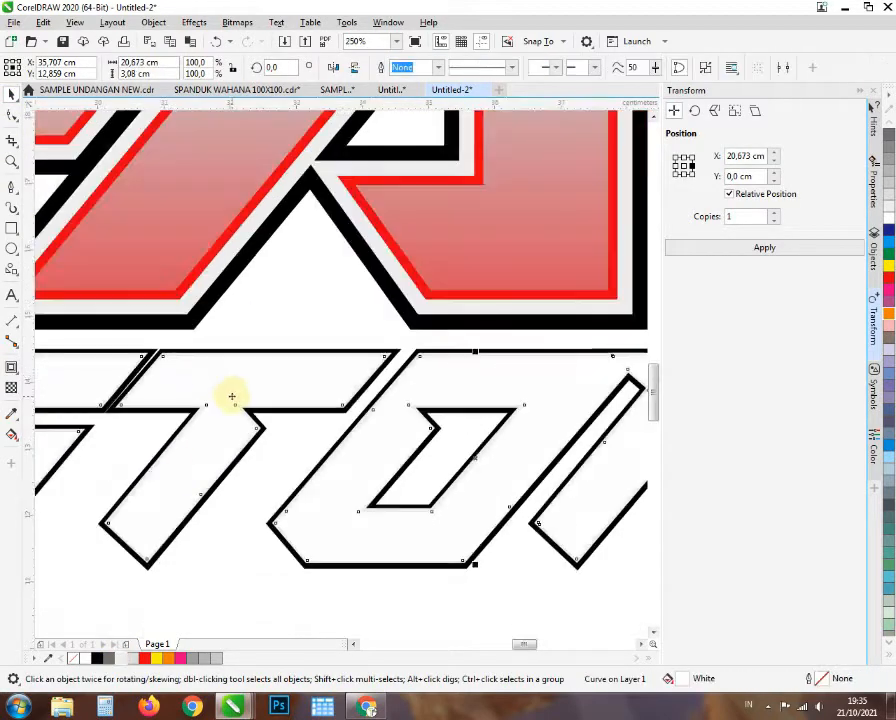
scroll(178, 423, "up", 2)
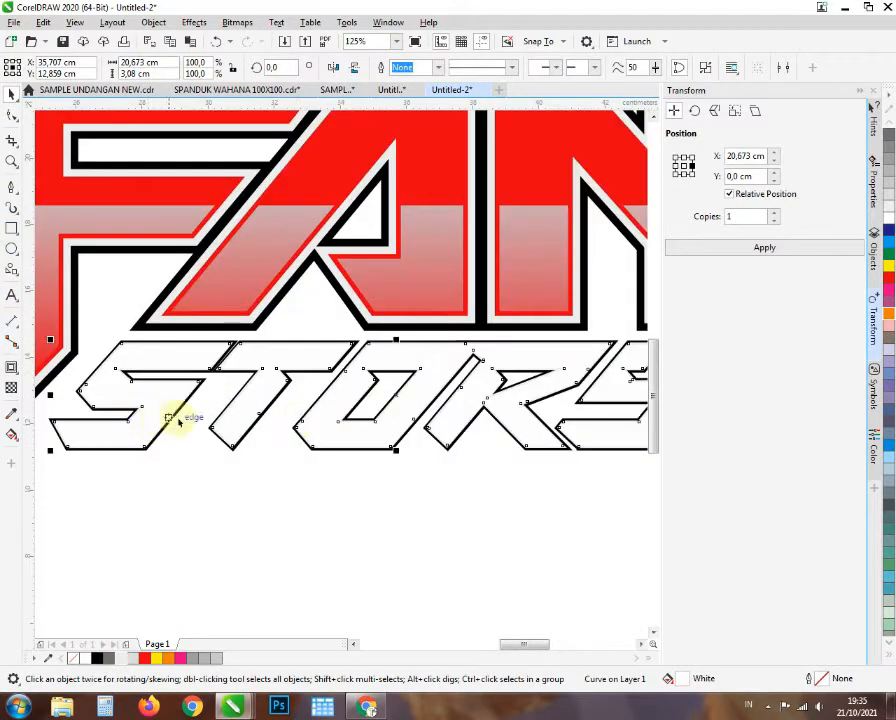
left_click(157, 658)
left_click(167, 658)
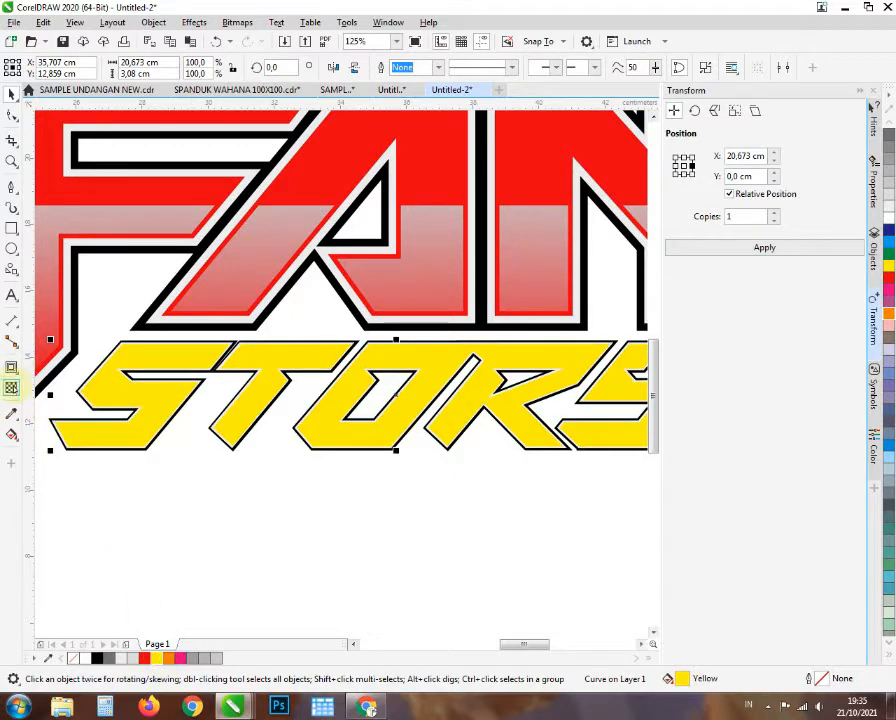
- Apply a vertical fountain transparency to the yellow STORY lettering, solid at its base and fading out toward its top
left_click(12, 388)
left_click_drag(437, 341, 437, 410)
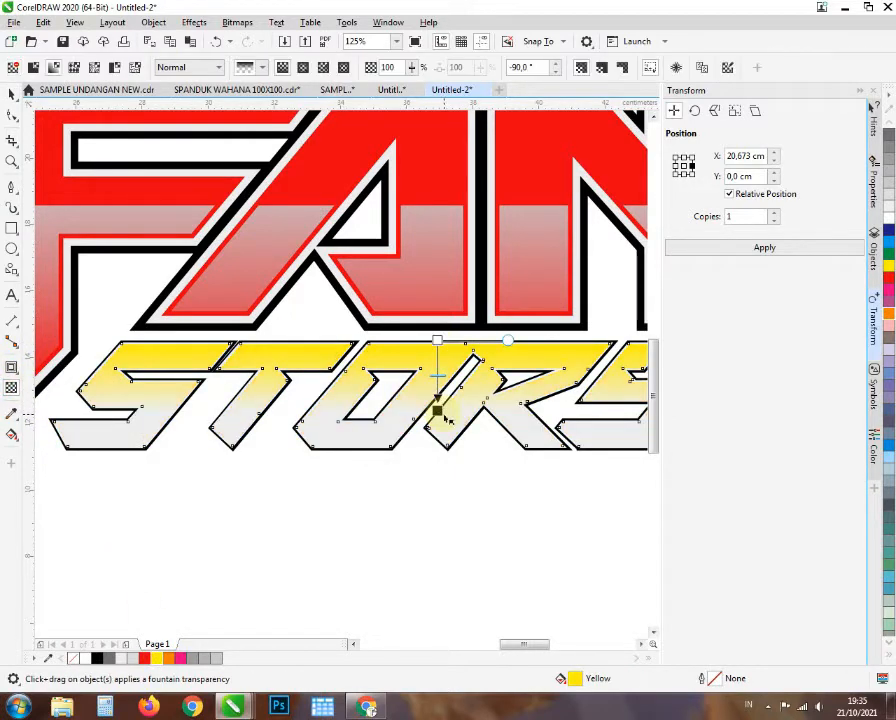
key("ctrl+z")
left_click_drag(424, 355, 423, 410)
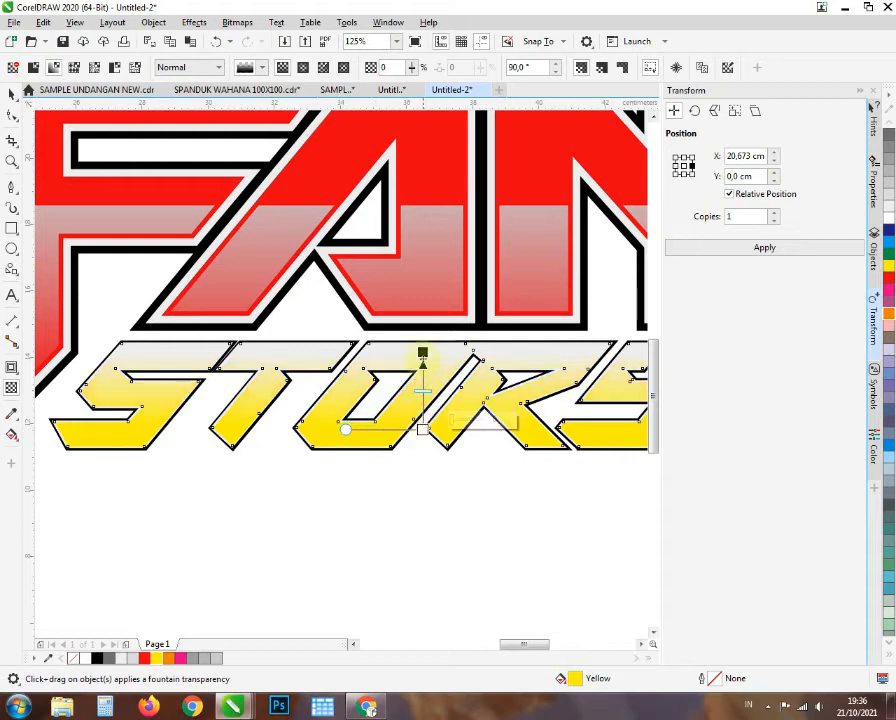
scroll(350, 404, "down", 1)
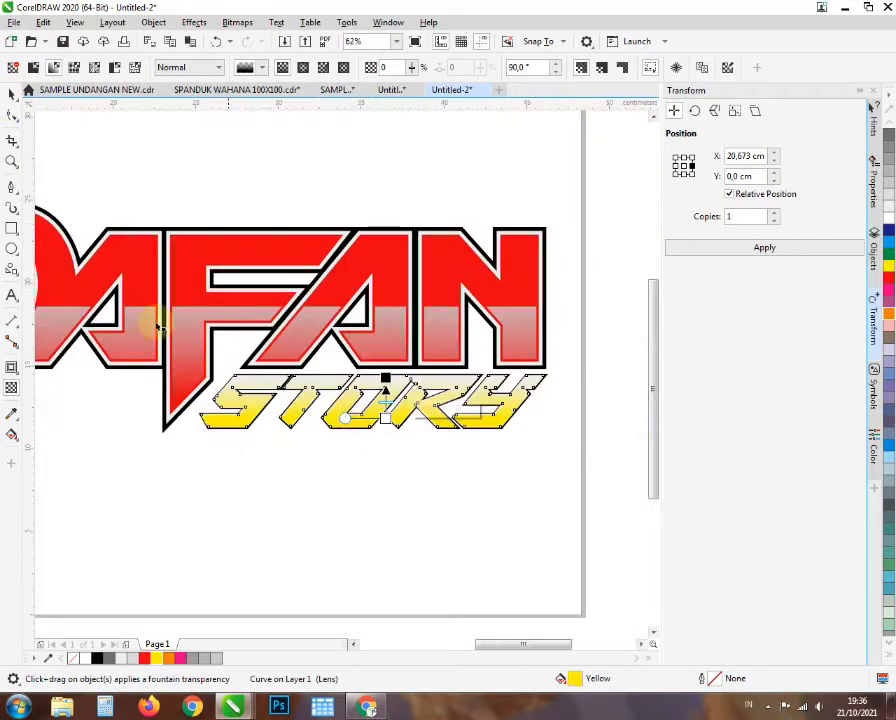
left_click(12, 94)
left_click(268, 468)
- Try black and 20% black on the STORY text behind the yellow gradient and settle on dark grey
scroll(290, 400, "up", 2)
scroll(140, 270, "up", 2)
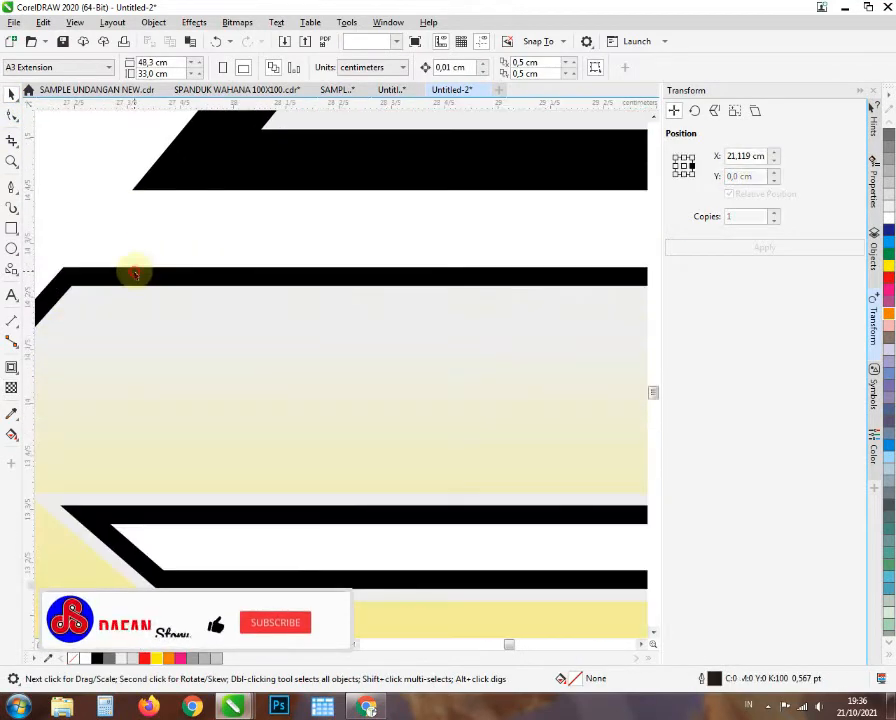
left_click(140, 260)
left_click(110, 290)
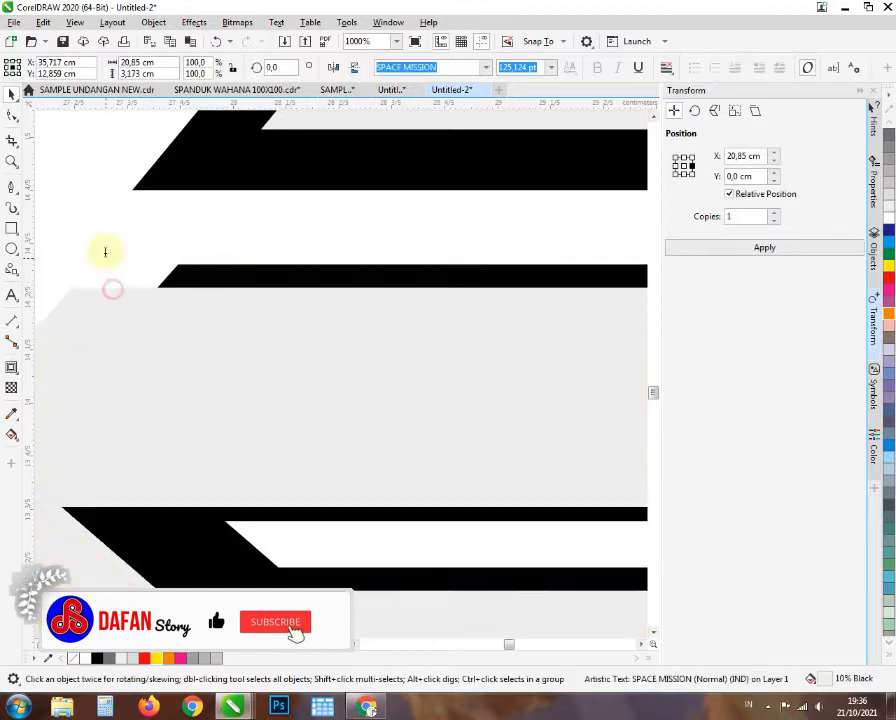
scroll(212, 300, "down", 3)
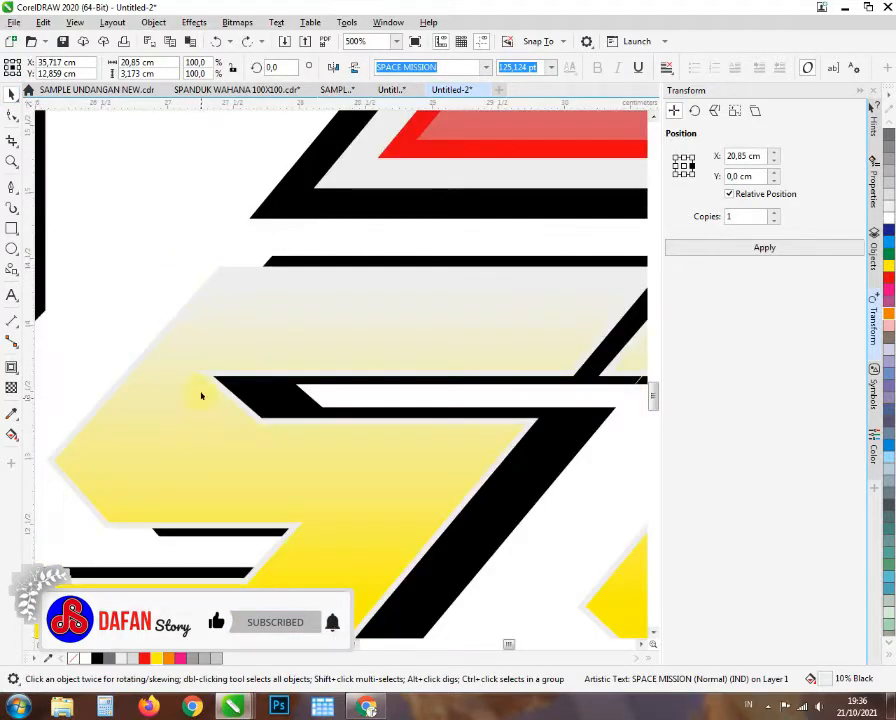
left_click(99, 660)
scroll(229, 356, "down", 1)
left_click(131, 660)
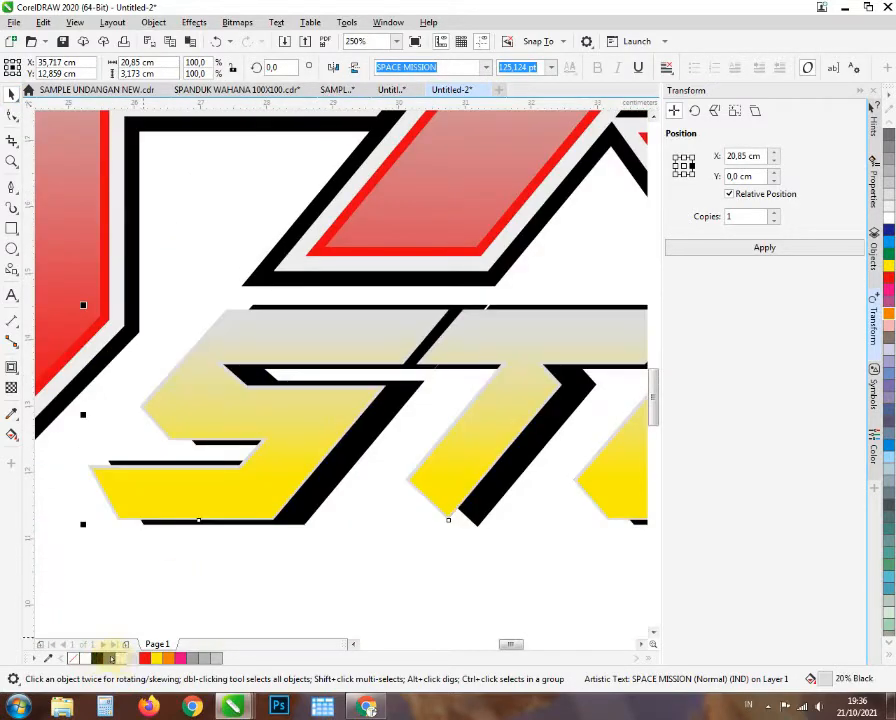
left_click(109, 660)
- Centre the black outer outline and the grey STORY text on each other horizontally and vertically
scroll(312, 295, "up", 1)
left_click(326, 321)
scroll(137, 326, "up", 2)
left_click(180, 342, "shift")
key("c")
key("e")
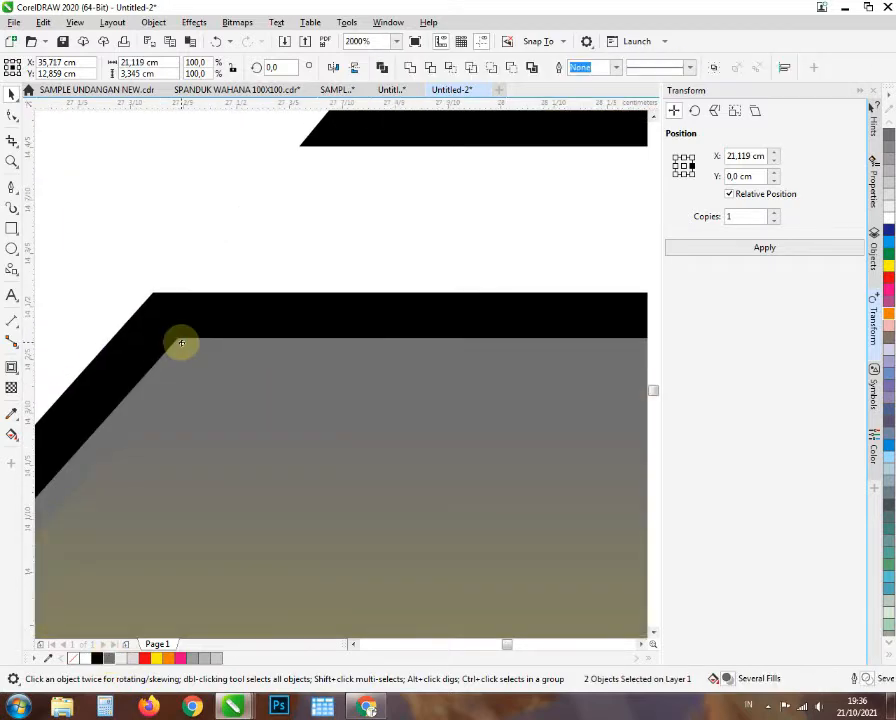
scroll(208, 321, "down", 4)
key("Escape")
scroll(390, 304, "up", 4)
scroll(290, 370, "down", 2)
scroll(244, 340, "up", 2)
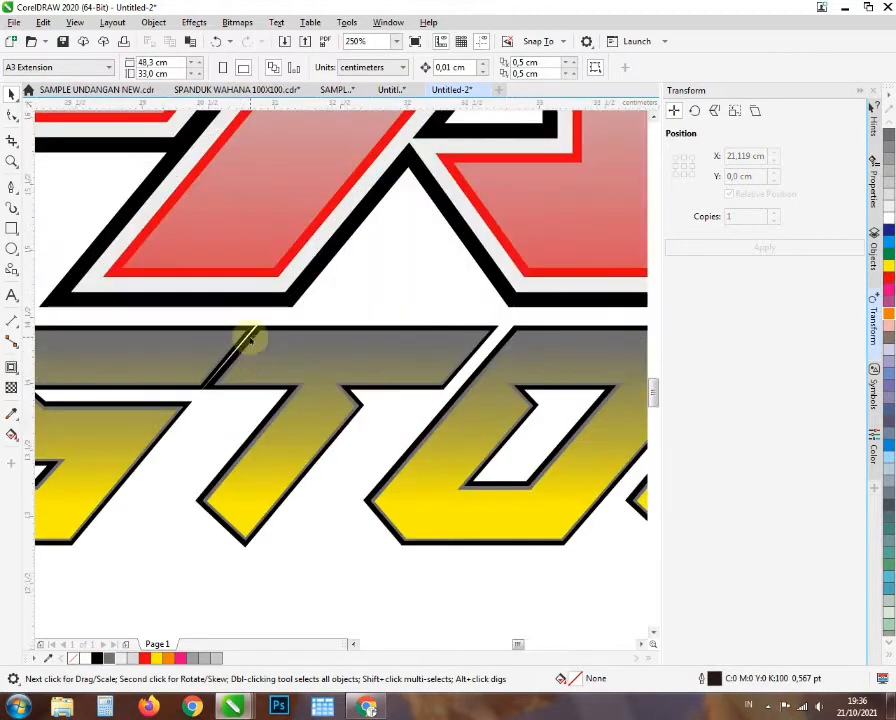
- Adjust the start, midpoint and end of the fountain transparency on the yellow STORY lettering
scroll(297, 350, "down", 2)
left_click(284, 470)
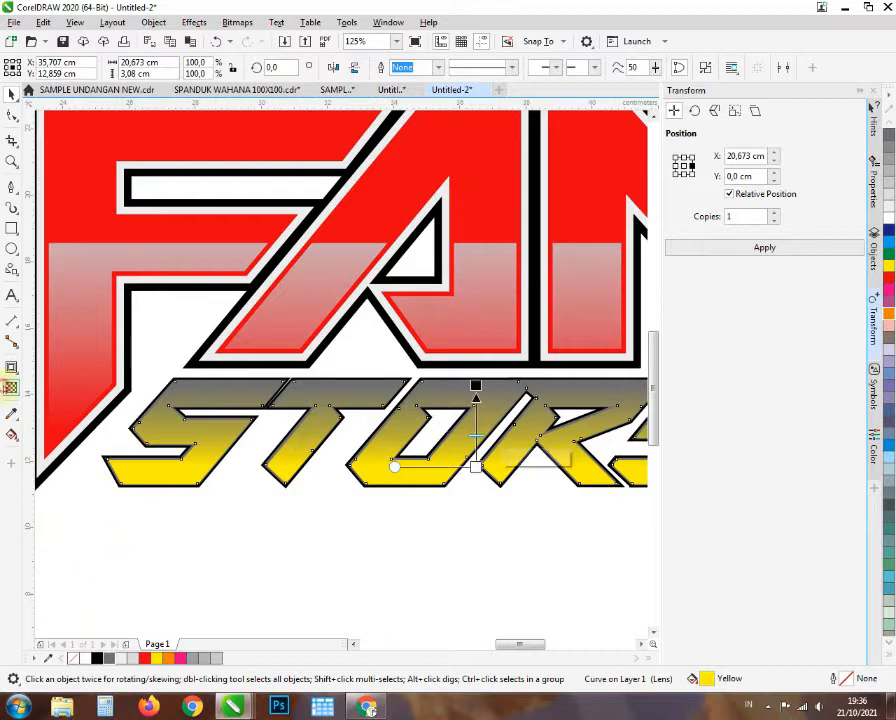
left_click(11, 387)
scroll(474, 408, "up", 2)
left_click_drag(474, 343, 476, 522)
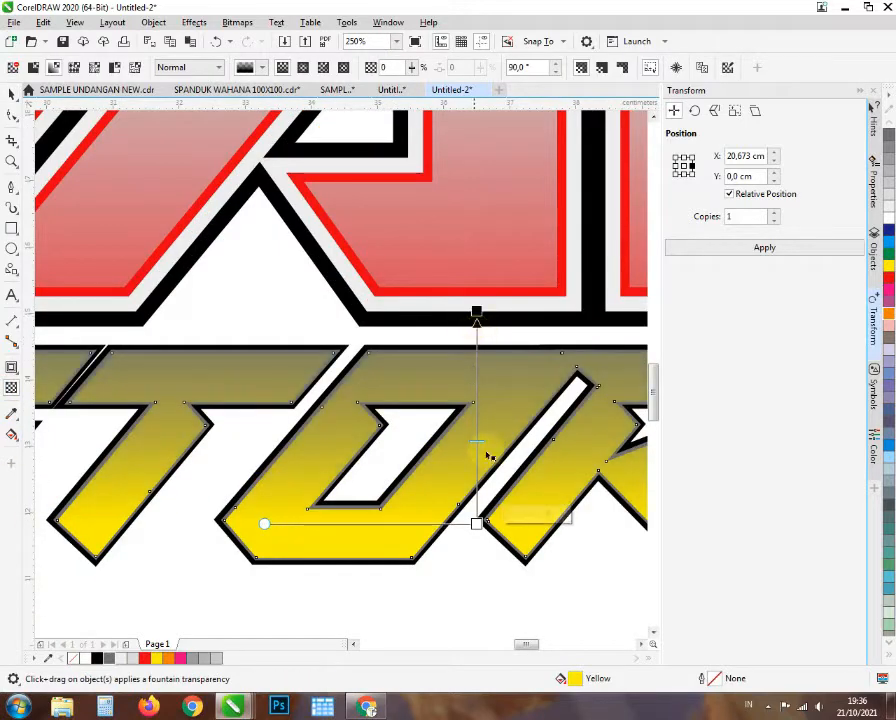
scroll(466, 440, "down", 2)
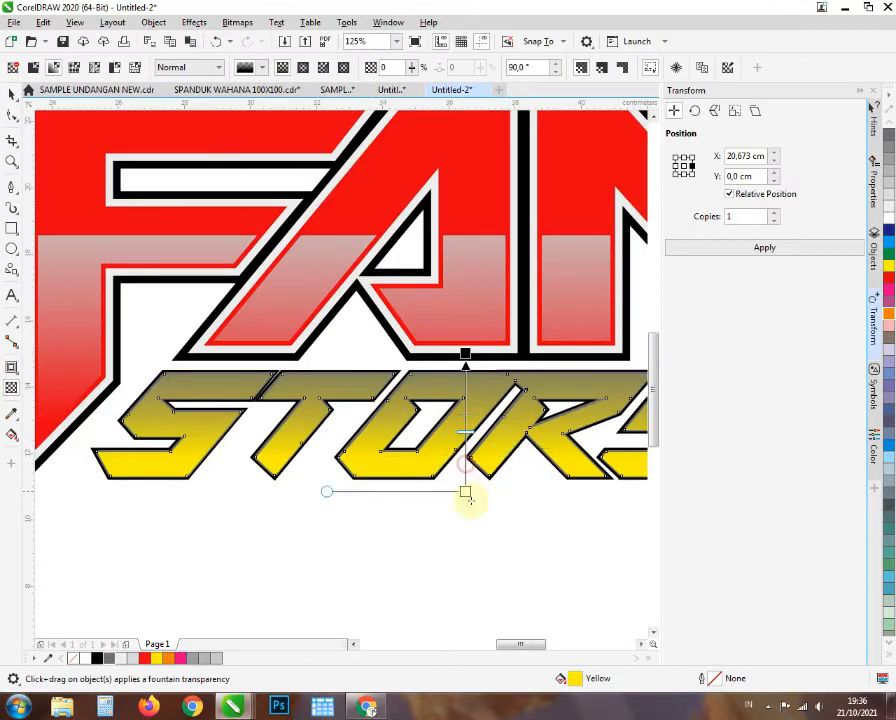
left_click_drag(466, 436, 465, 399)
left_click_drag(465, 354, 458, 388)
scroll(474, 431, "up", 1)
scroll(421, 422, "down", 2)
- Try a light grey fill on the STORY text behind the gradient and settle on C100 M100 Y100 K100 black
left_click(12, 94)
scroll(307, 395, "up", 1)
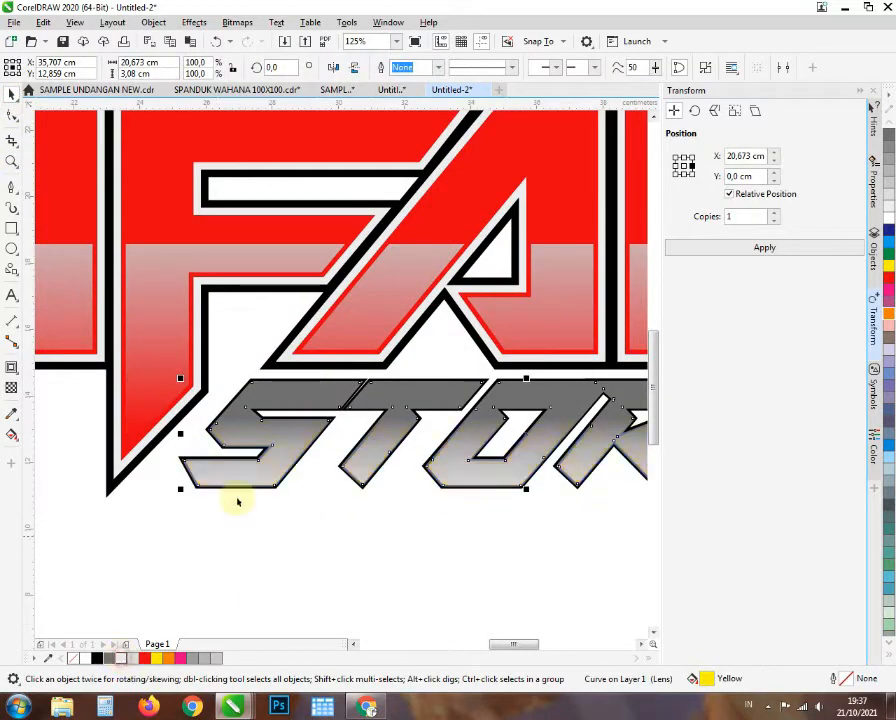
scroll(248, 486, "down", 1)
scroll(282, 508, "up", 1)
left_click(300, 374)
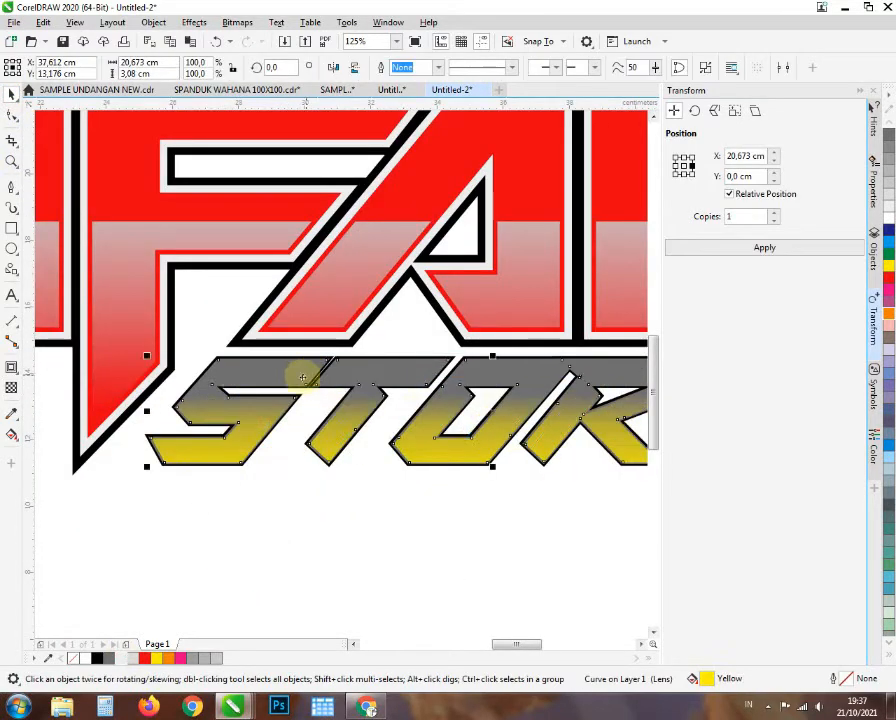
scroll(202, 356, "up", 6)
scroll(284, 480, "down", 5)
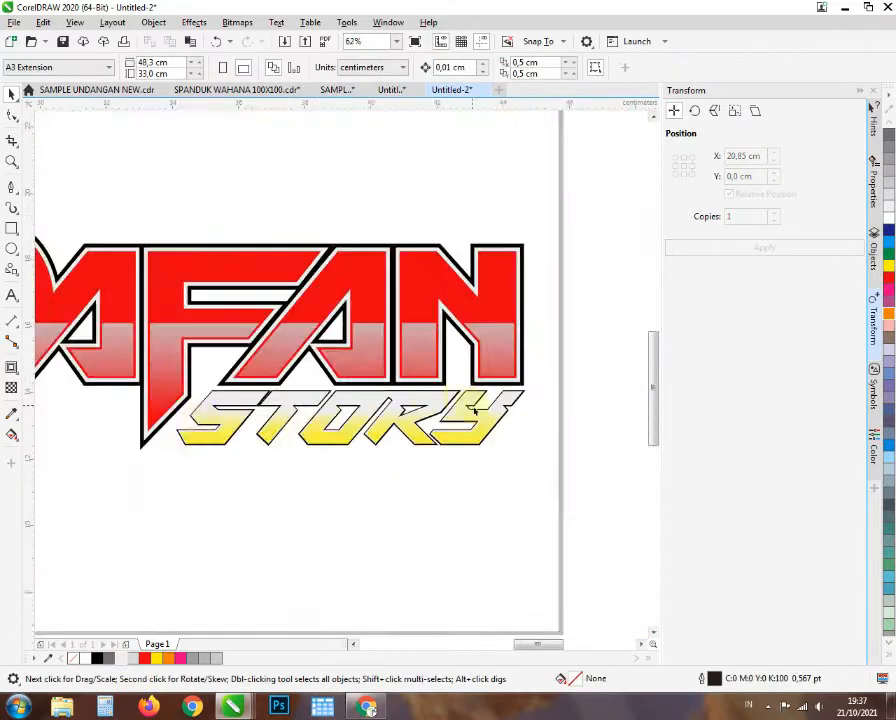
scroll(472, 360, "up", 3)
scroll(370, 374, "down", 2)
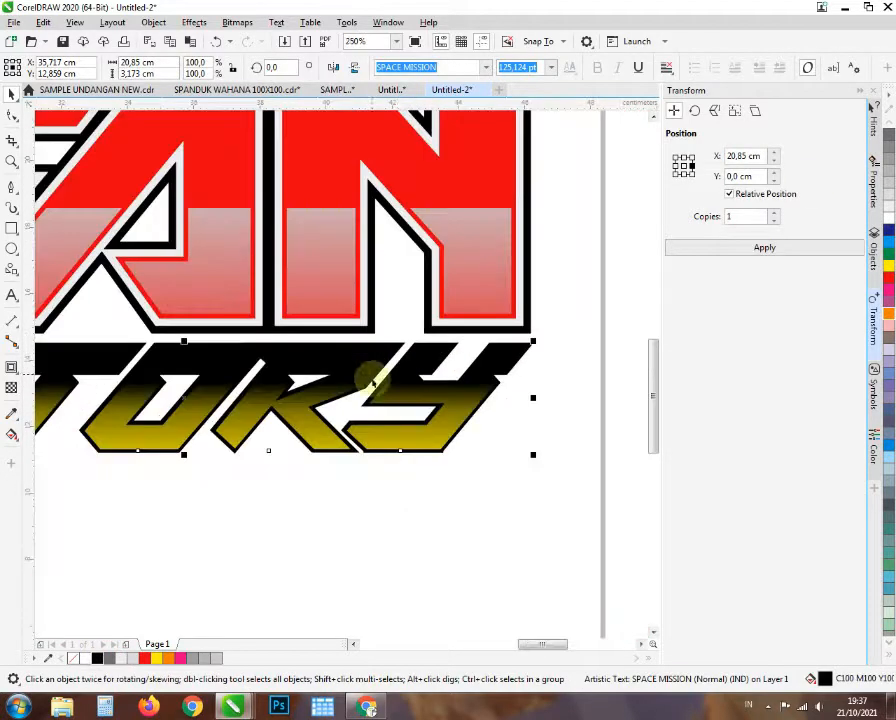
- Fill the outer outline shape around STORY with 10% black
scroll(386, 352, "up", 2)
left_click(386, 352)
scroll(215, 527, "down", 1)
left_click(121, 658)
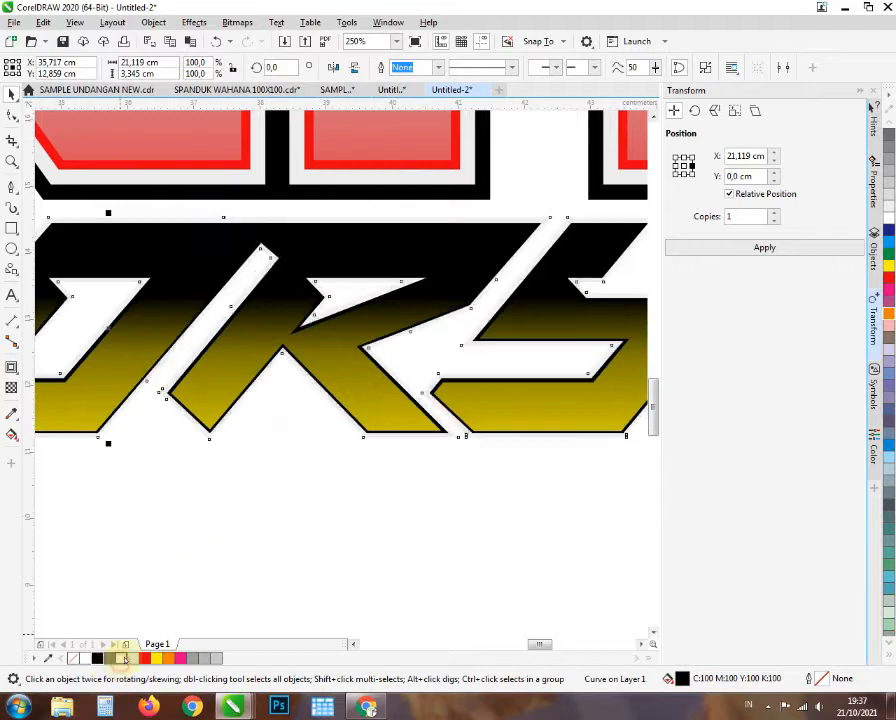
- Add a 0.121 cm black outward contour around the light grey STORY outline
scroll(236, 493, "down", 2)
scroll(190, 470, "up", 4)
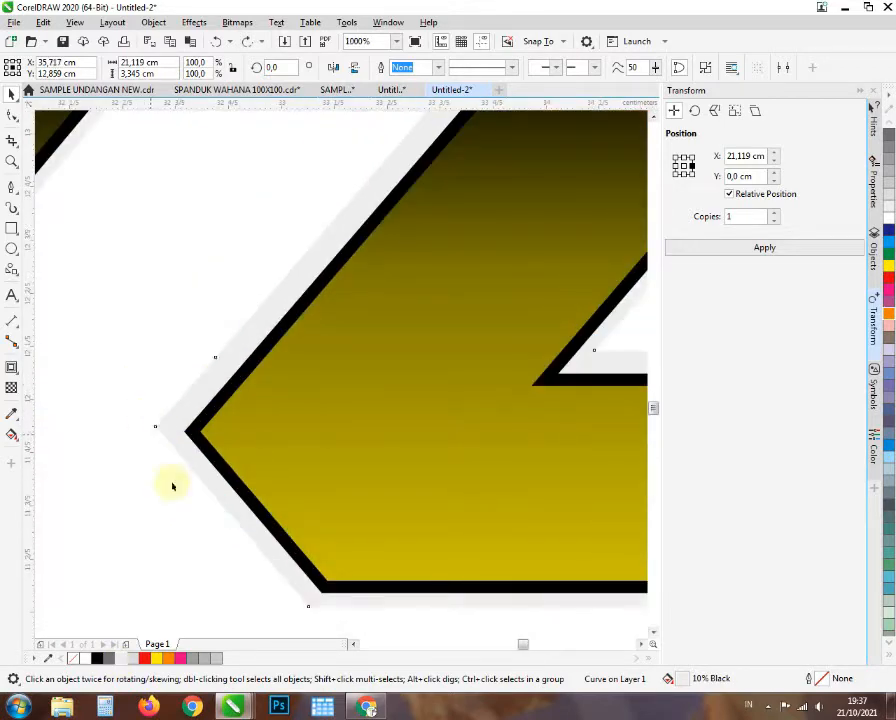
scroll(172, 486, "down", 3)
scroll(196, 454, "up", 4)
left_click(11, 368)
left_click_drag(213, 362, 213, 357)
scroll(218, 450, "down", 6)
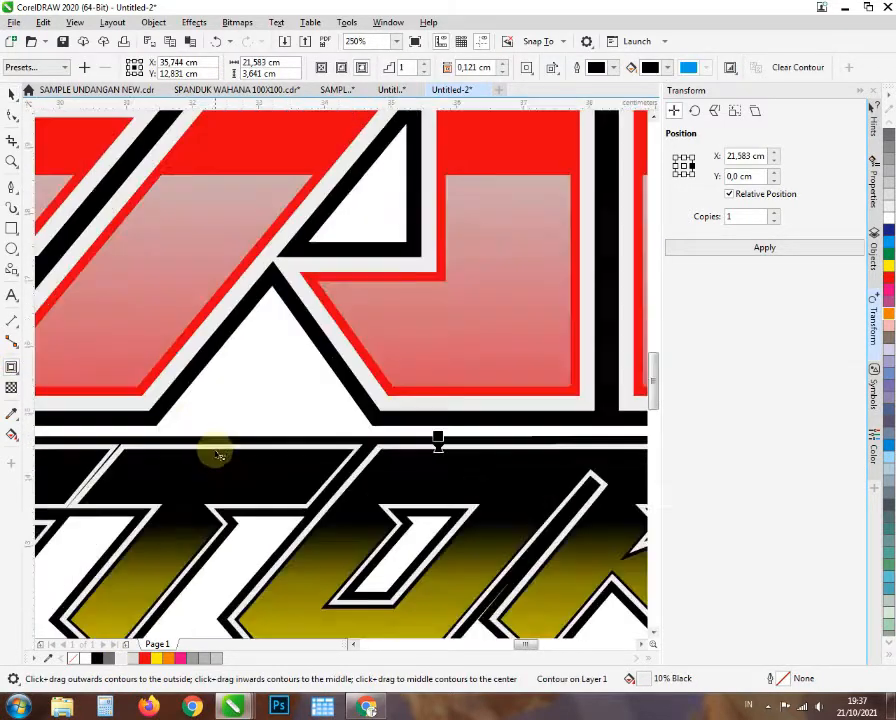
- Readjust the black outward contour around the light grey STORY outline to an offset of 0.19 cm
scroll(192, 422, "up", 4)
scroll(58, 347, "down", 3)
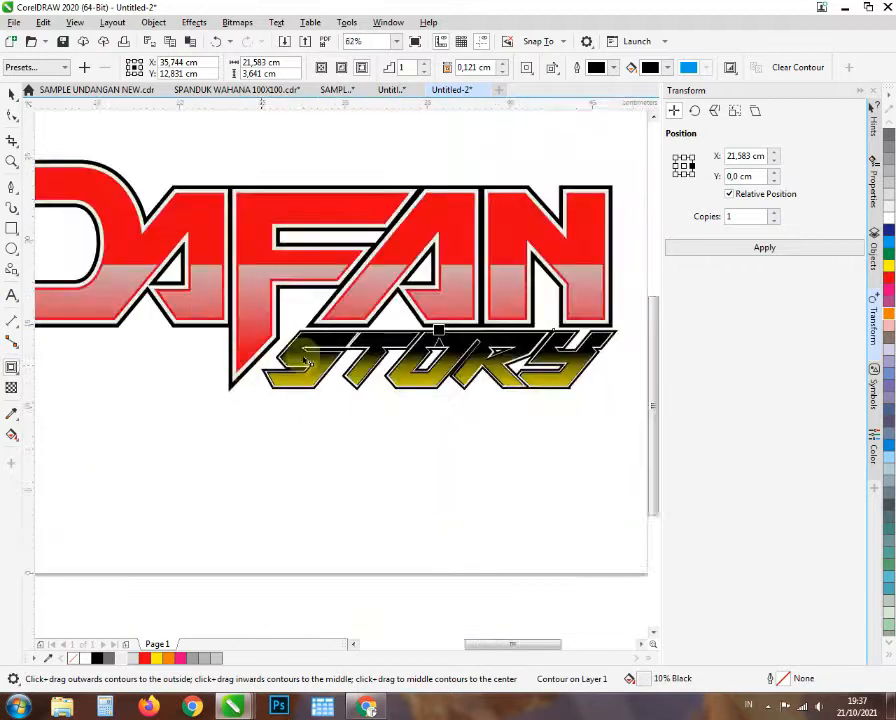
scroll(450, 317, "up", 5)
left_click_drag(464, 298, 464, 298)
scroll(332, 338, "down", 3)
scroll(330, 338, "up", 2)
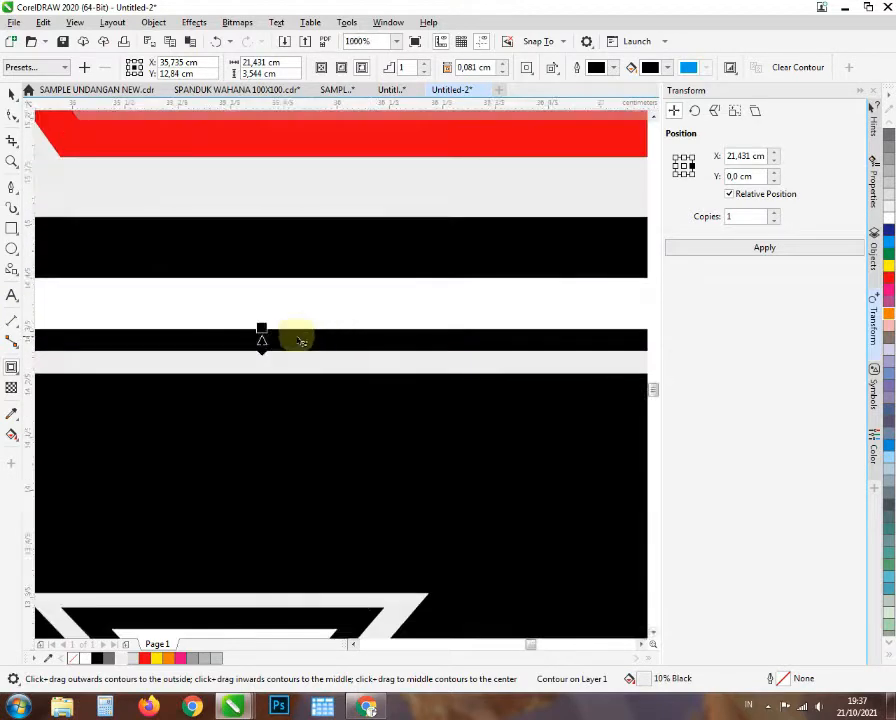
scroll(272, 336, "down", 1)
left_click_drag(266, 331, 267, 318)
scroll(275, 342, "down", 1)
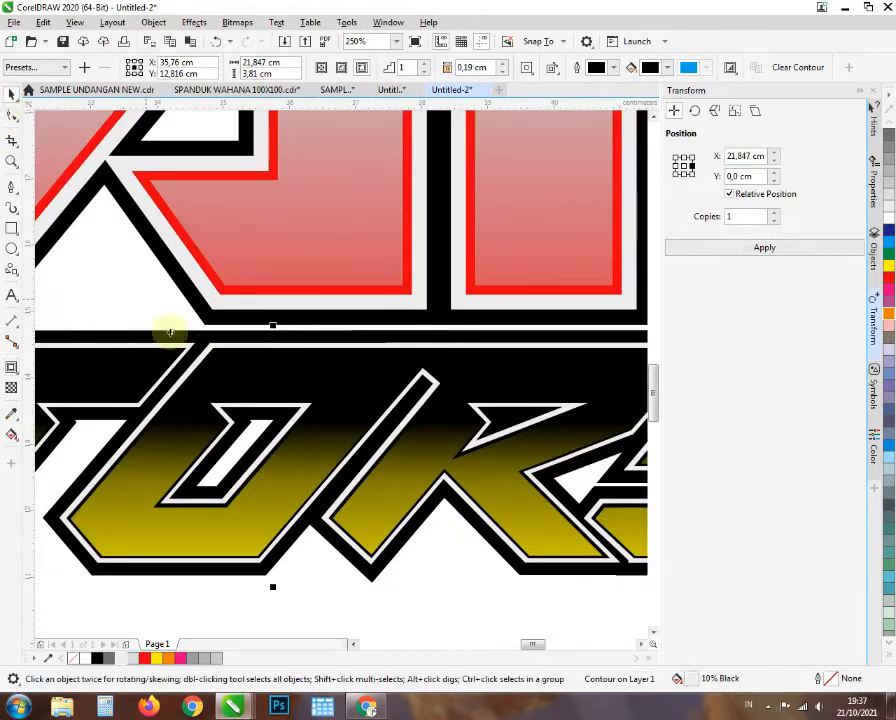
- Break the black contour apart from the light grey STORY outline
scroll(218, 380, "down", 1)
scroll(242, 366, "up", 2)
left_click(238, 368)
key("ctrl+k")
scroll(238, 368, "down", 1)
left_click(276, 576)
scroll(238, 356, "down", 2)
scroll(220, 358, "up", 2)
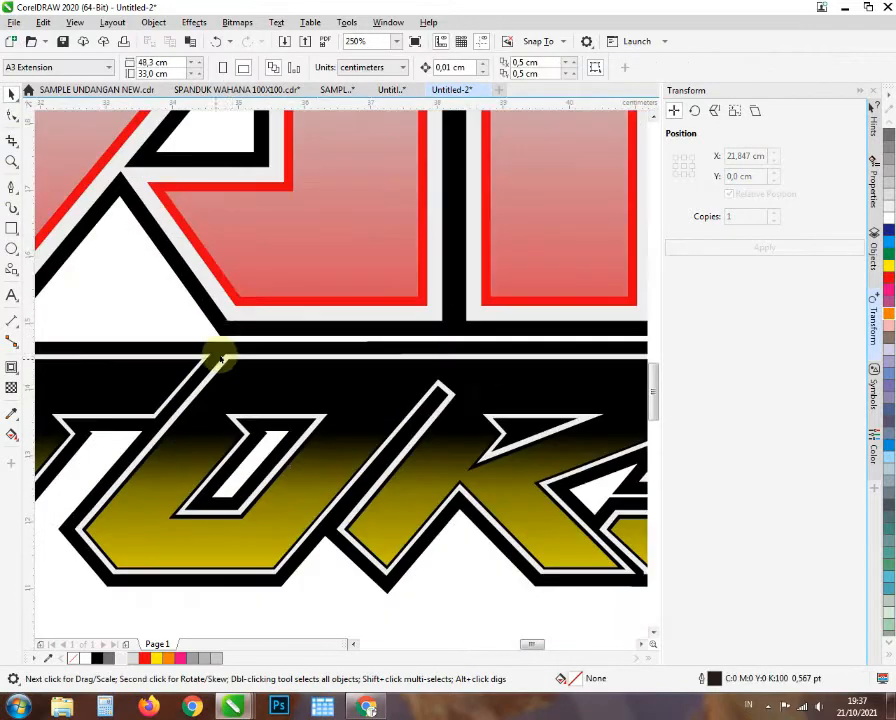
- Add a contour to the outline inside the STORY border, break it apart and fill the resulting outline white
left_click(230, 359)
scroll(228, 360, "up", 3)
left_click(12, 367)
left_click_drag(261, 320, 300, 370)
scroll(261, 302, "down", 2)
key("ctrl+k")
left_click(86, 658)
scroll(237, 322, "up", 2)
scroll(261, 320, "down", 2)
left_click(244, 271)
key("ctrl+z")
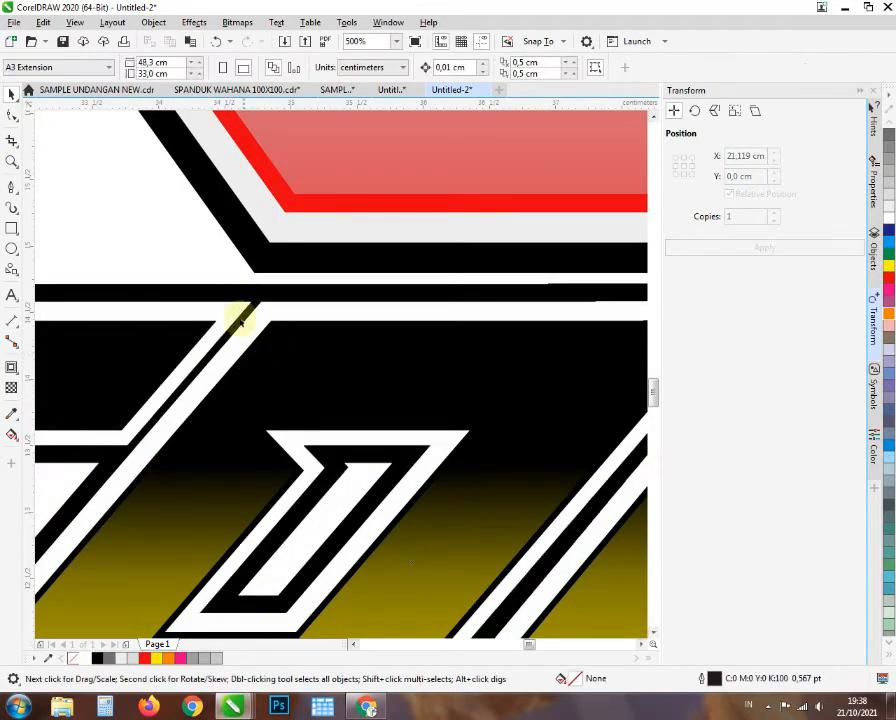
- Try a black fill on the red DAFAN lettering and settle on yellow
scroll(240, 320, "down", 5)
left_click(248, 380)
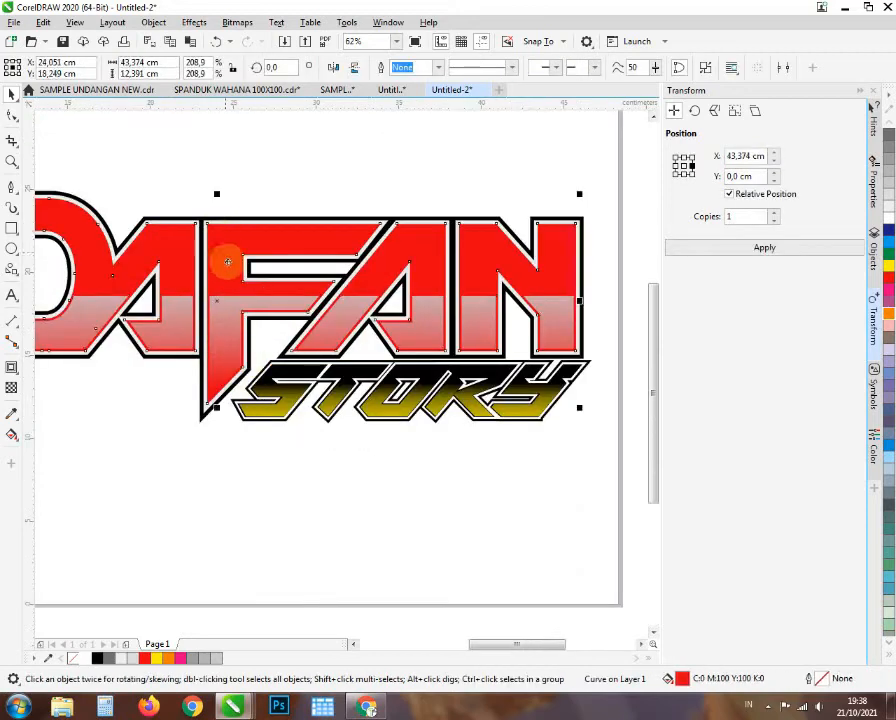
left_click_drag(227, 262, 214, 245)
left_click(226, 272)
scroll(216, 235, "up", 2)
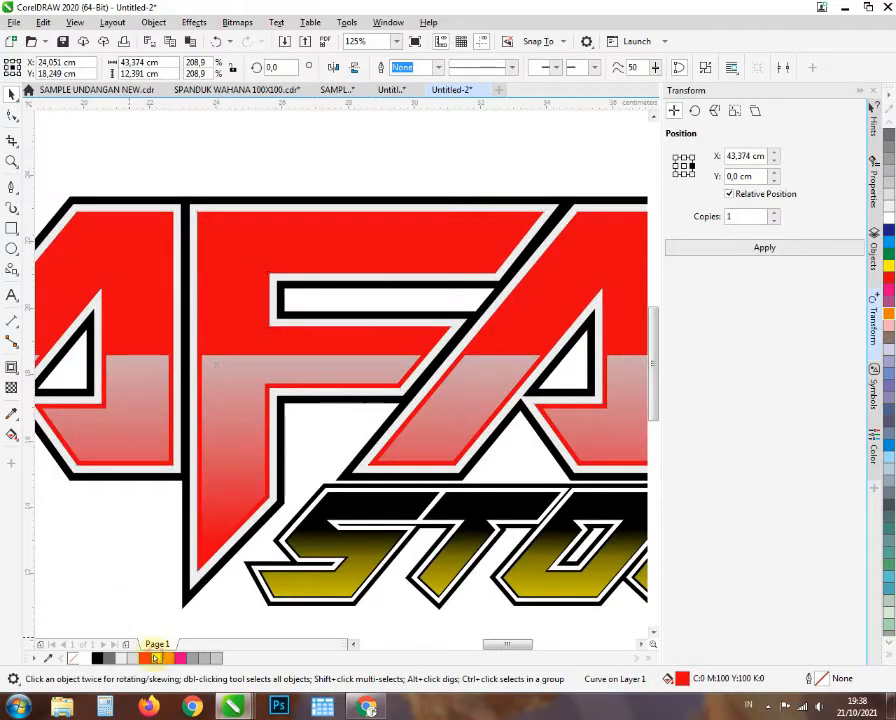
left_click(156, 658)
scroll(229, 364, "down", 2)
scroll(248, 334, "up", 1)
left_click(97, 658)
scroll(204, 400, "down", 1)
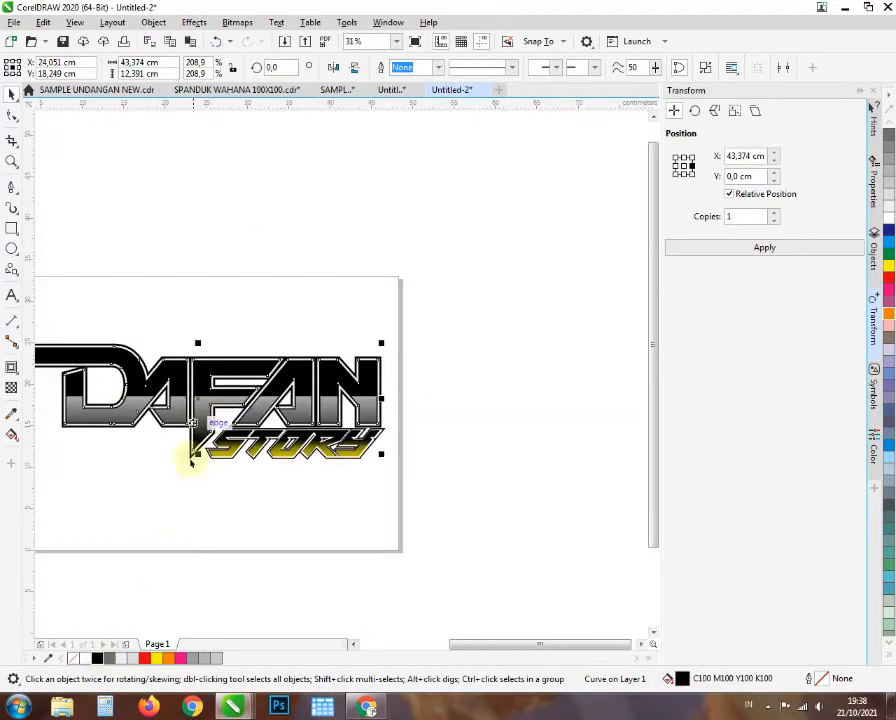
left_click(156, 658)
- Fill the transparent shine shape over the lower half of DAFAN with orange
left_click(170, 552)
left_click(200, 446)
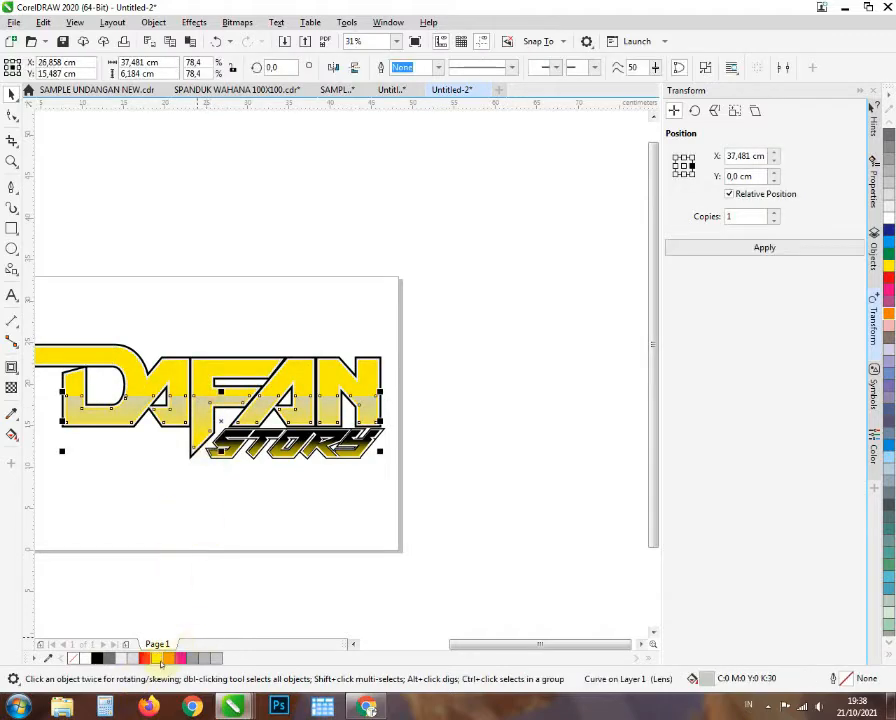
scroll(199, 428, "up", 1)
scroll(202, 424, "down", 1)
scroll(198, 394, "up", 1)
- Apply a vertical fountain transparency to the yellow DAFAN lettering, solid at the base and fading upward at 90°
left_click(207, 372)
scroll(211, 364, "down", 1)
scroll(211, 359, "up", 2)
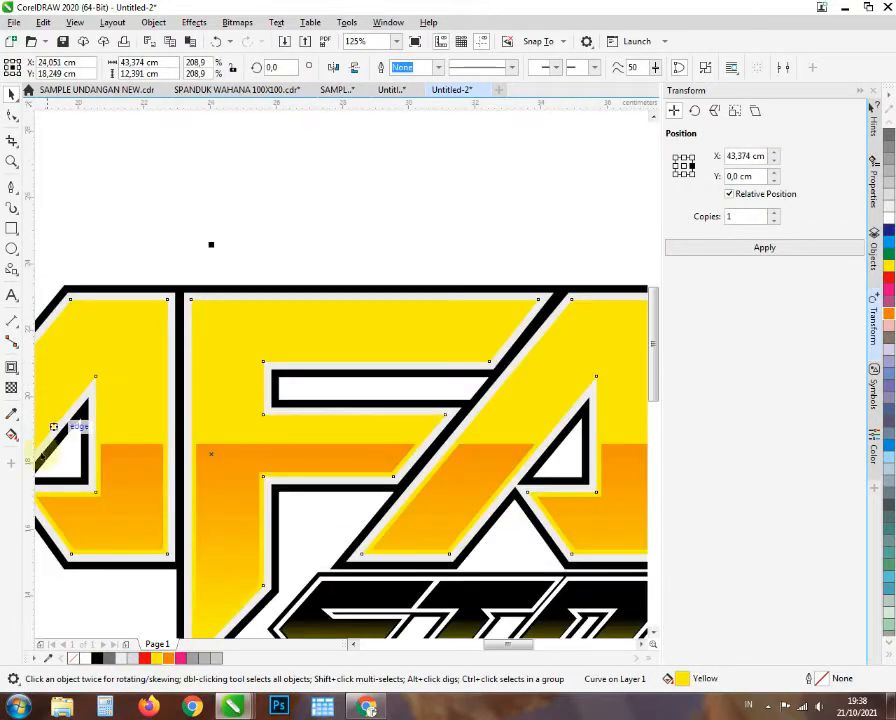
left_click(11, 368)
left_click(11, 387)
scroll(191, 339, "down", 1)
left_click_drag(212, 319, 212, 398)
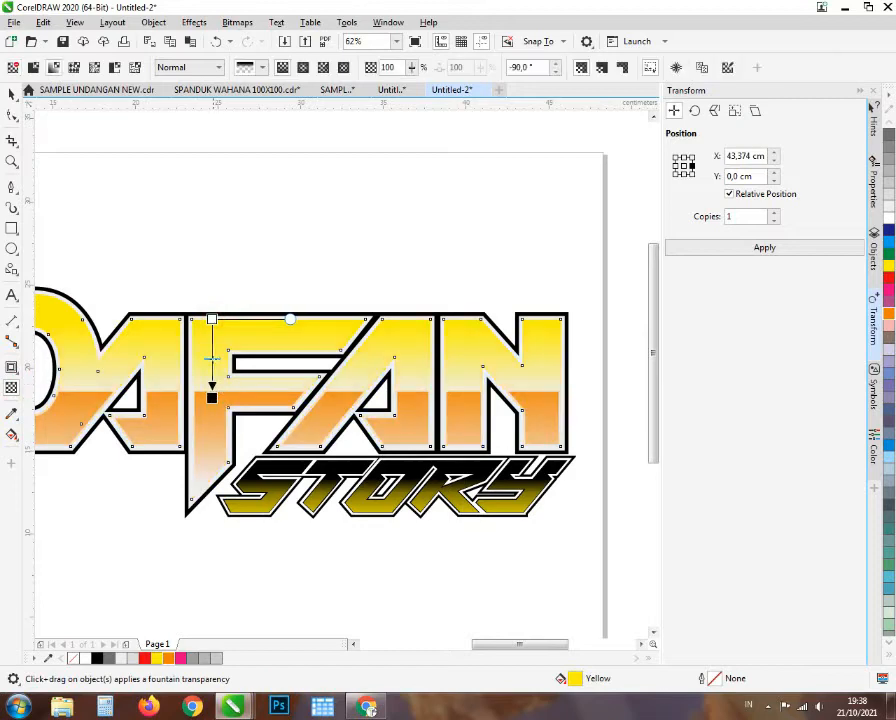
left_click_drag(209, 476, 211, 478)
left_click_drag(212, 398, 219, 281)
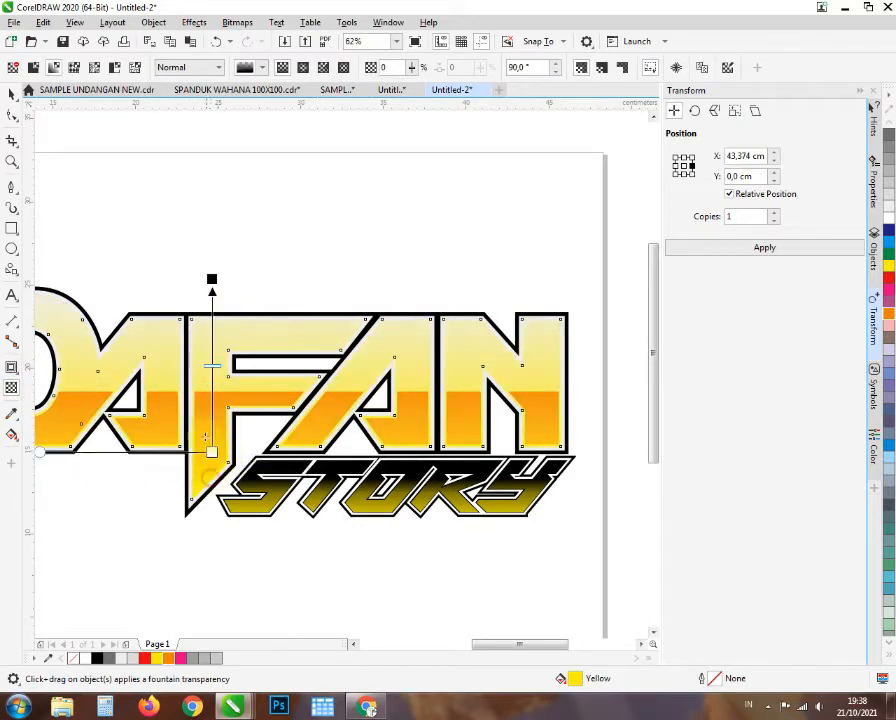
scroll(222, 326, "up", 1)
scroll(208, 372, "down", 2)
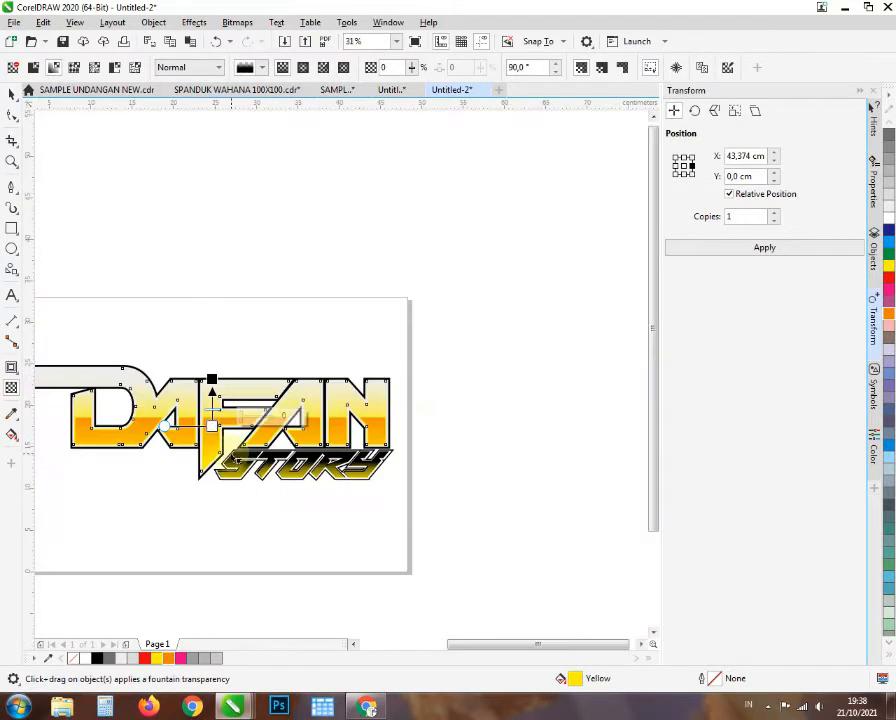
scroll(205, 412, "up", 2)
scroll(231, 282, "down", 1)
- Try black and grey fills on the shine shape over the lower half of DAFAN and settle on yellow
left_click(12, 95)
scroll(240, 270, "down", 1)
scroll(232, 322, "up", 1)
left_click(251, 321)
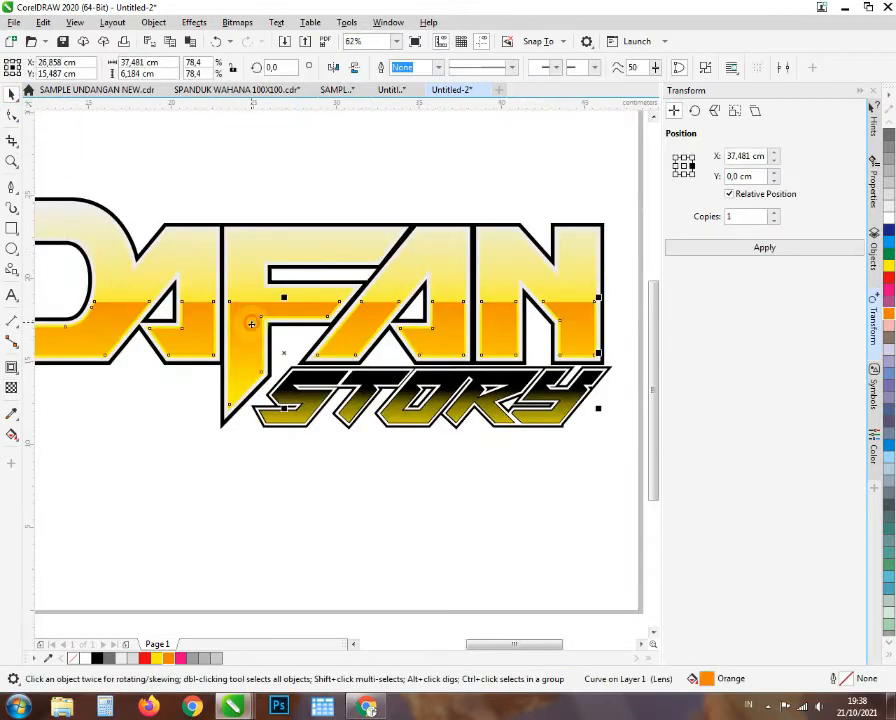
left_click(97, 658)
scroll(176, 480, "down", 1)
scroll(221, 480, "up", 1)
left_click(194, 659)
left_click(204, 659)
scroll(262, 491, "down", 1)
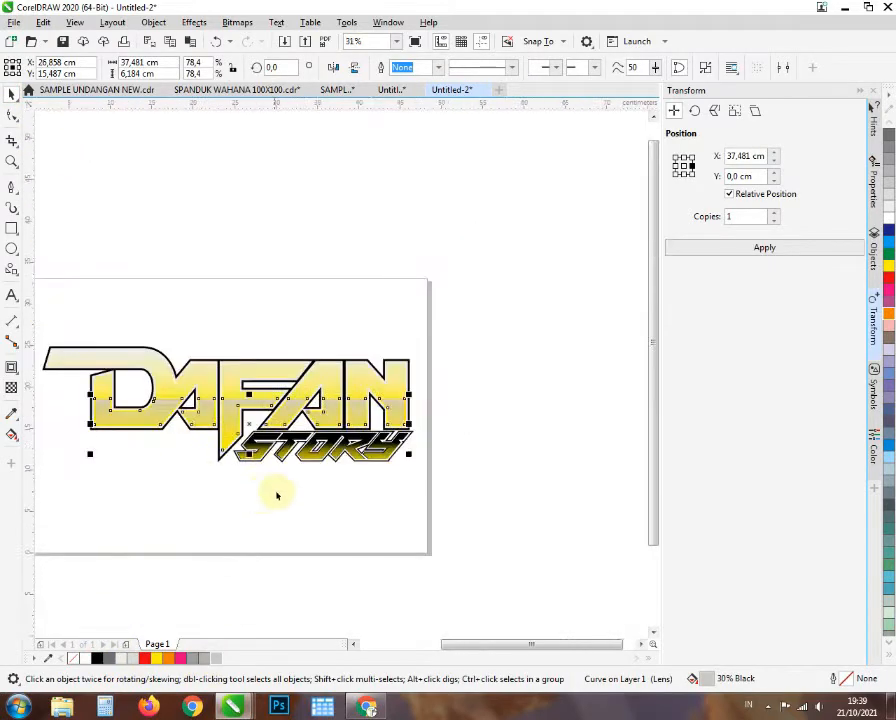
scroll(236, 468, "up", 1)
left_click(157, 658)
scroll(188, 450, "down", 1)
scroll(188, 450, "up", 1)
scroll(230, 500, "down", 1)
scroll(190, 480, "up", 2)
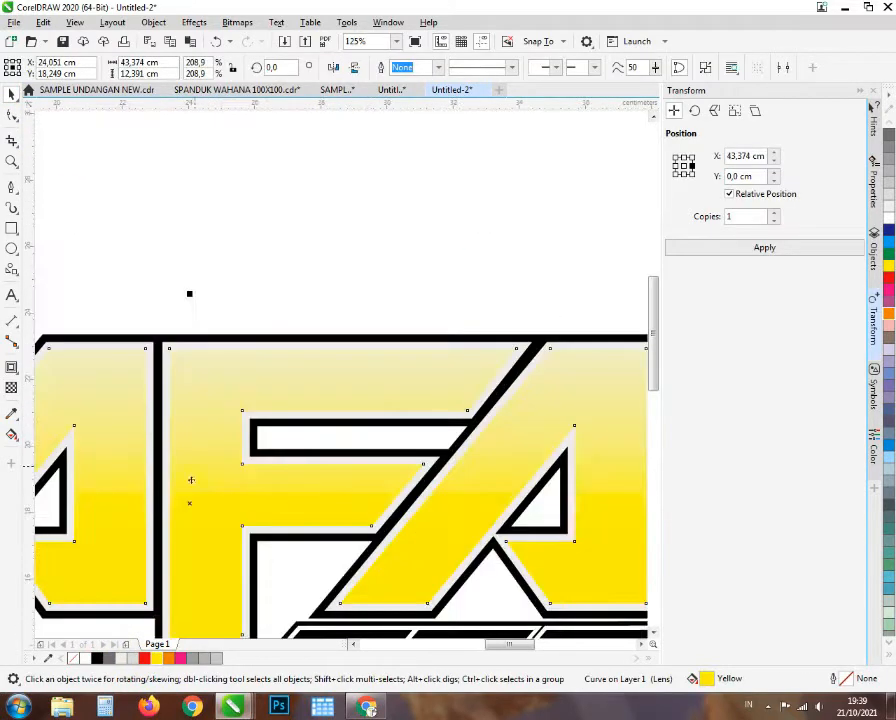
scroll(212, 352, "up", 1)
scroll(232, 335, "down", 3)
left_click(280, 274)
scroll(156, 356, "up", 1)
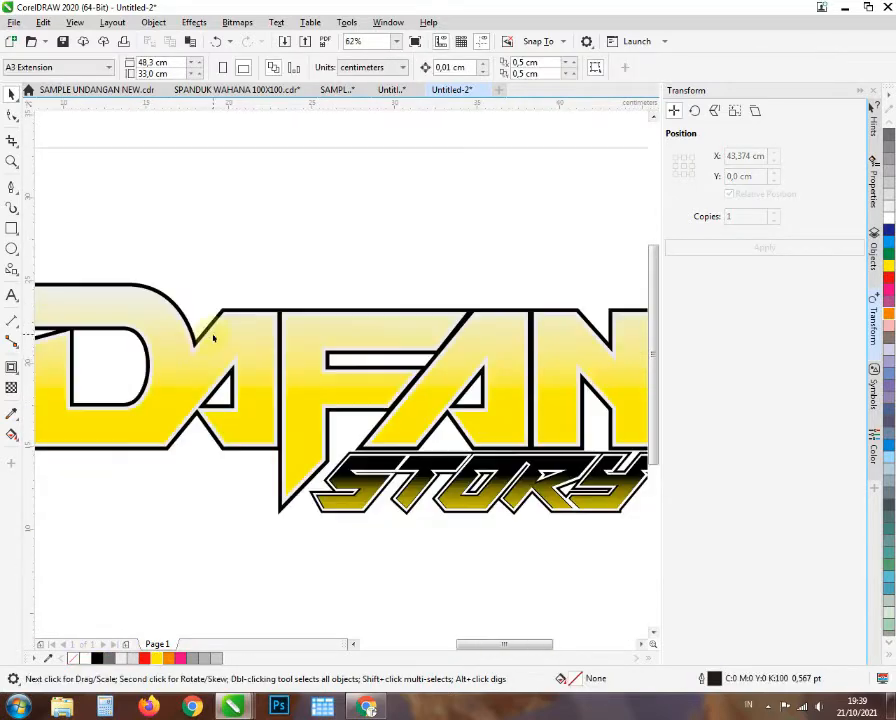
- Fill the 10% black outline shape behind the DAFAN lettering with black
left_click(196, 342)
scroll(191, 368, "up", 1)
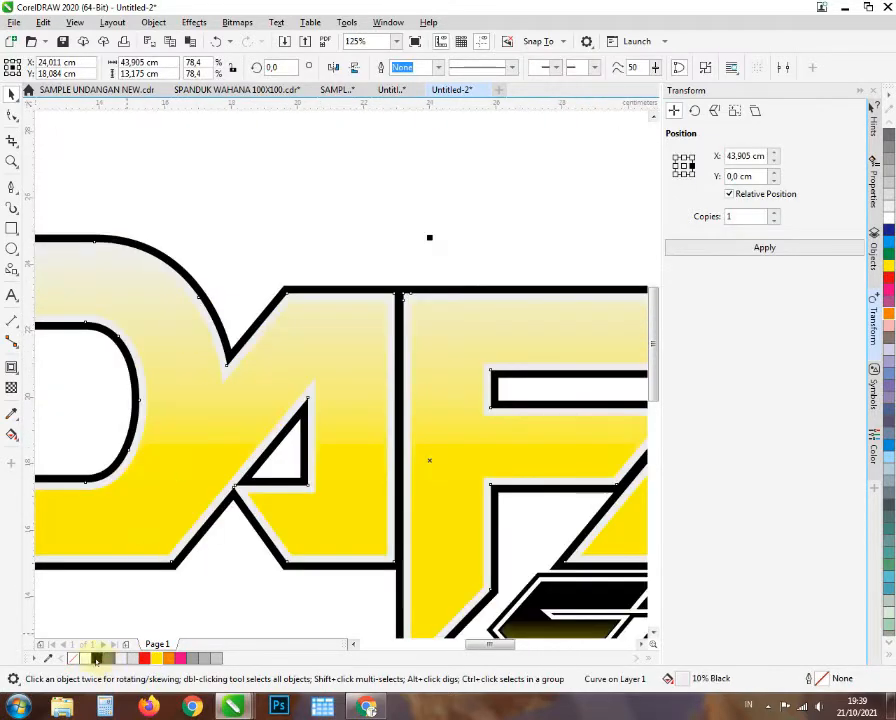
scroll(194, 526, "down", 2)
left_click(146, 436)
scroll(253, 461, "up", 2)
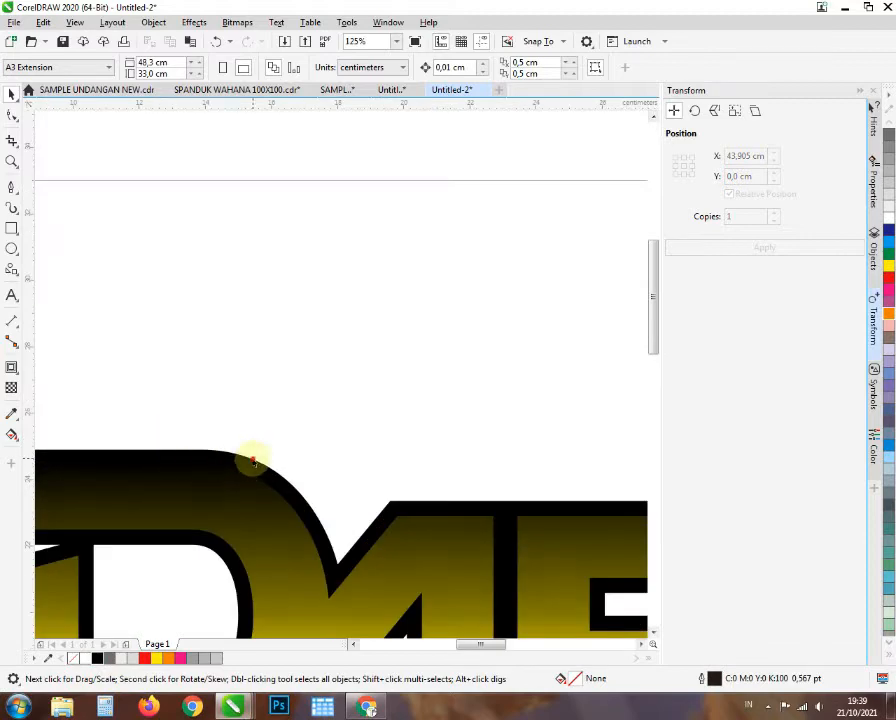
- Add a 0.266 cm black outward contour around the outermost DAFAN outline
left_click(253, 461)
scroll(256, 420, "down", 1)
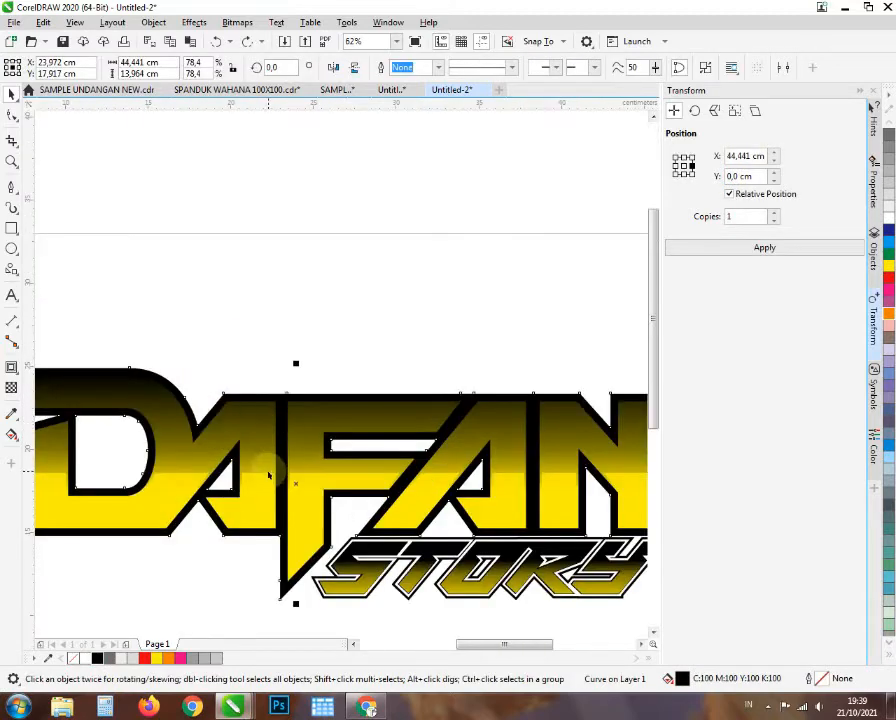
left_click(11, 367)
scroll(219, 405, "down", 1)
scroll(265, 408, "up", 1)
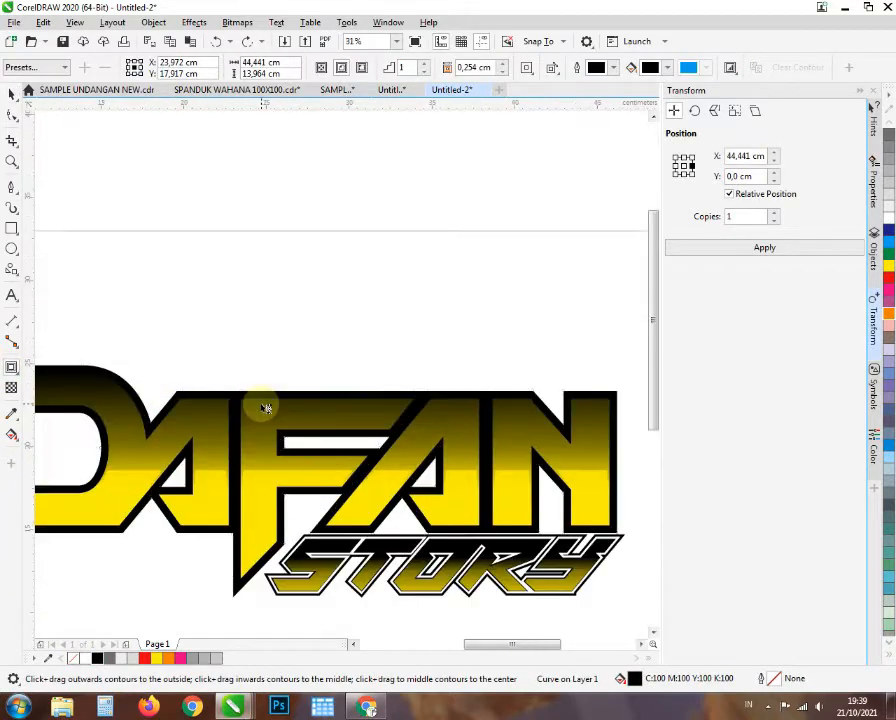
scroll(266, 408, "up", 2)
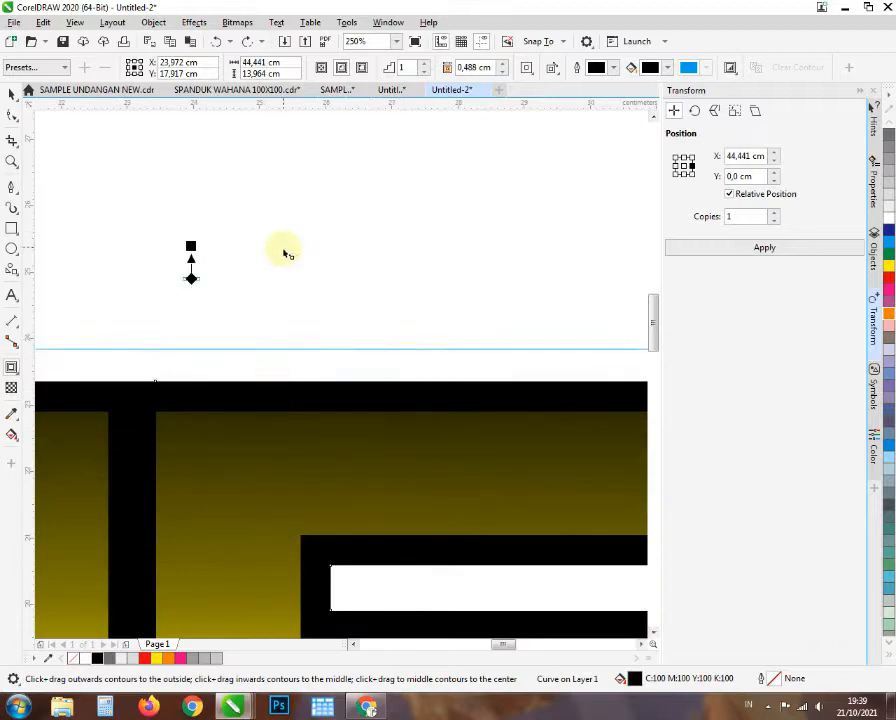
left_click_drag(287, 268, 287, 263)
scroll(281, 348, "down", 1)
left_click(11, 94)
scroll(190, 335, "down", 1)
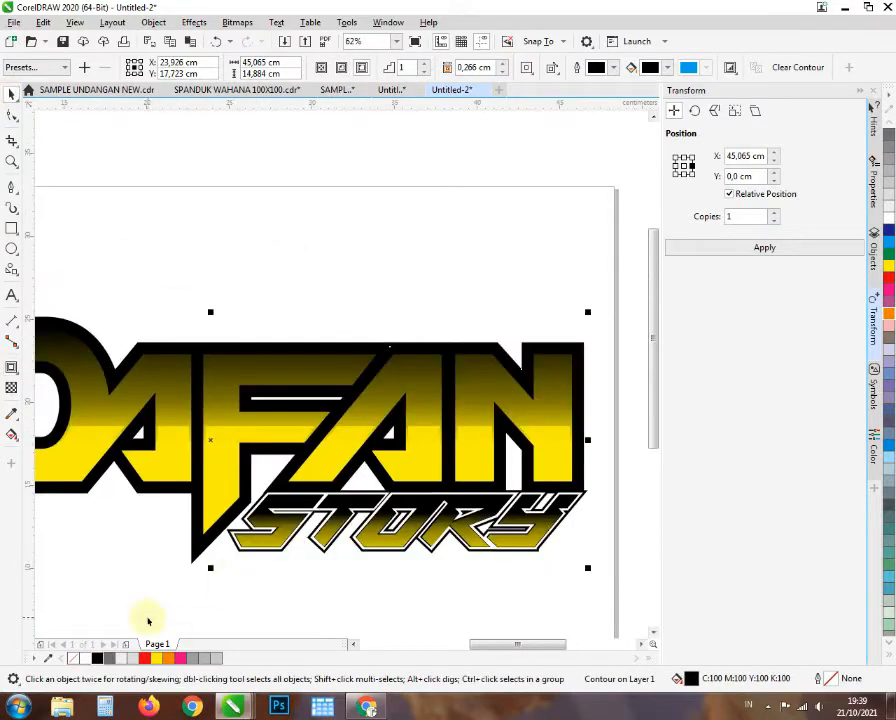
- Break the outermost contour of the DAFAN lettering apart and fill the separated curve with 20% black
left_click(147, 620)
left_click(241, 352)
key("ctrl+k")
left_click(240, 334)
left_click(241, 348)
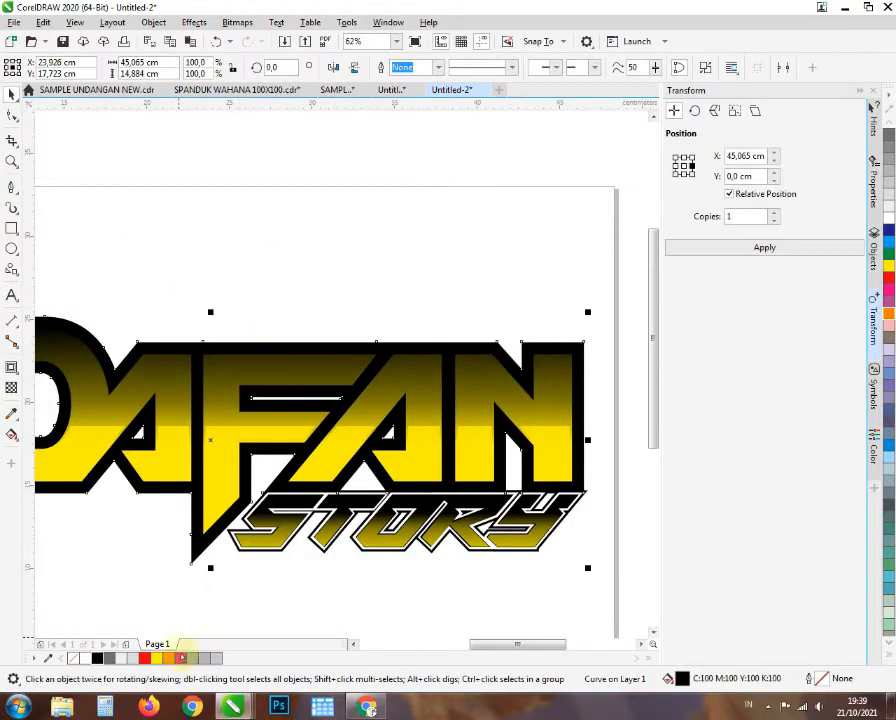
left_click(133, 658)
left_click(238, 297)
scroll(240, 340, "down", 1)
scroll(206, 346, "up", 1)
left_click(203, 340)
scroll(199, 338, "up", 1)
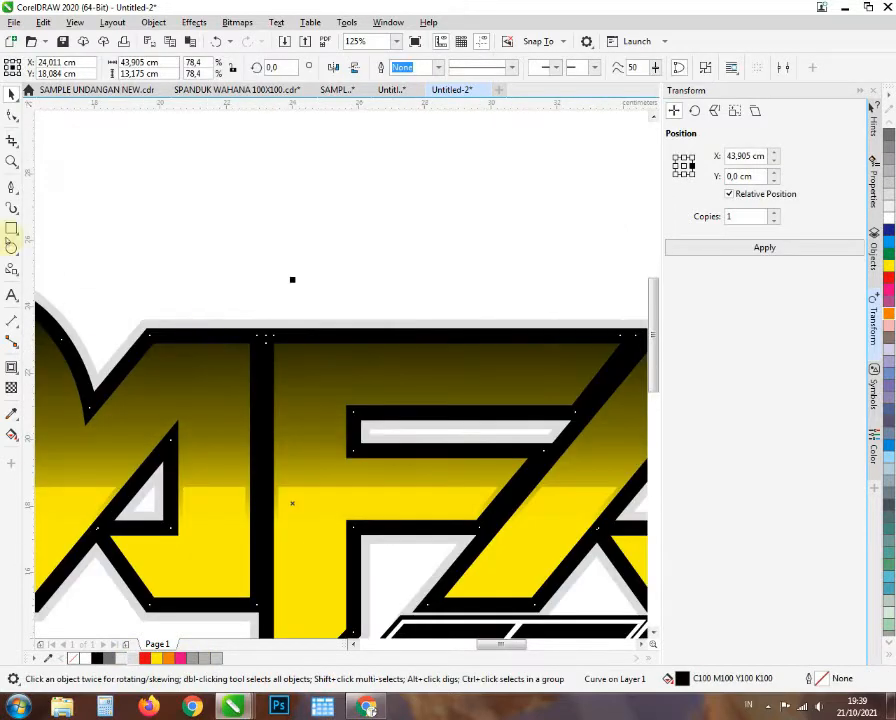
left_click_drag(237, 335, 239, 268)
key("ctrl+z")
key("Delete")
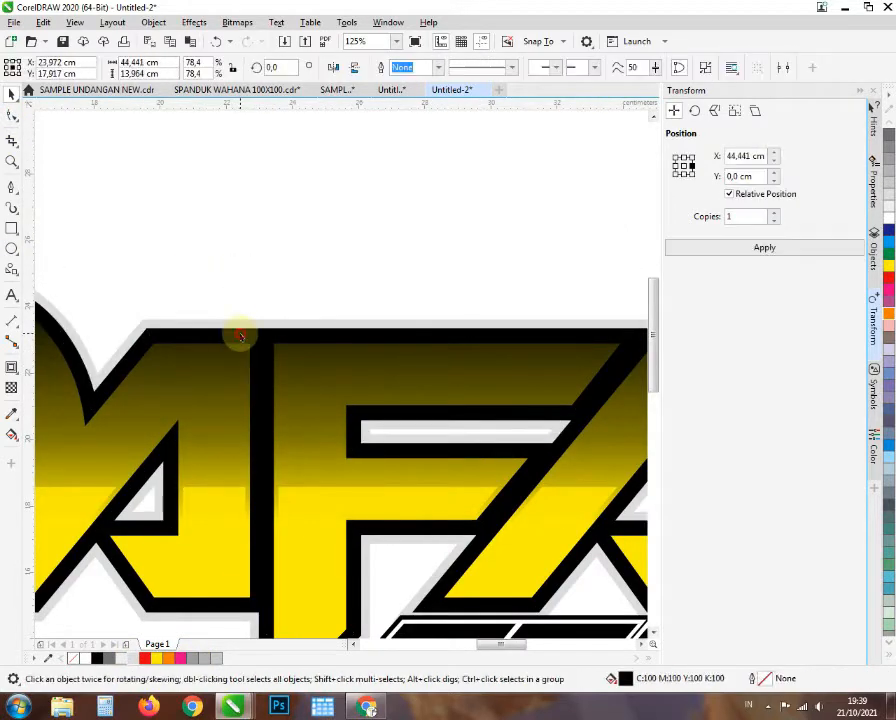
left_click_drag(240, 336, 241, 279)
key("ctrl+z")
left_click(253, 280)
left_click_drag(265, 335, 265, 277)
key("ctrl+z")
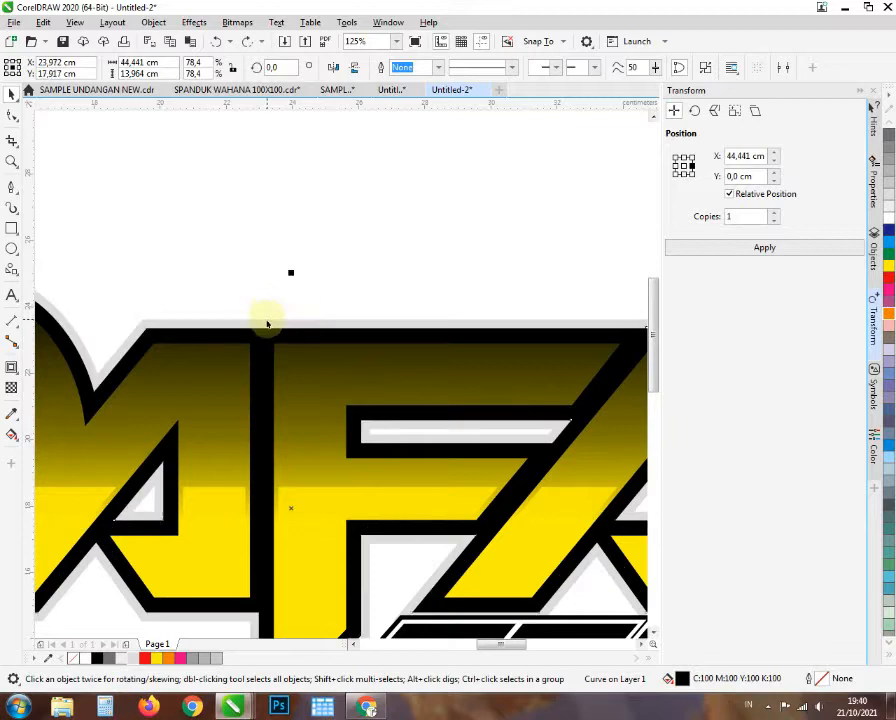
- Break the next contour inward around DAFAN apart and fill the separated curve white
key("ctrl+k")
left_click(267, 280)
left_click(267, 337)
left_click(191, 658)
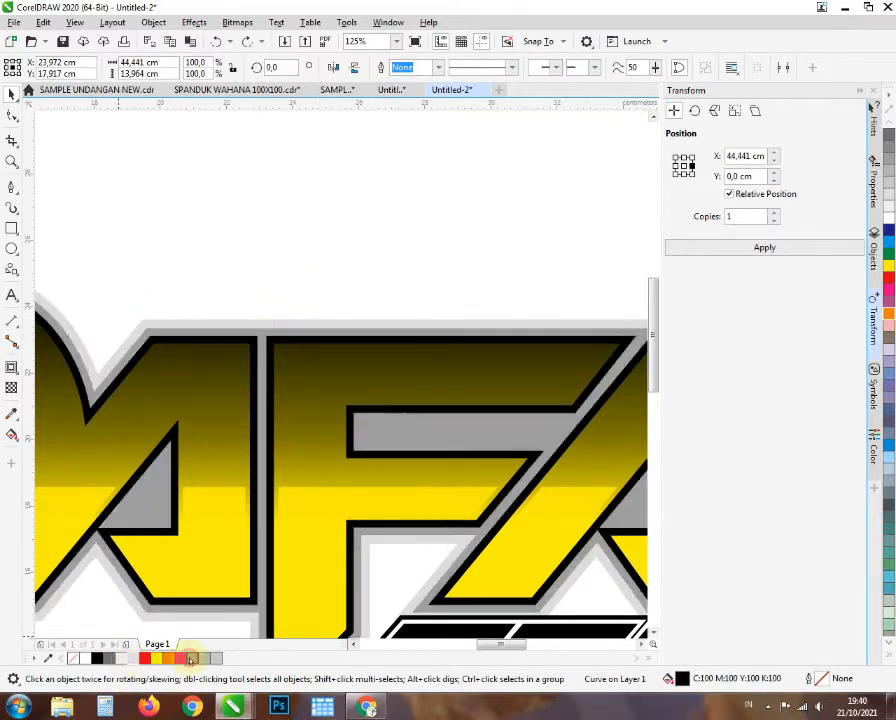
scroll(168, 353, "down", 1)
scroll(216, 350, "up", 1)
left_click(85, 658)
- Fill the outermost outline curve around the logo with black
scroll(172, 364, "up", 1)
left_click(187, 291)
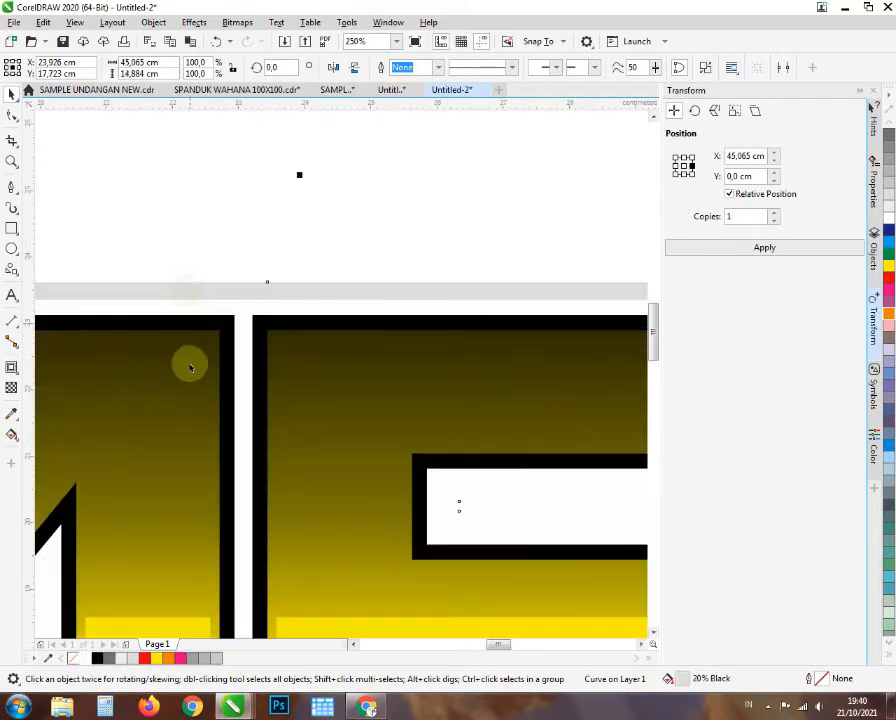
left_click(97, 658)
scroll(207, 335, "down", 2)
left_click(220, 260)
scroll(255, 308, "down", 1)
scroll(327, 312, "up", 1)
- Redraw the vertical fountain transparency on DAFAN's yellow face so it fades from black above to yellow below
left_click_drag(323, 346, 265, 358)
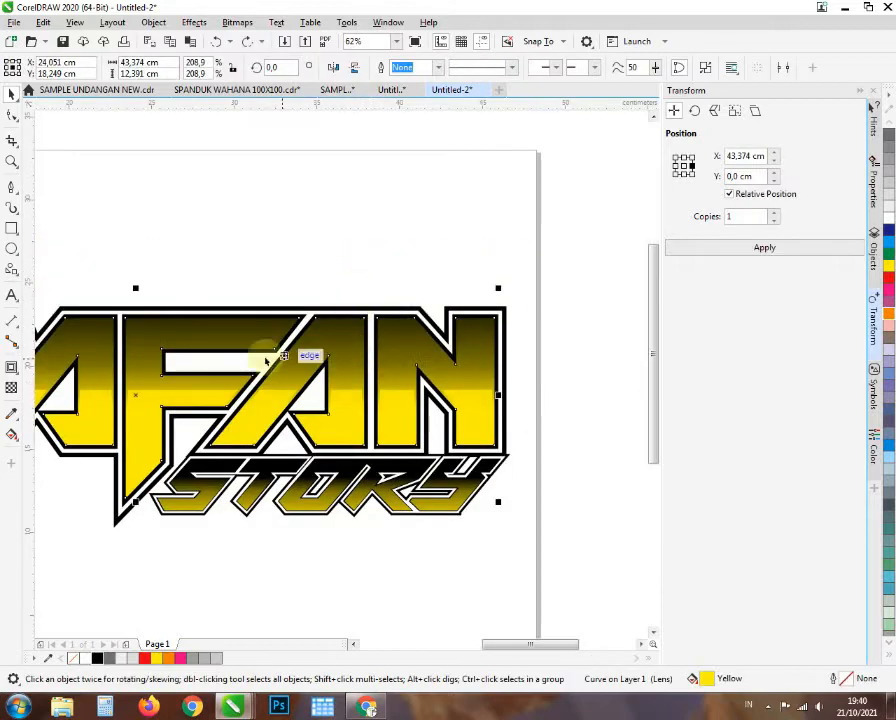
left_click(12, 387)
left_click_drag(145, 323, 145, 437)
key("space")
- Delete the separate yellow highlight shape covering the lower half of the DAFAN letters
left_click(172, 396)
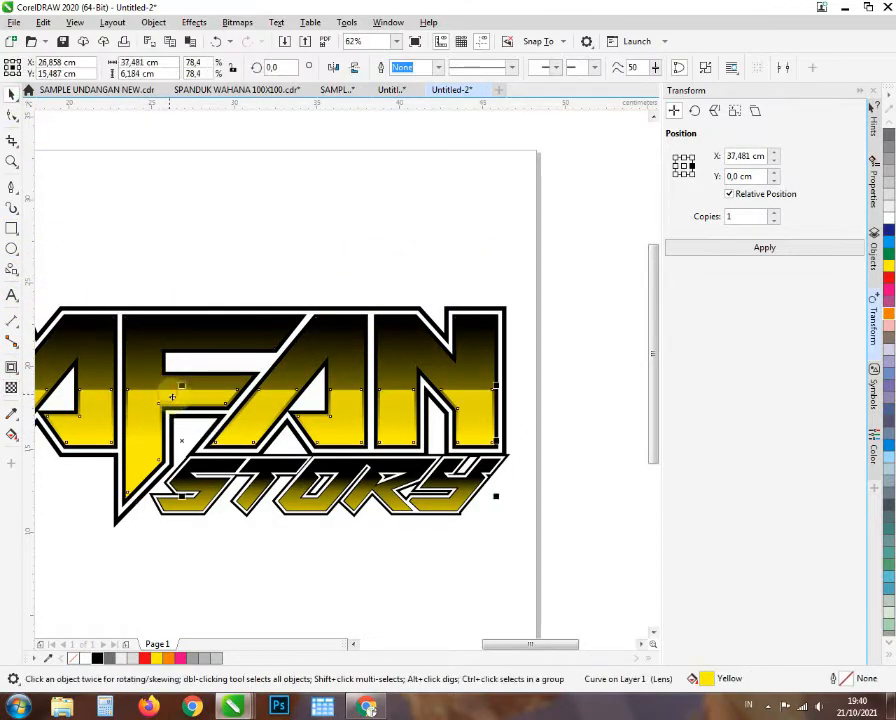
left_click_drag(172, 396, 233, 586)
scroll(228, 389, "down", 1)
scroll(279, 479, "up", 1)
key("Delete")
- Shorten the vertical transparency fade on DAFAN's yellow face, keeping black above and yellow below
scroll(280, 362, "down", 2)
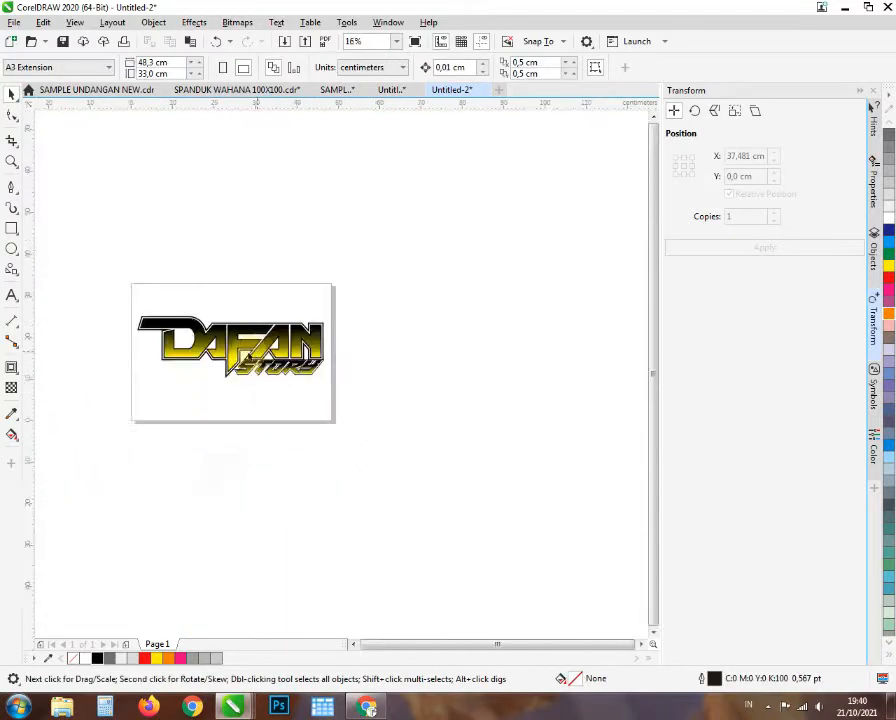
scroll(224, 332, "up", 2)
left_click(242, 300)
scroll(242, 302, "down", 1)
scroll(290, 330, "up", 1)
left_click(12, 387)
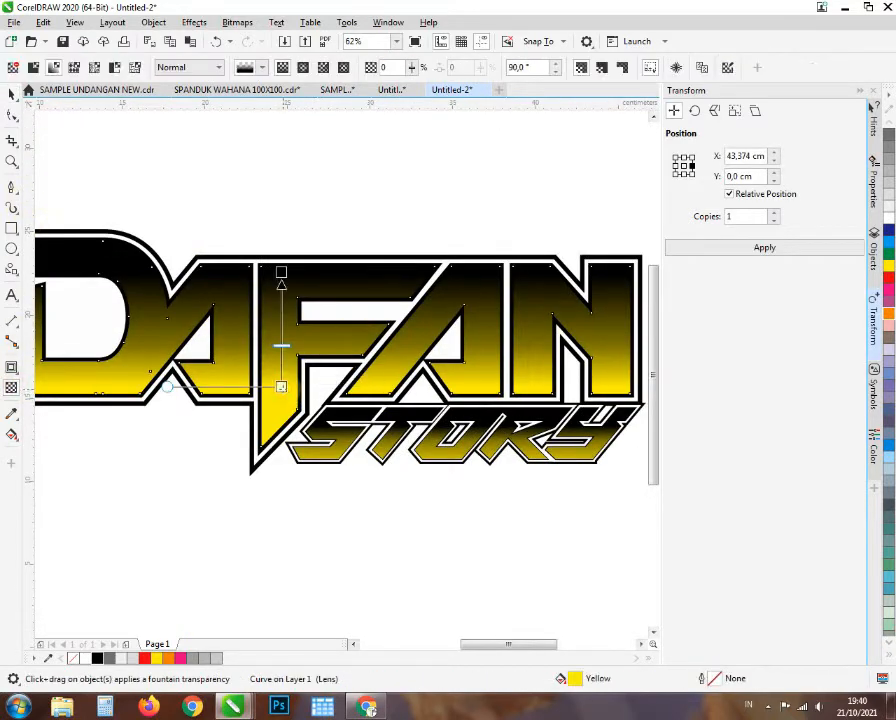
scroll(280, 355, "down", 1)
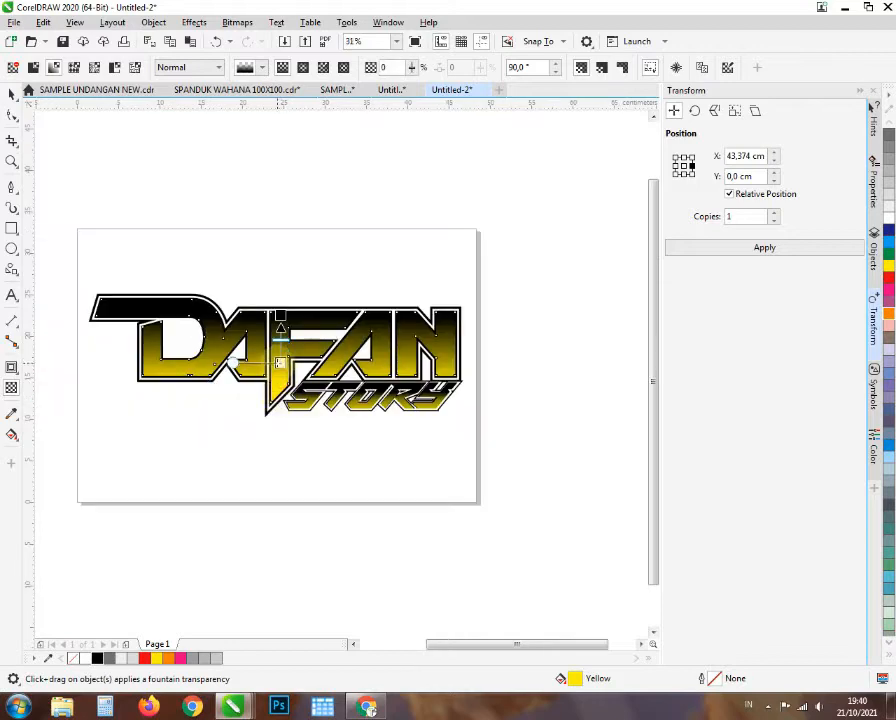
key("space")
- Try a vertical transparency on the STORY lettering that fades from yellow at the base to black above
scroll(360, 410, "up", 3)
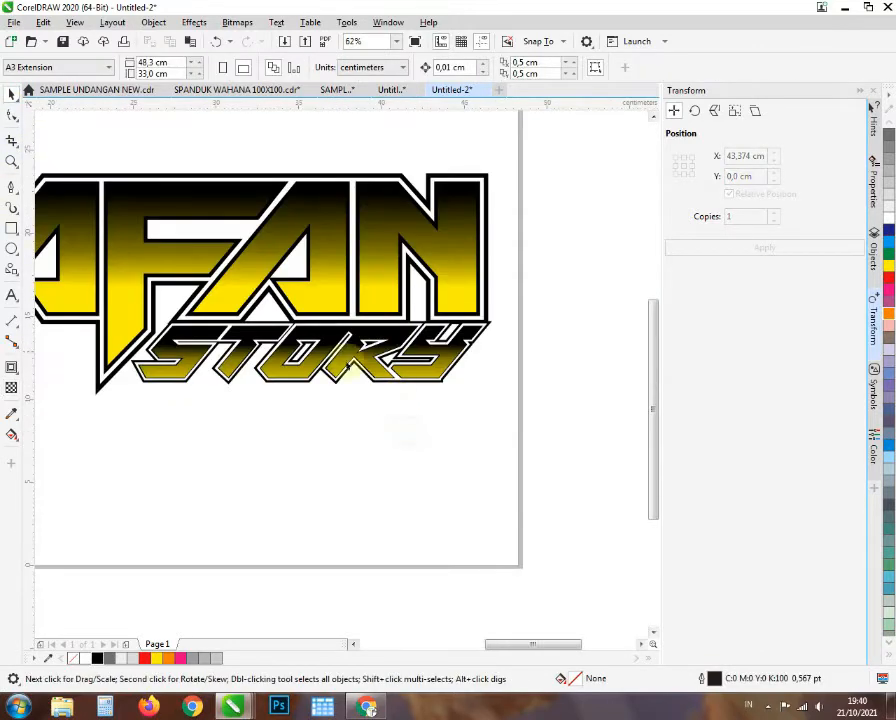
left_click(11, 386)
left_click_drag(338, 408, 338, 371)
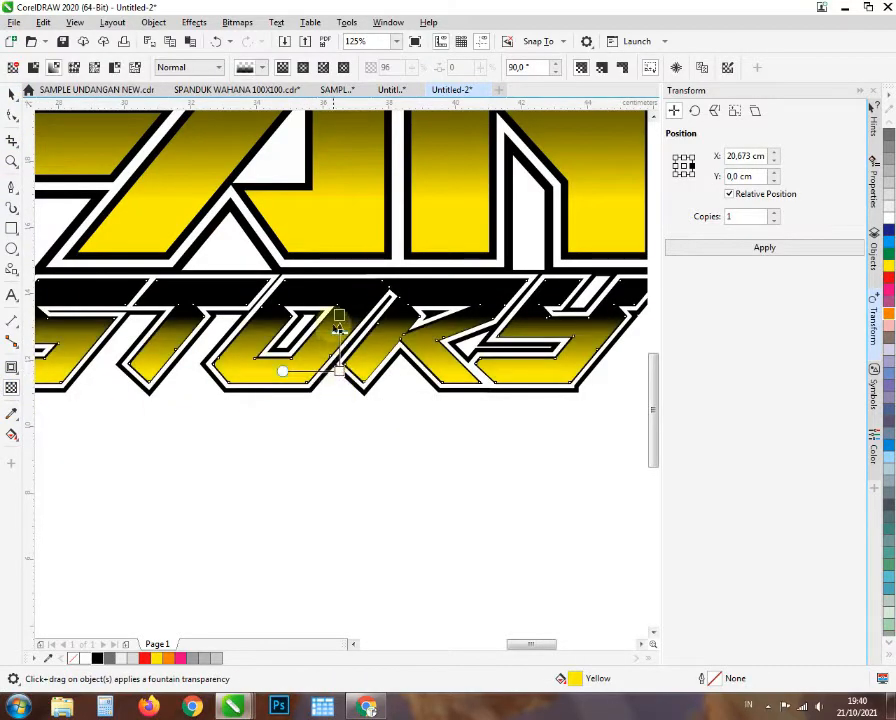
scroll(350, 376, "down", 2)
scroll(239, 336, "up", 2)
left_click(10, 93)
scroll(300, 400, "down", 2)
scroll(352, 366, "up", 2)
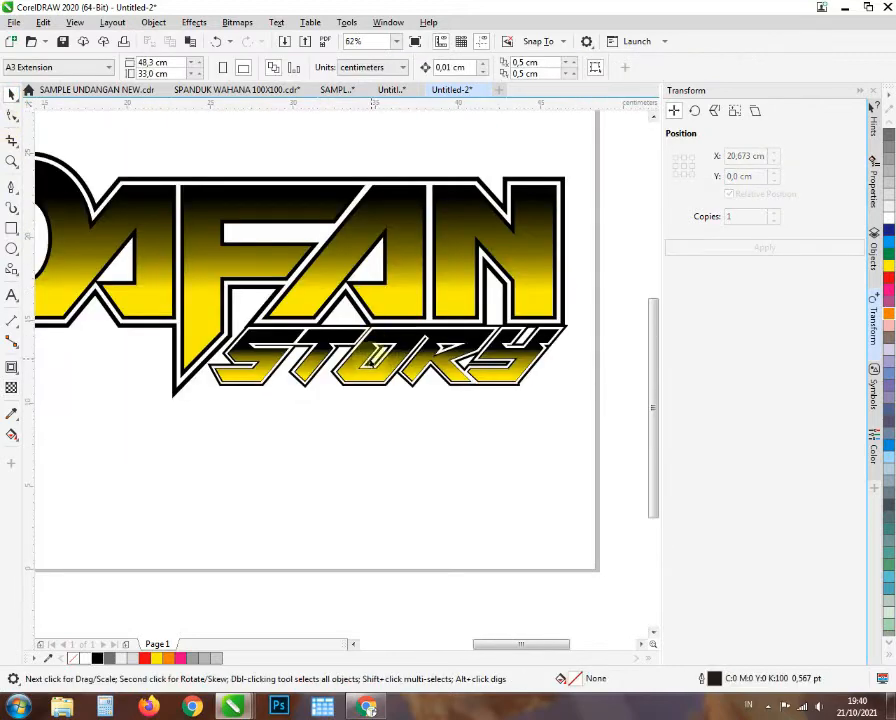
- Reverse the STORY fountain transparency to -90°, with yellow at the top fading to black at the bottom
left_click(12, 386)
scroll(297, 362, "down", 2)
scroll(338, 366, "up", 3)
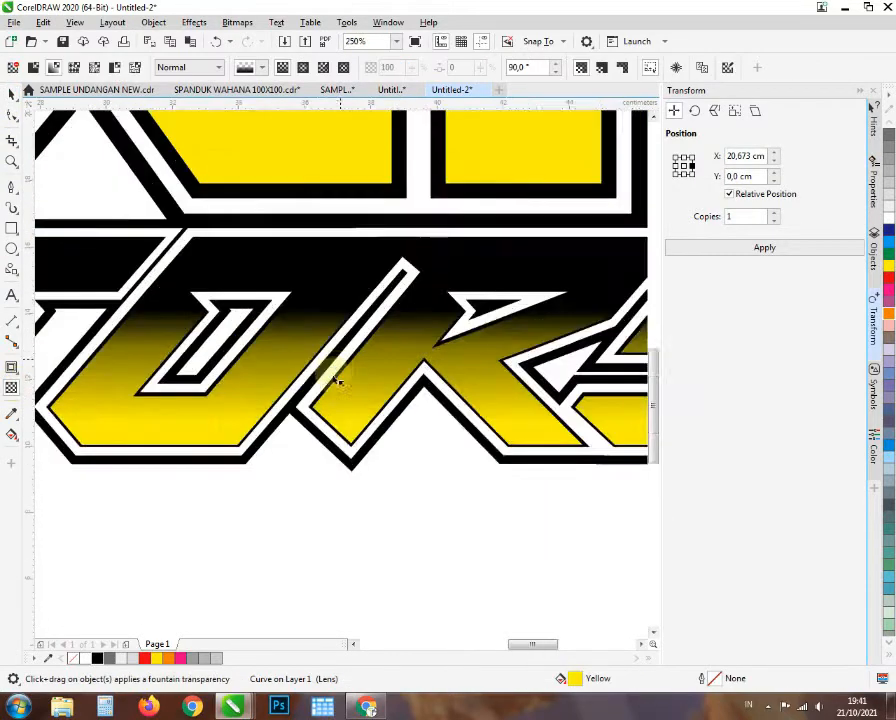
scroll(339, 370, "down", 1)
left_click_drag(321, 402, 321, 278)
left_click_drag(321, 334, 321, 371)
left_click_drag(321, 278, 321, 324)
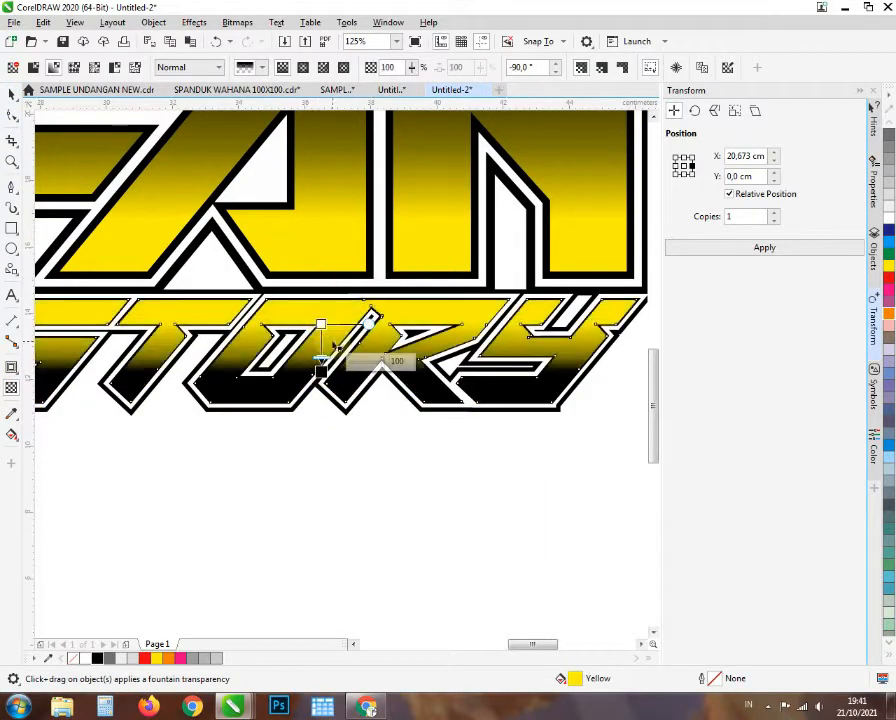
scroll(321, 352, "up", 2)
scroll(316, 356, "down", 1)
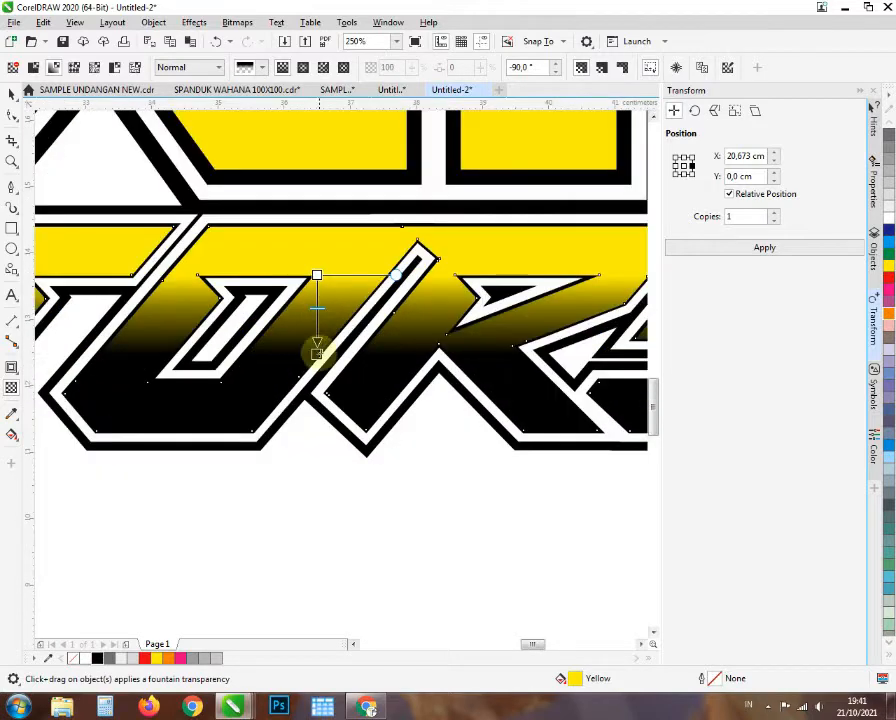
scroll(313, 323, "down", 4)
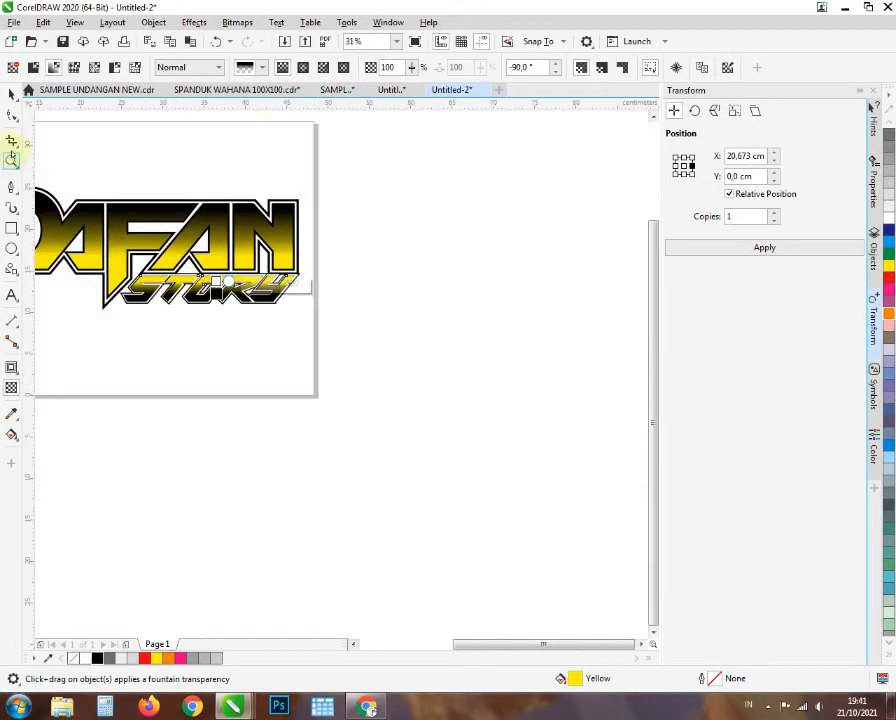
key("space")
- Recolour the gradient faces of both the DAFAN and STORY lettering red
scroll(287, 247, "up", 2)
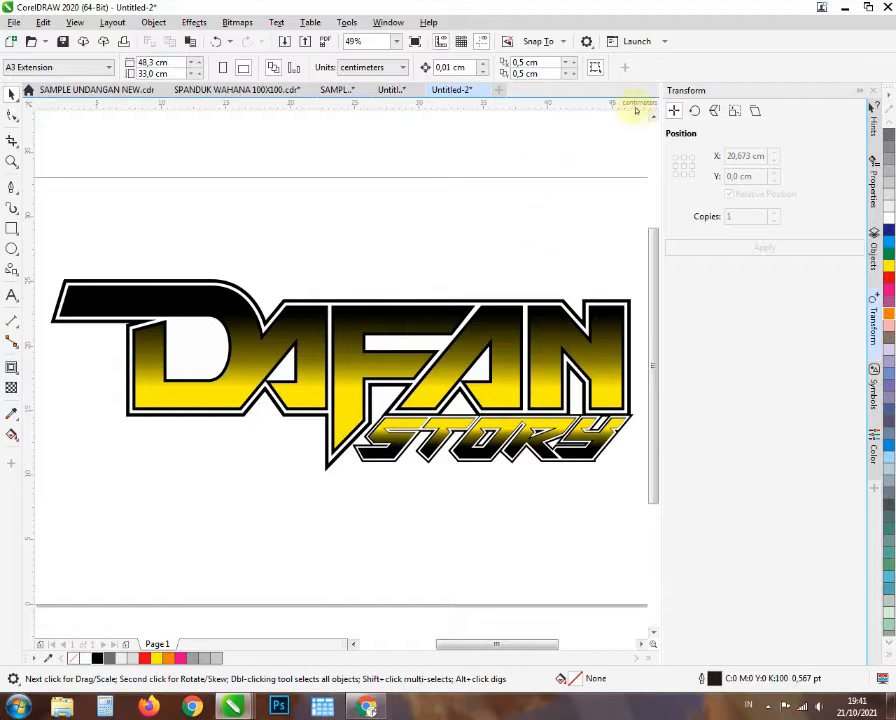
scroll(458, 262, "down", 2)
scroll(405, 360, "up", 2)
left_click(415, 320)
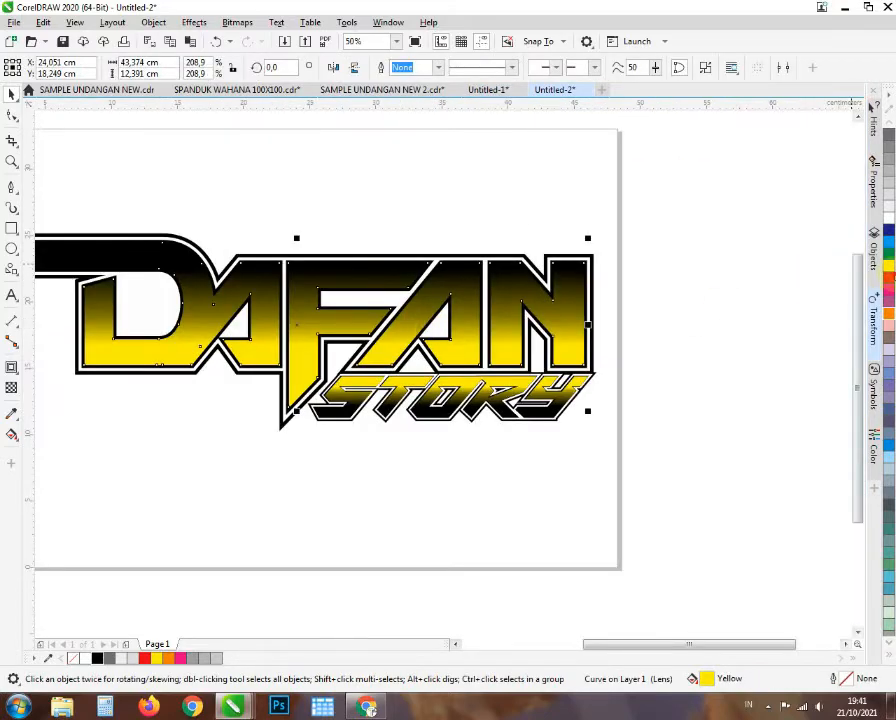
left_click(890, 278)
left_click(888, 278)
left_click(458, 414)
scroll(458, 414, "down", 2)
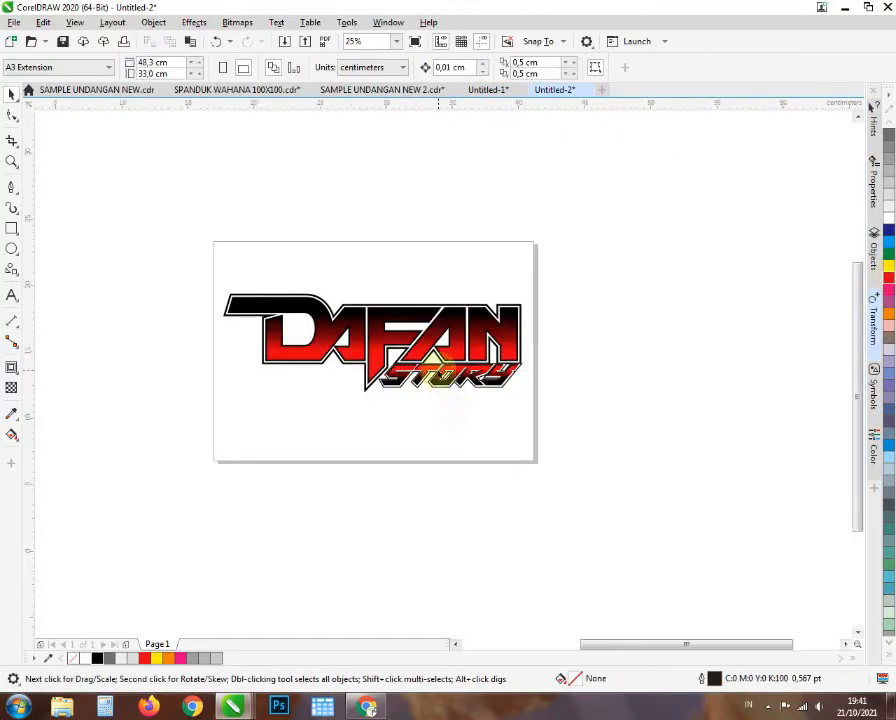
scroll(295, 323, "up", 2)
scroll(353, 380, "up", 1)
scroll(353, 380, "down", 1)
scroll(358, 372, "down", 1)
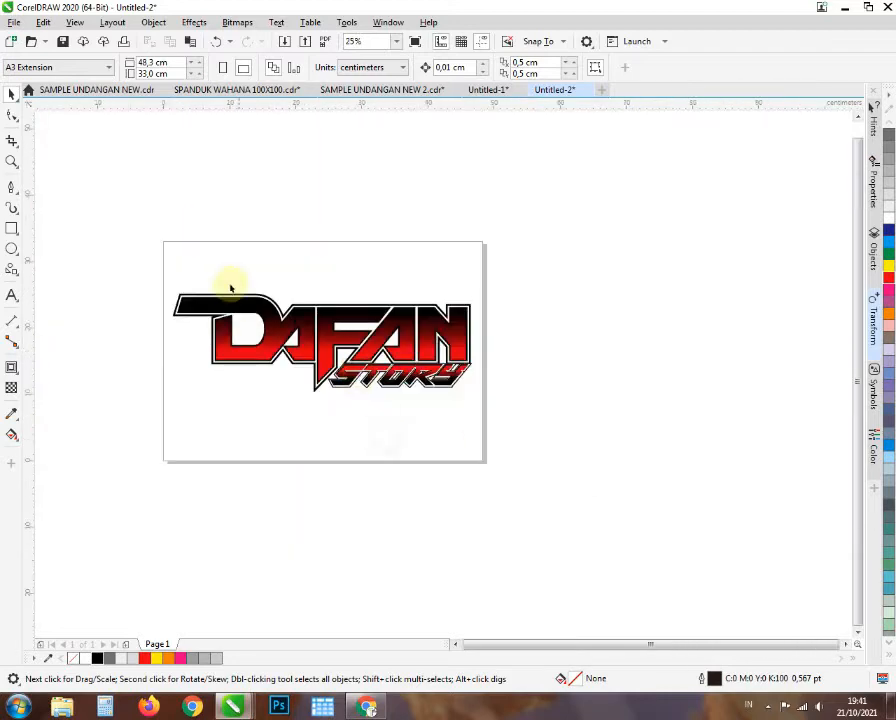
- Add the artistic text "CHANNEL" in capitals above the DAFAN lettering
scroll(231, 286, "up", 1)
key("F8")
left_click(369, 291)
scroll(380, 297, "up", 1)
type("h")
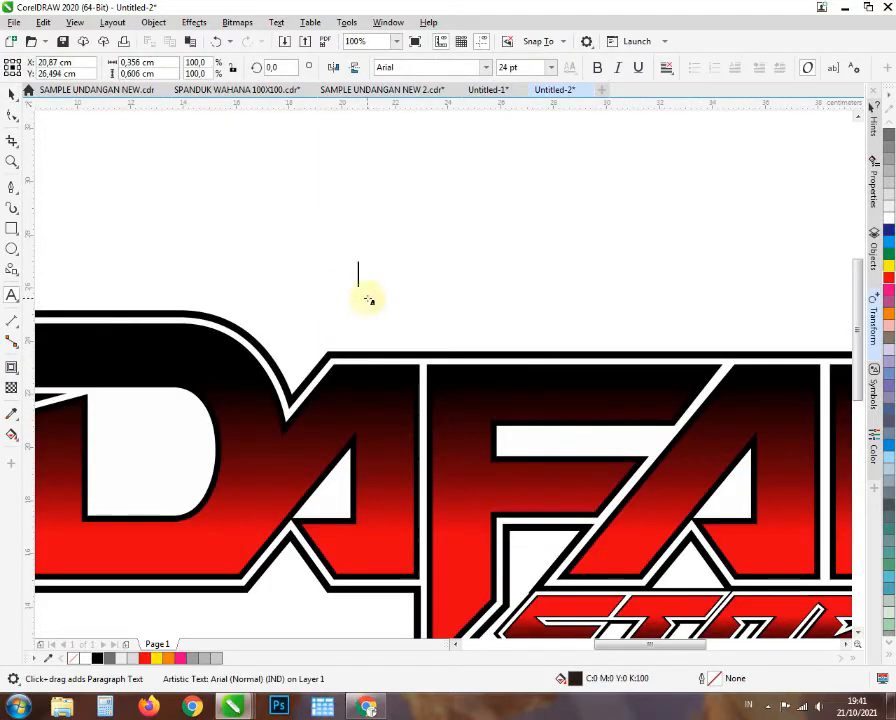
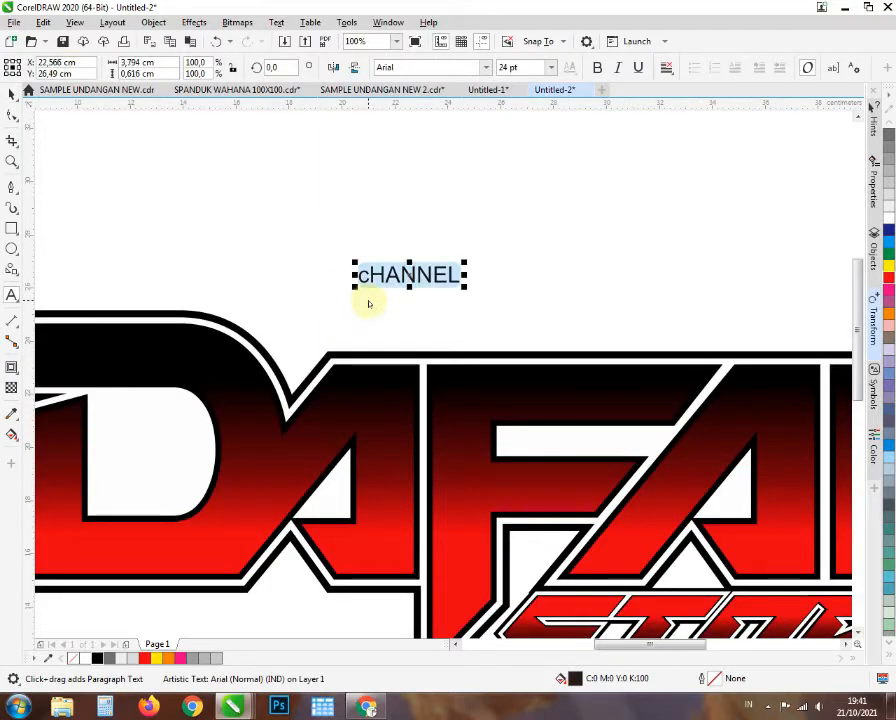
key("shift+F3")
left_click(428, 392)
- Enlarge the CHANNEL text to about 110,72 pt and set its font to Tarrget Condensed
left_click(12, 93)
scroll(338, 313, "down", 2)
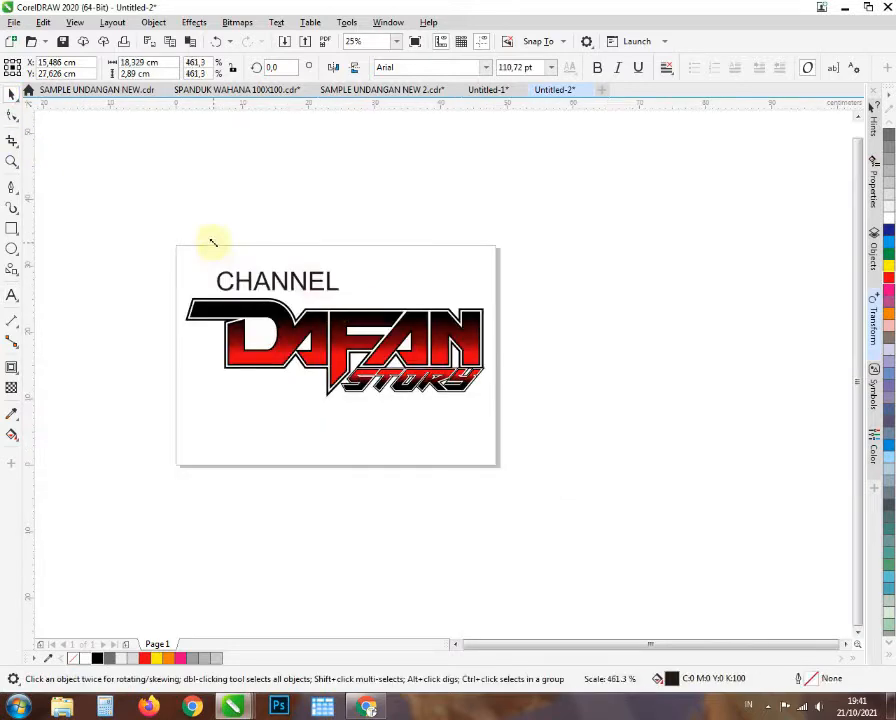
left_click(486, 67)
left_click(470, 144)
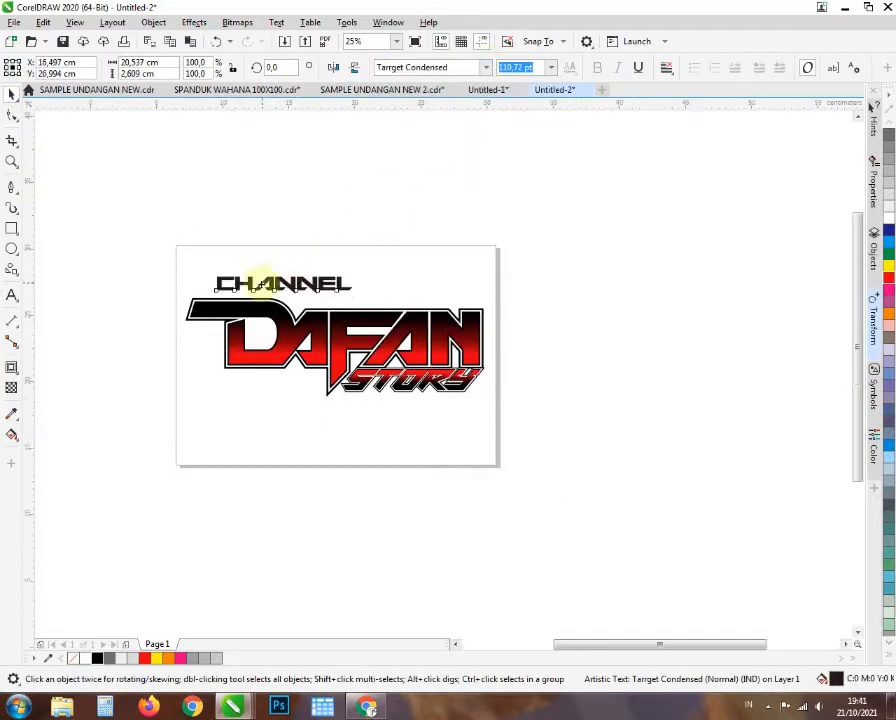
- Scale and stretch CHANNEL to about 26,7 by 3,8 cm and place it directly above AFAN, aligned with its end
scroll(188, 308, "up", 1)
left_click_drag(188, 308, 149, 314)
left_click_drag(403, 297, 451, 312)
left_click_drag(529, 297, 707, 316)
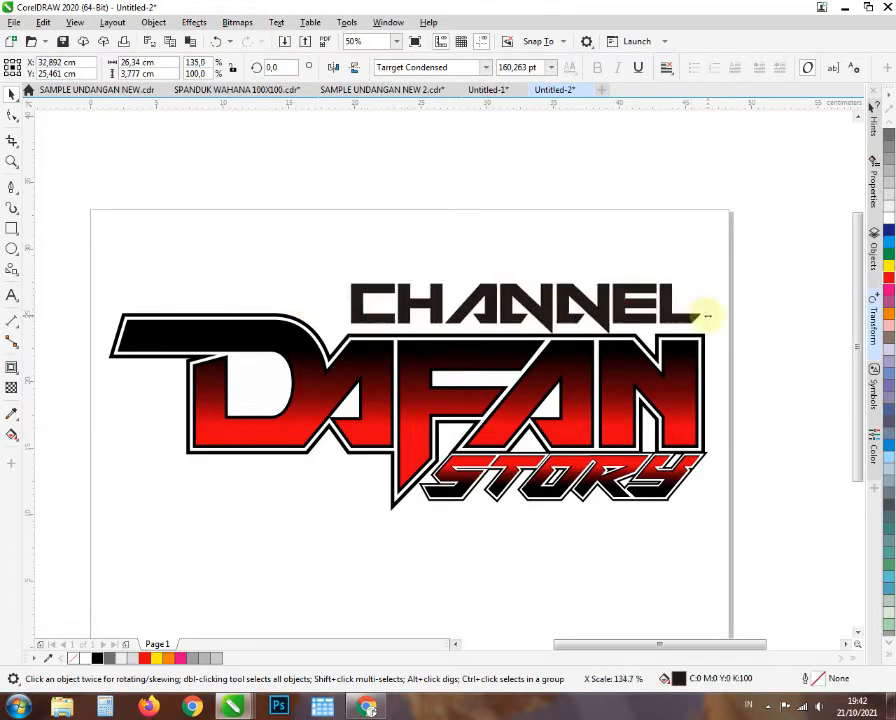
scroll(454, 318, "down", 1)
scroll(496, 309, "up", 2)
left_click_drag(494, 309, 496, 317)
left_click(330, 268)
- Convert the CHANNEL text to curves and apply a one-step inside contour with an offset of about 0,066 cm
scroll(318, 308, "down", 2)
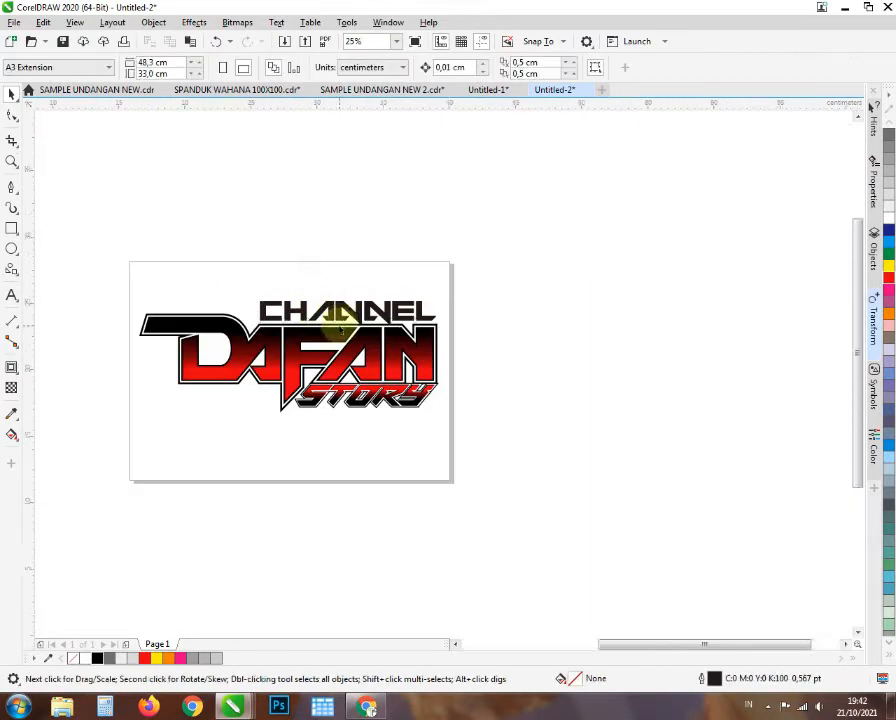
scroll(328, 360, "up", 1)
scroll(345, 240, "down", 1)
scroll(426, 458, "up", 1)
scroll(406, 404, "down", 2)
scroll(390, 296, "up", 2)
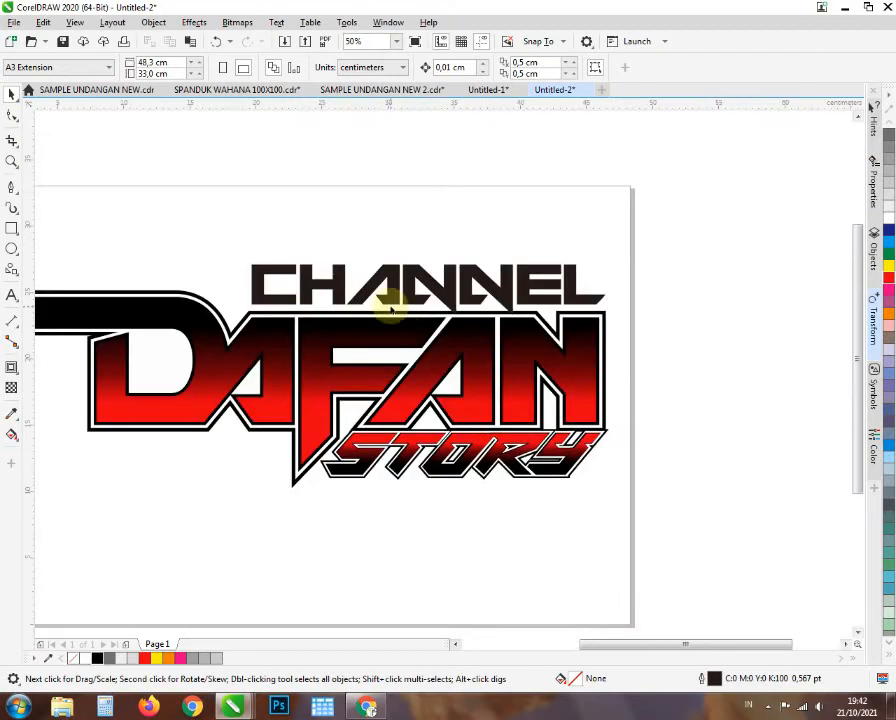
scroll(385, 285, "up", 1)
left_click(380, 278)
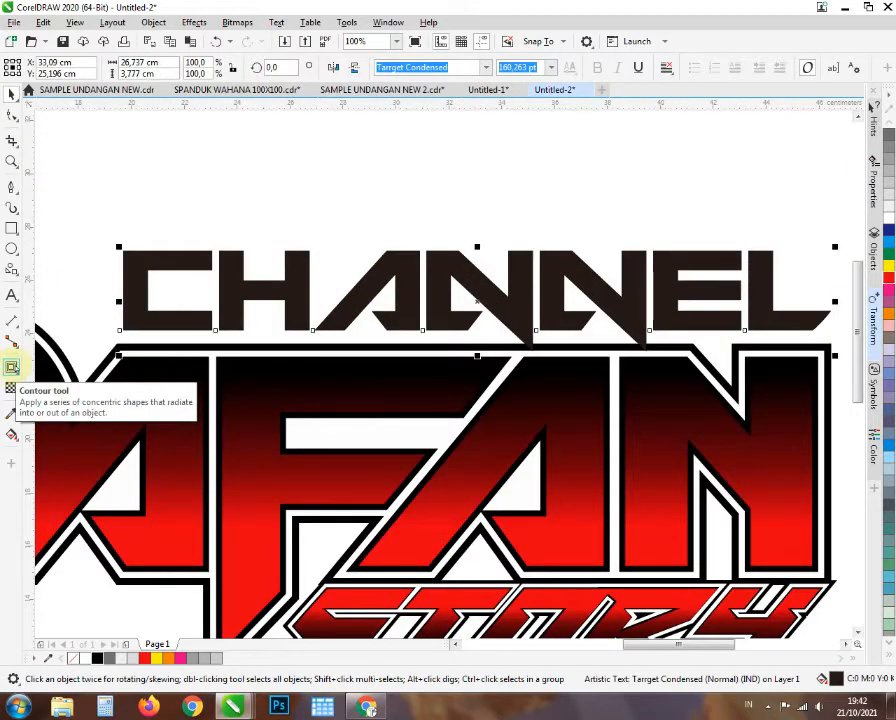
key("ctrl+q")
left_click(13, 368)
scroll(237, 240, "up", 2)
left_click_drag(224, 281, 250, 299)
left_click(144, 659)
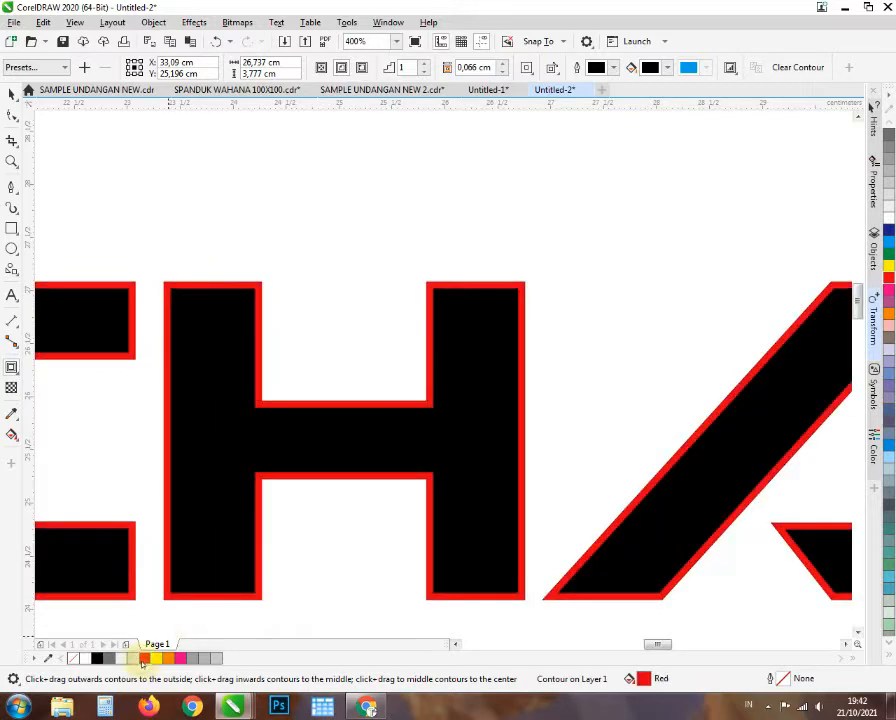
key("ctrl+z")
key("space")
left_click(124, 198)
left_click(175, 292)
left_click(190, 240)
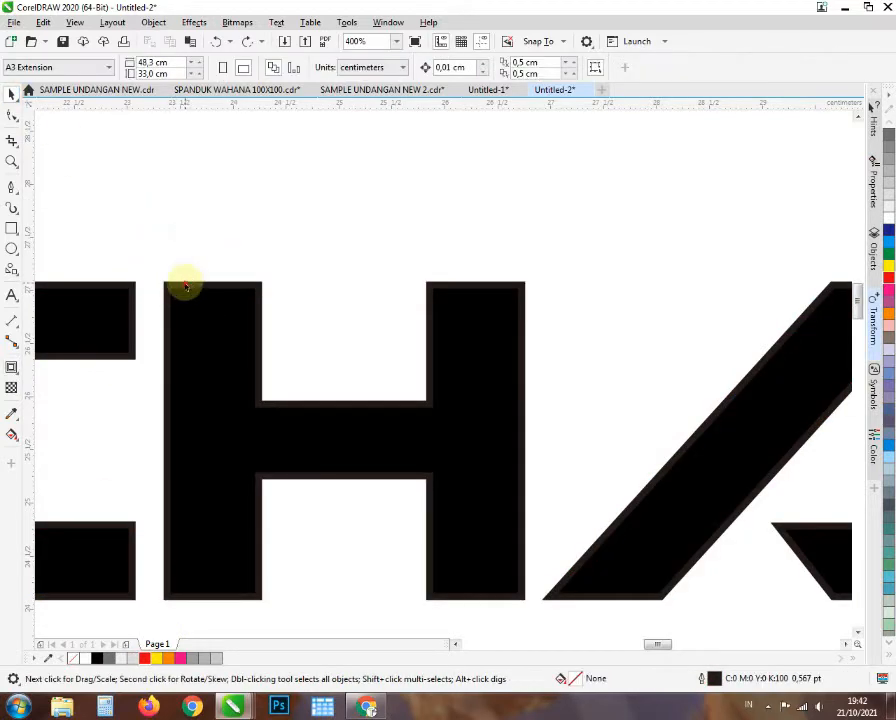
left_click(187, 286)
left_click_drag(206, 320, 222, 274)
key("ctrl+z")
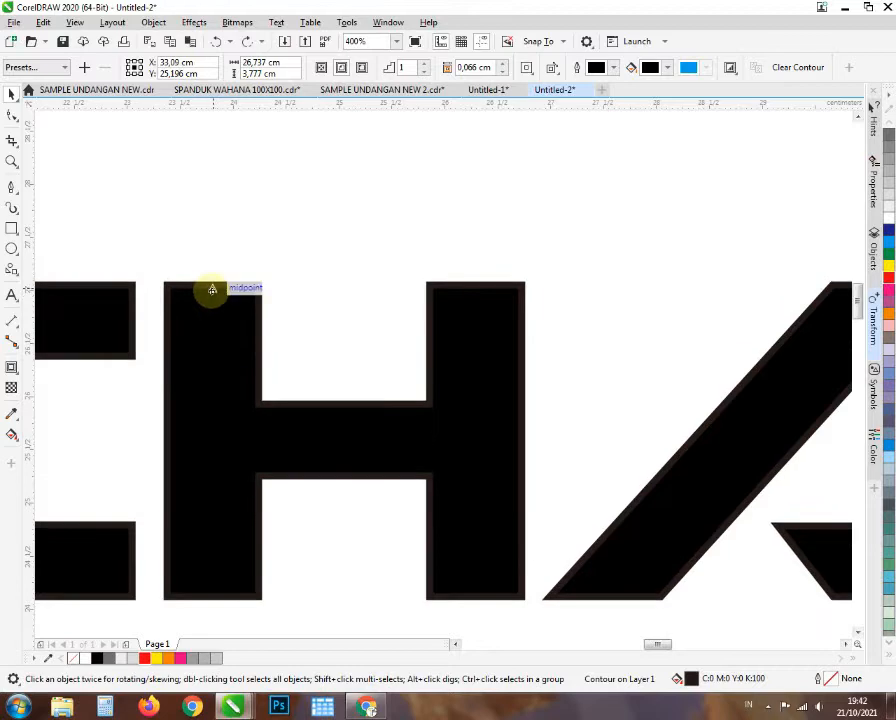
- Break the CHANNEL contour apart and fill the inner letter shapes red
key("ctrl+k")
left_click(204, 226)
left_click(174, 335)
left_click(144, 658)
scroll(262, 294, "down", 2)
scroll(262, 381, "up", 2)
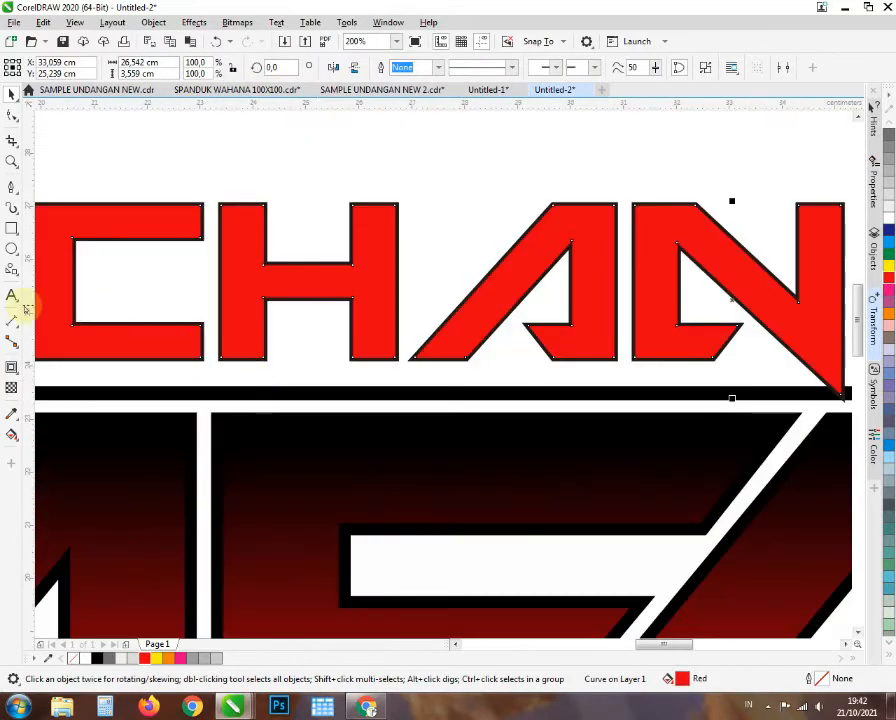
- Apply a -90° linear transparency to the red CHANNEL letter faces, fading from opaque red at the tops into the dark base below
left_click(12, 388)
left_click_drag(246, 342, 245, 268)
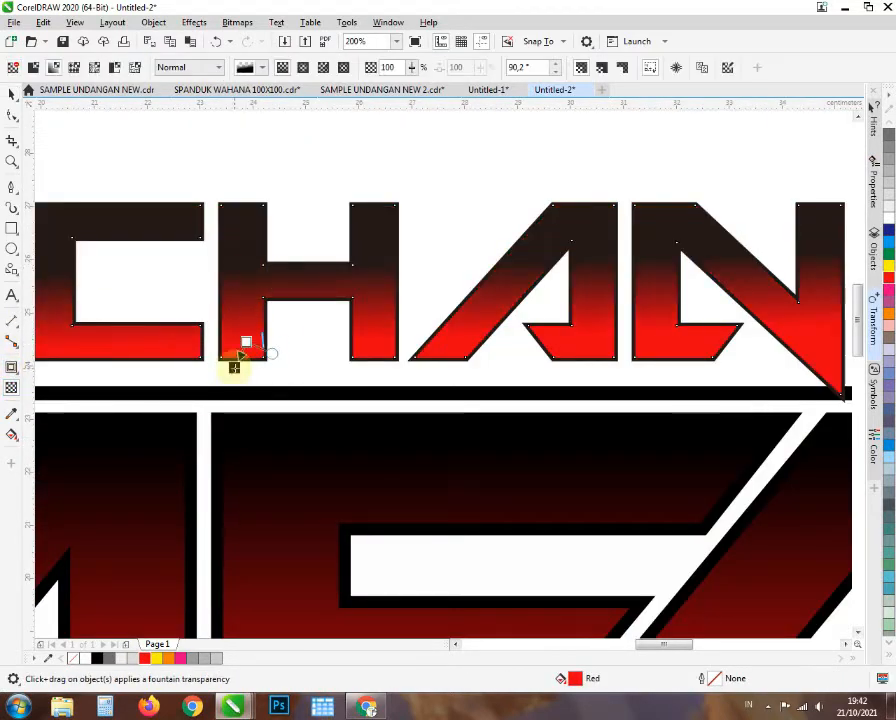
left_click_drag(234, 368, 246, 386)
left_click_drag(246, 342, 246, 238)
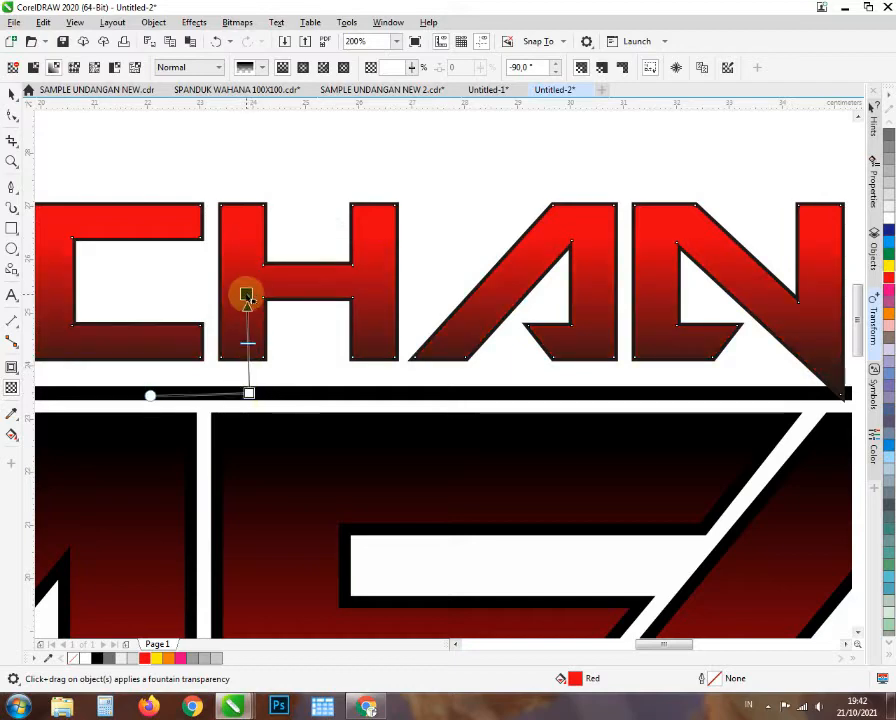
left_click_drag(247, 296, 255, 395)
left_click_drag(250, 283, 248, 335)
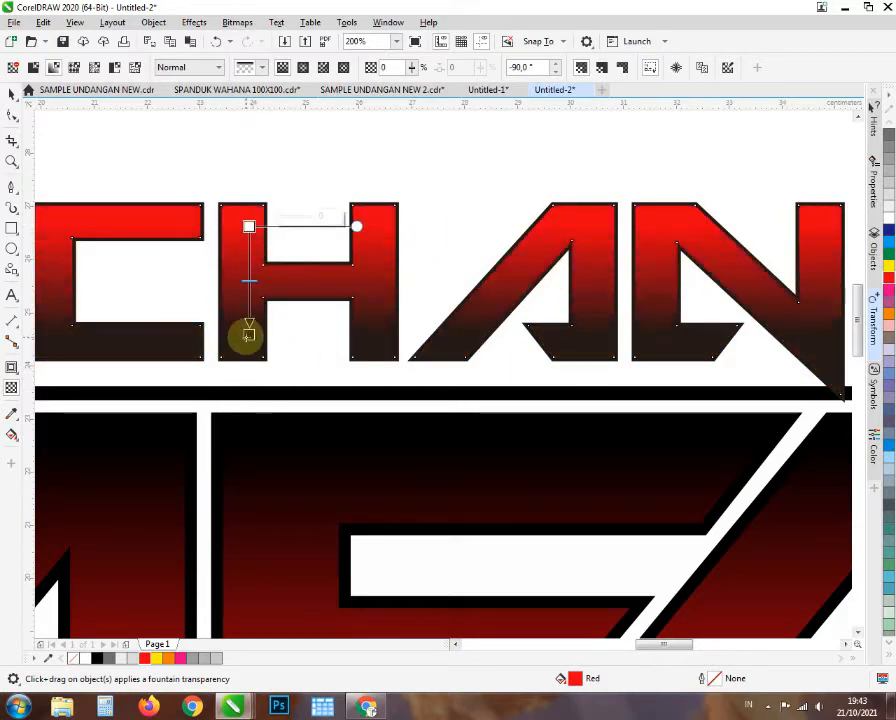
left_click(14, 93)
scroll(236, 232, "down", 2)
scroll(254, 256, "up", 2)
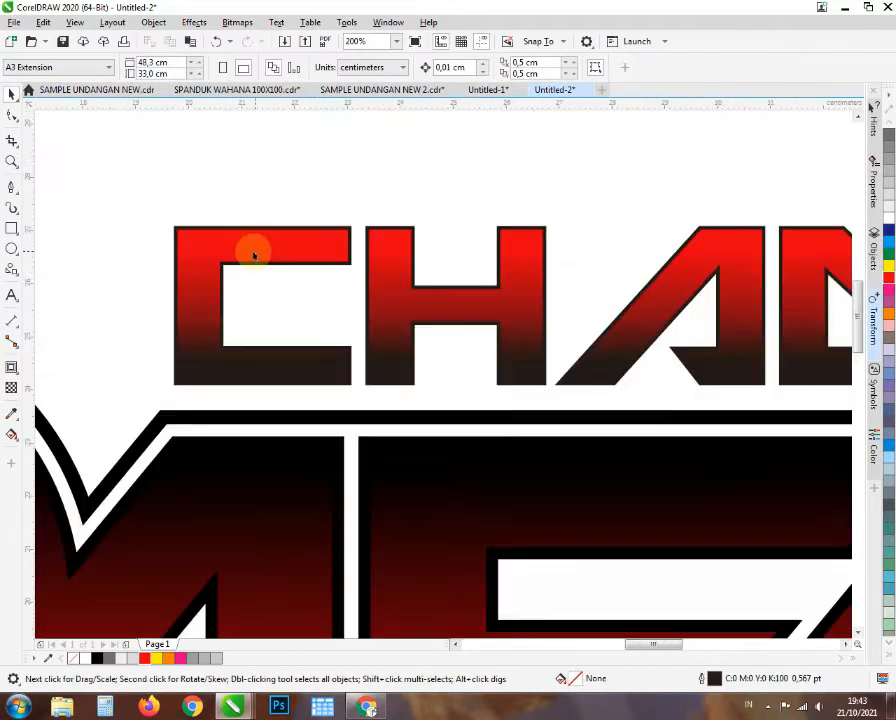
- Fill the CHANNEL base shape behind the red faces with black (C100 M100 Y100 K100)
scroll(205, 235, "up", 3)
left_click(223, 226)
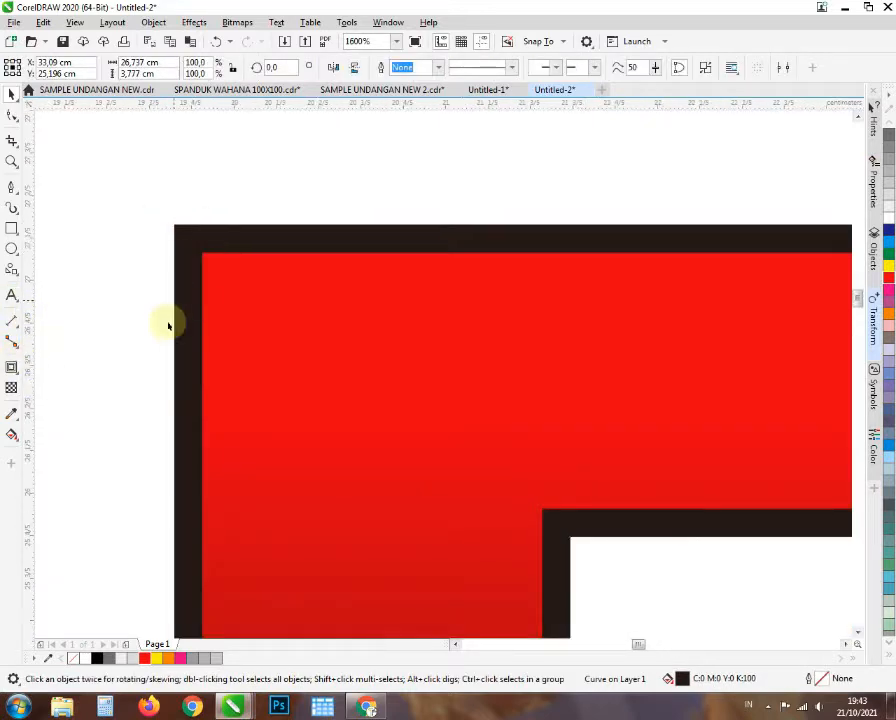
scroll(174, 301, "down", 1)
left_click(97, 657)
scroll(110, 405, "down", 2)
scroll(198, 360, "up", 3)
- Add a one-step outside contour of about 0,069 cm to CHANNEL and fill the separated outline with 20% Black
left_click(12, 368)
scroll(106, 439, "down", 1)
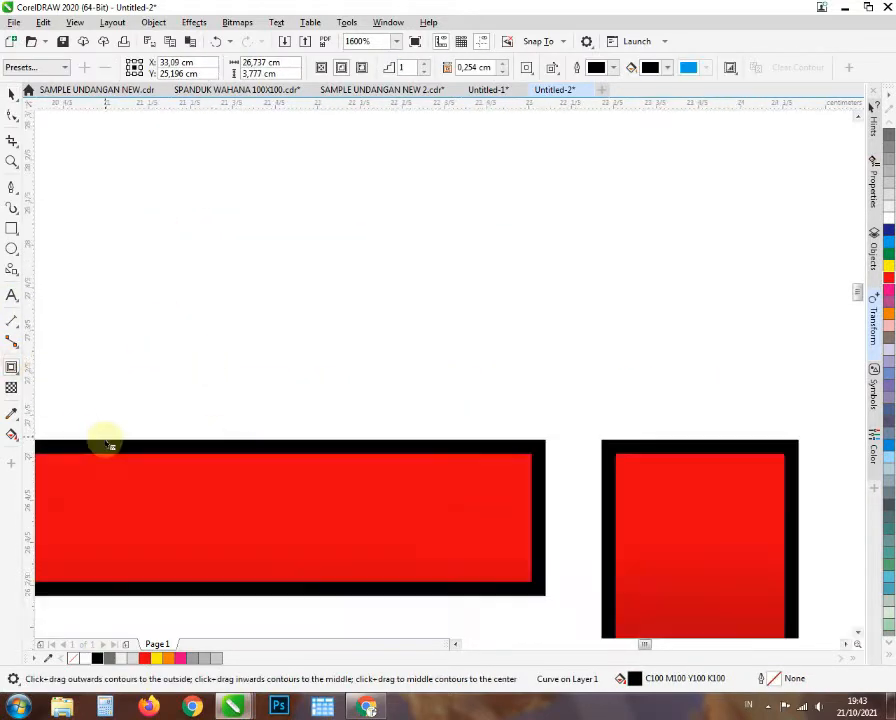
scroll(110, 445, "down", 1)
left_click_drag(236, 452, 242, 432)
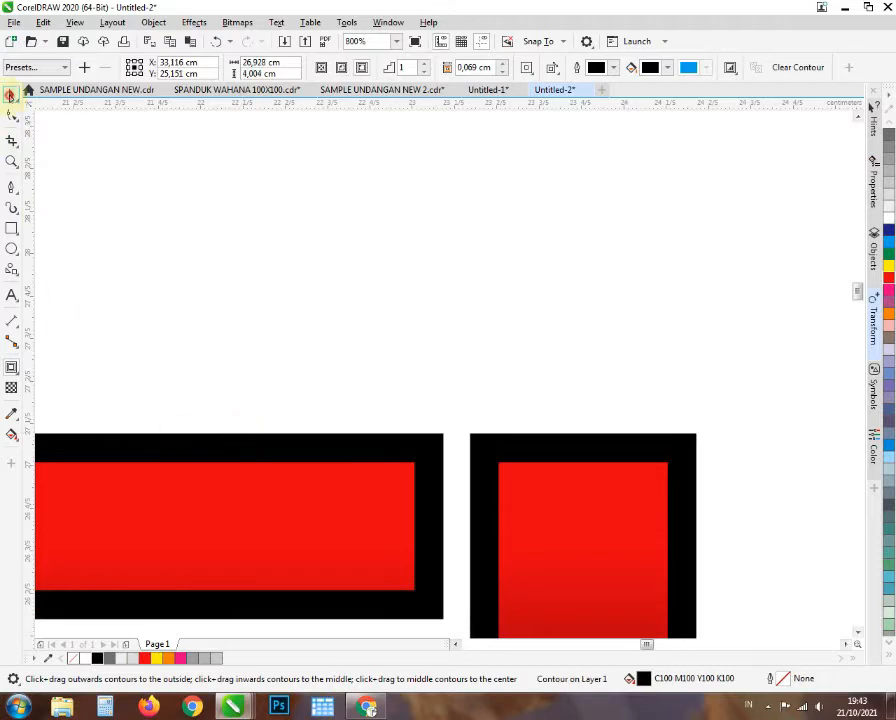
left_click(9, 94)
key("ctrl+k")
left_click(253, 443)
left_click(121, 658)
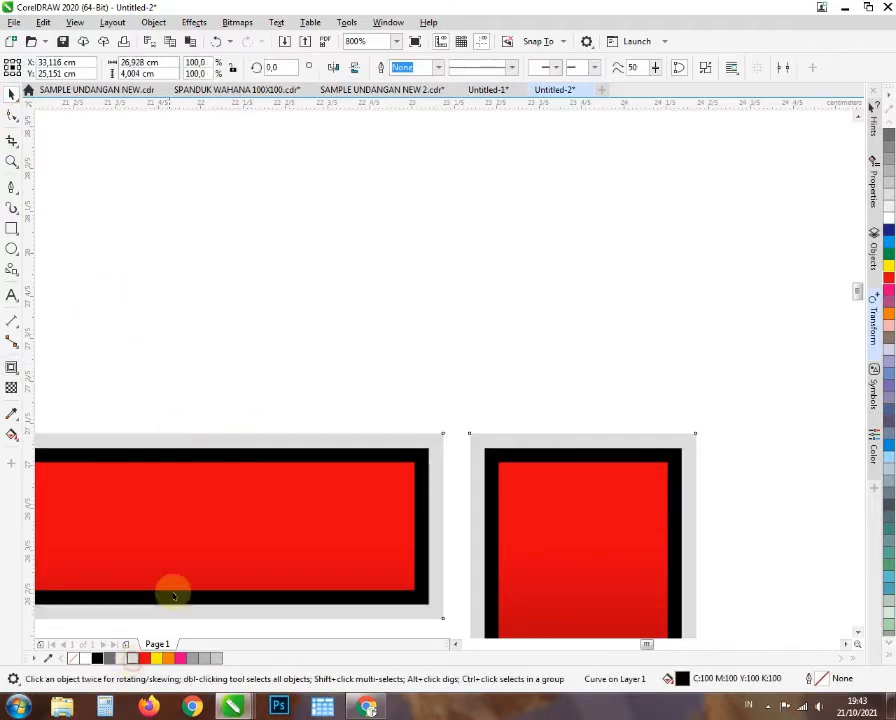
left_click(235, 380)
- Add an outside contour of about 0,103 cm around the grey CHANNEL outline and break it apart
scroll(290, 423, "down", 3)
scroll(255, 530, "up", 1)
scroll(208, 236, "up", 1)
left_click(234, 414)
scroll(178, 408, "up", 1)
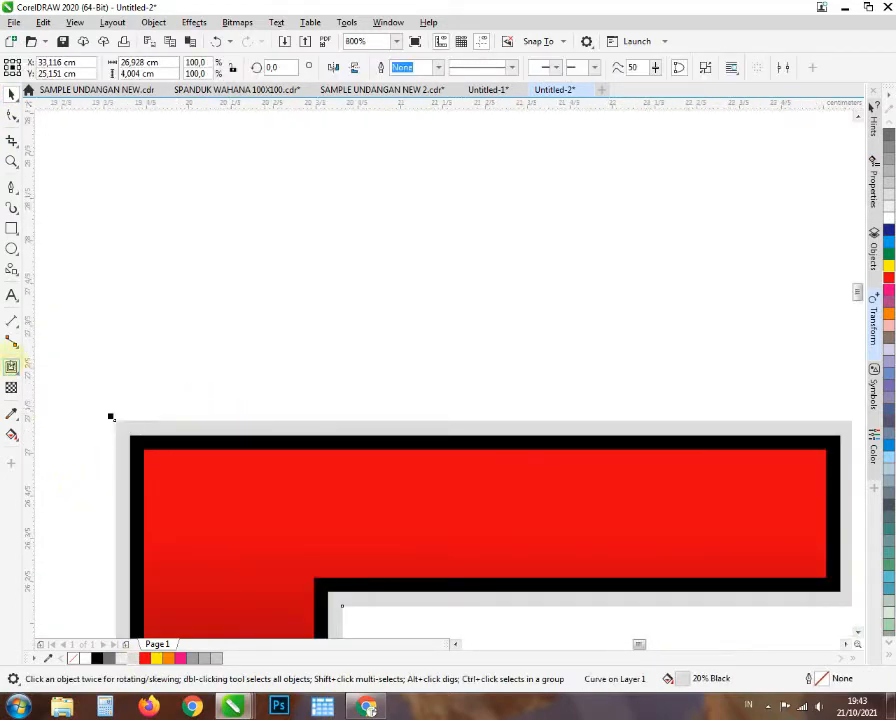
left_click(11, 368)
left_click_drag(251, 402, 250, 402)
scroll(238, 429, "down", 3)
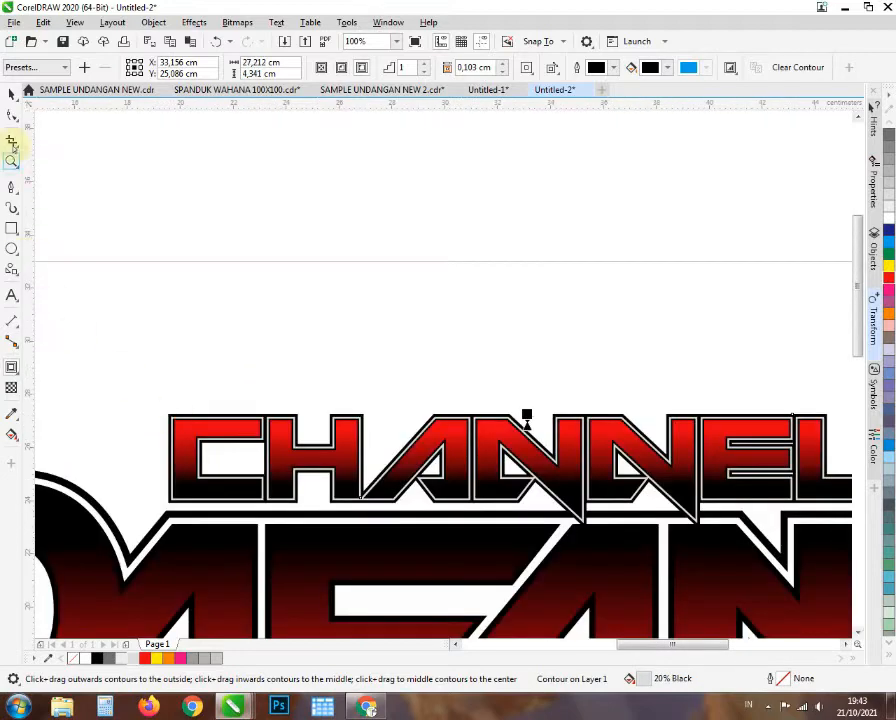
left_click(11, 95)
scroll(222, 414, "up", 1)
key("ctrl+k")
left_click(204, 397)
scroll(204, 397, "up", 2)
left_click(201, 485)
key("ctrl+k")
- Fill the grey CHANNEL outline with white
left_click(254, 500)
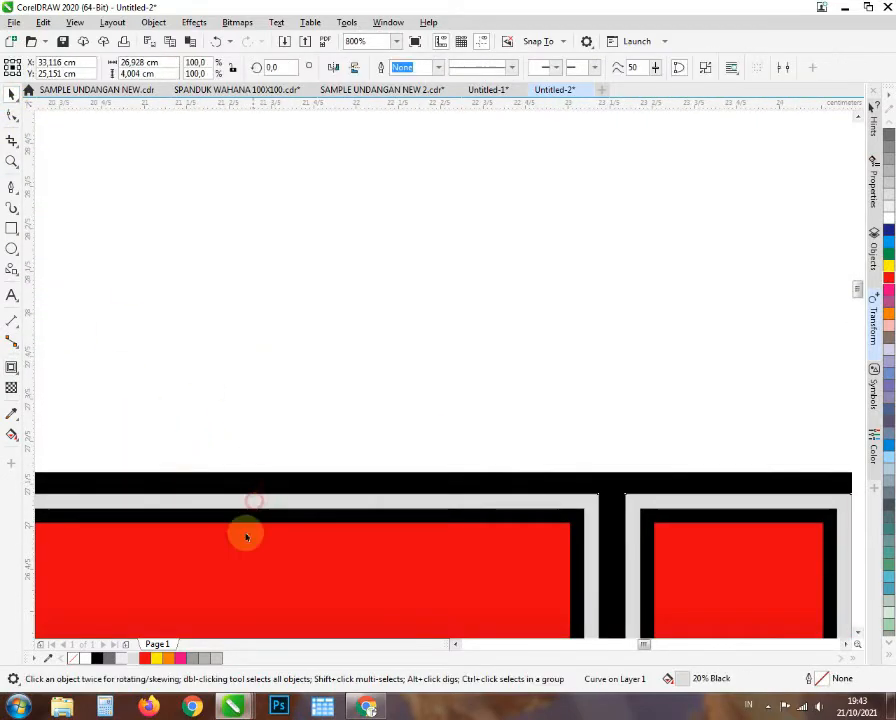
left_click(121, 658)
left_click(85, 658)
left_click(274, 363)
- Move the complete CHANNEL lettering down so its lower edge overlaps the top outline of AFAN, aligned with the end of DAFAN
scroll(274, 363, "down", 4)
left_click_drag(202, 333, 296, 379)
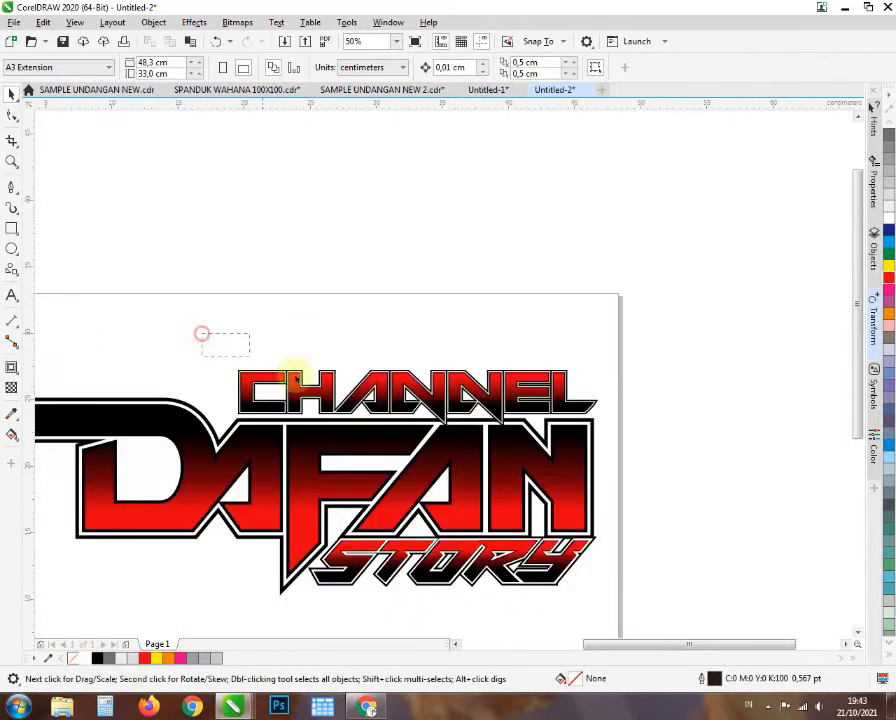
left_click_drag(614, 428, 614, 430)
scroll(472, 414, "up", 4)
scroll(462, 426, "down", 4)
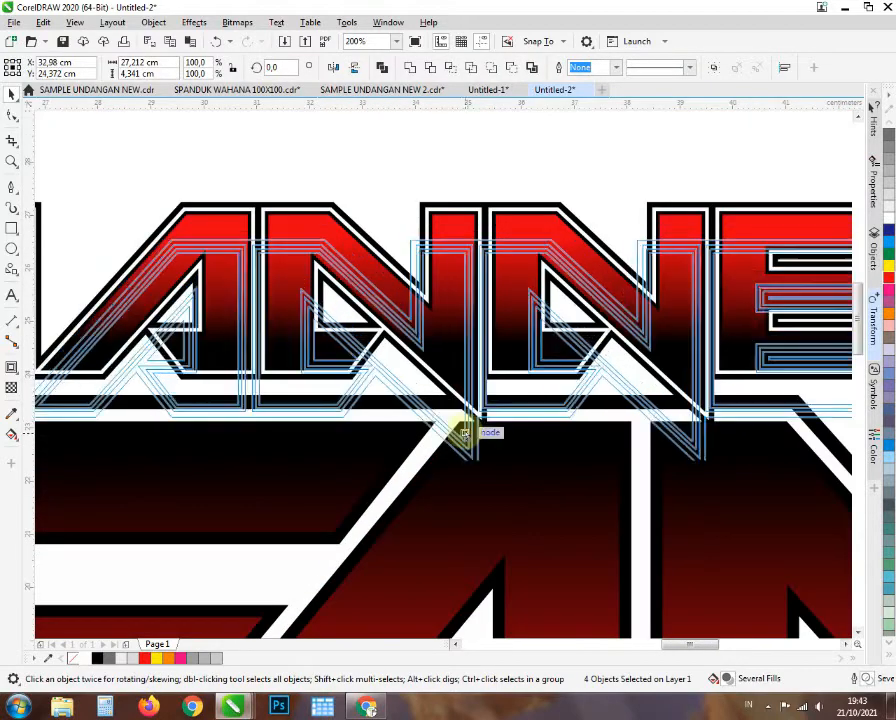
scroll(364, 408, "up", 3)
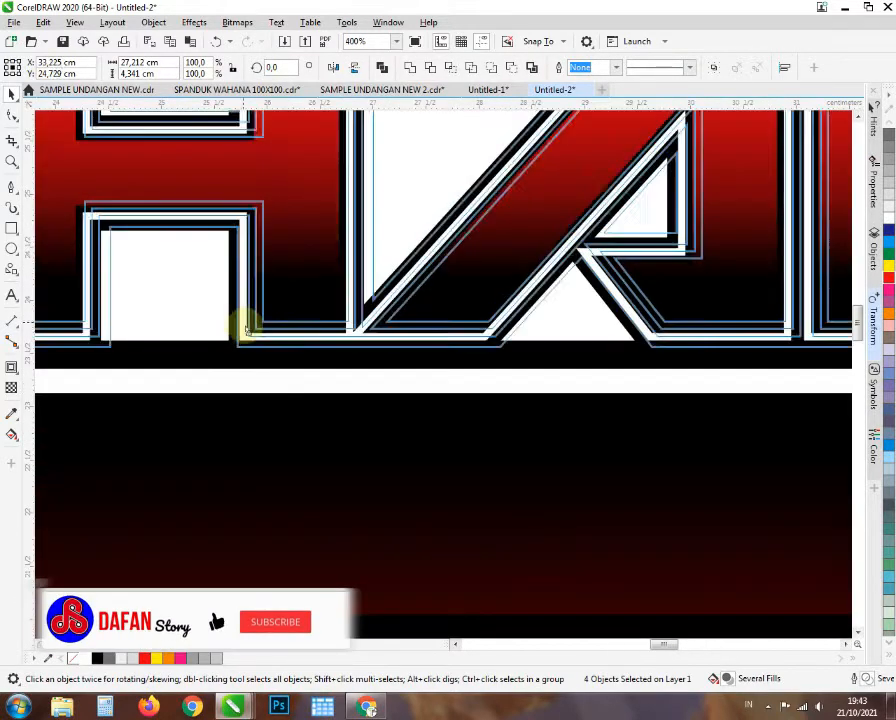
scroll(360, 360, "down", 2)
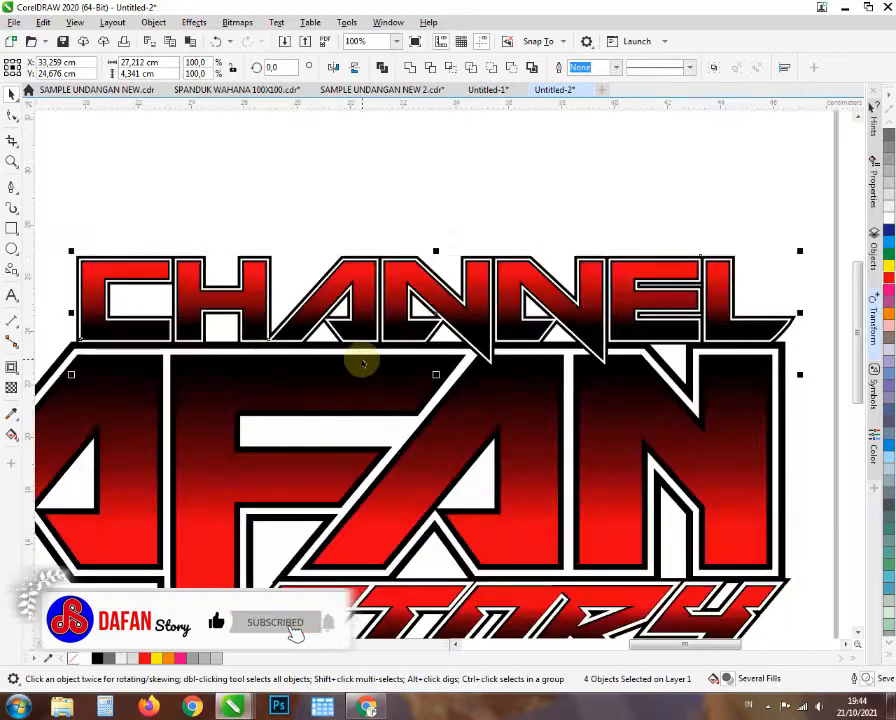
scroll(524, 354, "up", 1)
scroll(512, 360, "down", 2)
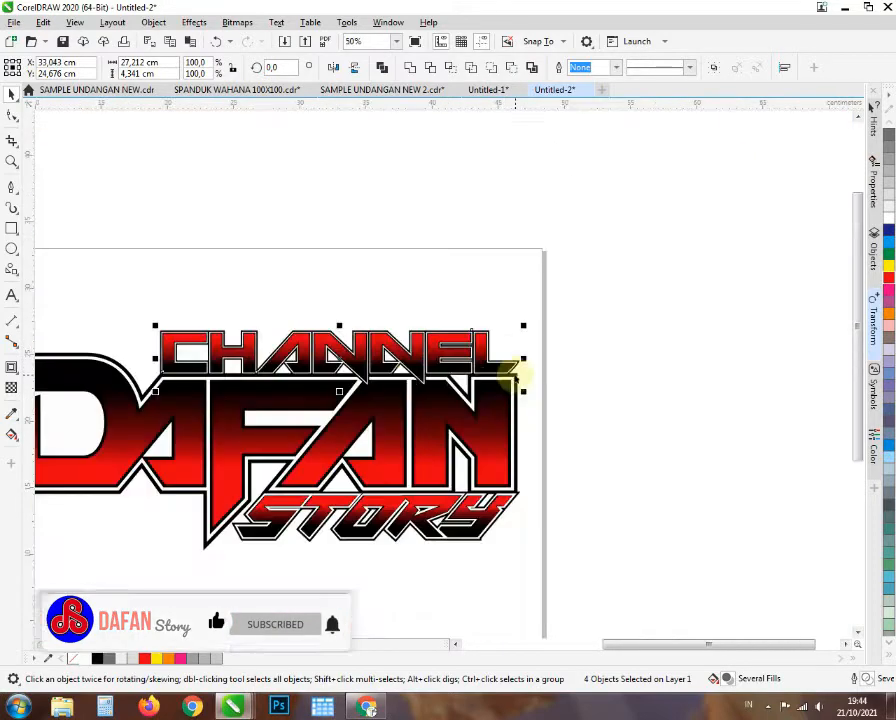
scroll(136, 366, "up", 1)
scroll(184, 336, "down", 2)
key("Escape")
scroll(308, 350, "up", 1)
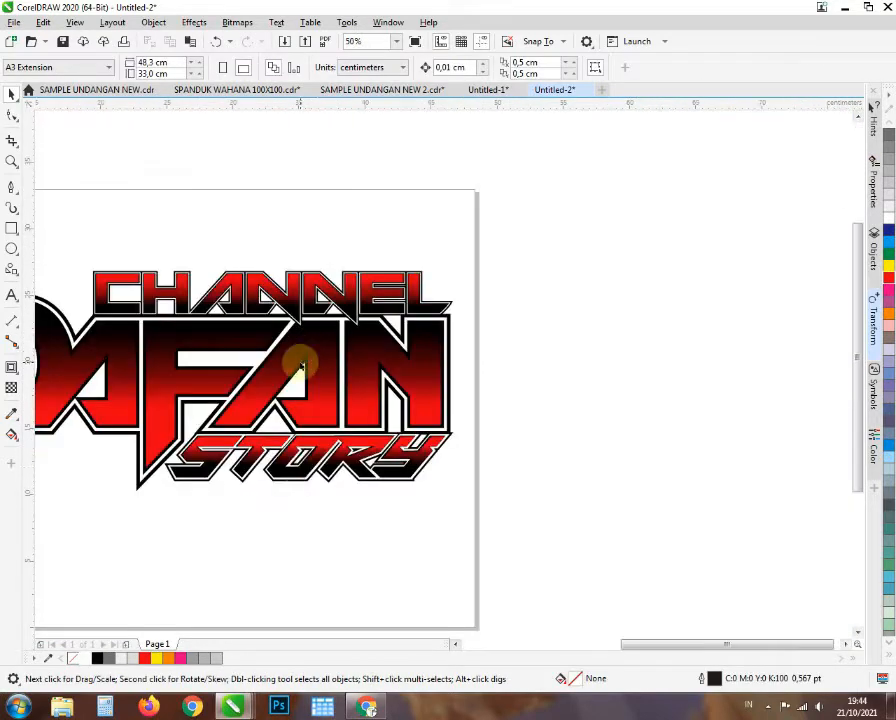
- Recolour the gradient faces of STORY and CHANNEL from red to yellow
left_click(289, 448)
left_click(889, 266)
scroll(300, 442, "up", 1)
scroll(295, 442, "down", 2)
scroll(275, 365, "up", 2)
left_click(272, 362)
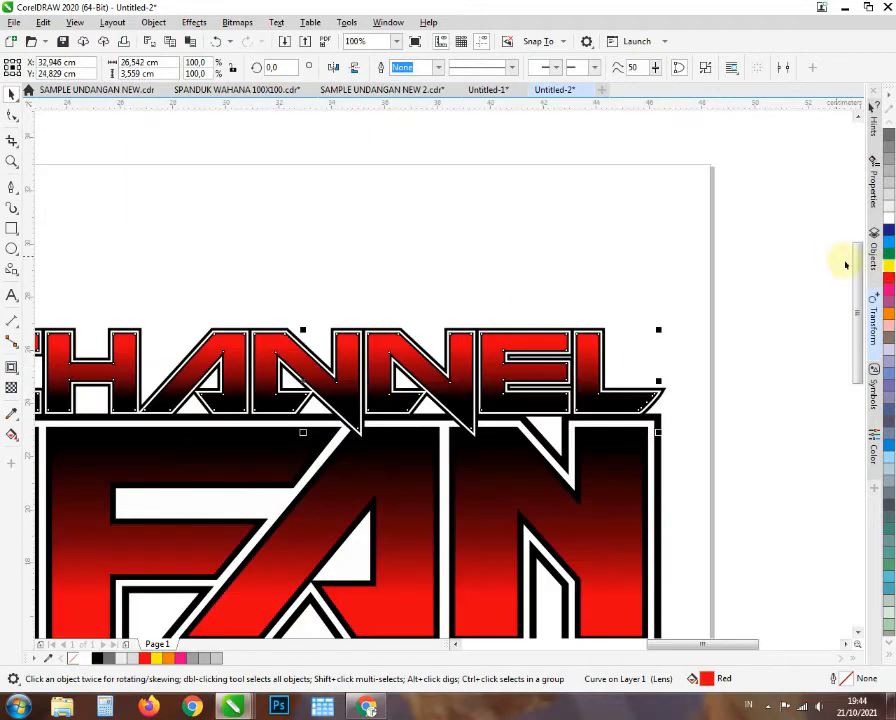
left_click(889, 266)
scroll(574, 326, "down", 1)
left_click(312, 311)
scroll(345, 380, "down", 2)
left_click(448, 406)
scroll(348, 391, "up", 1)
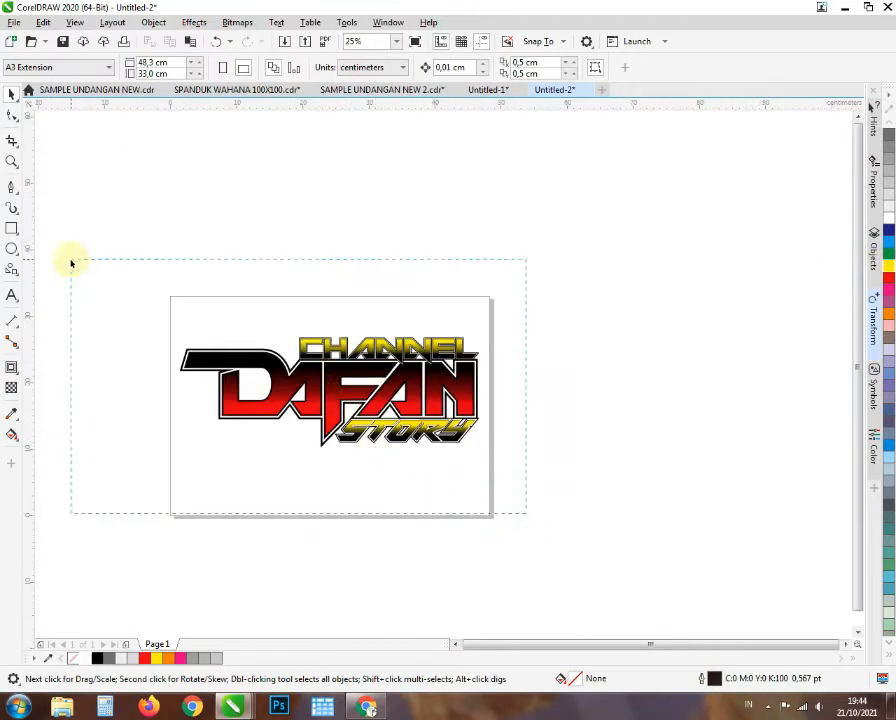
- Fill the black base shape of the DAFAN lettering with blue (C100 M100 Y0 K0)
left_click_drag(71, 263, 80, 268)
scroll(290, 362, "up", 1)
scroll(352, 420, "up", 1)
scroll(342, 417, "down", 2)
left_click(222, 340)
scroll(345, 376, "up", 2)
left_click(344, 353)
scroll(340, 366, "down", 1)
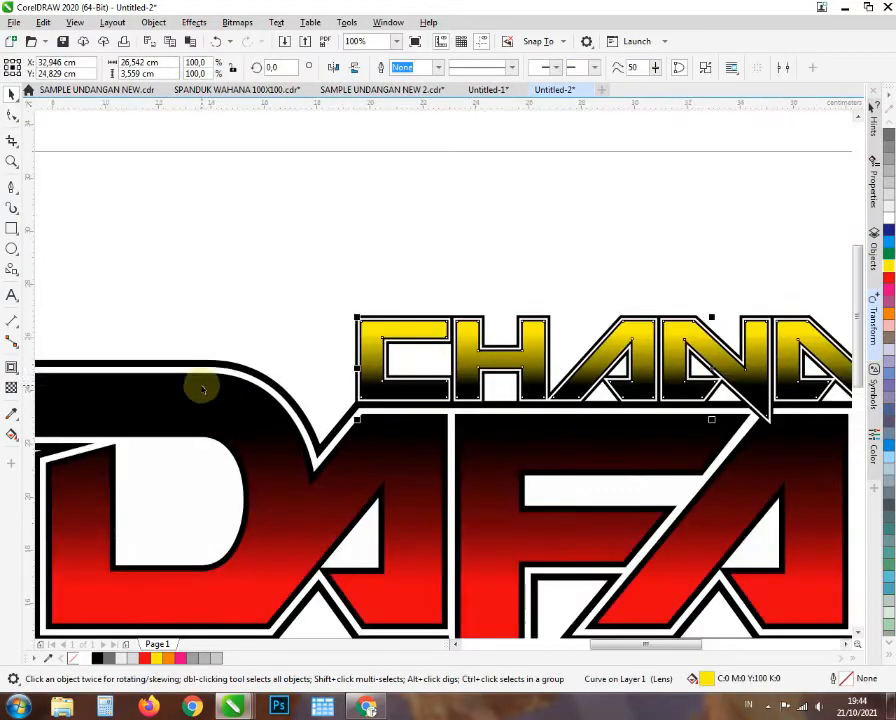
scroll(64, 392, "up", 1)
left_click(67, 357)
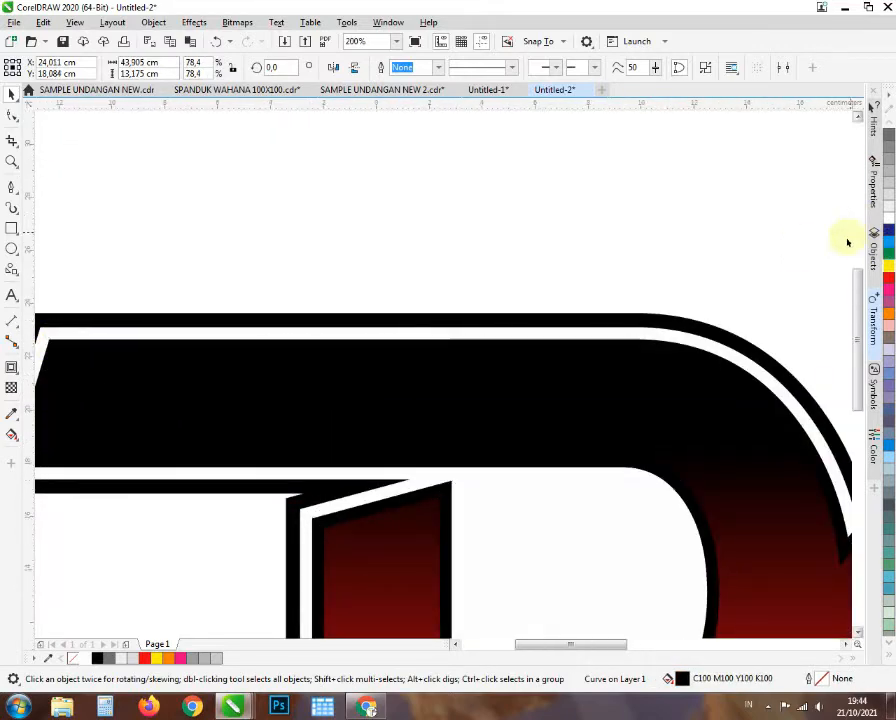
left_click(889, 206)
scroll(850, 232, "down", 1)
scroll(523, 293, "down", 1)
scroll(658, 301, "up", 1)
left_click(888, 229)
scroll(740, 360, "down", 2)
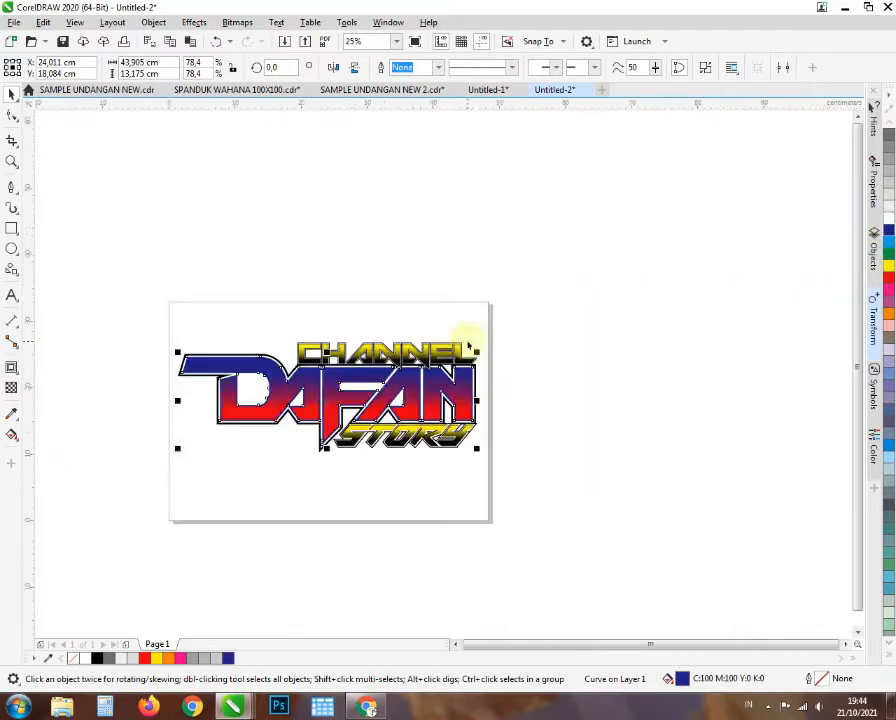
- Try orange and pink on the CHANNEL base shape and settle on blue (C100 M100 Y0 K0)
scroll(470, 345, "up", 1)
left_click(570, 418)
scroll(448, 395, "down", 1)
scroll(307, 404, "up", 1)
scroll(609, 379, "up", 2)
scroll(621, 335, "up", 2)
left_click(622, 333)
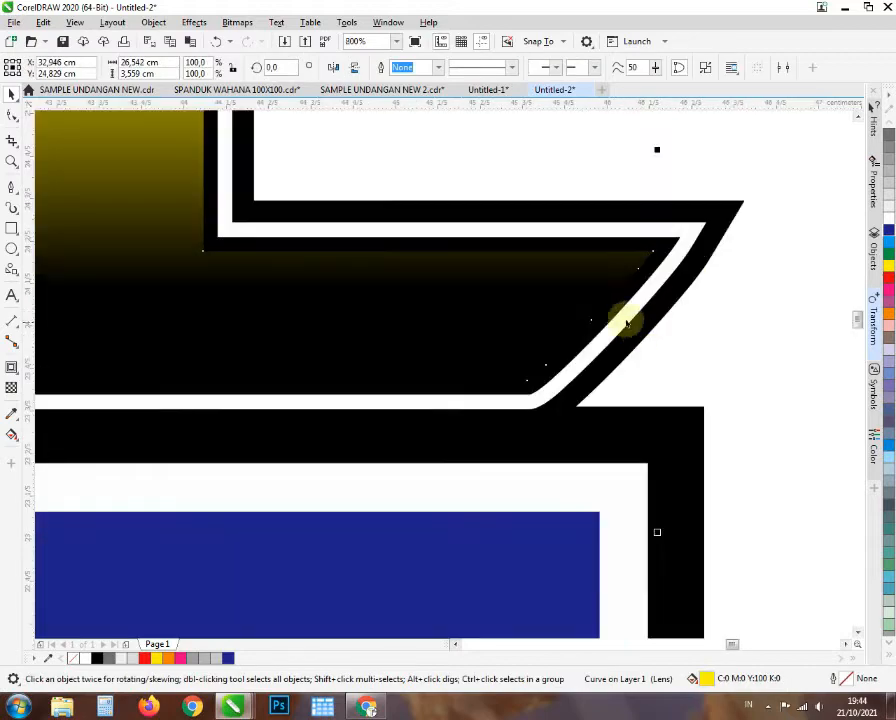
left_click(887, 315)
scroll(490, 321, "down", 4)
scroll(358, 333, "up", 1)
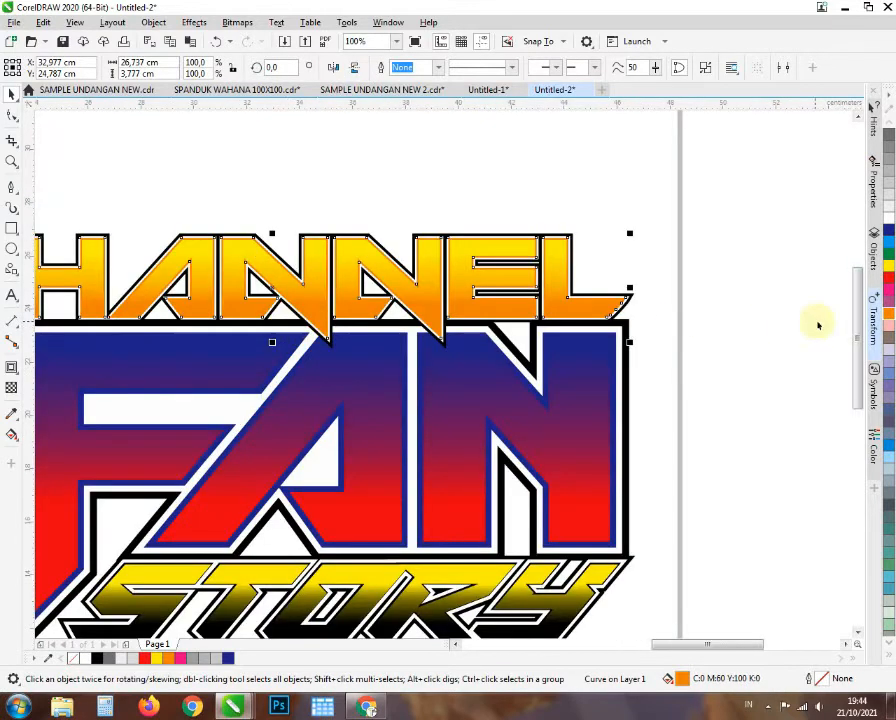
left_click(889, 291)
scroll(442, 331, "down", 1)
scroll(399, 345, "up", 1)
left_click(889, 230)
scroll(484, 292, "down", 2)
scroll(435, 318, "up", 2)
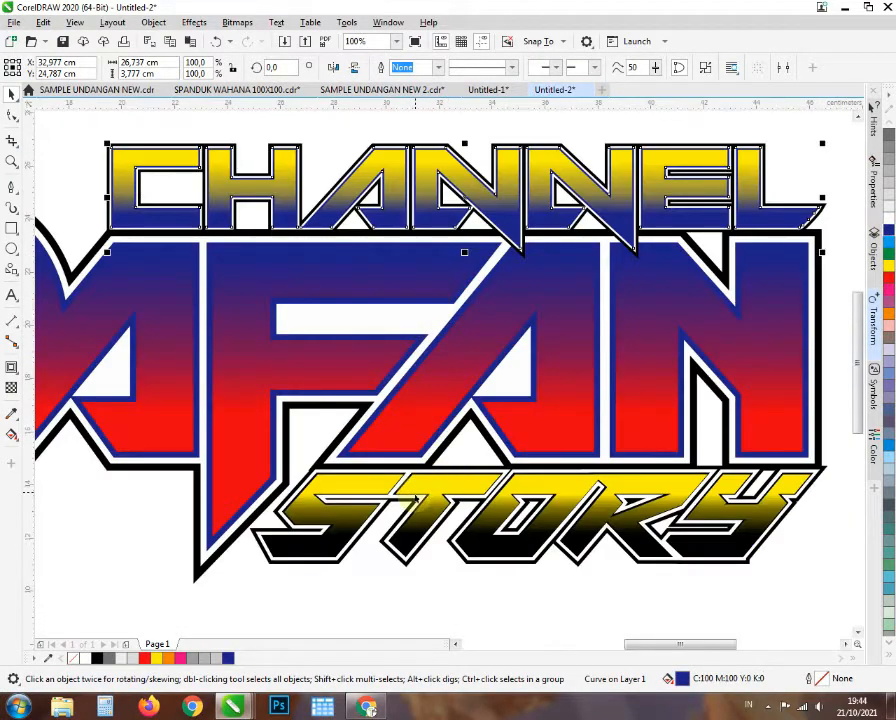
- Fill the STORY base shape red and recolour its yellow gradient faces orange
scroll(324, 555, "up", 3)
scroll(518, 540, "down", 5)
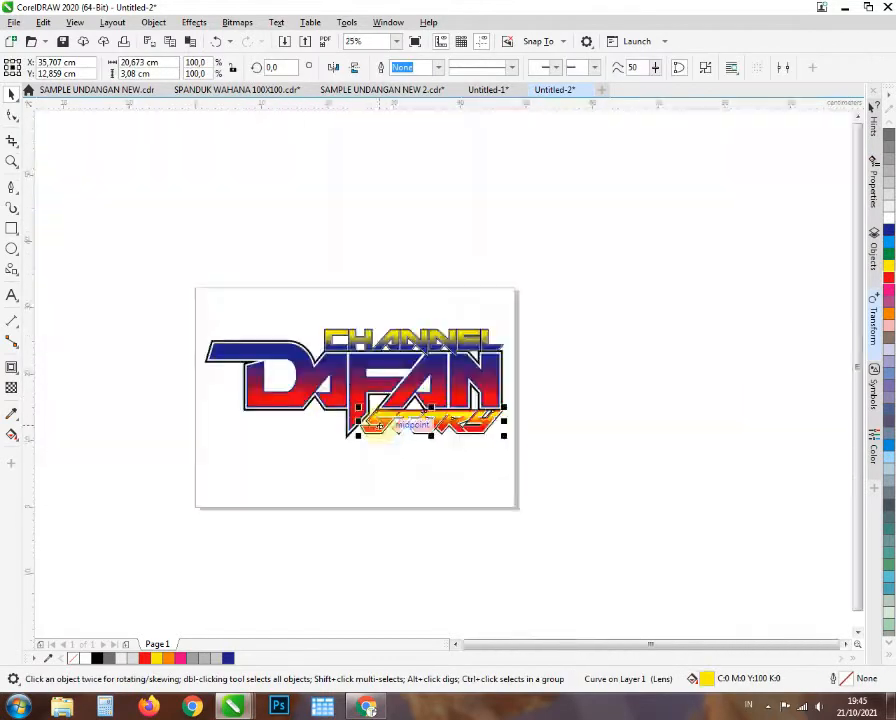
scroll(351, 458, "up", 1)
scroll(351, 458, "up", 2)
left_click(270, 405)
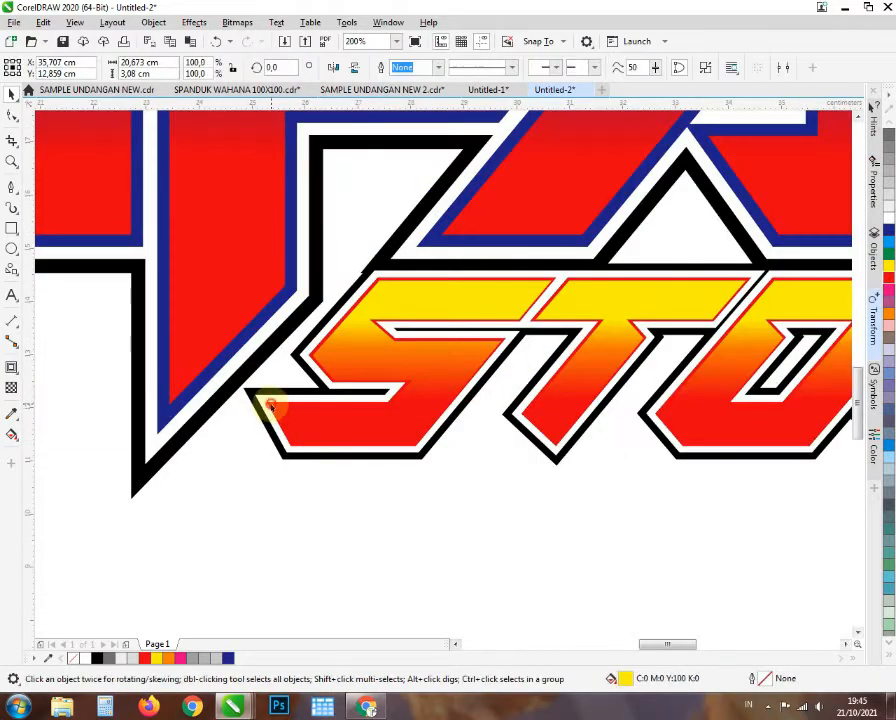
left_click(890, 312)
scroll(405, 380, "down", 2)
left_click(457, 420)
scroll(502, 356, "down", 1)
scroll(502, 356, "up", 1)
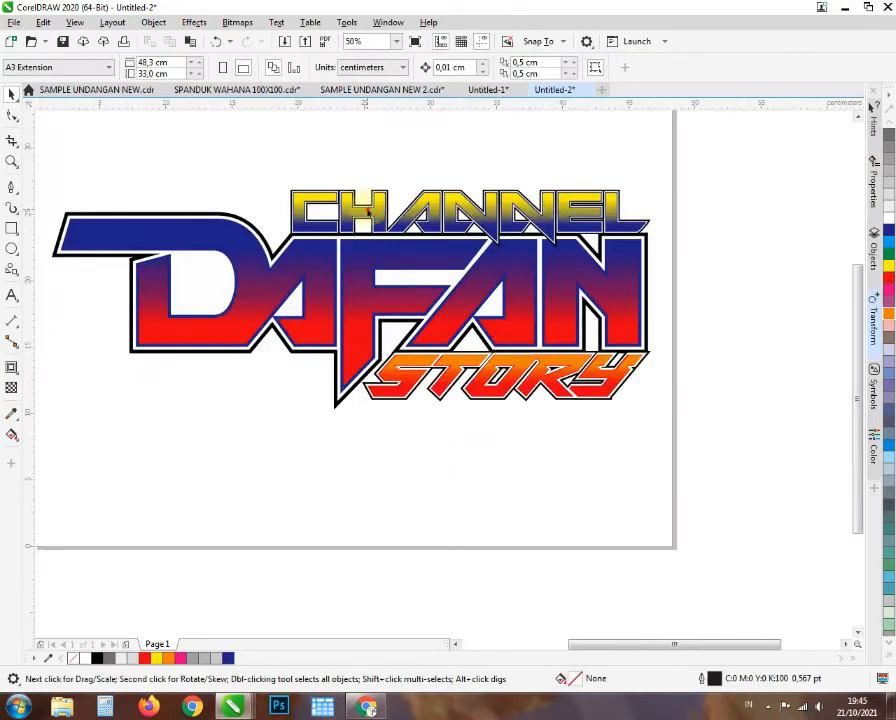
- Recolour the yellow gradient faces of CHANNEL red
scroll(368, 208, "up", 1)
left_click(368, 208)
left_click(889, 278)
scroll(342, 257, "down", 3)
left_click(396, 416)
scroll(376, 308, "up", 2)
scroll(508, 363, "down", 2)
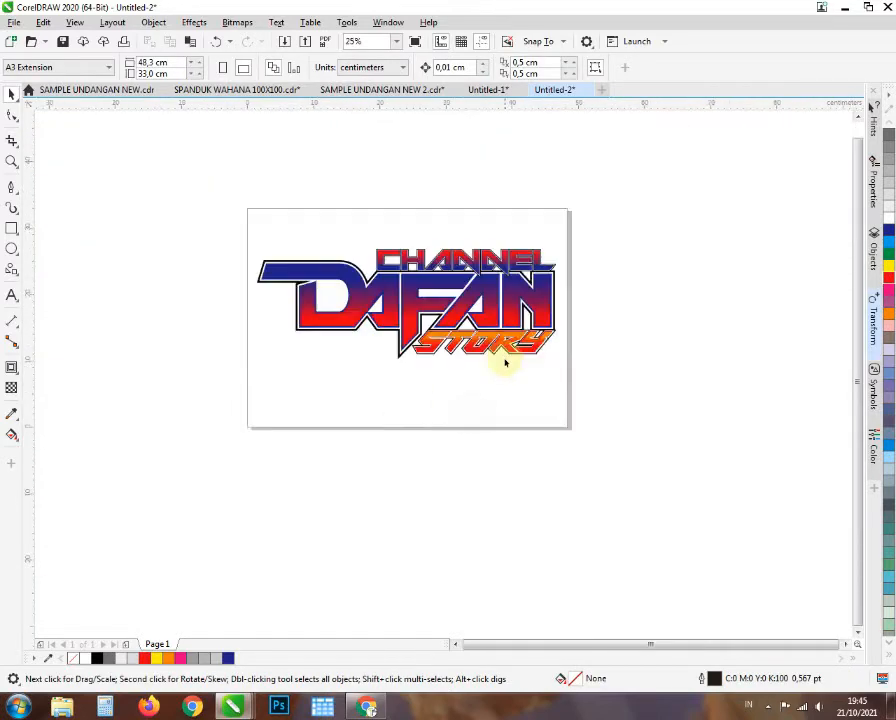
- Review the recoloured CHANNEL DAFAN STORY logo on the page, both up close and as a whole
scroll(496, 346, "up", 2)
left_click_drag(662, 462, 328, 288)
scroll(380, 381, "down", 1)
left_click(286, 296)
scroll(286, 296, "up", 1)
scroll(262, 308, "down", 1)
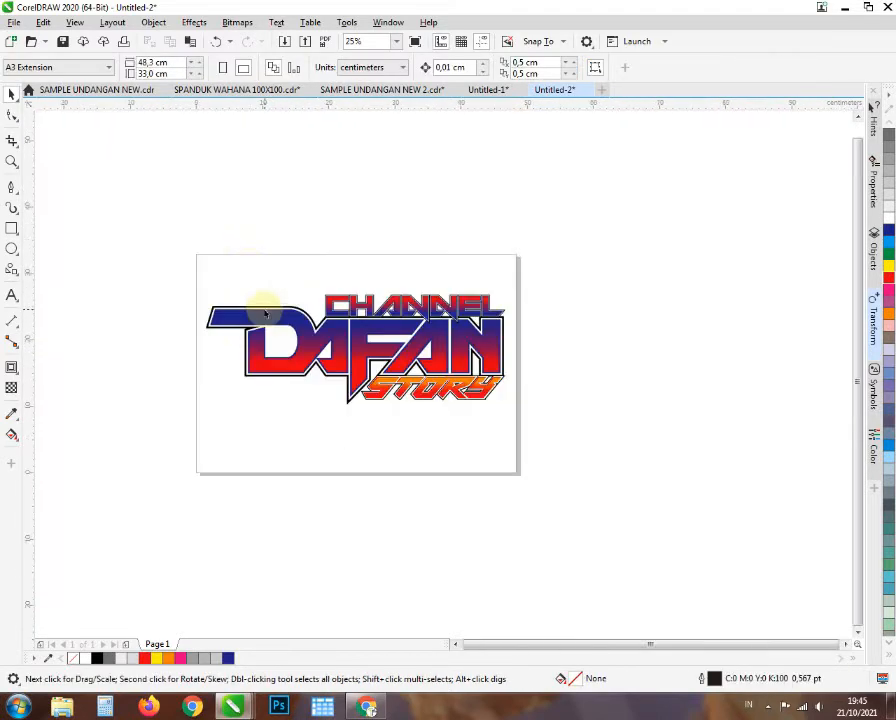
scroll(267, 286, "down", 1)
scroll(332, 338, "up", 1)
scroll(346, 345, "down", 1)
scroll(372, 377, "up", 1)
scroll(278, 335, "up", 2)
scroll(295, 354, "down", 2)
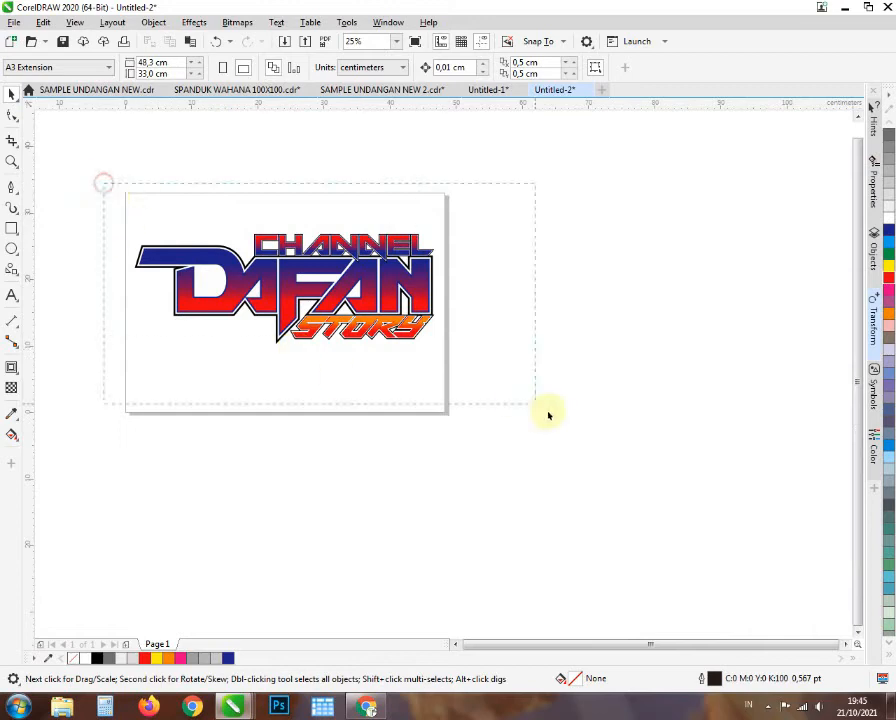
- Create a boundary shape around the entire CHANNEL DAFAN STORY logo
left_click_drag(549, 415, 558, 418)
left_click(531, 68)
left_click(477, 250)
scroll(374, 229, "up", 2)
scroll(481, 274, "down", 1)
scroll(168, 288, "up", 2)
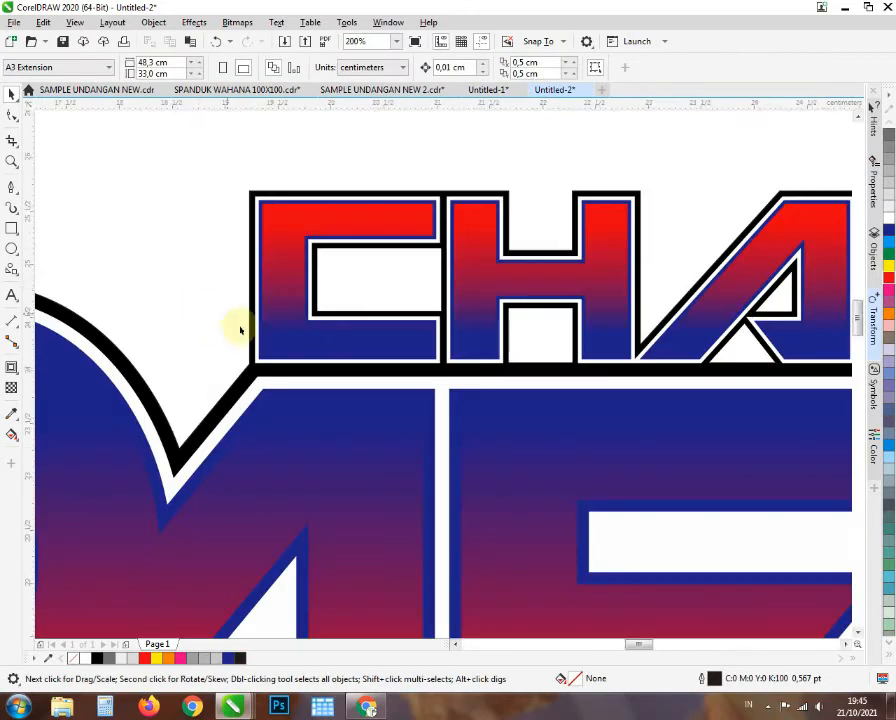
scroll(278, 395, "down", 1)
- Undo the trial move of the logo's boundary shape and fill it with black (C0 M0 Y0 K100)
left_click_drag(258, 382, 214, 326)
scroll(276, 268, "down", 1)
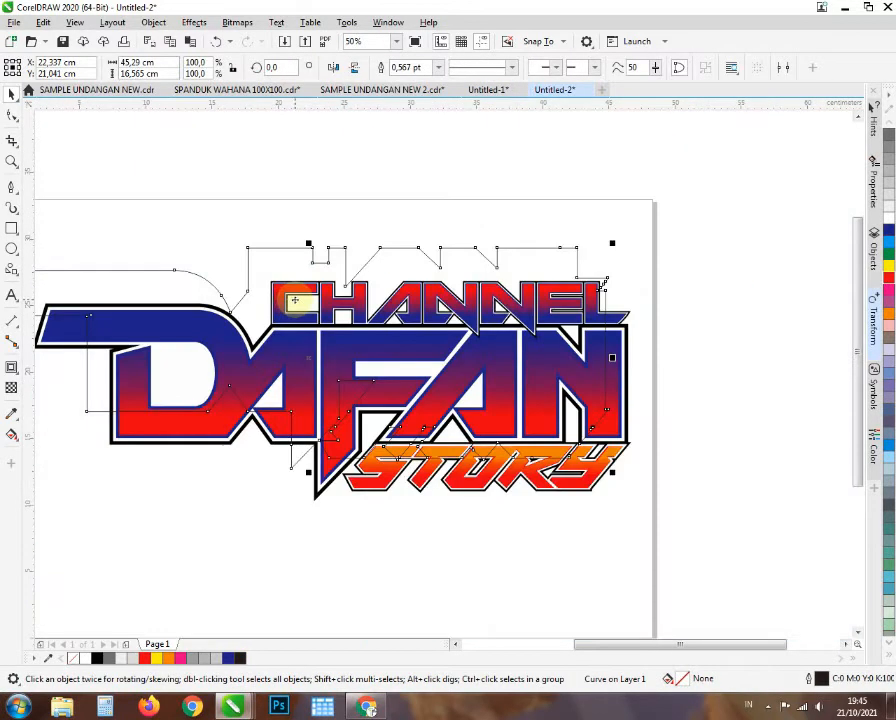
key("ctrl+z")
scroll(268, 342, "up", 1)
scroll(304, 382, "down", 1)
left_click(240, 659)
scroll(210, 470, "down", 1)
scroll(189, 393, "up", 2)
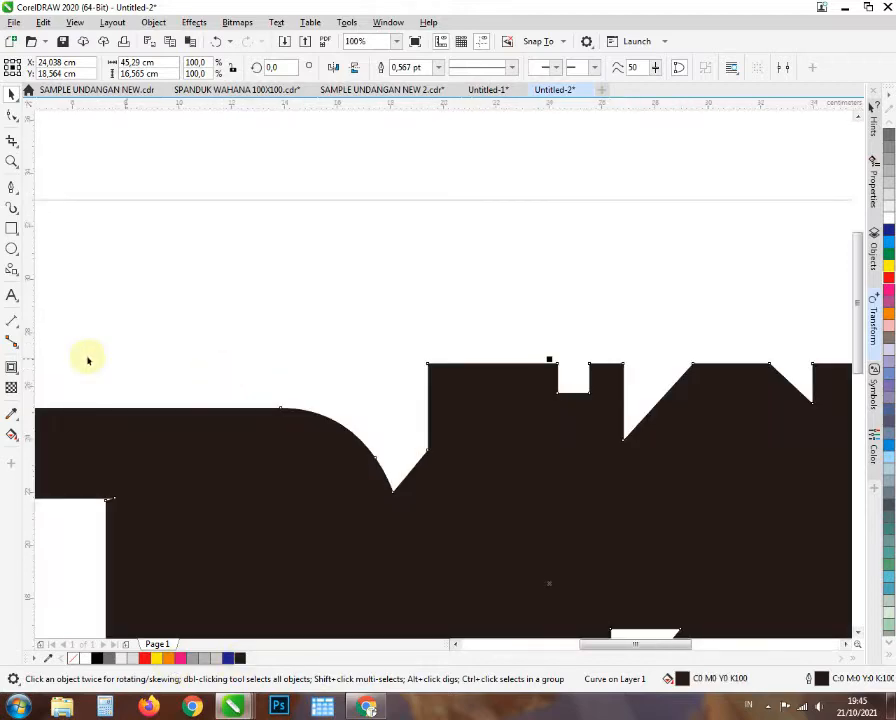
scroll(192, 368, "down", 2)
scroll(182, 381, "up", 1)
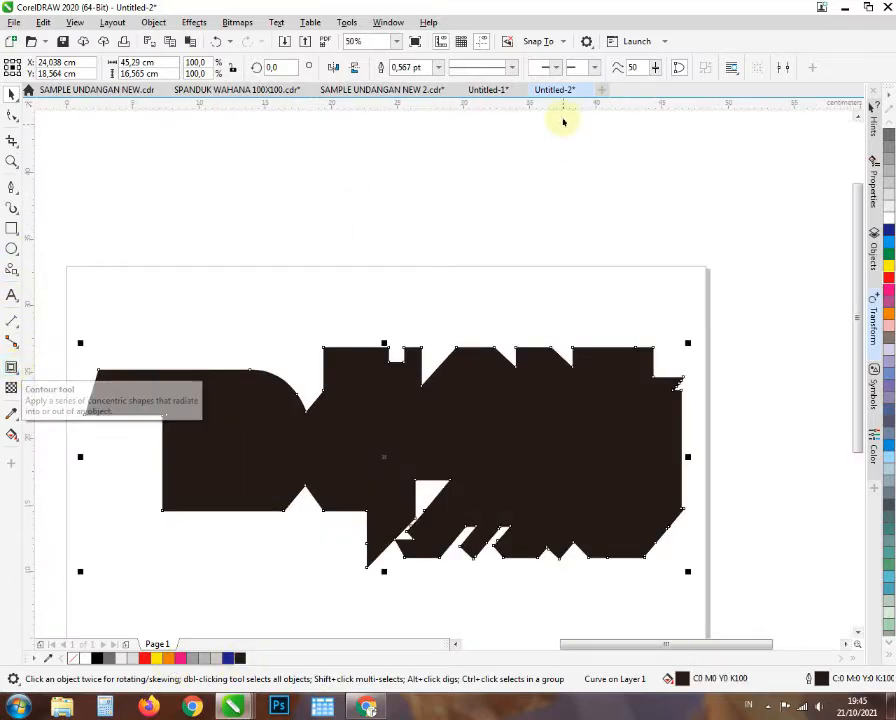
- Remove the outline from the black boundary shape and add a one-step outward contour of 0.492 cm around it
left_click(438, 68)
left_click(416, 82)
left_click(11, 367)
scroll(156, 388, "up", 1)
scroll(404, 348, "down", 1)
scroll(477, 331, "up", 1)
left_click_drag(474, 331, 472, 318)
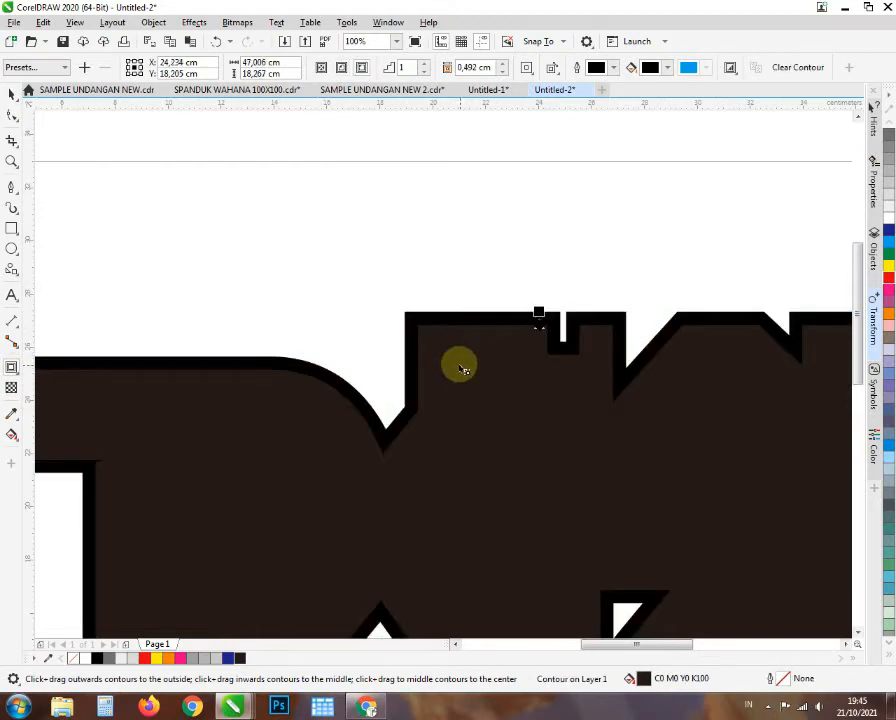
- Break the contour apart from the boundary shape and delete the original inner shape
left_click(6, 101)
scroll(246, 319, "down", 1)
key("ctrl+k")
left_click(326, 274)
left_click(360, 357)
key("Delete")
scroll(363, 330, "down", 1)
- Send the enlarged black shape to the back, behind the CHANNEL DAFAN STORY lettering
left_click(363, 331)
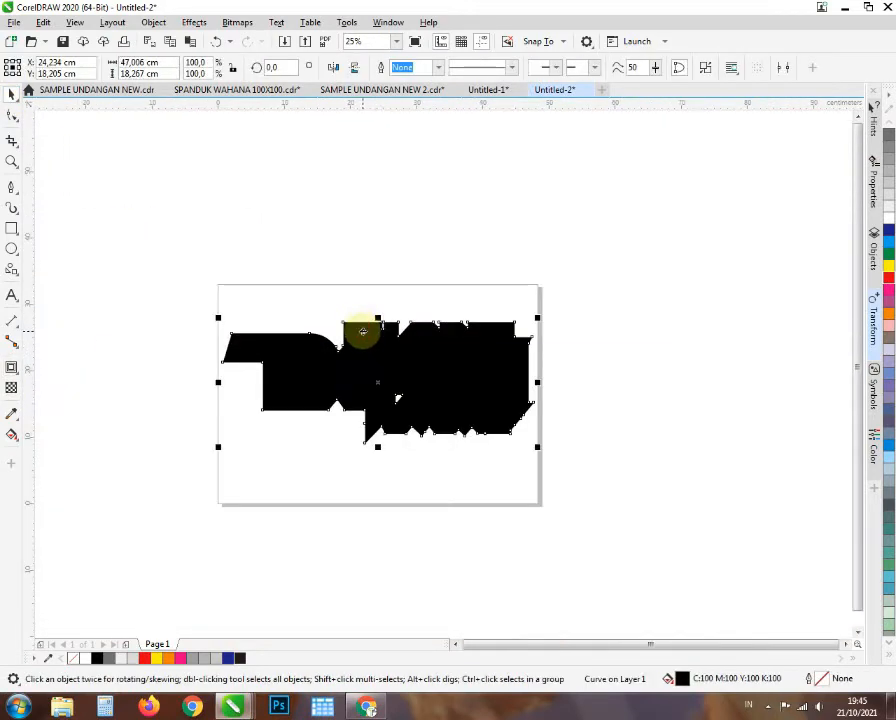
key("shift+Page_Down")
left_click(642, 418)
scroll(304, 338, "up", 1)
- Try an outward contour on the black backing shape of the logo
left_click(332, 330)
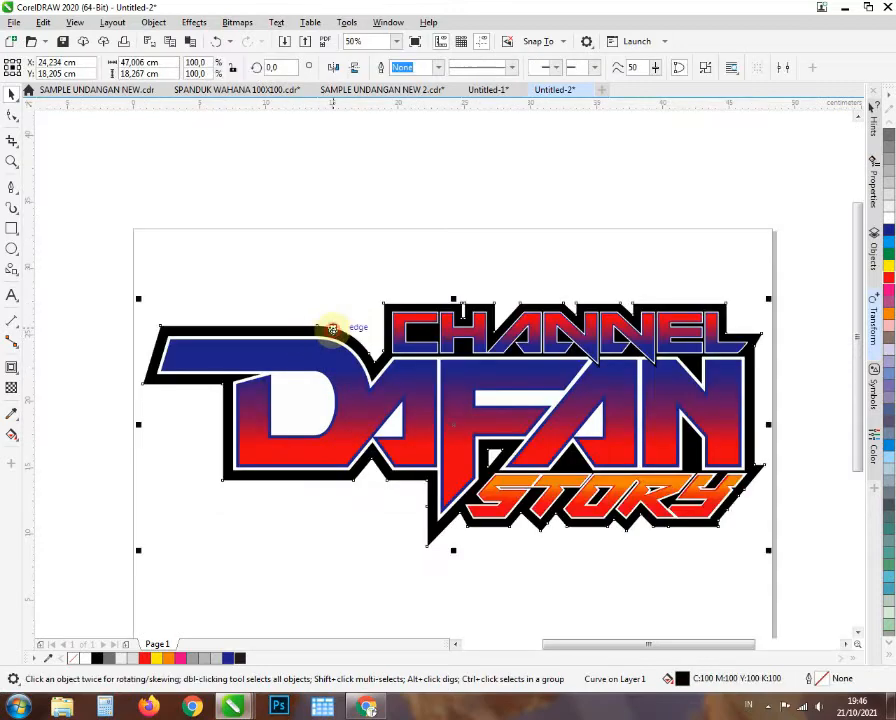
scroll(334, 331, "up", 1)
scroll(335, 331, "down", 2)
scroll(331, 330, "up", 2)
left_click(11, 367)
scroll(275, 363, "up", 1)
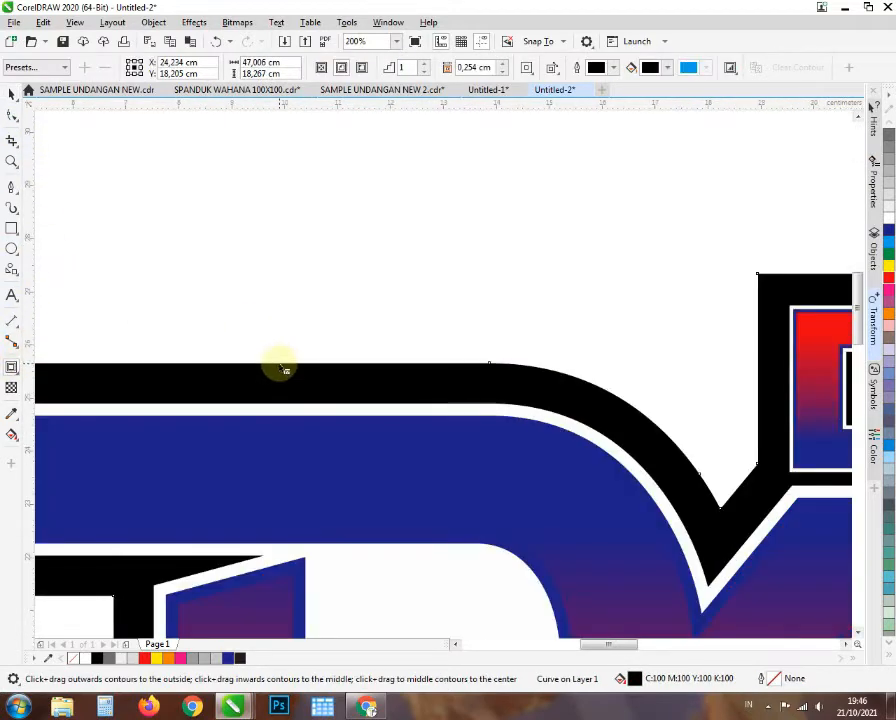
left_click_drag(283, 368, 270, 300)
key("ctrl+z")
scroll(274, 313, "down", 1)
scroll(289, 355, "down", 1)
key("space")
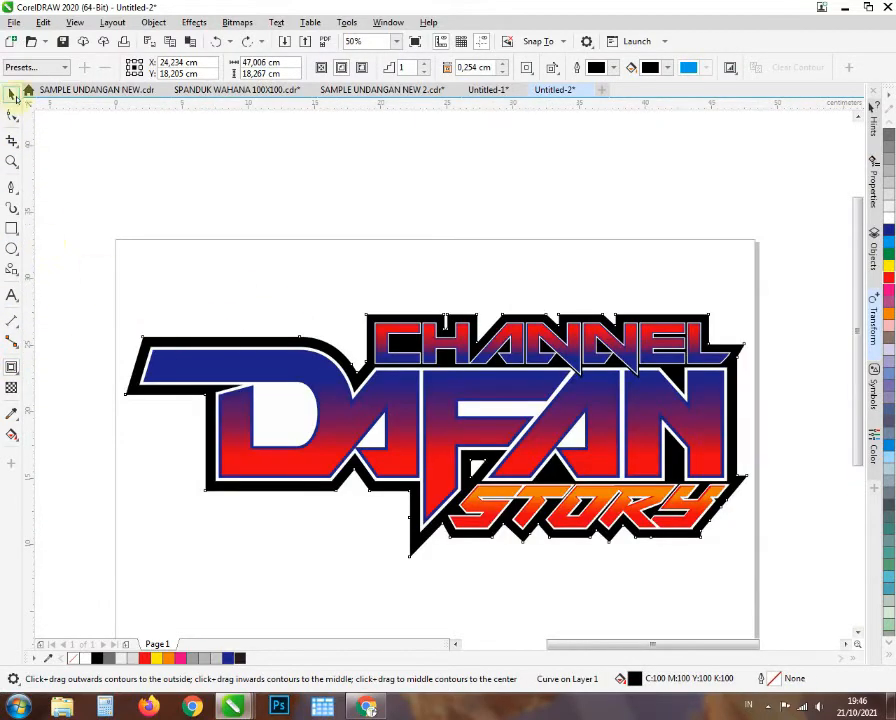
- Add a one-step inward contour of 0.291 cm to the black backing shape
left_click(11, 367)
scroll(390, 318, "up", 2)
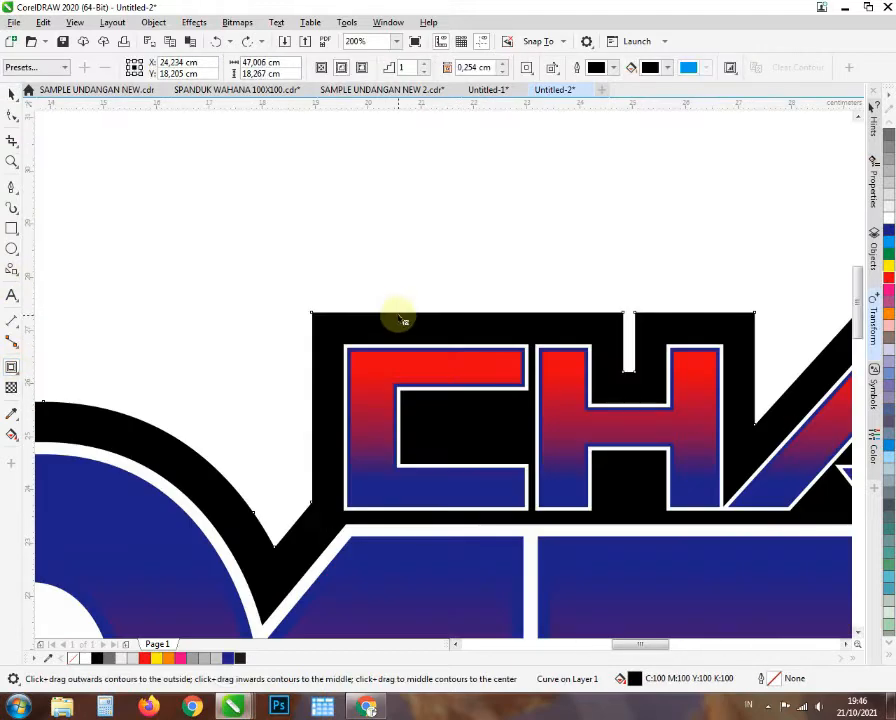
left_click_drag(402, 320, 406, 338)
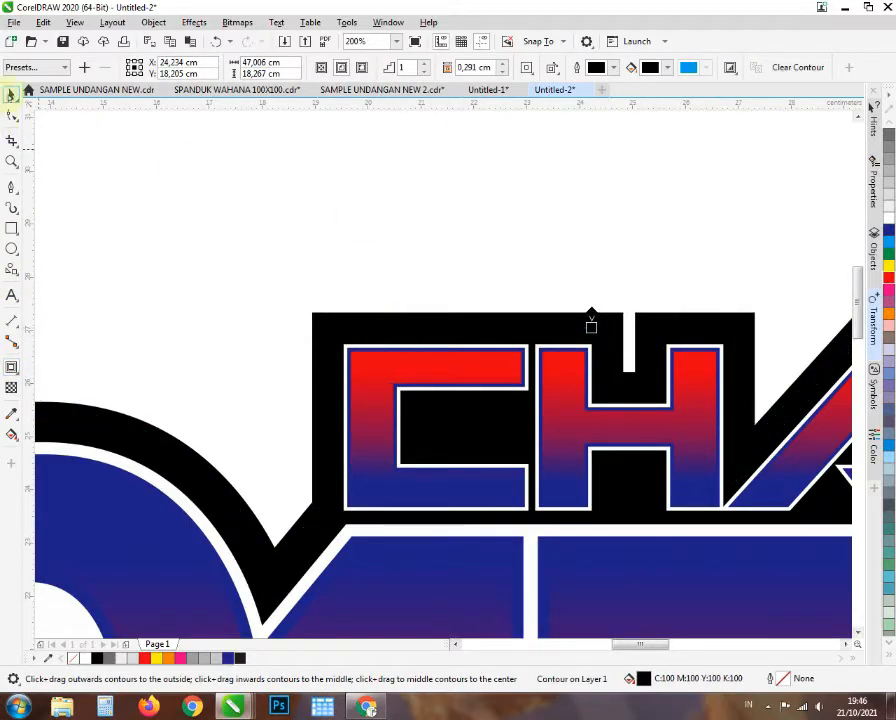
- Break the inward contour apart from the black backing and fill the inner shape with white
key("ctrl+k")
left_click(237, 275)
left_click(334, 335)
left_click(84, 658)
left_click(200, 295)
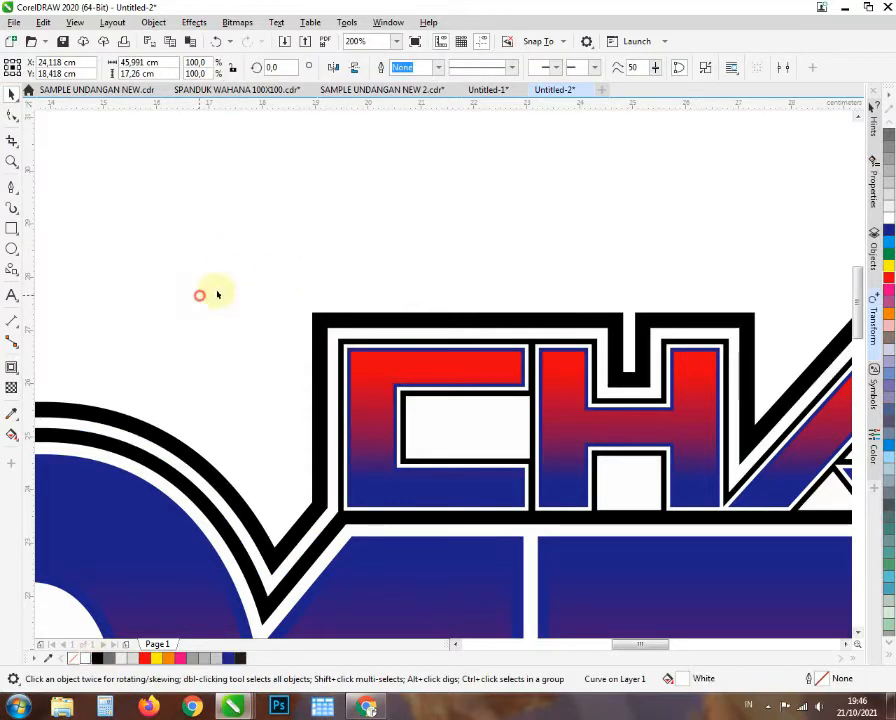
- Review the black and white bands around the logo, both up close and as a whole
scroll(296, 290, "down", 2)
scroll(292, 306, "up", 1)
scroll(188, 324, "down", 1)
scroll(286, 346, "down", 1)
scroll(394, 400, "up", 2)
scroll(404, 438, "down", 2)
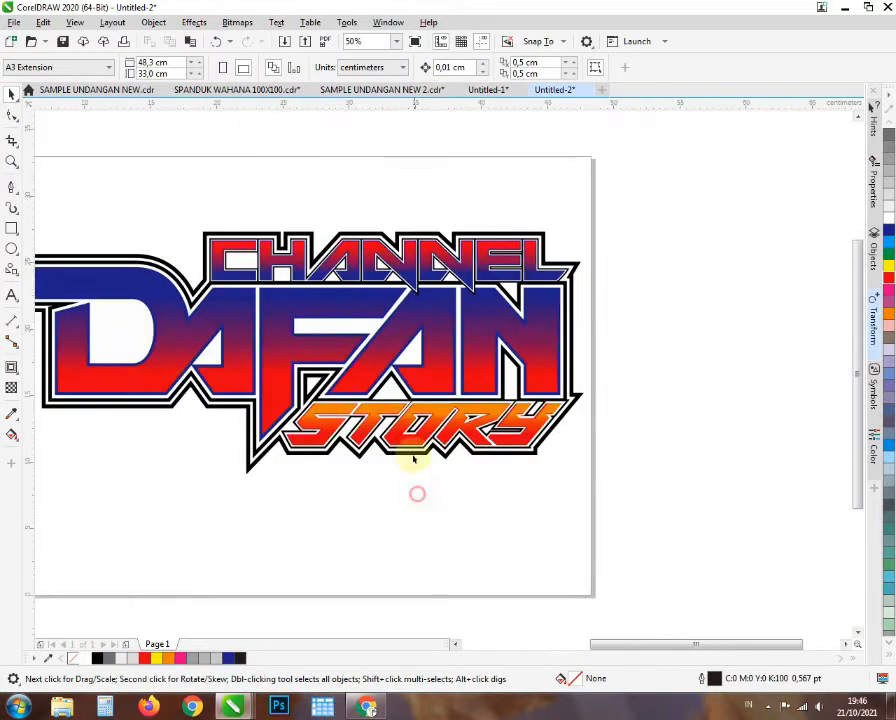
scroll(266, 383, "up", 1)
- Try moving DAFAN's white backing shape away from the lettering
left_click_drag(266, 388, 283, 256)
key("ctrl+z")
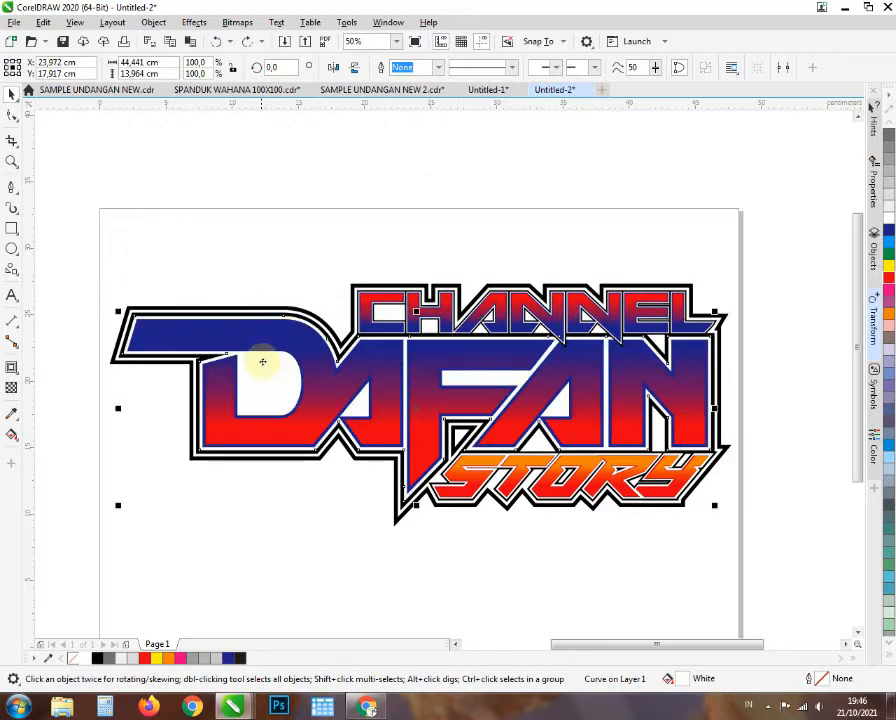
left_click_drag(267, 373, 278, 510)
key("ctrl+z")
scroll(256, 368, "up", 1)
scroll(283, 473, "down", 1)
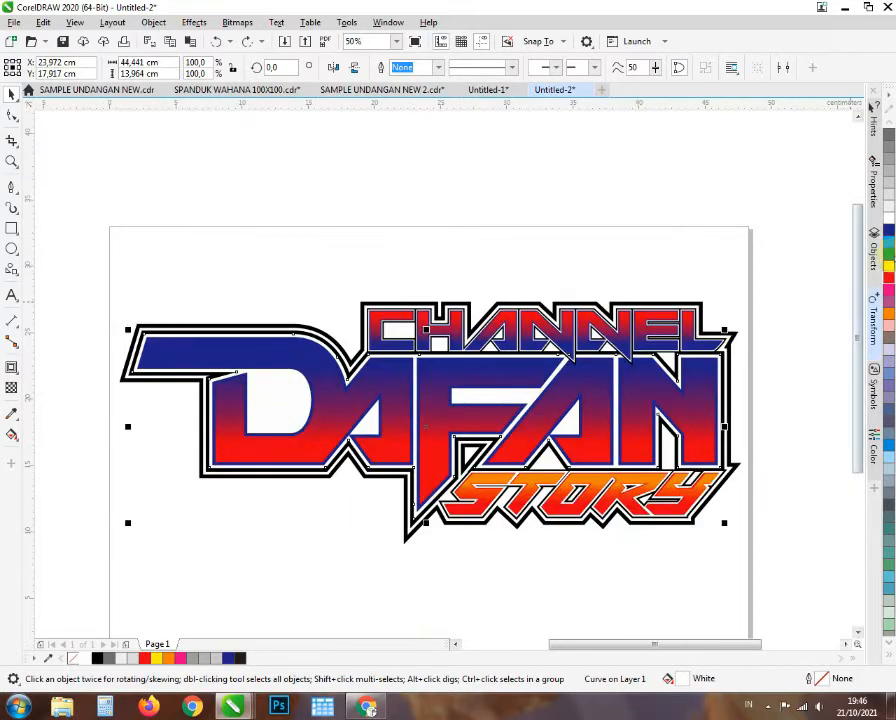
- Try blue, light blue, green and finally black fills on DAFAN's white backing shape
left_click(890, 231)
left_click(889, 242)
left_click(889, 254)
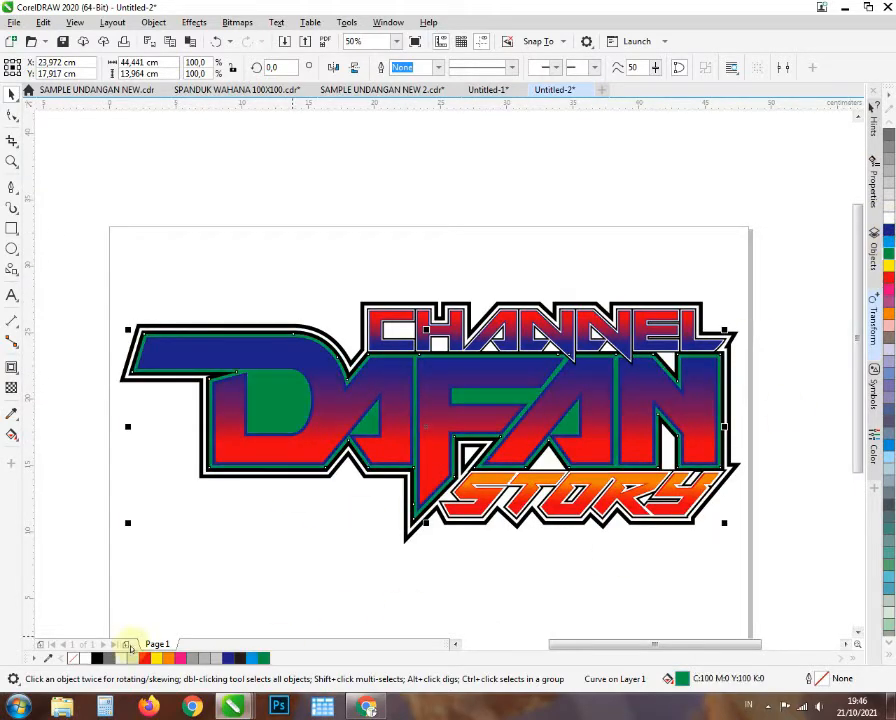
left_click(99, 657)
scroll(128, 322, "up", 2)
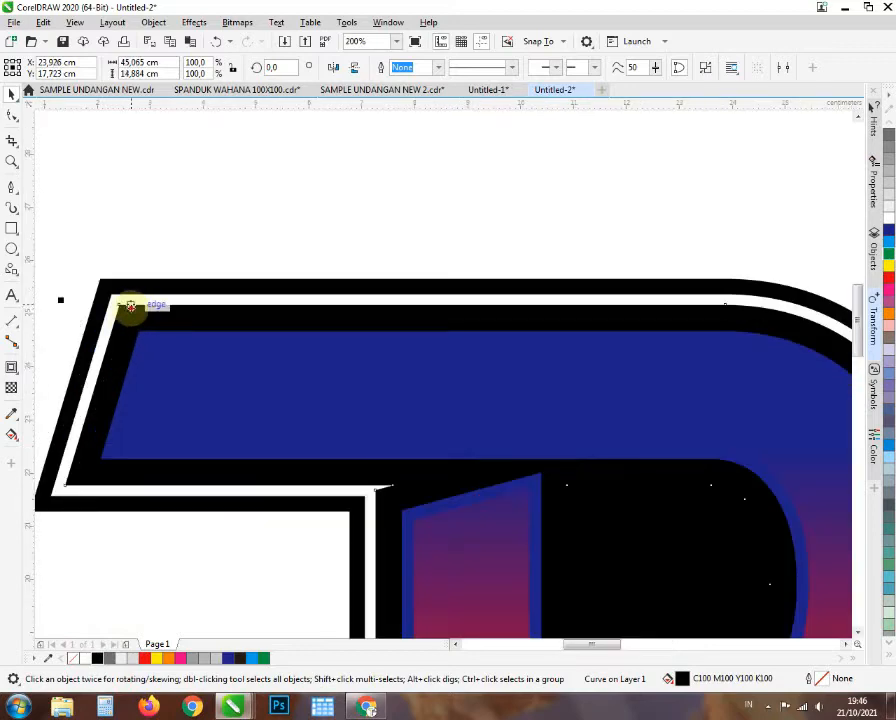
- Undo the trial move and the trial fill colours on DAFAN's backing shapes
scroll(128, 305, "down", 2)
scroll(176, 284, "up", 1)
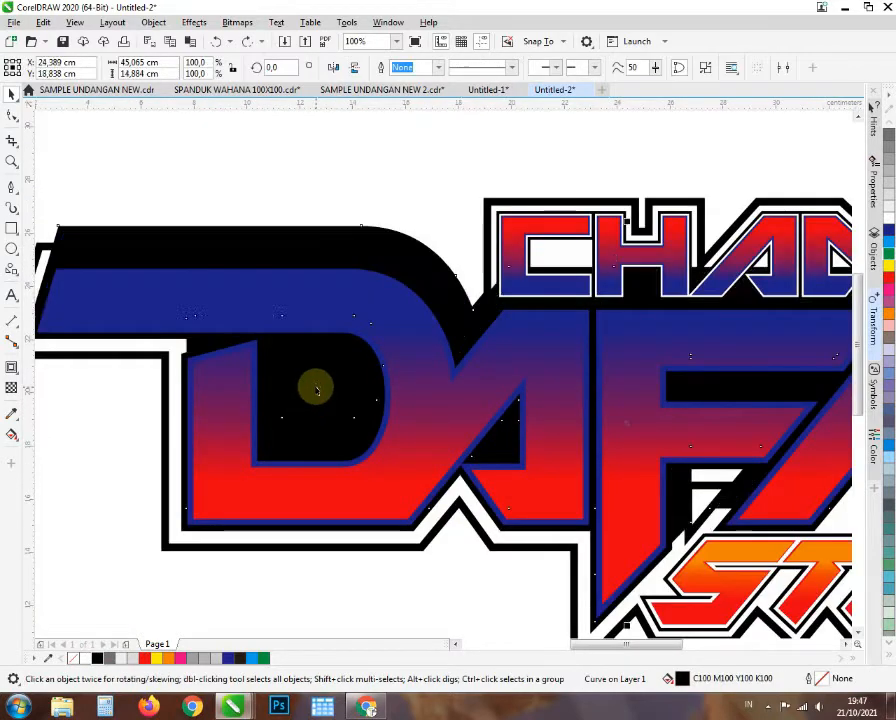
key("ctrl+z")
scroll(302, 389, "down", 1)
key("ctrl+z")
key("ctrl+z")
key("ctrl+z")
key("ctrl+z")
left_click(304, 282)
scroll(338, 360, "down", 1)
scroll(380, 374, "up", 1)
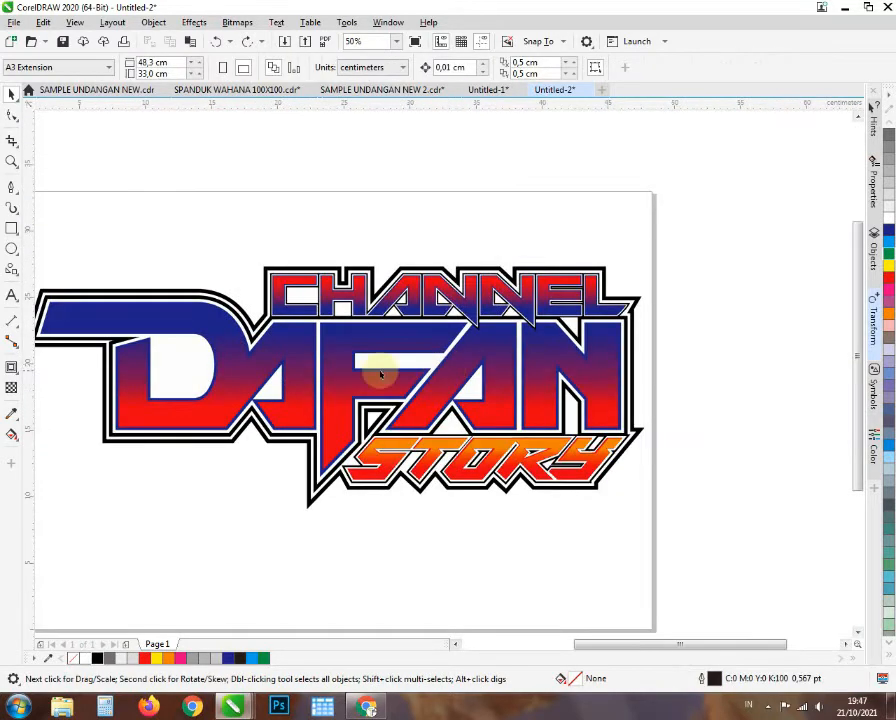
left_click(384, 368)
scroll(386, 368, "down", 1)
scroll(274, 368, "up", 2)
scroll(308, 344, "down", 1)
key("Escape")
- Try the Trim and Intersect operations between DAFAN's gradient face and its white backing shape
left_click(308, 324)
scroll(308, 330, "up", 1)
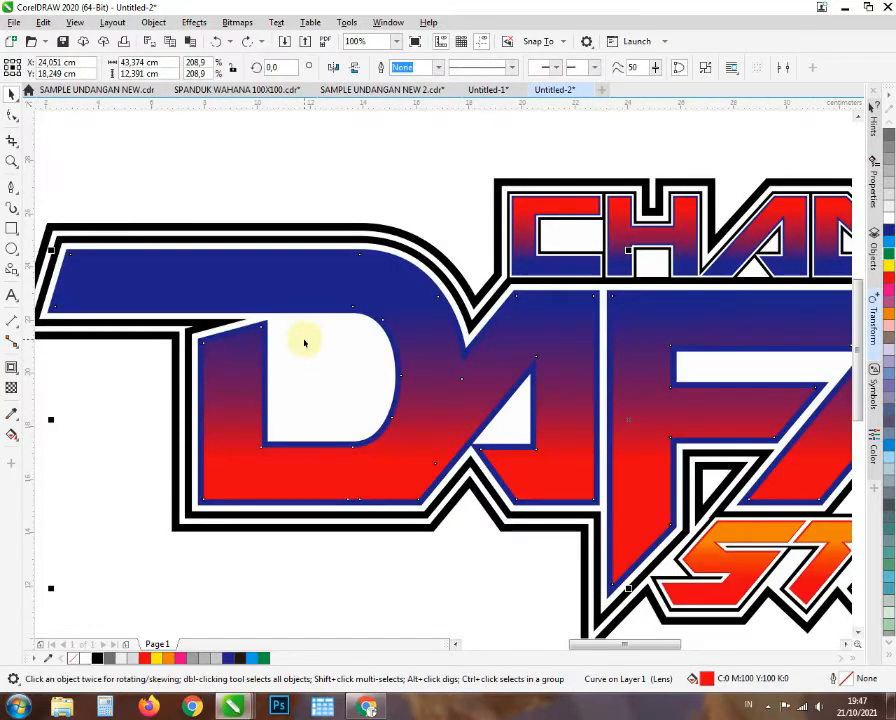
left_click(307, 374, "shift")
left_click(428, 68)
scroll(342, 356, "down", 2)
key("ctrl+z")
left_click(452, 68)
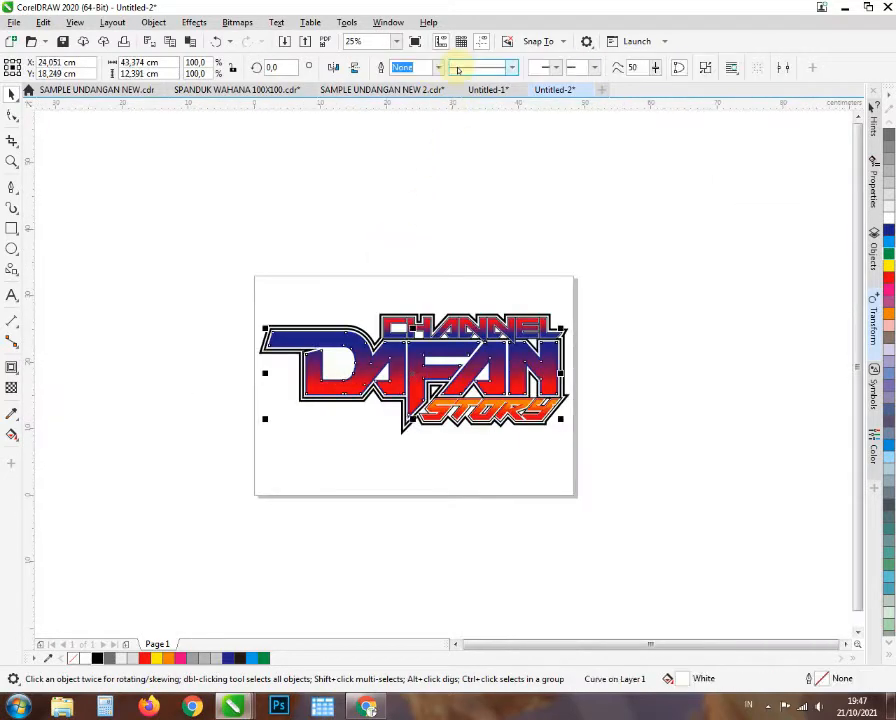
key("ctrl+z")
left_click(491, 68)
left_click(464, 386)
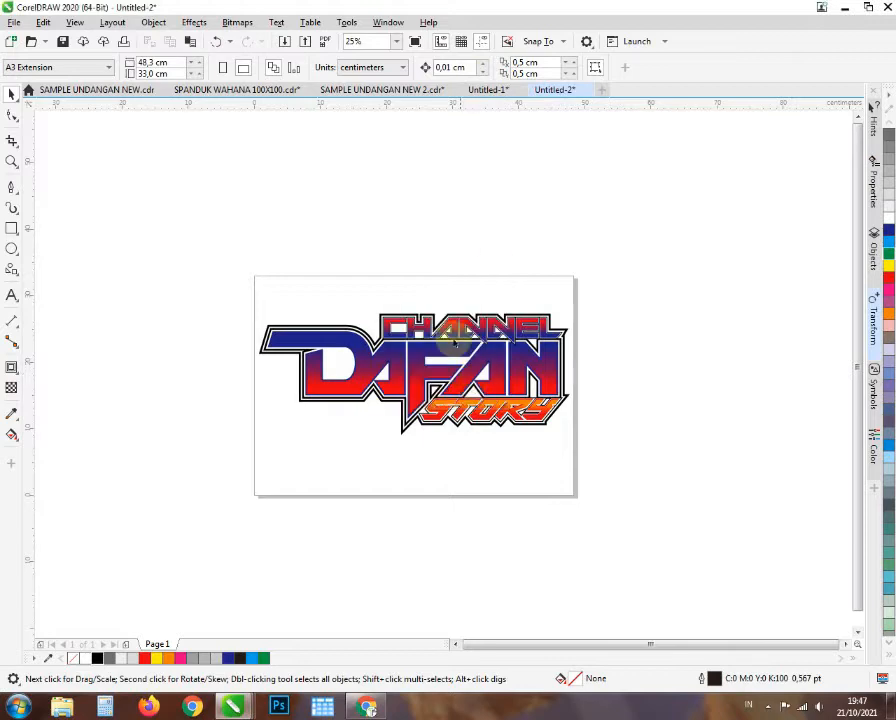
- Try welding DAFAN's gradient face to its white backing shape
left_click(336, 356)
scroll(342, 368, "up", 2)
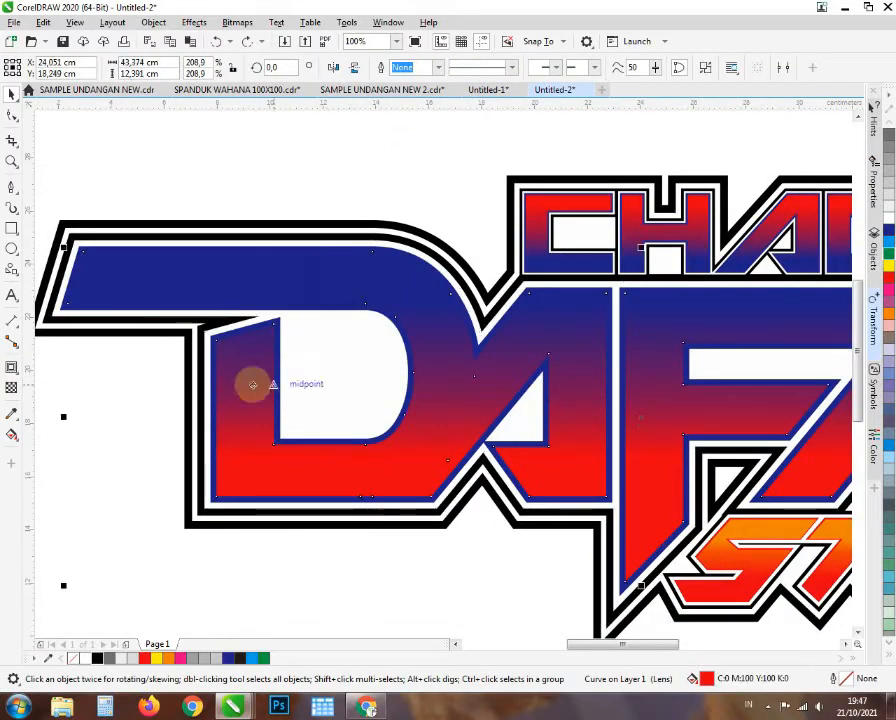
scroll(262, 345, "up", 1)
left_click(331, 313, "shift")
left_click(402, 68)
scroll(350, 368, "down", 2)
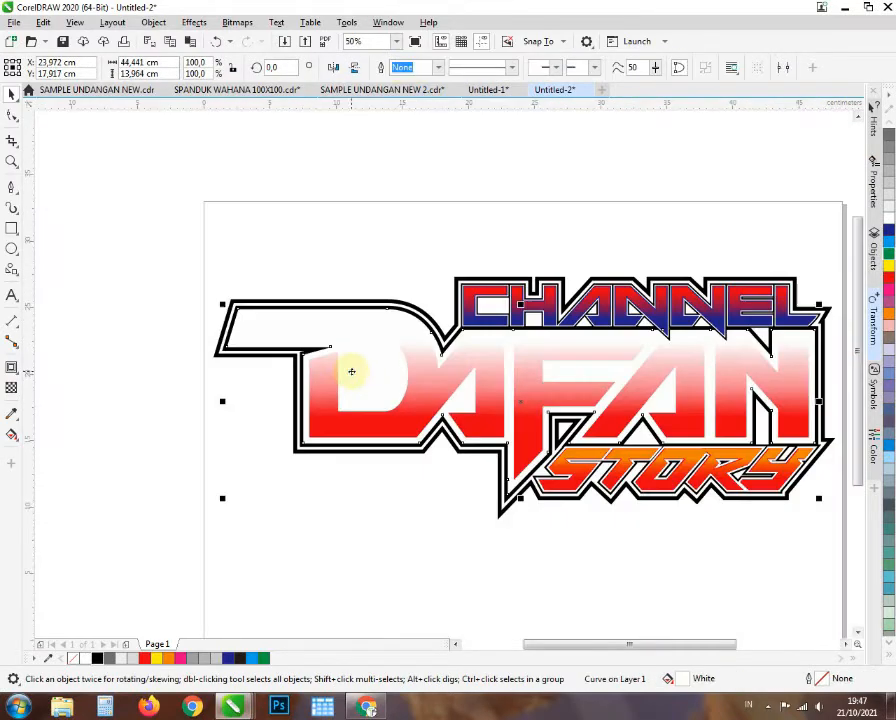
key("ctrl+z")
- Select every object of the CHANNEL DAFAN STORY logo and group them
left_click(400, 262)
scroll(337, 345, "down", 1)
scroll(526, 440, "up", 1)
left_click_drag(642, 484, 14, 143)
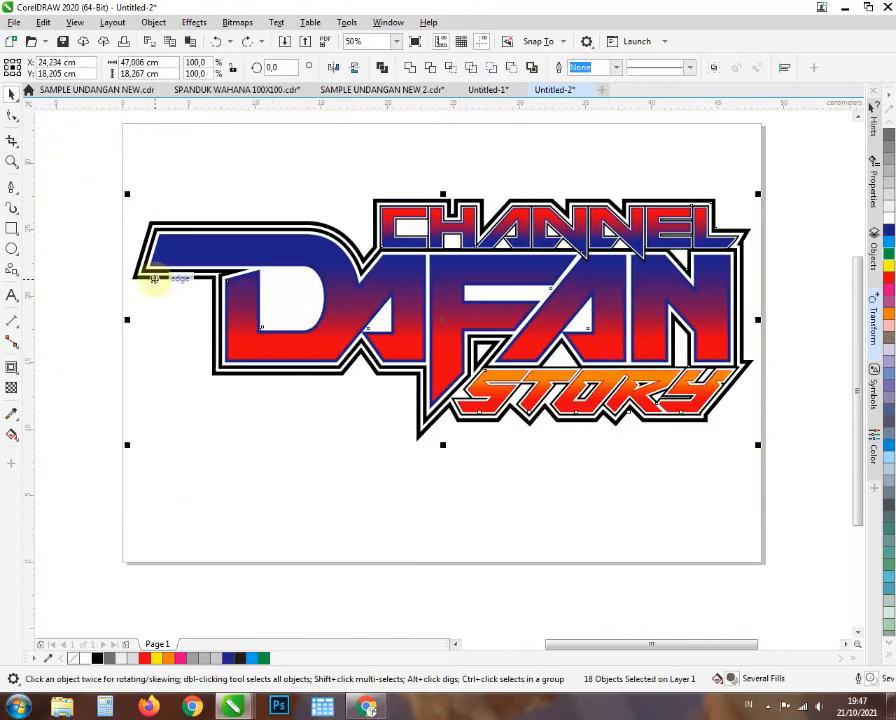
key("ctrl+g")
- Draw an ellipse about 30.9 by 20.3 cm over the logo and make a narrower copy about 28.7 cm wide, offset to the right
scroll(220, 348, "down", 2)
scroll(249, 336, "up", 1)
left_click(12, 249)
left_click_drag(198, 258, 420, 416)
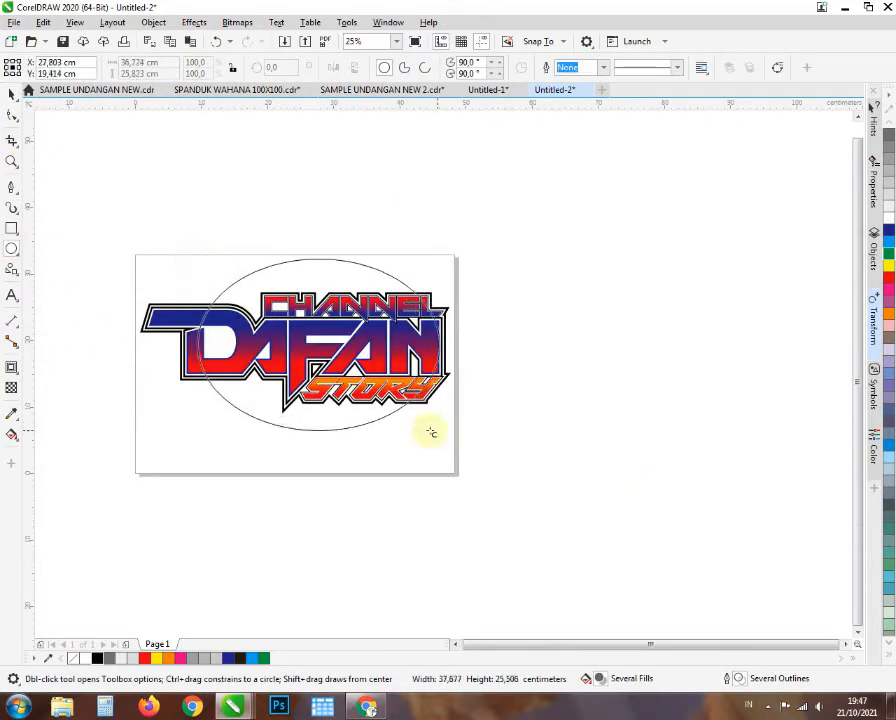
scroll(255, 300, "up", 1)
left_click_drag(286, 208, 288, 248)
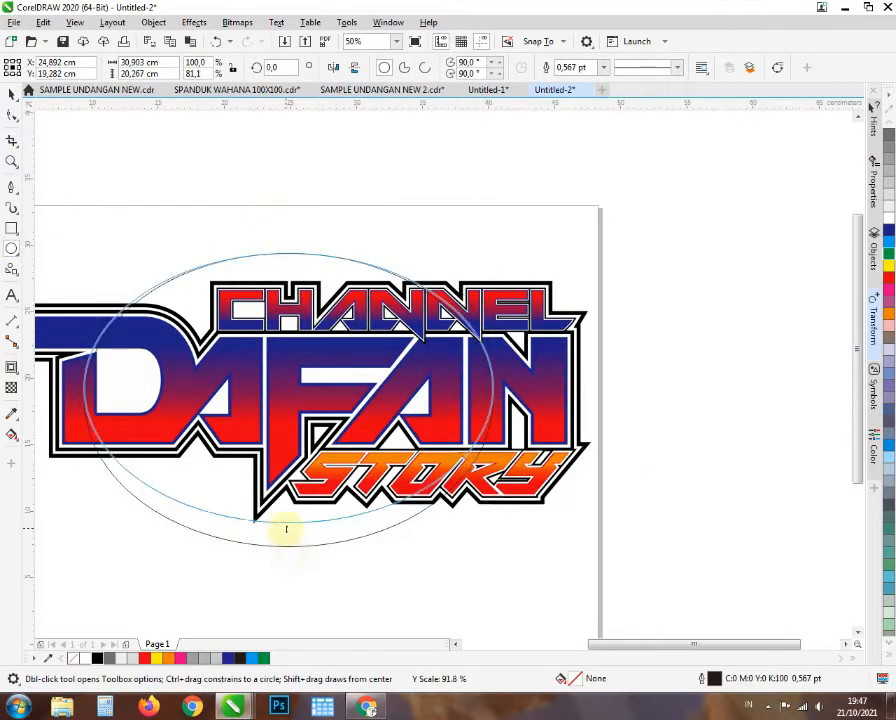
left_click_drag(286, 529, 288, 524)
left_click_drag(82, 388, 118, 370)
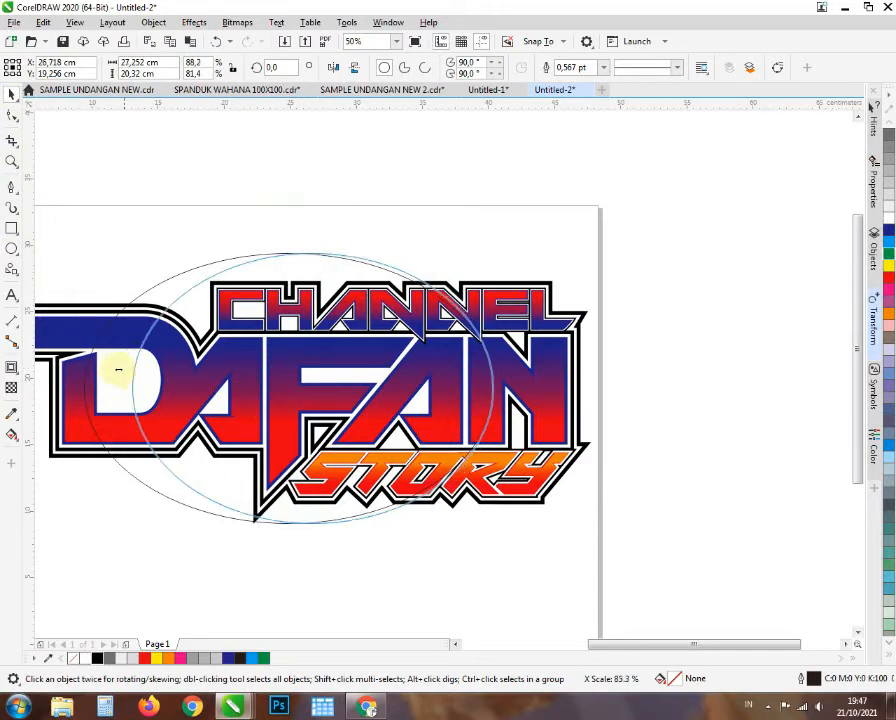
left_click_drag(504, 388, 518, 390)
- Create the intersection of the two overlapping ellipses and delete the wider original ellipse
left_click(196, 268, "shift")
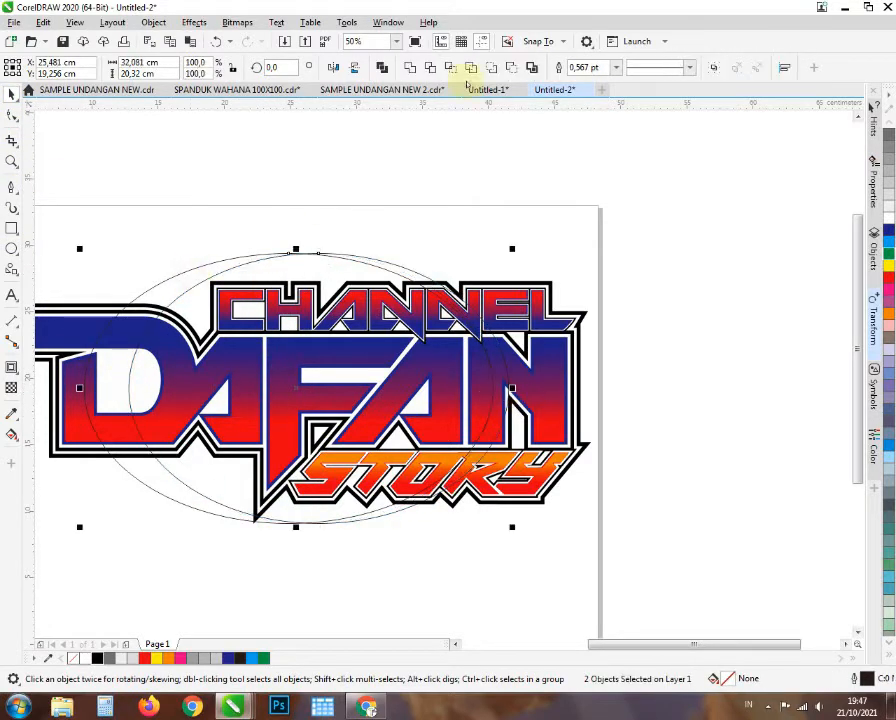
left_click(450, 68)
left_click_drag(196, 268, 60, 207)
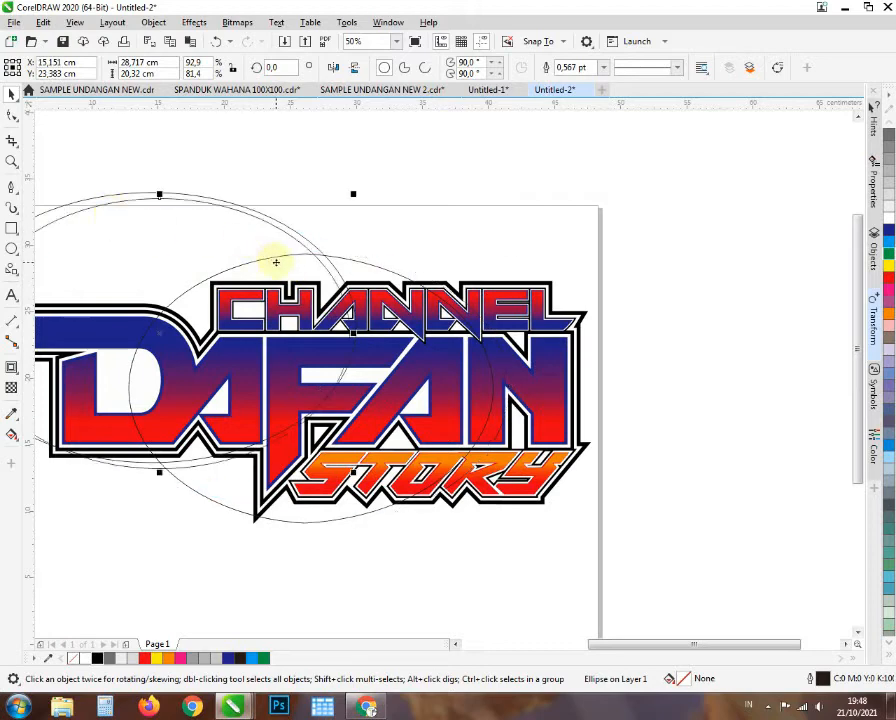
left_click(259, 233)
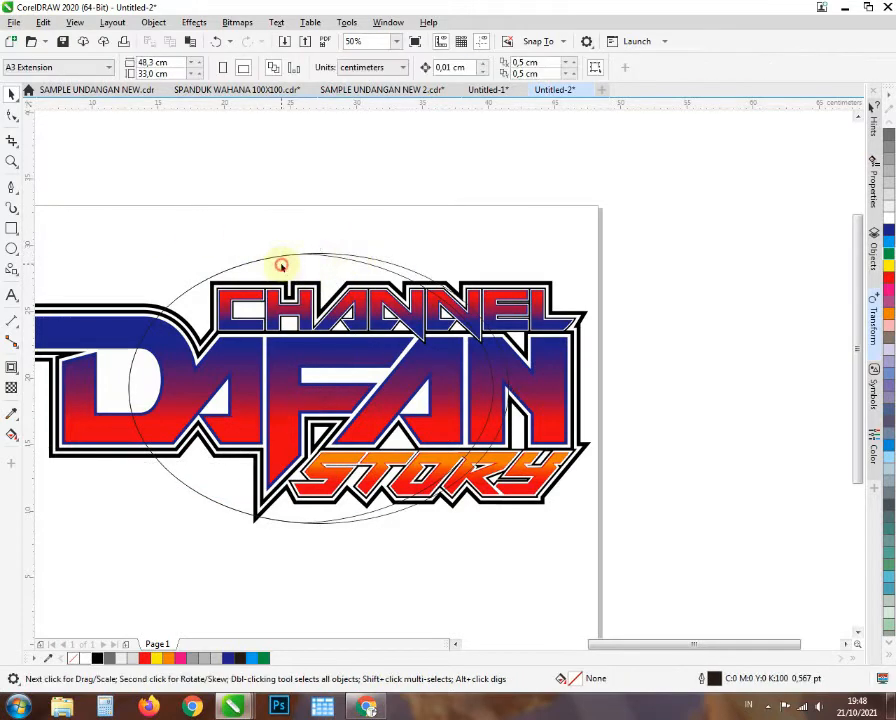
scroll(282, 262, "up", 3)
scroll(268, 300, "down", 2)
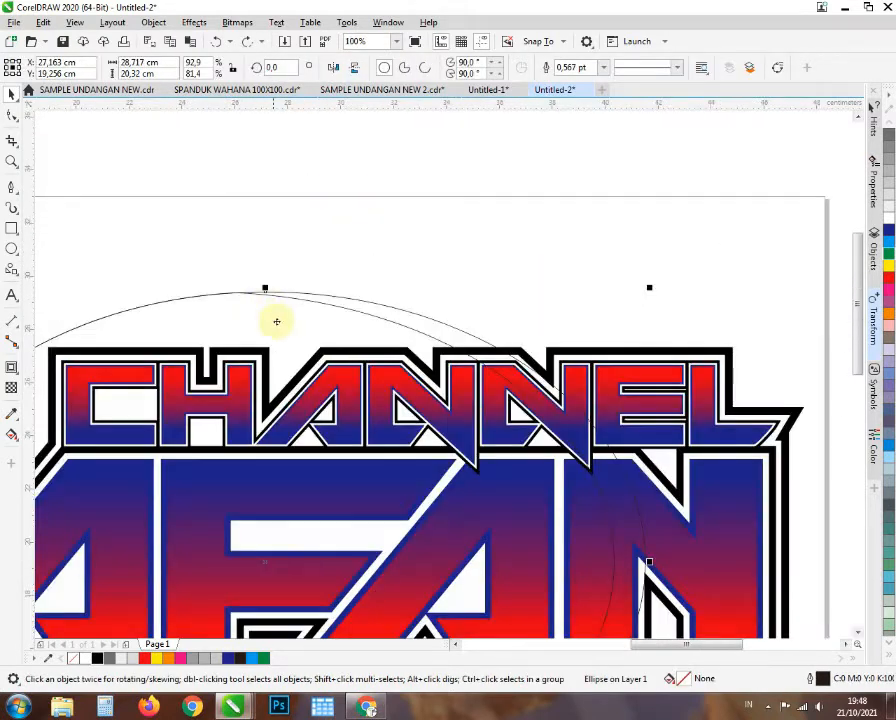
- Intersect the remaining ellipse with the overlapping curve and move the resulting shape aside towards the logo's upper left
left_click_drag(351, 307, 370, 261)
left_click(361, 303, "shift")
left_click(409, 68)
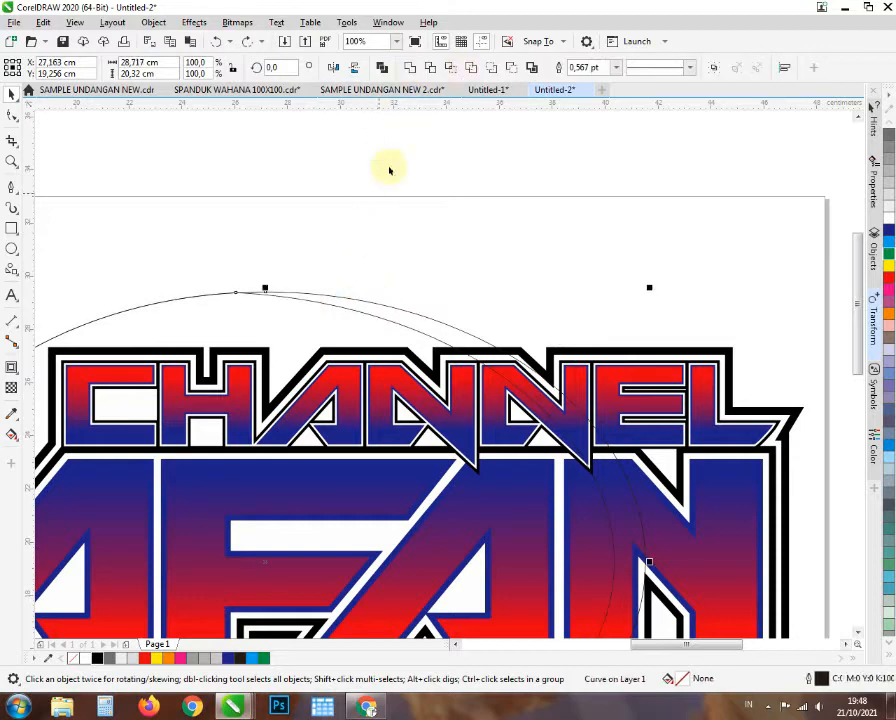
left_click(449, 68)
scroll(265, 276, "down", 2)
left_click_drag(262, 284, 160, 257)
scroll(296, 280, "up", 2)
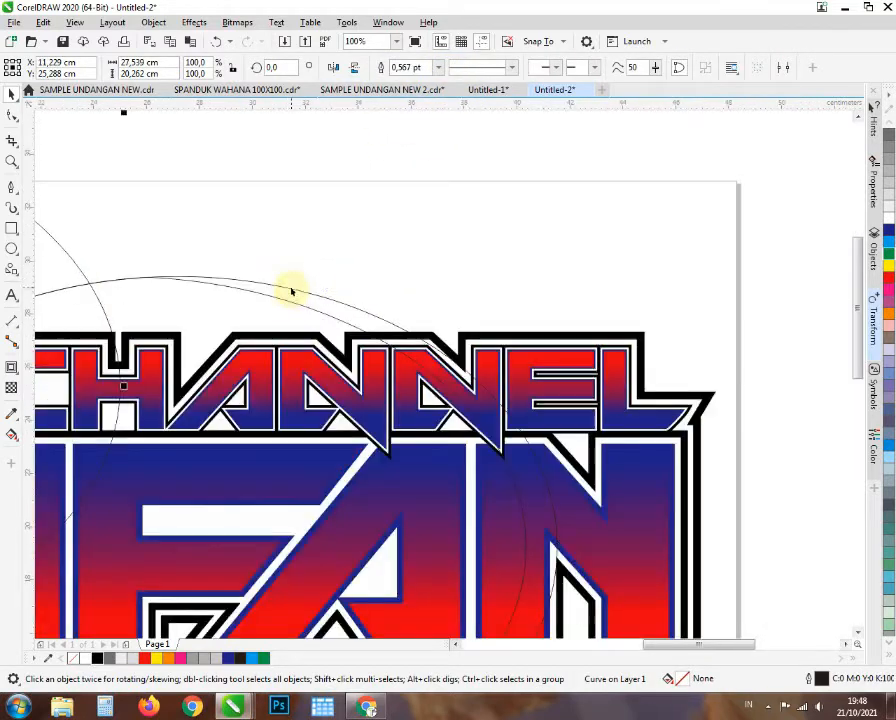
- Apply Back Minus Front to the two overlapping curves and move the resulting crescent off the page, to the right of the logo
left_click_drag(292, 292, 319, 230)
key("ctrl+z")
left_click(153, 297)
left_click(194, 276)
left_click(216, 279, "shift")
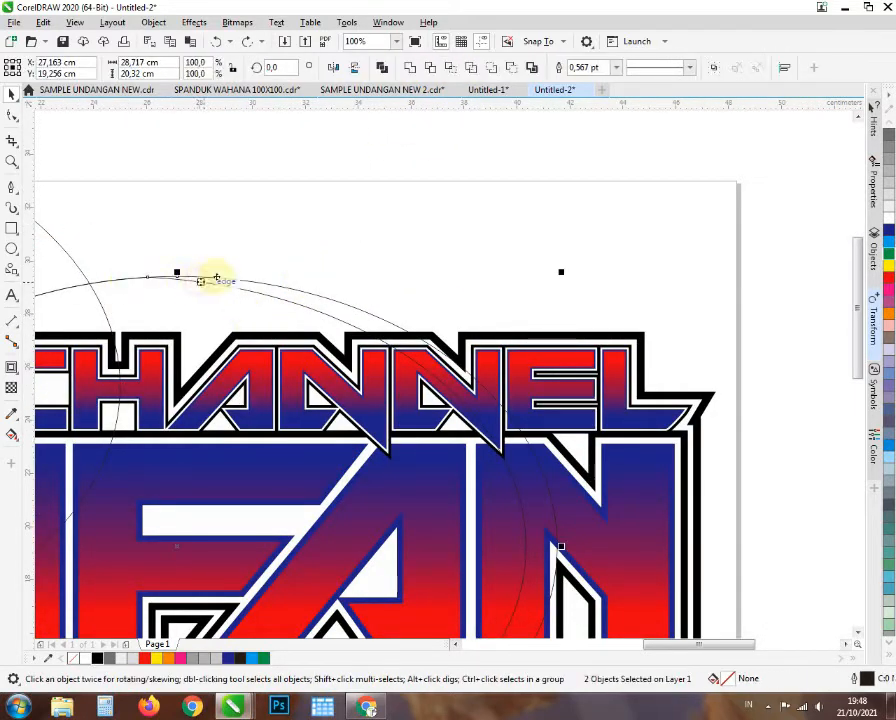
left_click(510, 67)
scroll(262, 220, "down", 2)
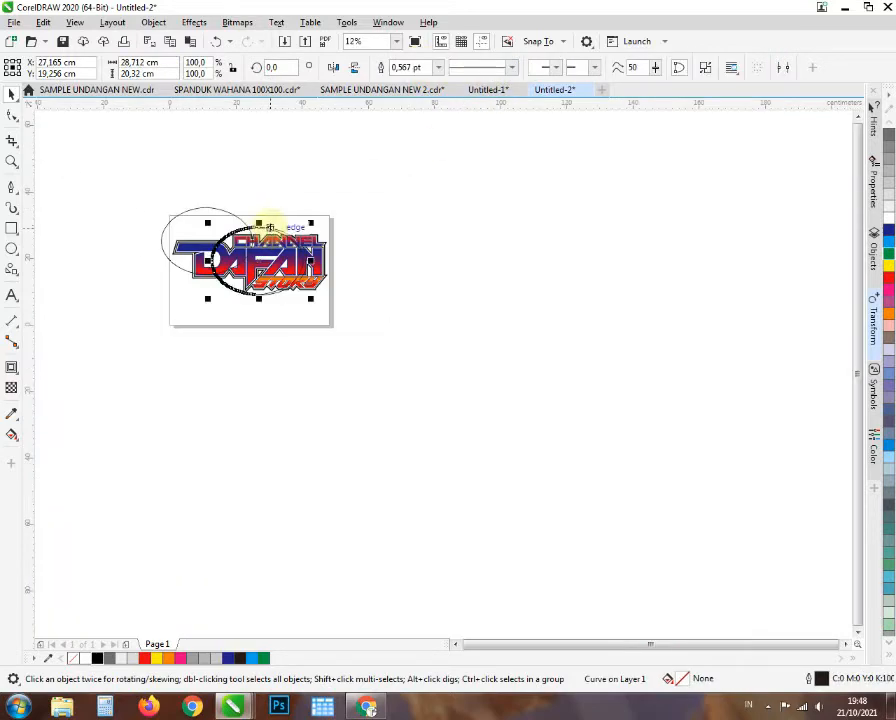
scroll(399, 190, "up", 2)
scroll(399, 190, "up", 2)
- Delete the surplus nodes along the upper-left edge of the crescent curve
left_click(12, 187)
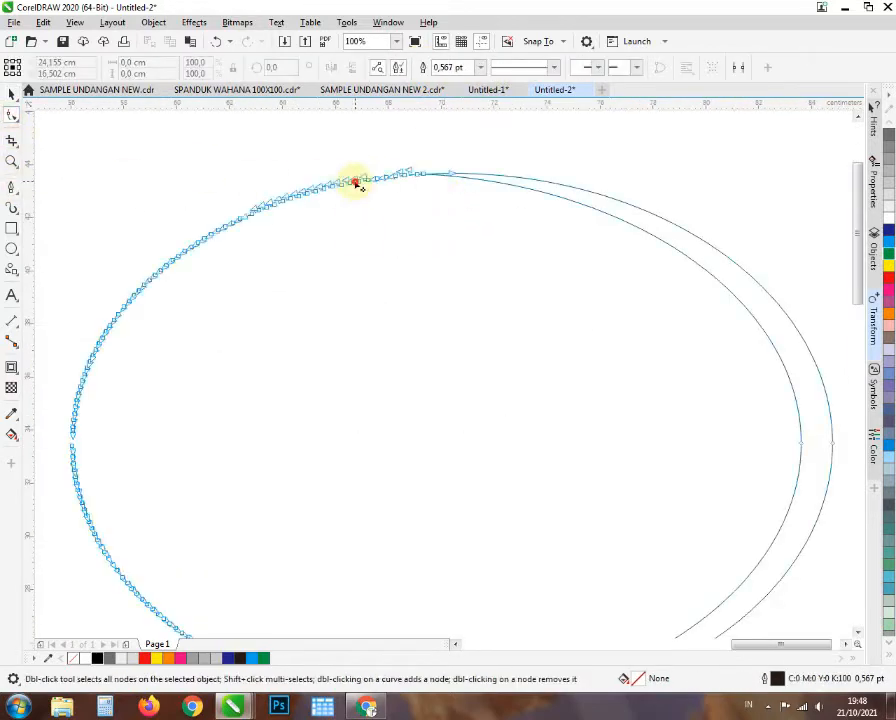
left_click(355, 183)
scroll(440, 157, "up", 3)
left_click_drag(234, 280, 4, 480)
scroll(272, 364, "down", 2)
key("Delete")
scroll(284, 328, "down", 1)
left_click_drag(262, 309, 40, 516)
scroll(227, 261, "down", 4)
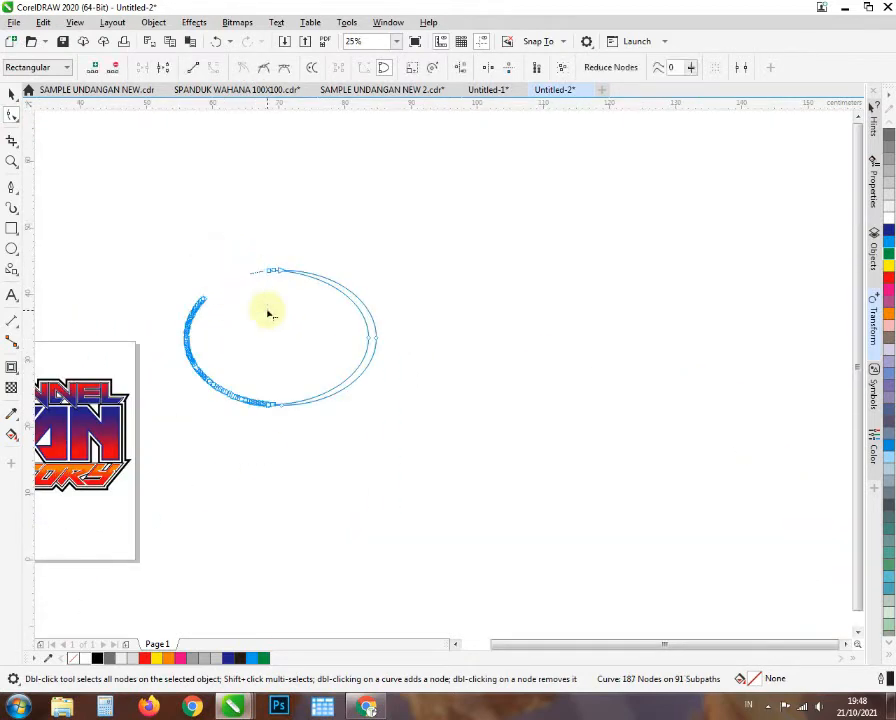
- Delete the remaining surplus nodes down the left side and lower-left edge of the crescent curve
left_click_drag(250, 437, 250, 437)
key("Delete")
scroll(257, 402, "up", 3)
left_click_drag(258, 514, 270, 515)
key("Delete")
scroll(296, 466, "down", 3)
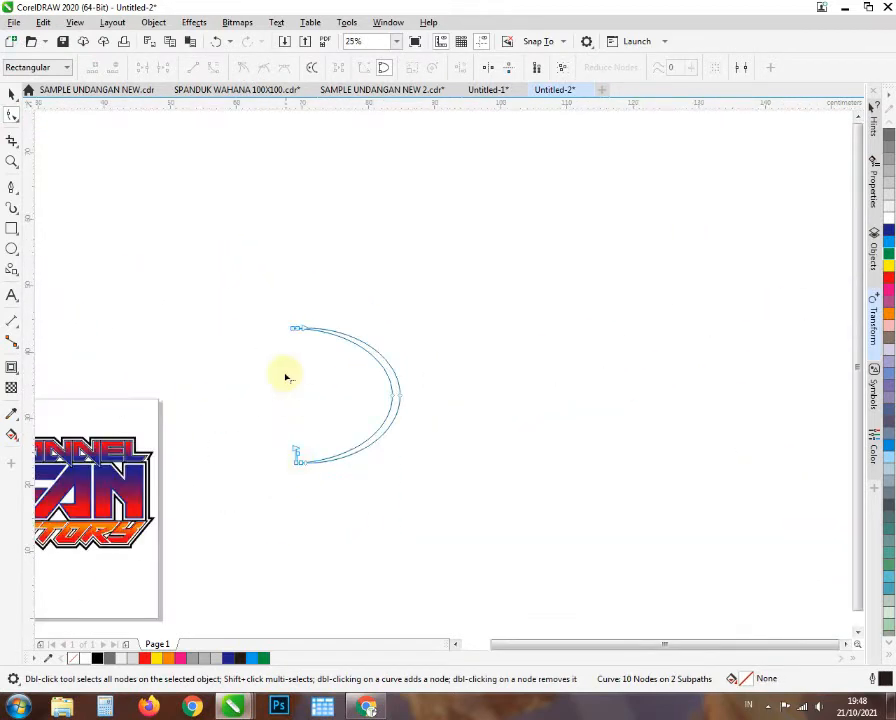
- Move the crescent over the right half of the logo and fill it with yellow
scroll(275, 331, "up", 3)
scroll(318, 280, "down", 2)
left_click(12, 95)
scroll(555, 331, "down", 3)
left_click_drag(488, 363, 490, 360)
scroll(490, 360, "up", 3)
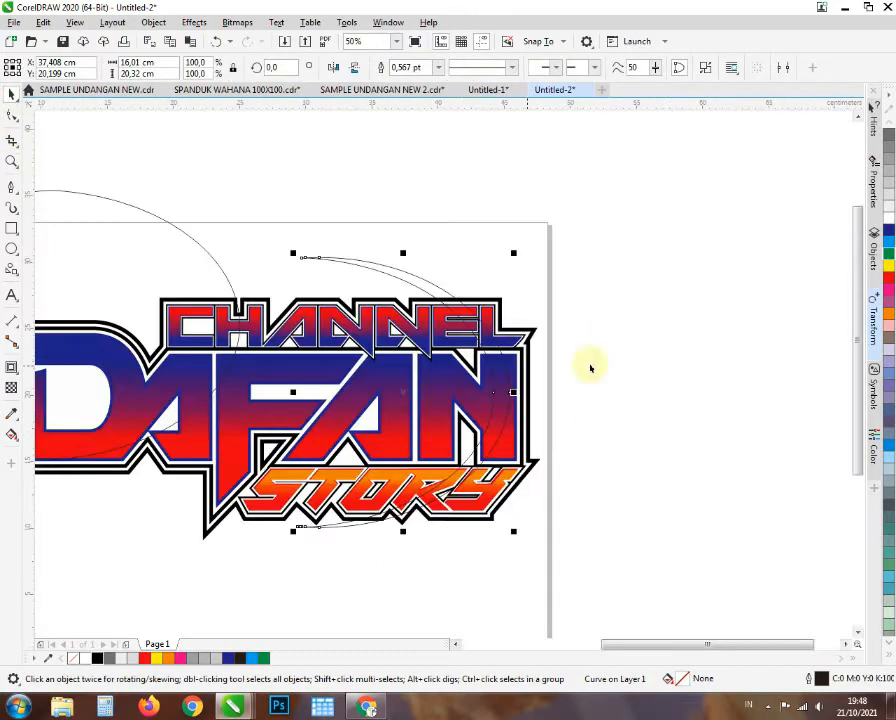
left_click(889, 265)
scroll(537, 321, "down", 1)
left_click(578, 416)
- Ungroup the logo artwork and fill the blue layer of the DAFAN lettering with black
scroll(426, 415, "up", 3)
left_click(415, 422)
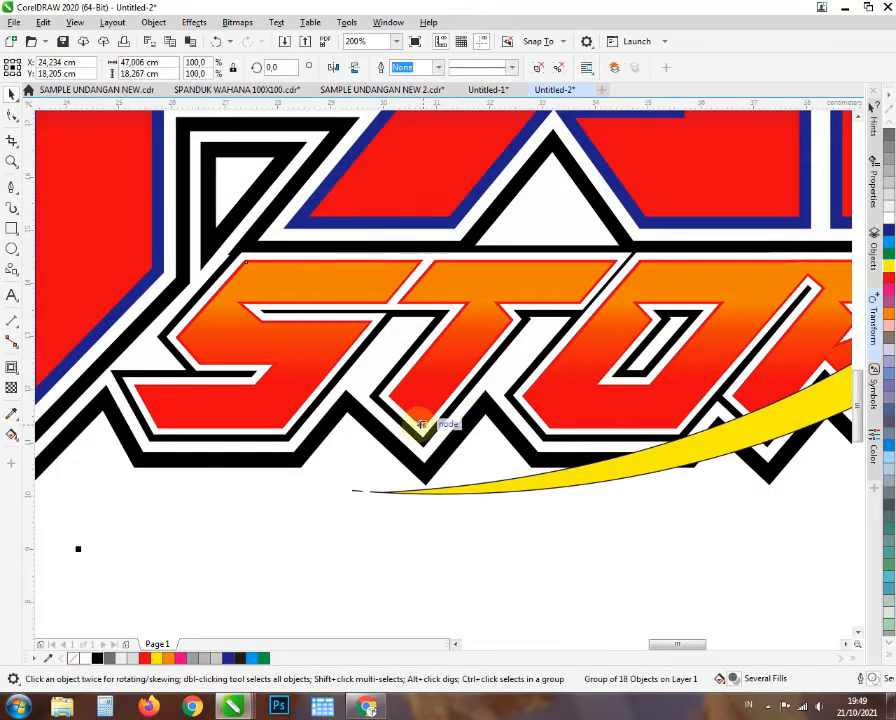
scroll(420, 424, "down", 3)
scroll(462, 367, "up", 1)
left_click(460, 314)
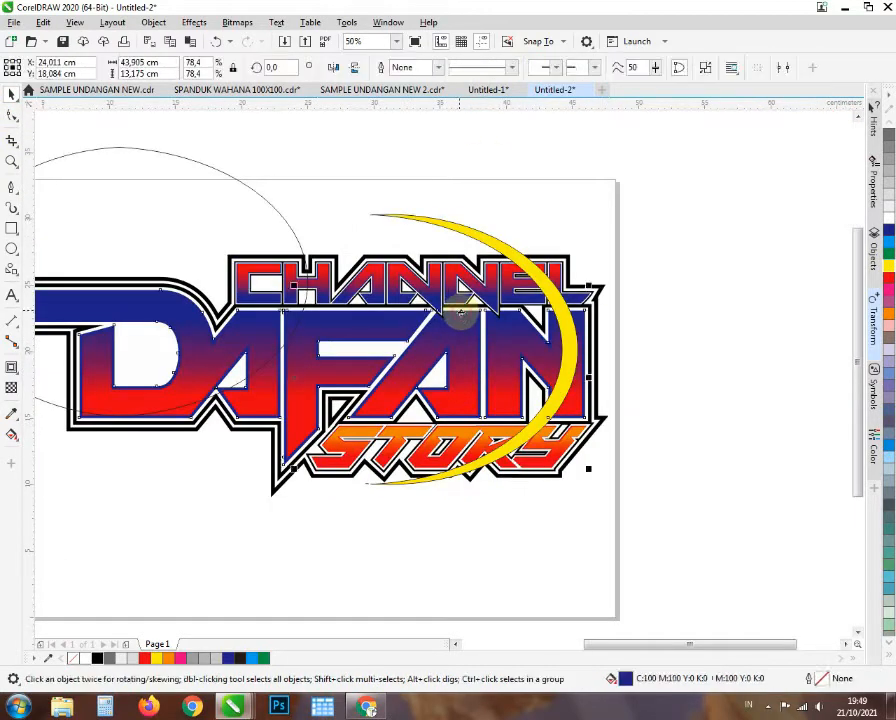
scroll(460, 314, "up", 2)
left_click(462, 296)
left_click(146, 658)
scroll(456, 376, "down", 1)
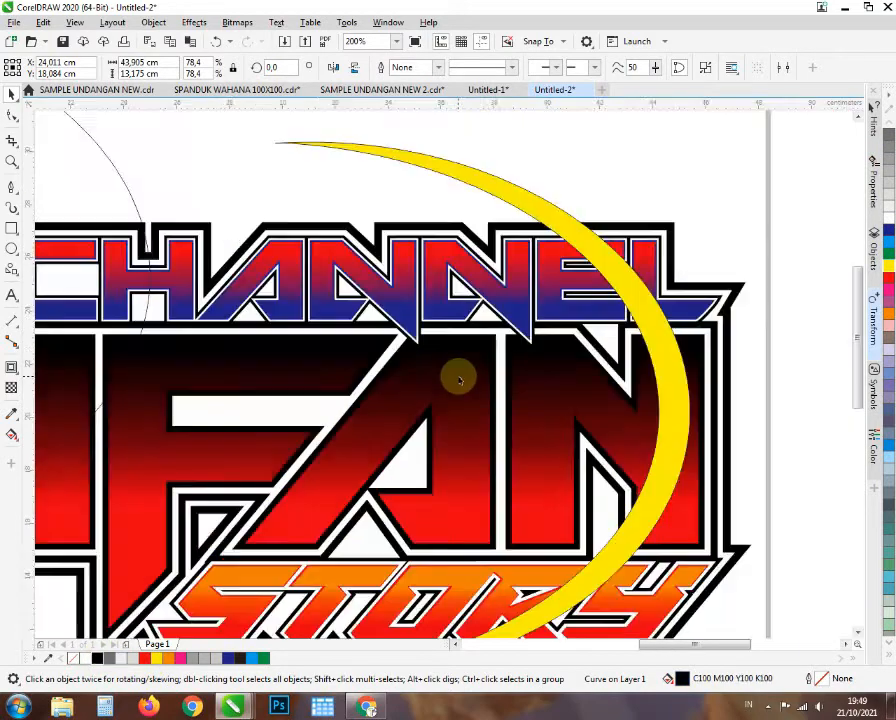
- Fill the transparent gradient layers of the CHANNEL and STORY lettering with black
scroll(456, 376, "down", 1)
scroll(800, 365, "up", 1)
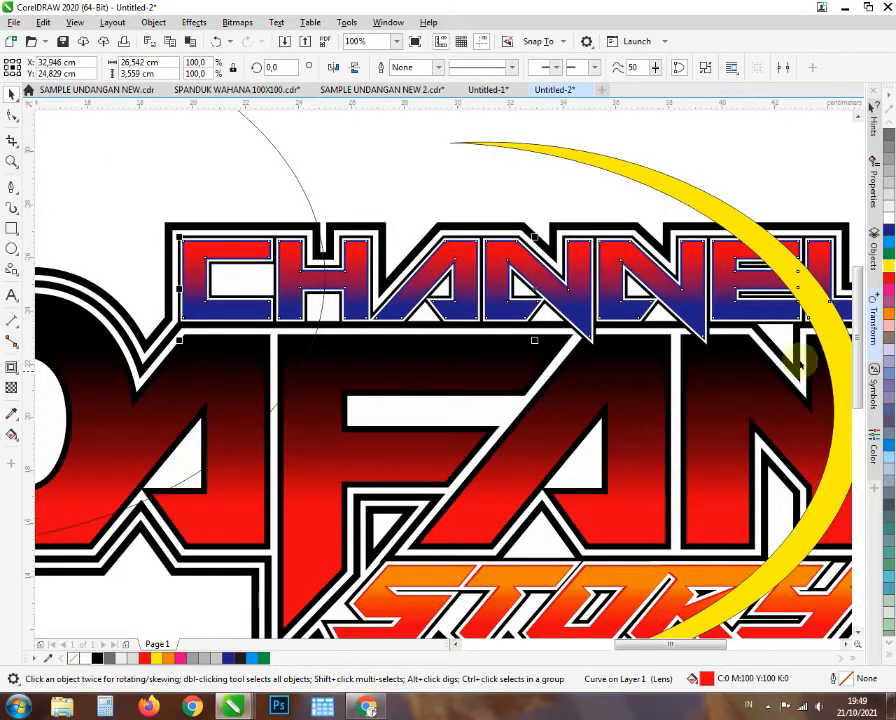
left_click(97, 658)
scroll(375, 352, "down", 2)
left_click(418, 264)
scroll(379, 340, "up", 2)
scroll(364, 361, "down", 1)
left_click(403, 510)
scroll(413, 530, "up", 1)
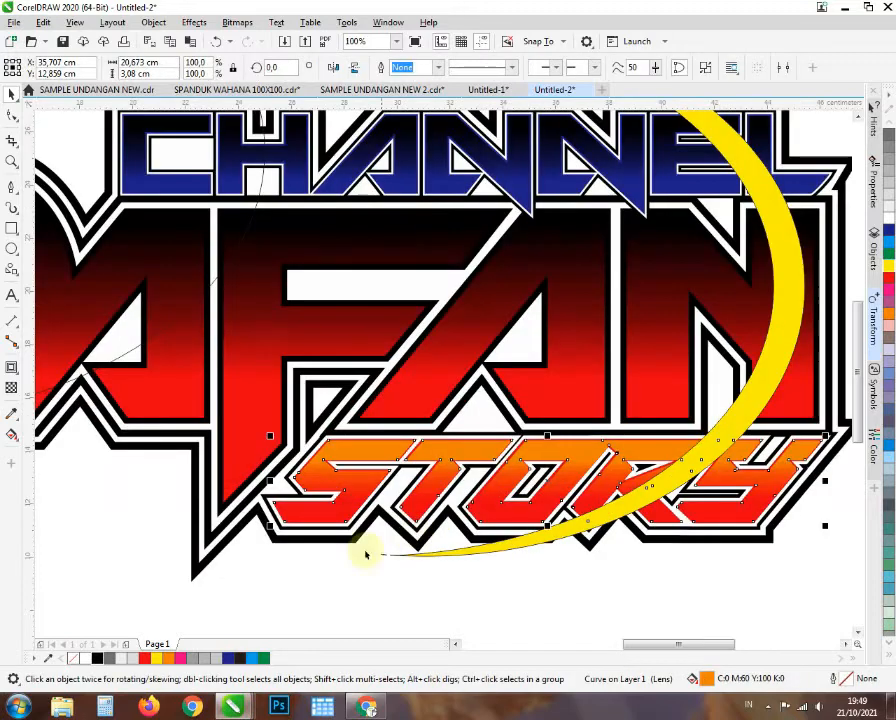
scroll(424, 460, "down", 2)
- Delete the leftover ellipse and move the yellow crescent off the page, to the right of the logo
left_click(424, 462)
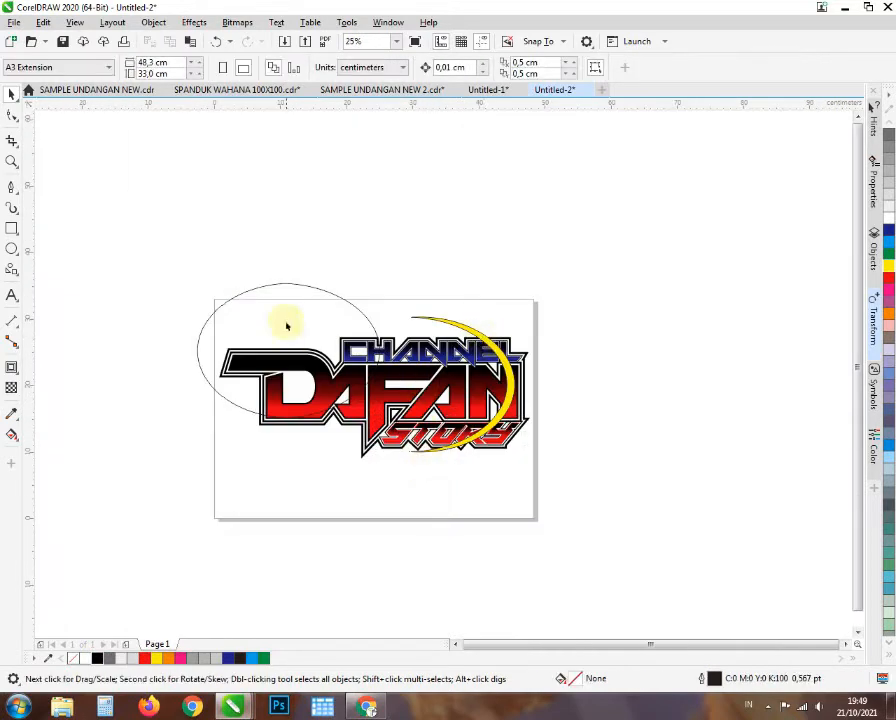
left_click(484, 342)
left_click_drag(604, 343, 718, 322)
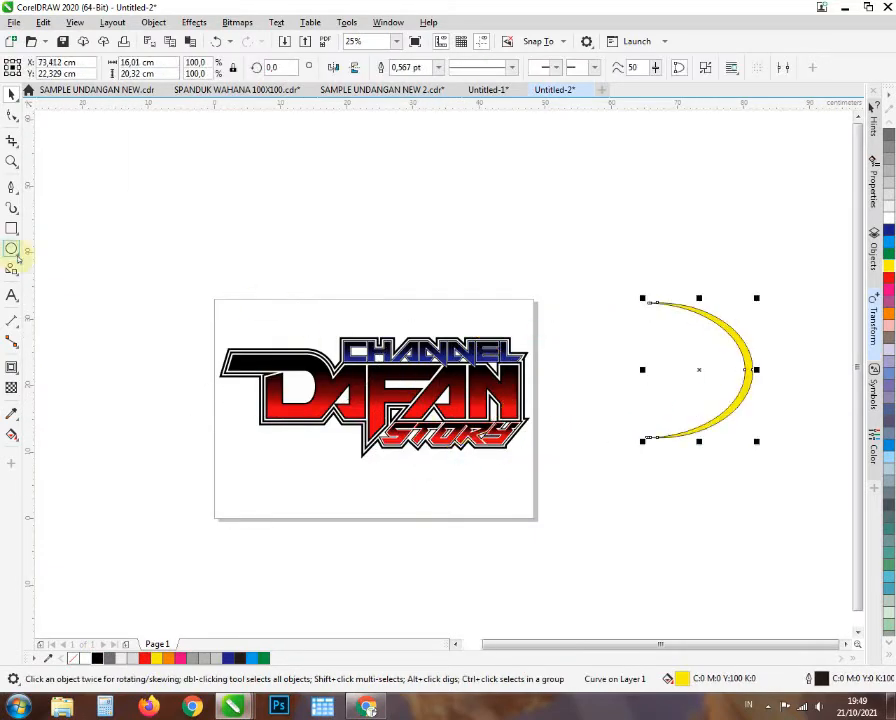
- Draw a six-sided polygon about 28 cm wide and 33 cm high and centre it over the logo
left_click(55, 269)
mouse_move(128, 131)
left_mouse_down()
mouse_move(324, 285)
mouse_move(393, 112)
left_mouse_up()
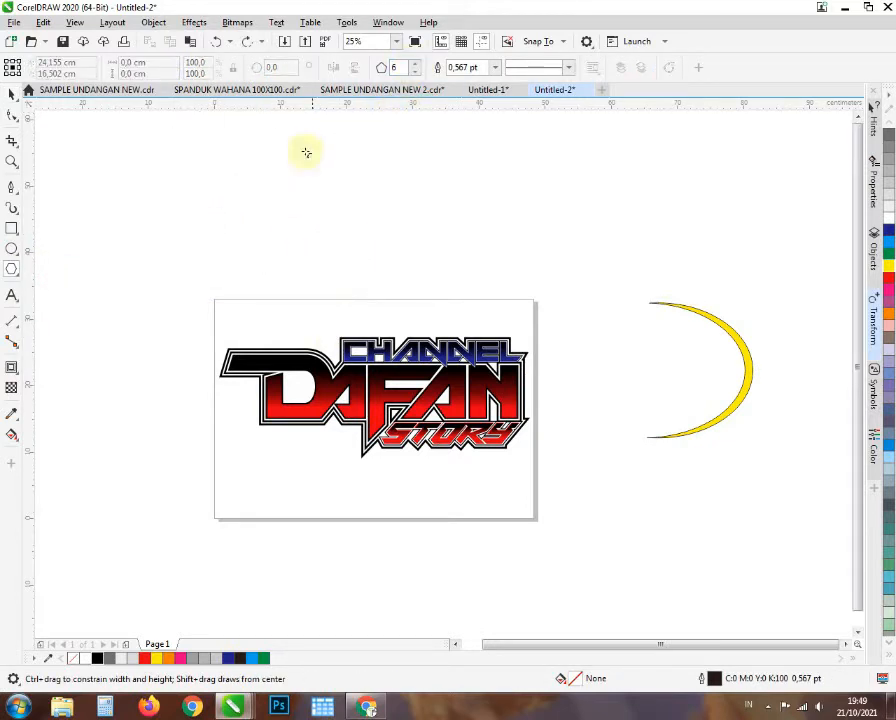
left_click_drag(486, 336, 498, 346)
left_click(11, 94)
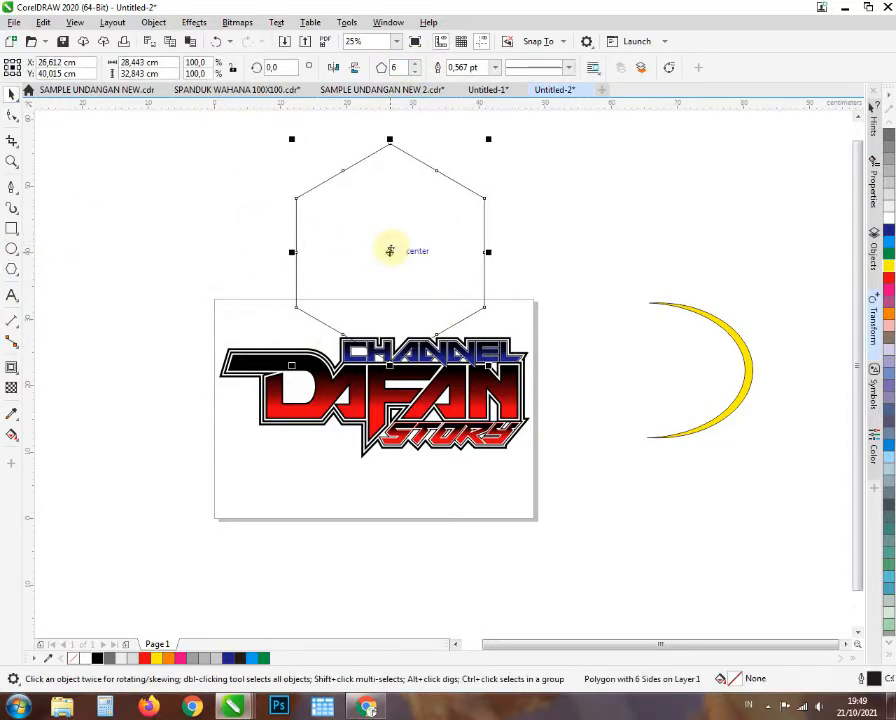
left_click_drag(390, 252, 390, 388)
- Skew the hexagon horizontally and vertically into a slanted shape about 41 cm wide and 26 cm high
left_click_drag(380, 299, 356, 282)
left_click(368, 262)
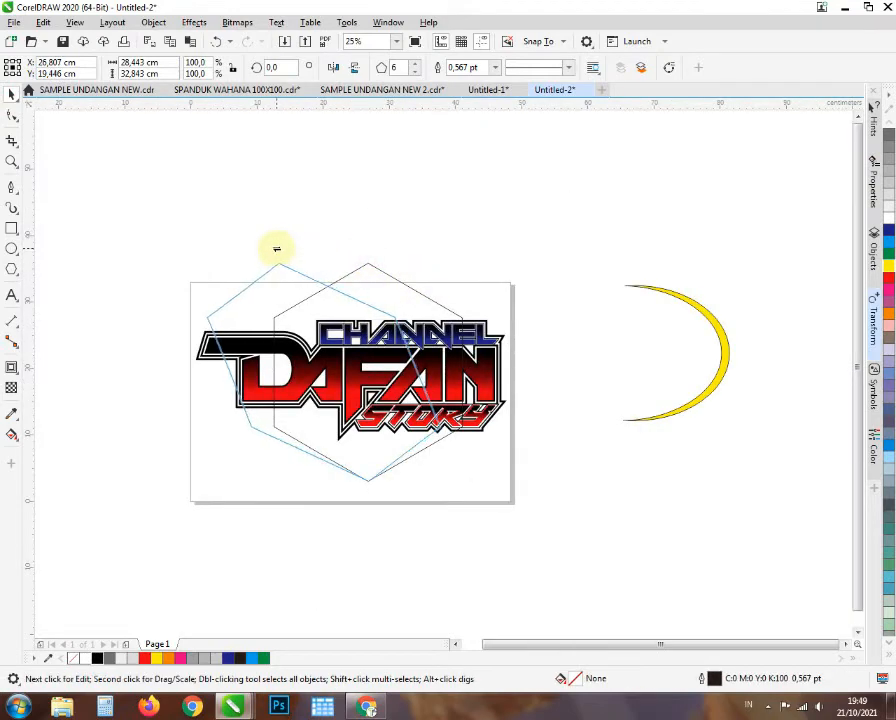
left_click_drag(276, 248, 278, 250)
left_click_drag(396, 473, 396, 473)
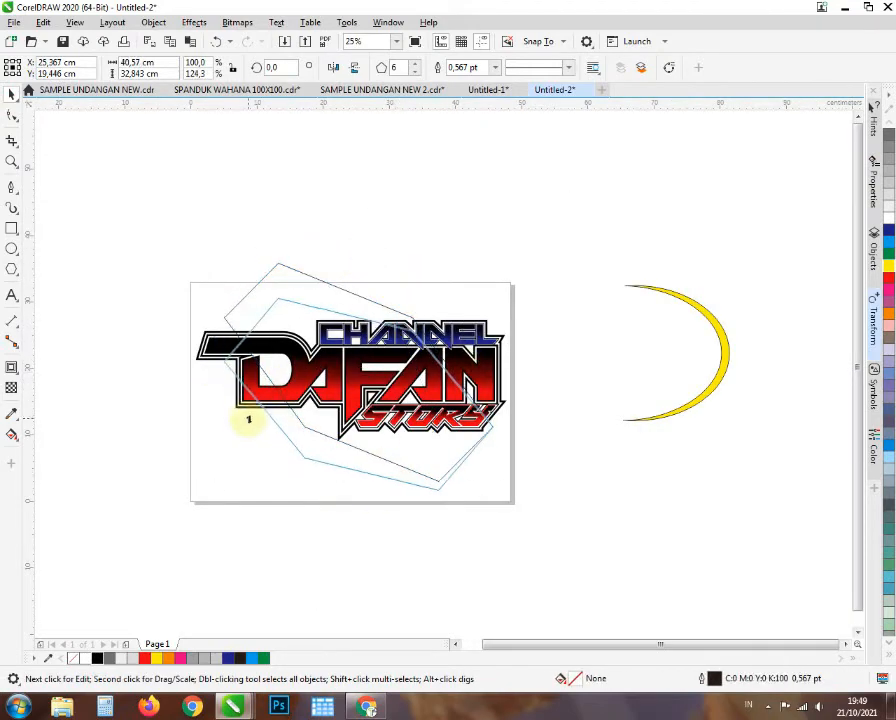
left_click_drag(265, 447, 265, 447)
left_click(365, 459)
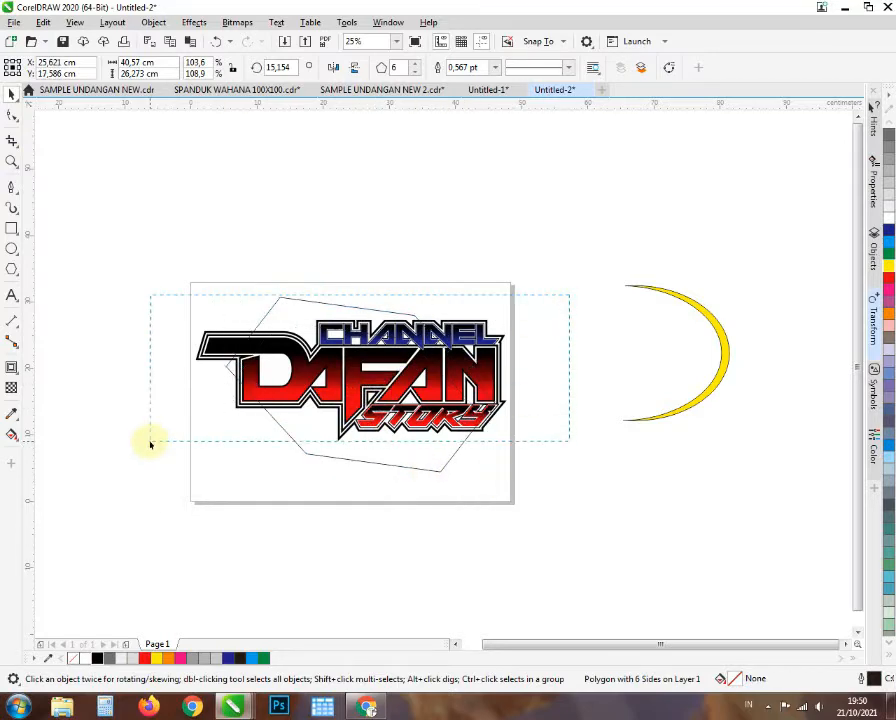
- Scale the whole logo lettering down and move it towards the lower left of the hexagon
left_click_drag(150, 444, 150, 442)
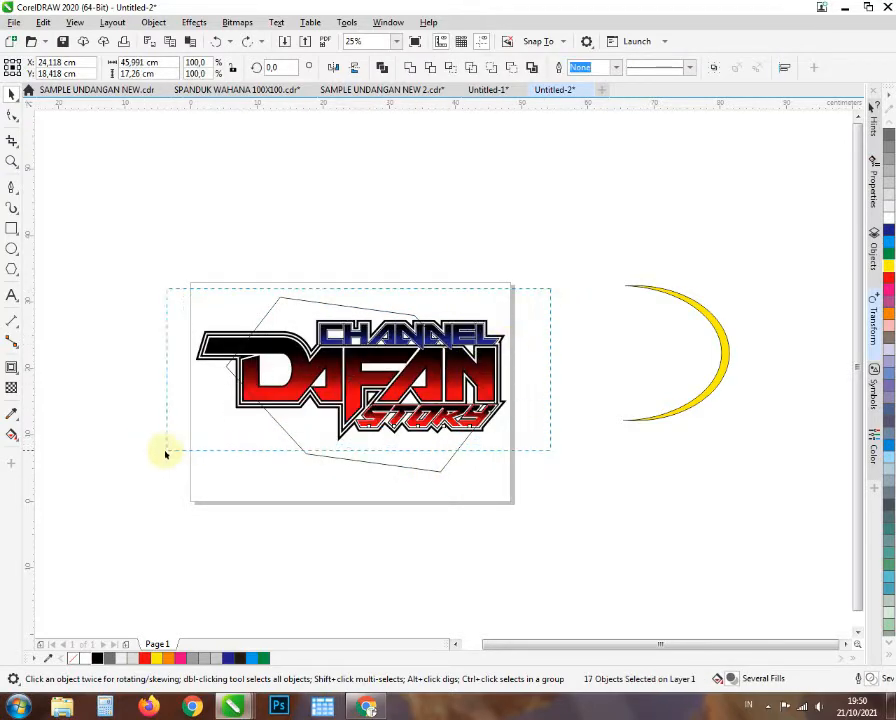
left_click_drag(509, 317, 459, 337)
scroll(408, 376, "up", 1)
left_click_drag(398, 365, 343, 424)
scroll(424, 362, "down", 1)
- Skew the hexagon again until it is about 31 cm wide and 33 cm high
left_click(292, 311)
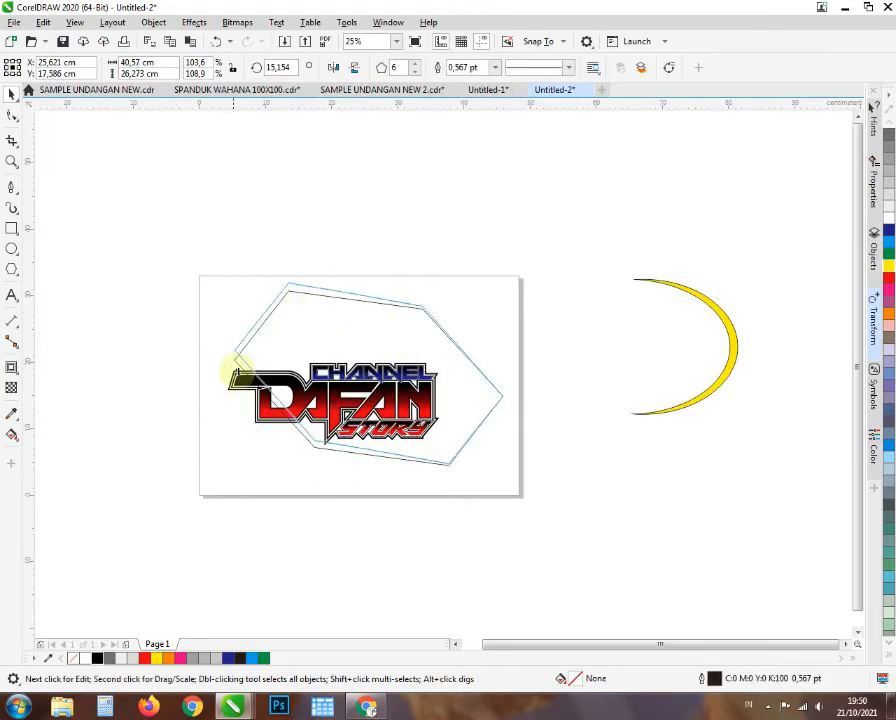
left_click_drag(236, 371, 235, 344)
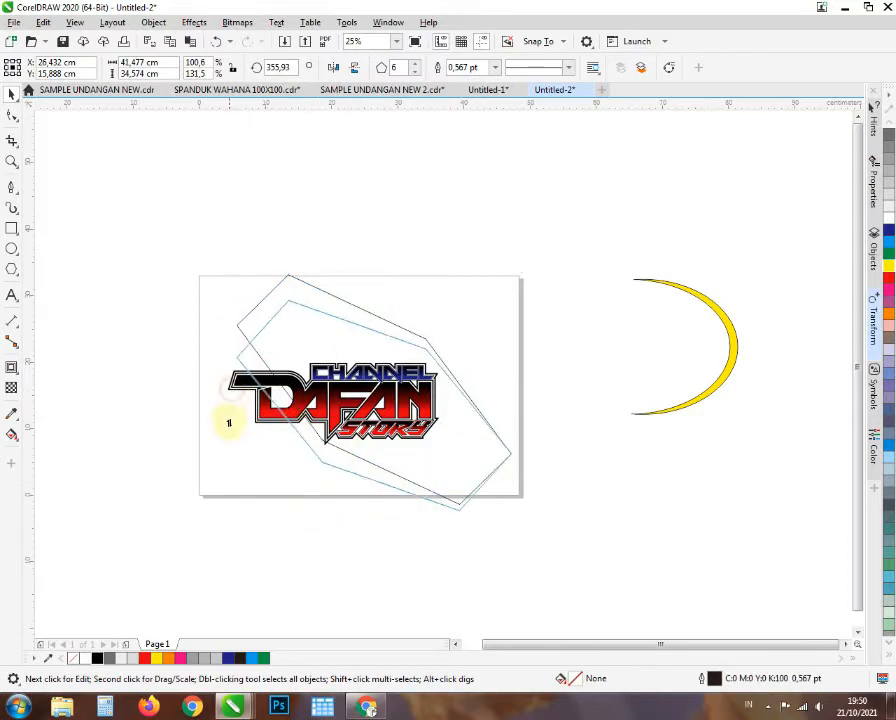
left_click_drag(228, 423, 190, 409)
left_click_drag(437, 296, 441, 300)
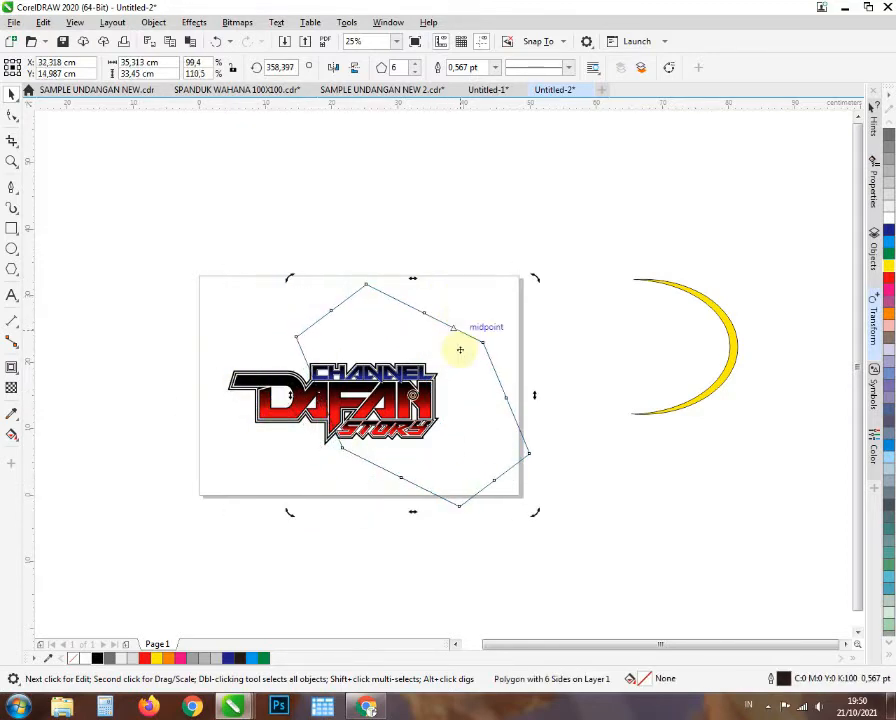
left_click_drag(358, 498, 358, 498)
left_click(108, 224)
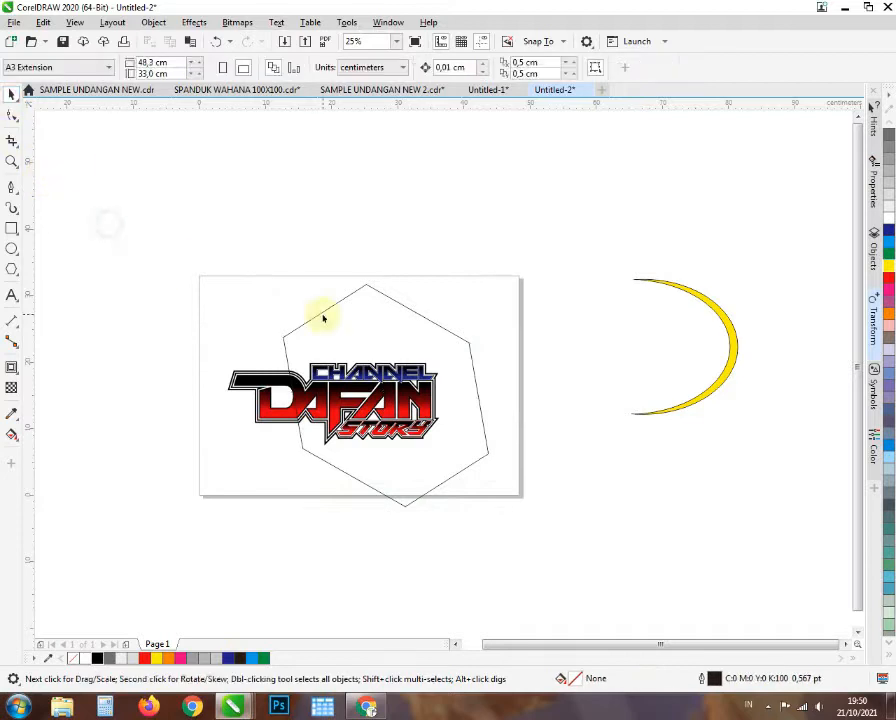
- Fill the hexagon with black and remove its outline
left_click(322, 314)
scroll(405, 317, "up", 1)
left_click(97, 658)
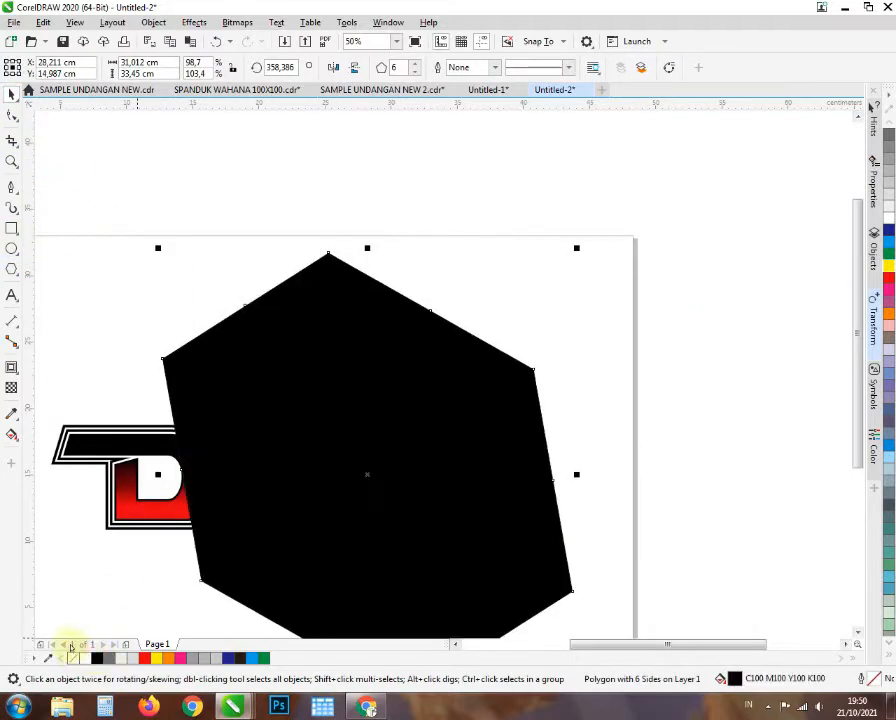
- Add a one-step inside contour to the black hexagon with an offset of about 1.18 cm
left_click(12, 368)
scroll(404, 290, "up", 1)
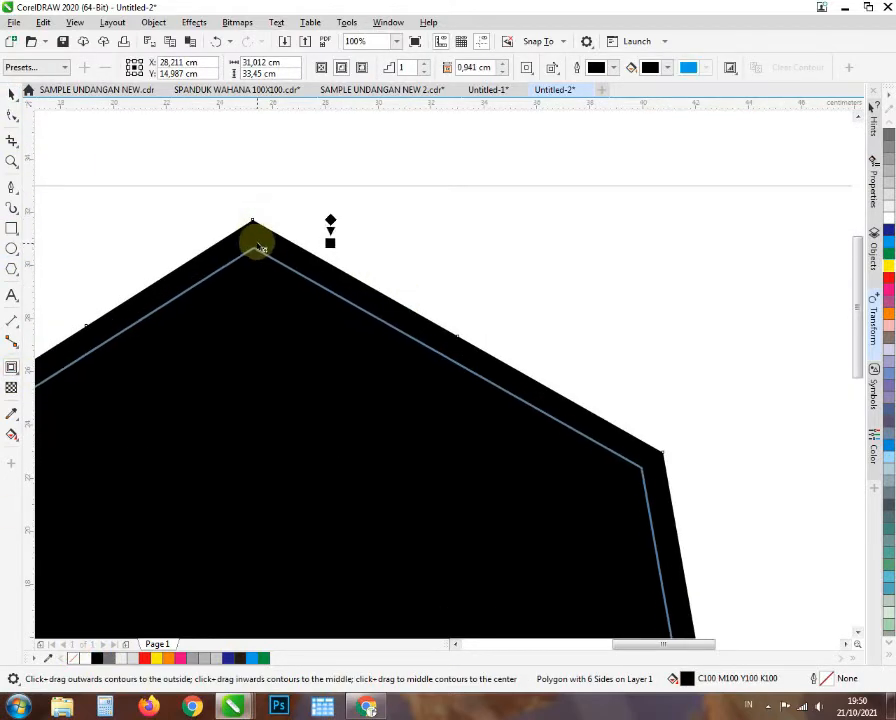
left_click_drag(258, 247, 266, 256)
scroll(148, 313, "down", 2)
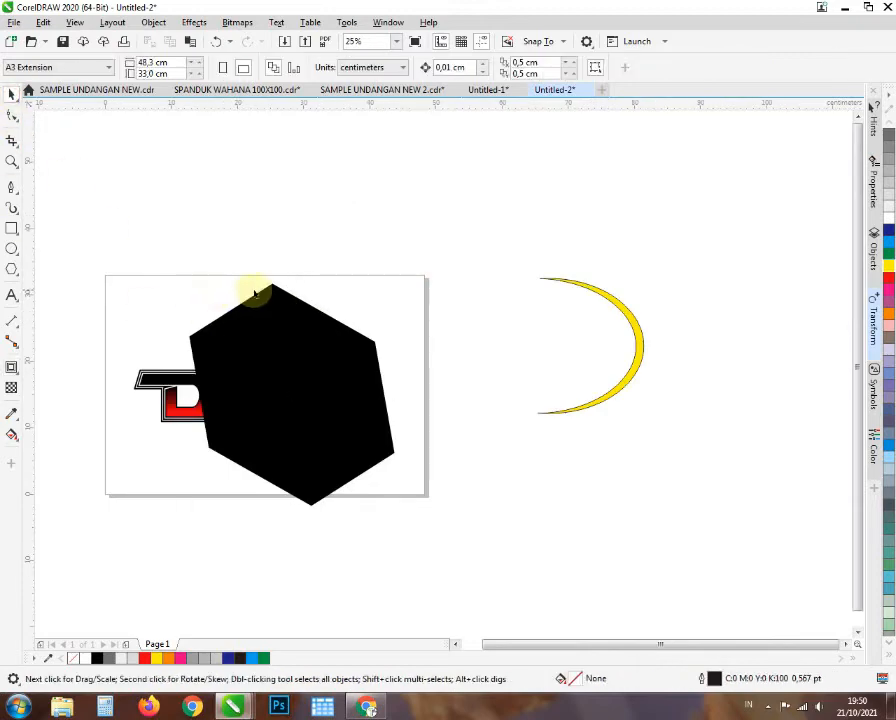
left_click_drag(266, 300, 425, 329)
key("ctrl+z")
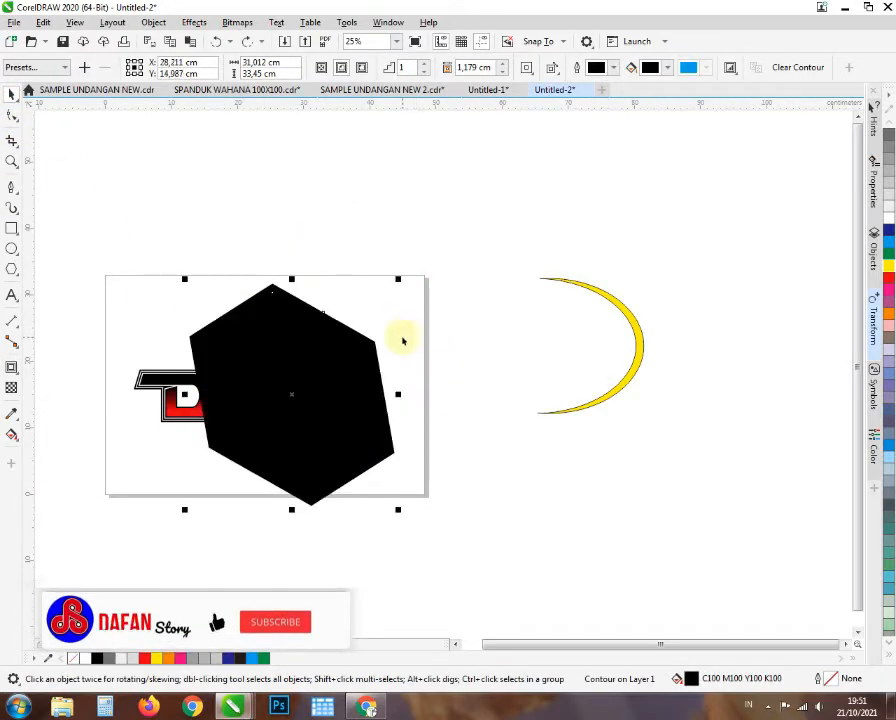
- Break the contour apart and fill the inner hexagon with red
key("ctrl+k")
left_click(298, 334)
left_click(889, 278)
scroll(280, 354, "up", 1)
scroll(280, 354, "down", 1)
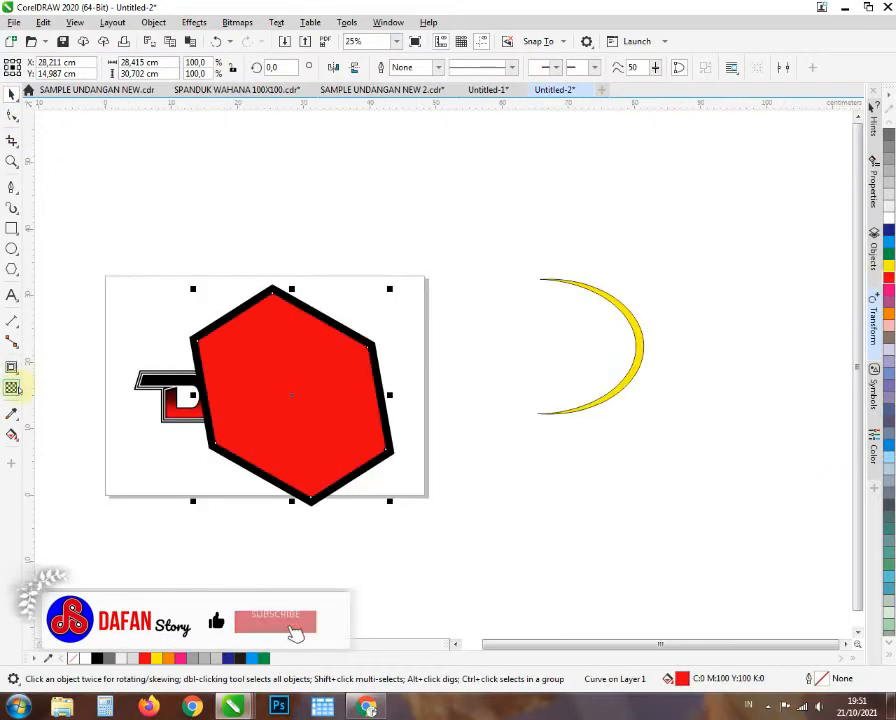
- Apply a linear transparency to the red hexagon, fading from opaque at its upper corner to transparent at its lower corner
left_click(11, 388)
left_click_drag(305, 482, 295, 349)
mouse_move(287, 430)
left_mouse_down()
mouse_move(287, 453)
mouse_move(293, 416)
left_mouse_up()
left_click_drag(274, 319, 272, 274)
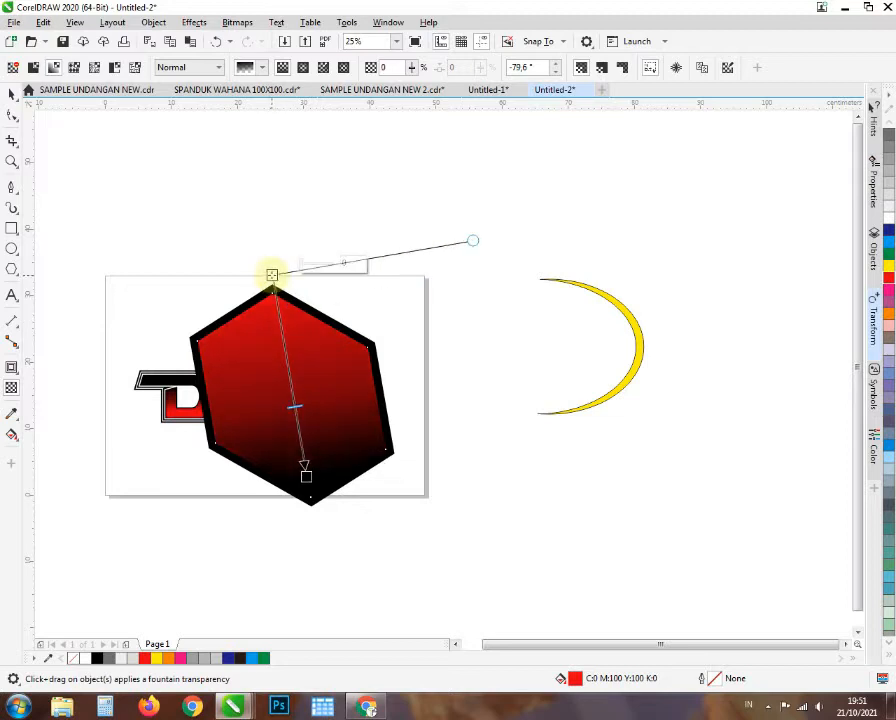
- Resize the red gradient hexagon to about 27.4 by 29.6 cm so that the black border around it widens
left_click(11, 96)
scroll(232, 278, "up", 1)
left_click_drag(160, 304, 154, 297)
scroll(175, 310, "down", 1)
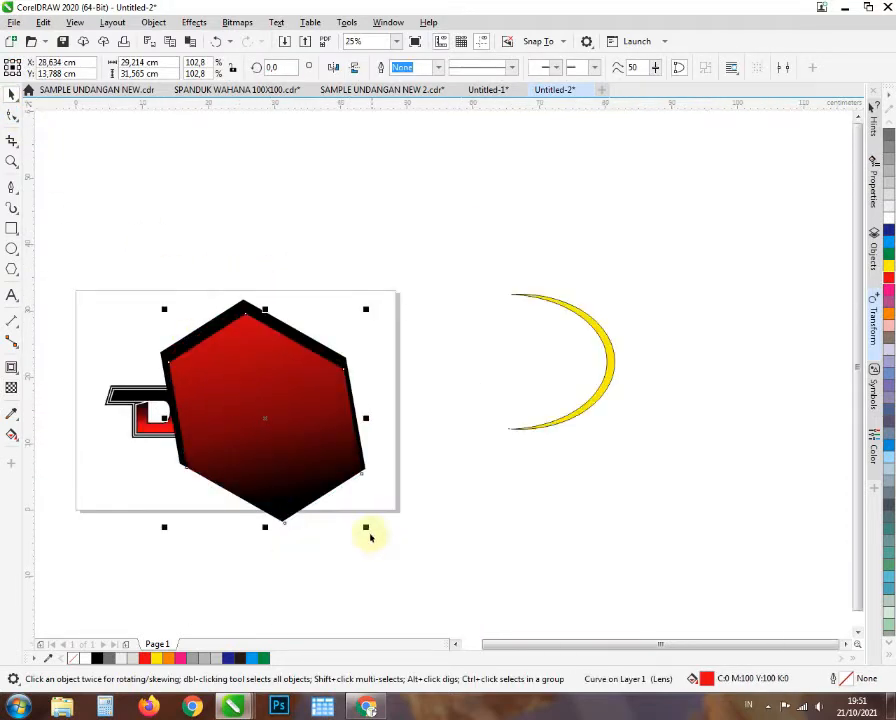
left_click_drag(368, 532, 356, 519)
scroll(268, 449, "up", 1)
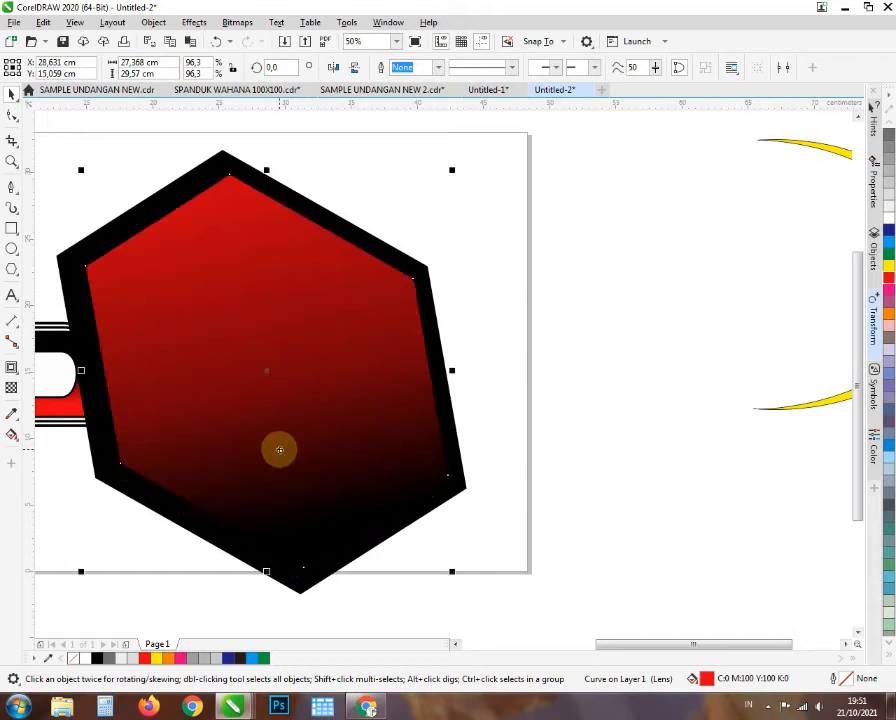
scroll(283, 446, "down", 1)
- Bring the logo lettering in front of the hexagons and enlarge it to span beyond their width
left_click(76, 365)
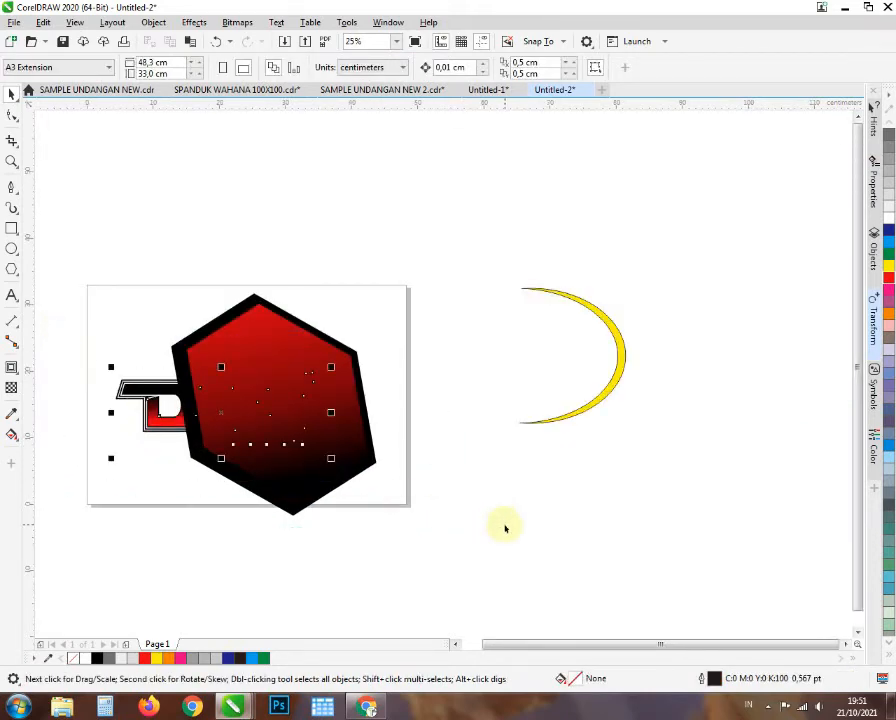
key("shift+Page_Up")
scroll(252, 258, "up", 1)
scroll(288, 190, "down", 1)
left_click_drag(98, 308, 480, 440)
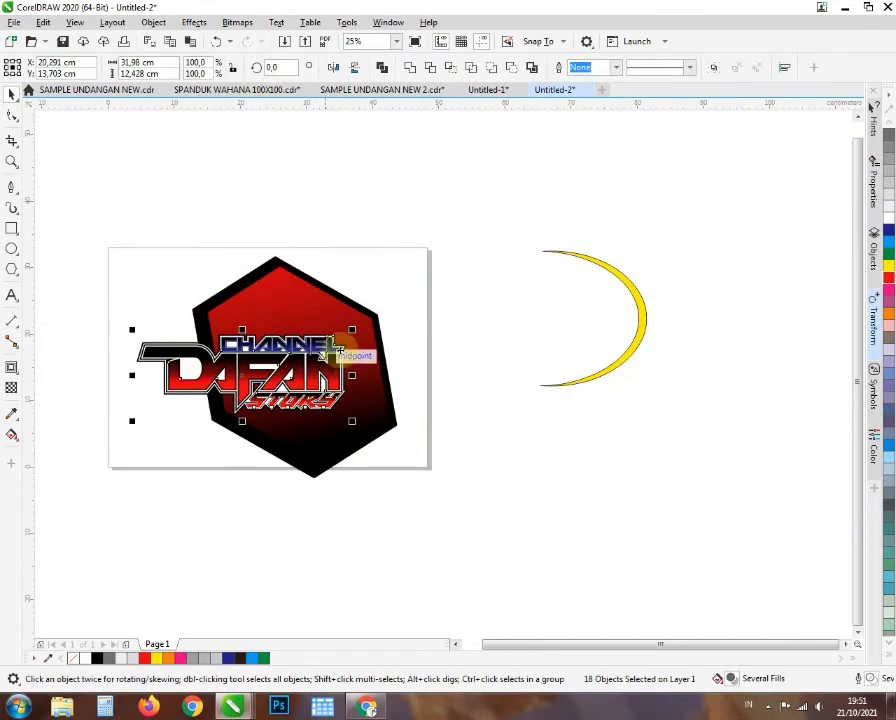
left_click_drag(353, 331, 343, 360)
- Select both hexagons, reduce their height and skew them sideways to about 36 cm wide and 32 cm high
left_click(272, 298)
left_click(289, 414, "shift")
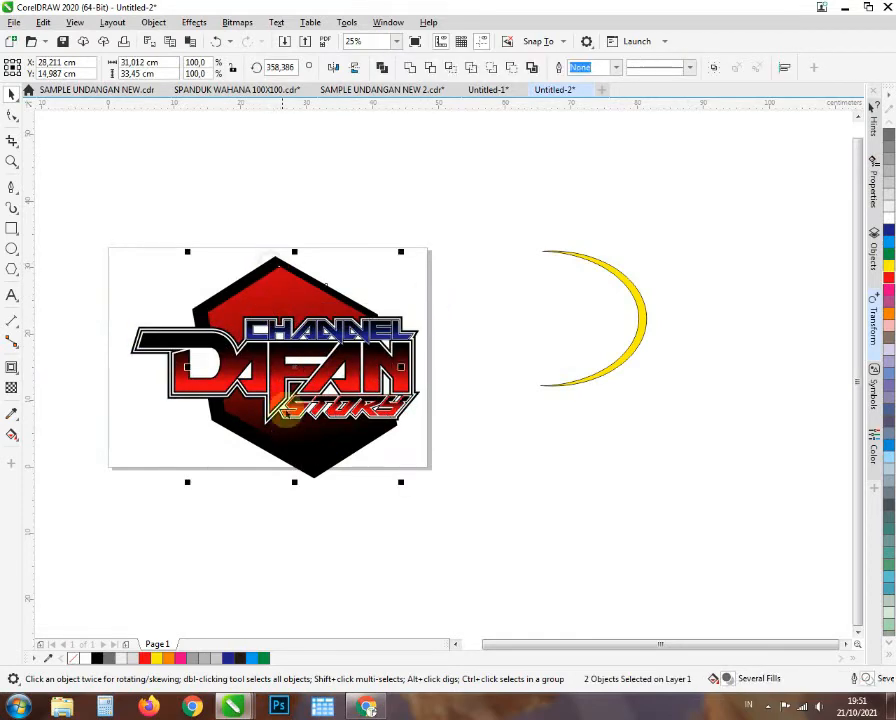
left_click_drag(294, 481, 291, 450)
mouse_move(294, 252)
left_mouse_down()
mouse_move(275, 284)
mouse_move(290, 260)
left_mouse_up()
left_click_drag(294, 451, 355, 482)
left_click(296, 460)
left_click_drag(314, 299, 268, 306)
left_click_drag(340, 458, 342, 460)
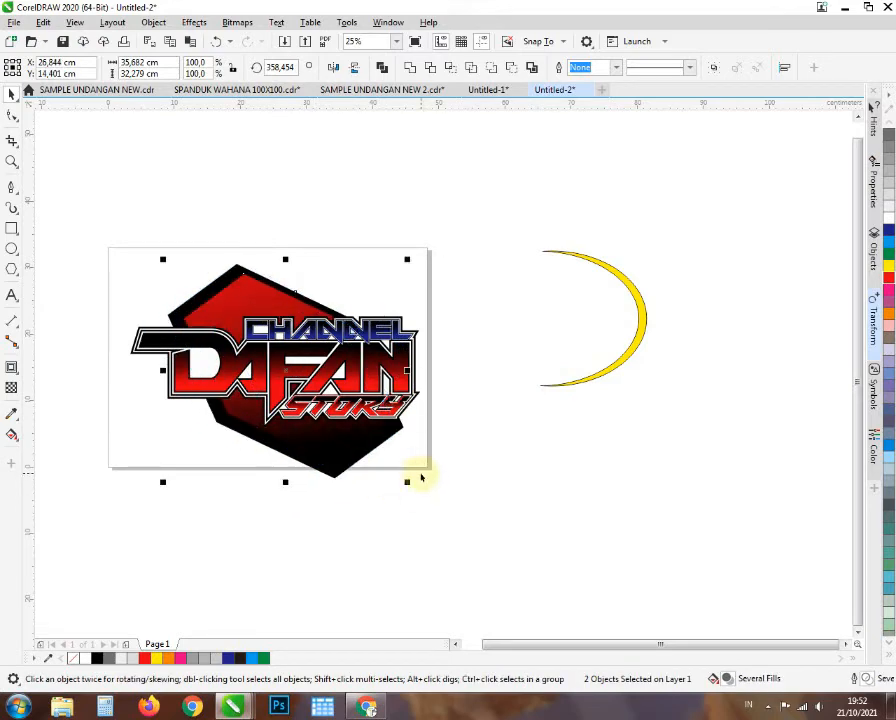
- Skew both hexagons vertically behind the lettering to a height of about 27 cm
left_click_drag(287, 483, 285, 478)
left_click(253, 426)
left_click_drag(163, 368, 165, 398)
left_click_drag(407, 382, 397, 340)
mouse_move(320, 440)
left_mouse_down()
mouse_move(318, 430)
mouse_move(328, 442)
left_mouse_up()
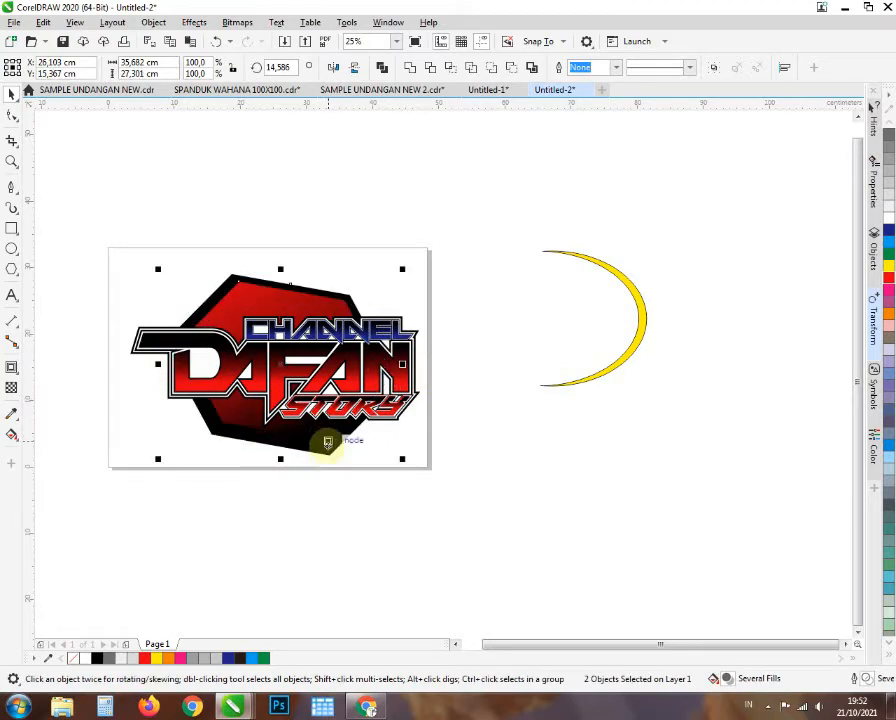
left_click(366, 492)
- Delete the yellow crescent beside the page
scroll(492, 336, "down", 1)
left_click_drag(496, 260, 624, 452)
key("Delete")
scroll(382, 336, "up", 2)
left_click(298, 228)
scroll(298, 228, "down", 1)
- Draw a narrow three-sided polygon above the logo, about 0.6 cm wide and 11.3 cm high
left_click(12, 269)
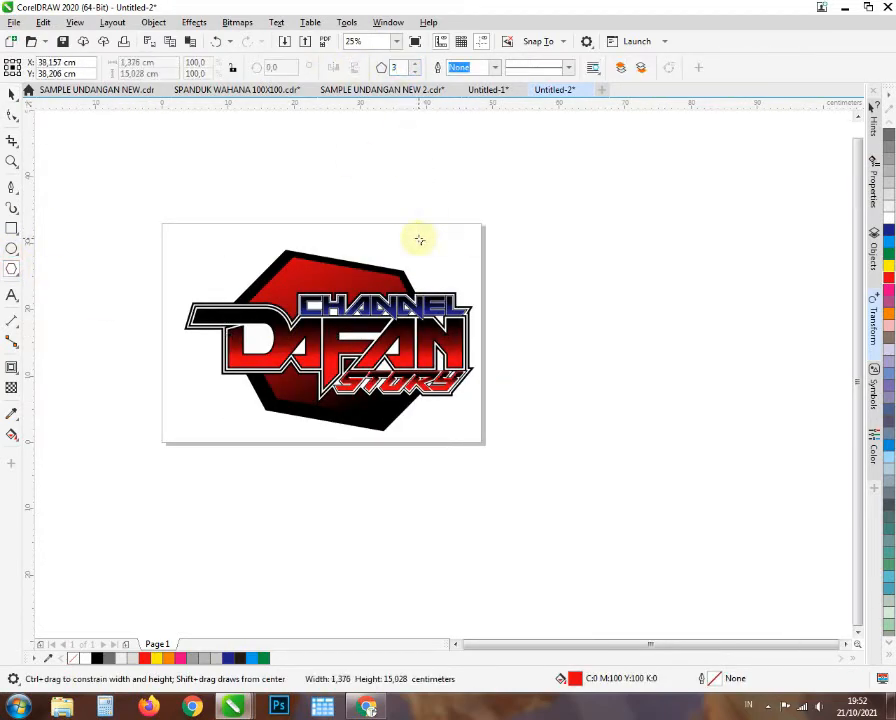
left_click_drag(420, 214, 406, 134)
scroll(407, 160, "up", 2)
left_click_drag(451, 253, 443, 253)
scroll(418, 312, "down", 1)
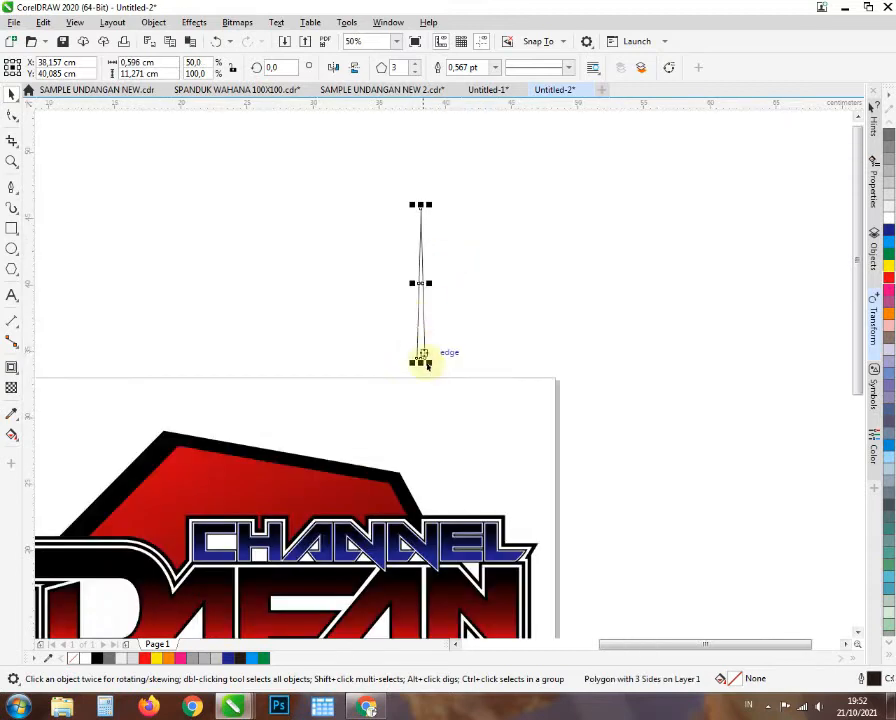
- Duplicate the narrow triangle repeatedly to its right into an evenly spaced row about 18 cm wide
scroll(427, 363, "up", 1)
left_click_drag(417, 336, 432, 336)
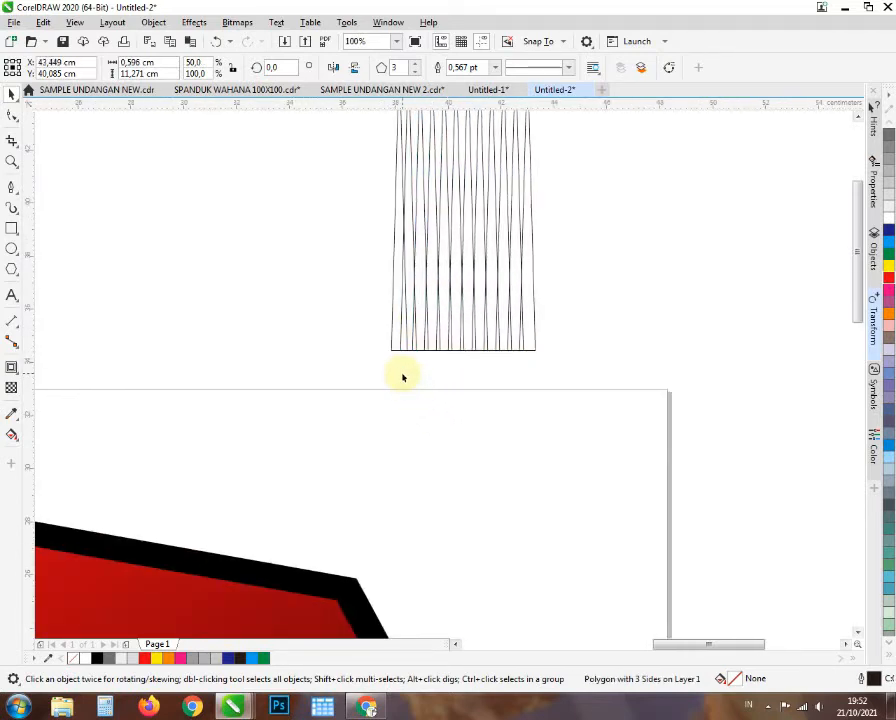
scroll(403, 377, "down", 2)
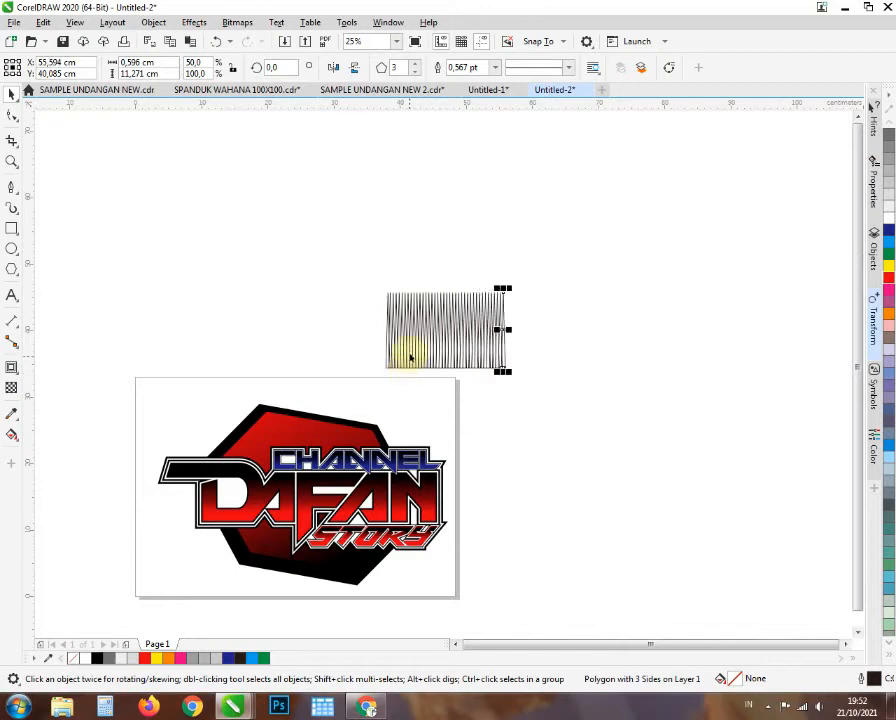
- Extend the triangle row with more repeated duplicates to about 31 cm wide and weld all the triangles together
key("ctrl+r")
key("ctrl+r")
key("ctrl+r")
key("ctrl+r")
key("ctrl+r")
scroll(546, 371, "left", 1)
key("ctrl+r")
key("ctrl+r")
scroll(603, 363, "up", 4)
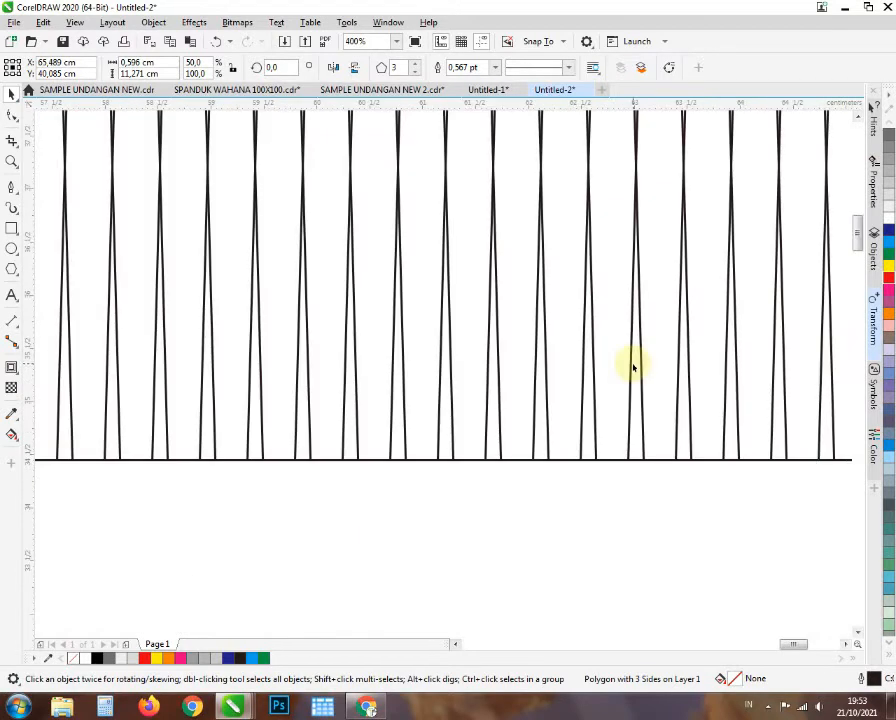
scroll(481, 376, "down", 4)
left_click_drag(286, 250, 594, 396)
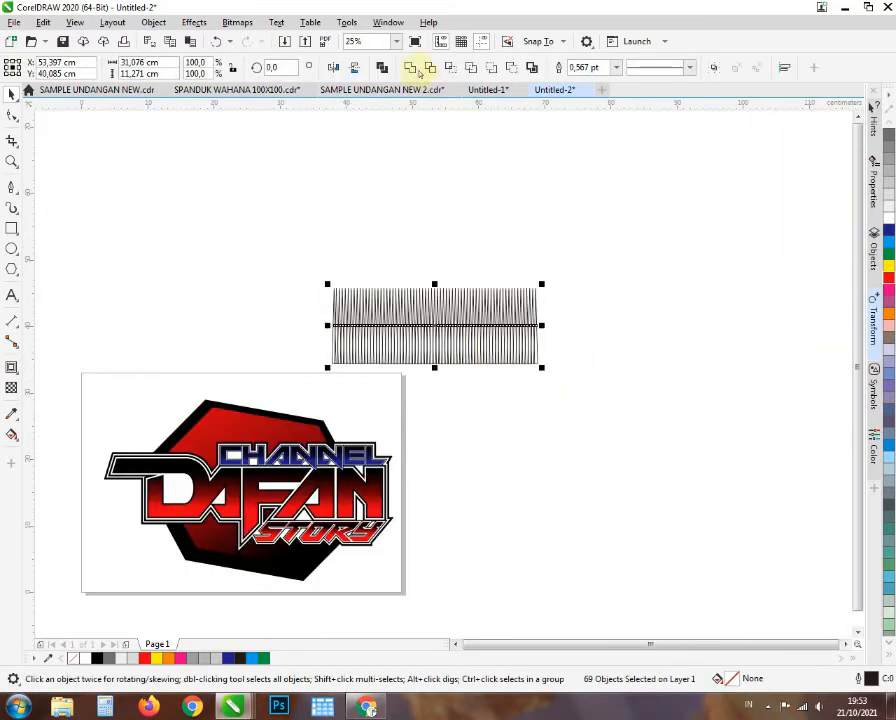
left_click(410, 67)
- Make a vertically mirrored copy of the welded triangle row and overlap it with the original
left_click_drag(432, 324, 435, 251)
right_click(435, 251)
left_click(355, 67)
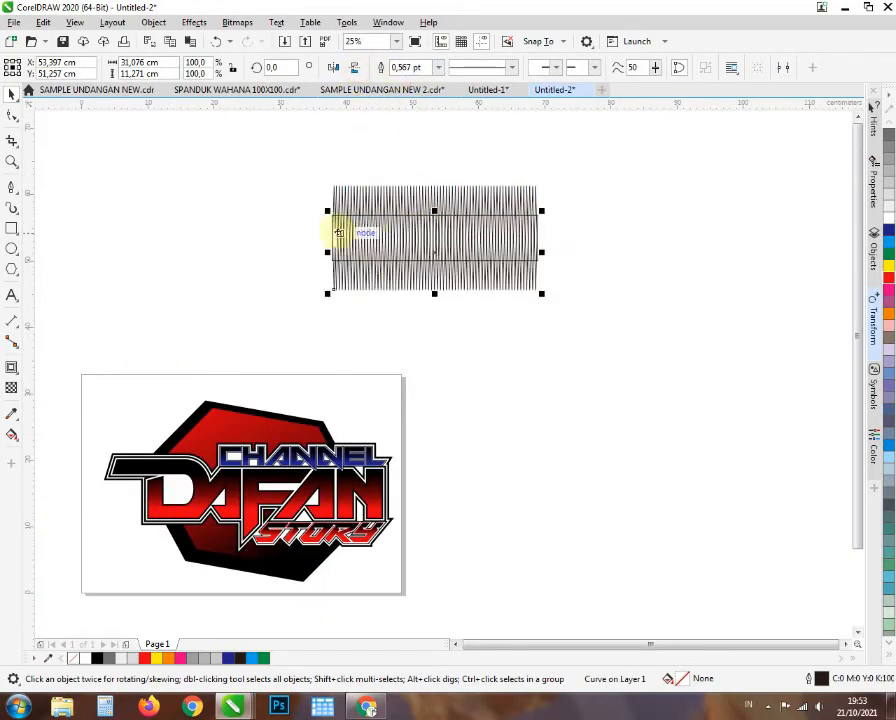
left_click_drag(334, 216, 333, 186)
scroll(432, 218, "up", 1)
scroll(432, 280, "down", 1)
- Stretch both overlapping triangle strips horizontally to about 61 cm wide
left_click_drag(267, 217, 590, 330)
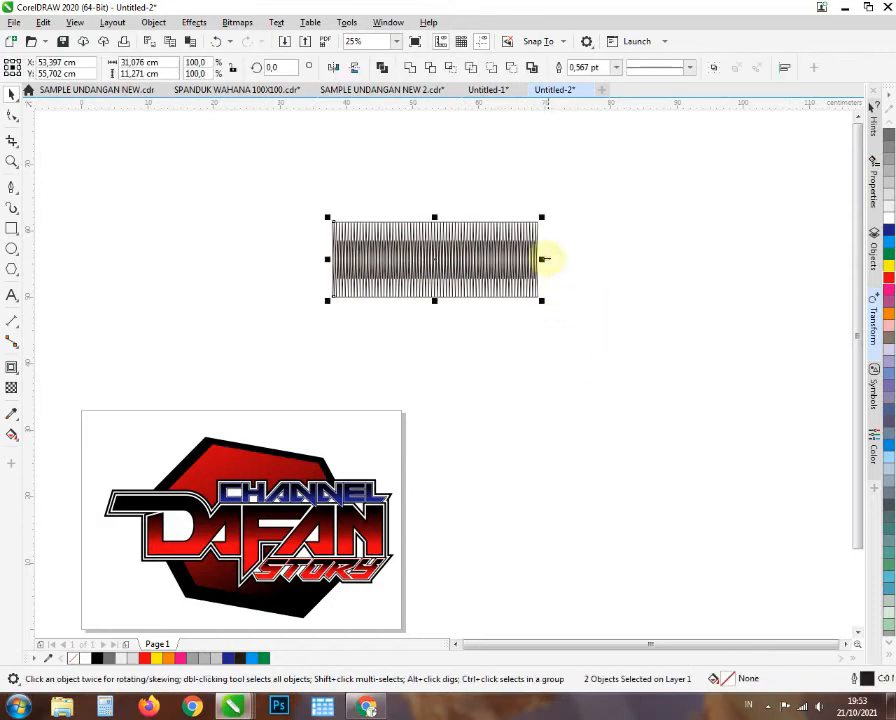
left_click_drag(542, 258, 740, 258)
scroll(519, 254, "up", 3)
scroll(519, 262, "down", 3)
- Fill both triangle strips solid black and set their outline width to None
left_click(232, 658)
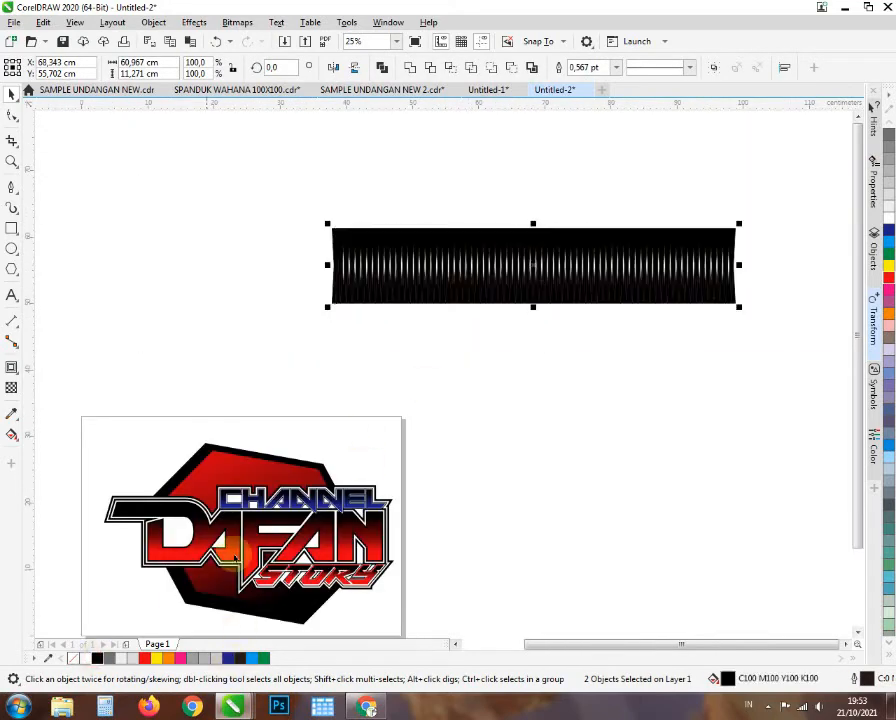
scroll(494, 262, "up", 3)
scroll(294, 254, "down", 4)
left_click(616, 68)
left_click(598, 81)
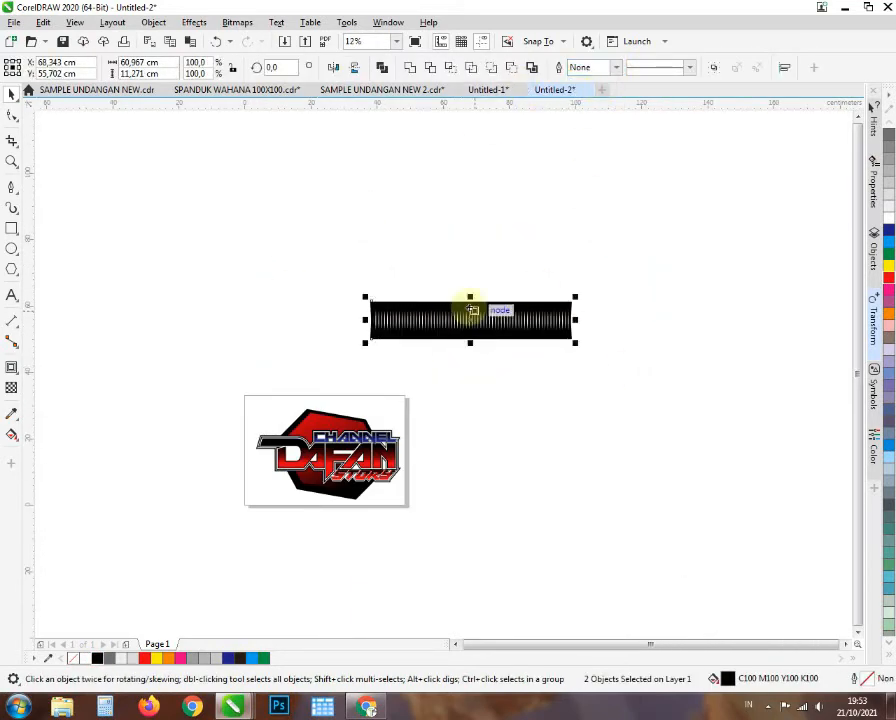
scroll(474, 312, "up", 2)
scroll(430, 314, "down", 2)
scroll(433, 373, "up", 1)
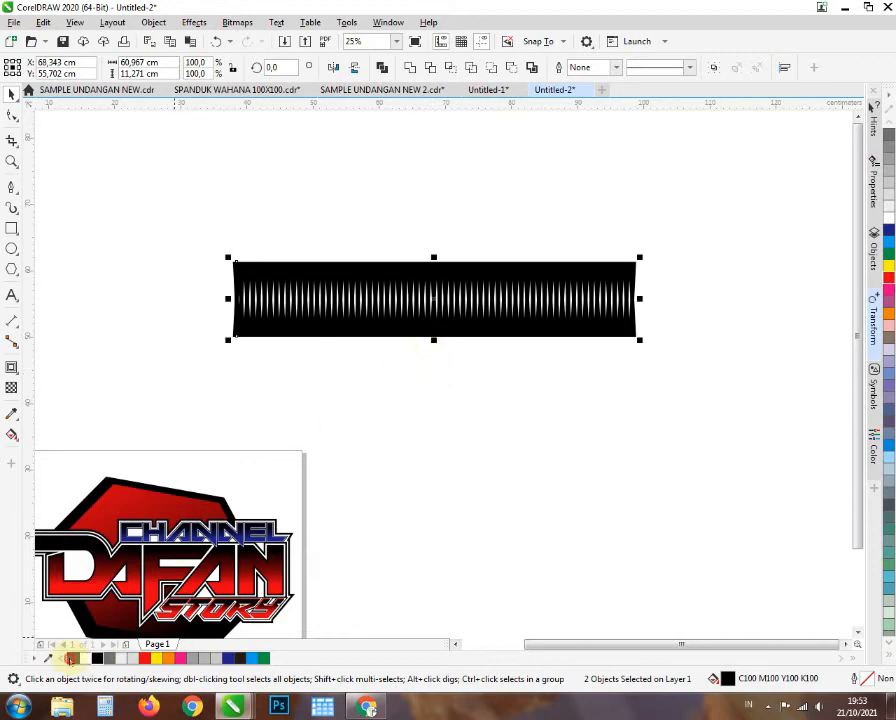
- Replace the strips' fill with a black outline and move both strips to above the logo page
left_click(72, 658)
right_click(97, 658)
scroll(410, 328, "down", 1)
left_click_drag(410, 328, 318, 284)
scroll(259, 432, "up", 2)
scroll(262, 438, "down", 2)
- Offset one triangle strip vertically from the other so their points interlock, about 16.8 cm high overall
left_click(418, 327)
left_click(250, 306)
scroll(203, 311, "up", 1)
left_click_drag(212, 303, 254, 360)
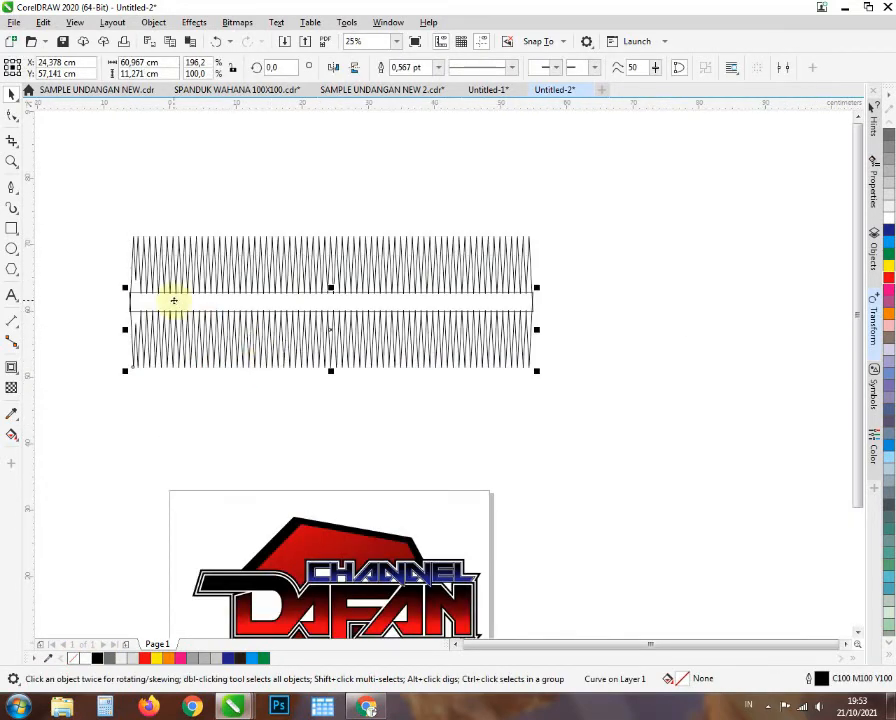
left_click_drag(300, 310, 306, 220)
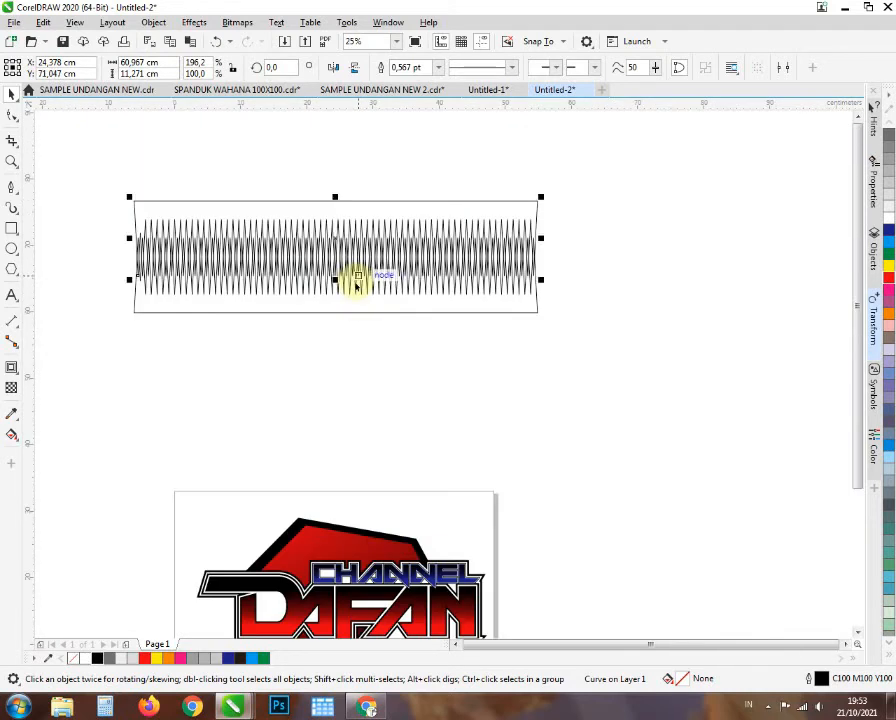
left_click(369, 299)
scroll(369, 297, "down", 1)
left_click(430, 270)
scroll(431, 269, "up", 2)
left_click(548, 294)
scroll(548, 280, "down", 1)
- Fill both interlocked triangle strips with 10% Black
left_click_drag(568, 203, 98, 374)
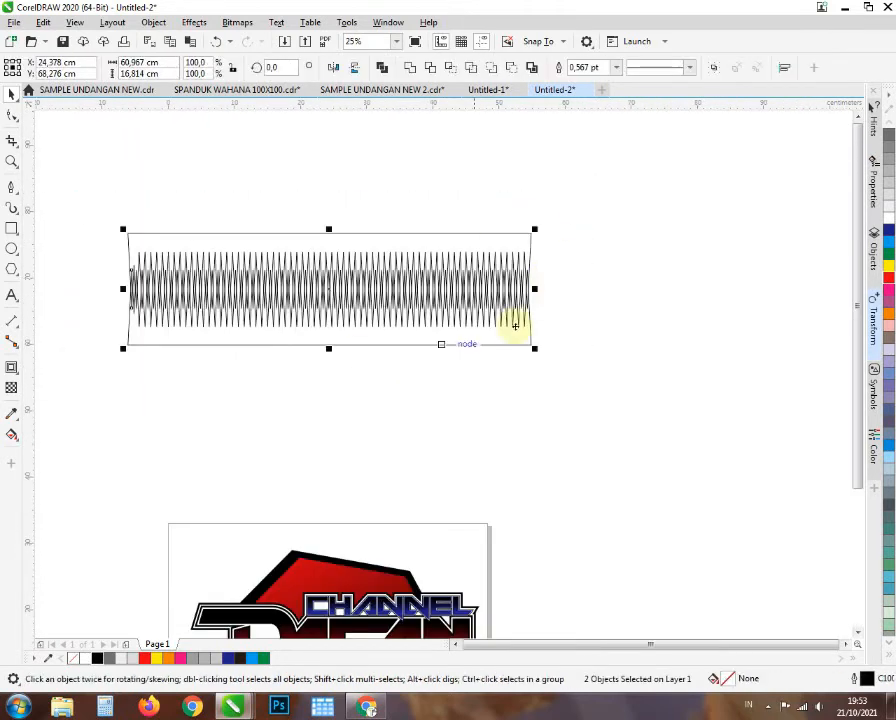
scroll(515, 325, "up", 1)
scroll(644, 286, "up", 1)
left_click(121, 659)
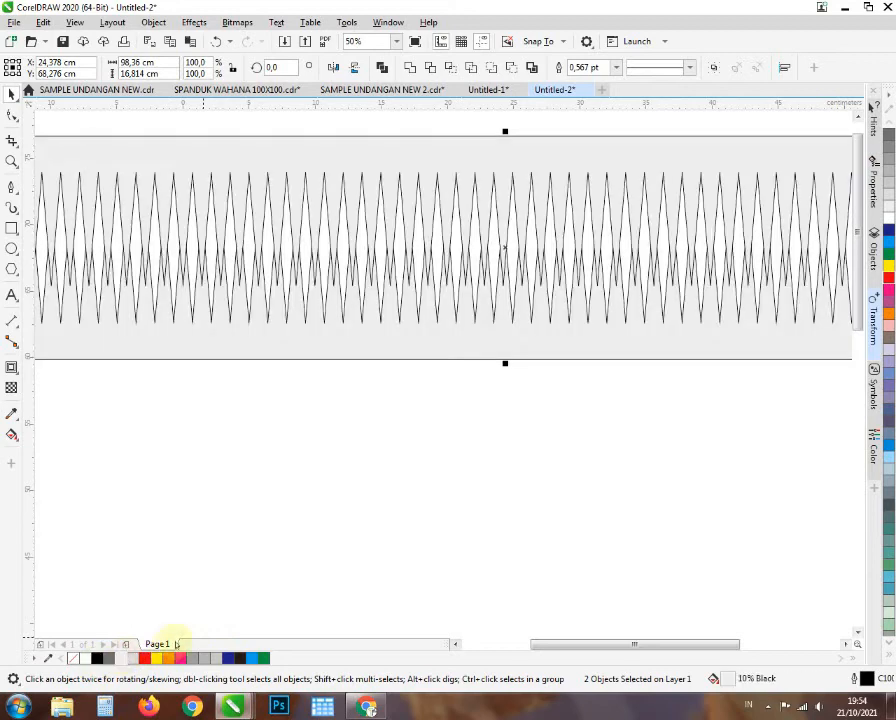
- Delete both triangle strips above the logo
scroll(197, 590, "down", 1)
scroll(437, 362, "down", 1)
key("Delete")
scroll(390, 376, "down", 1)
- Make a concentric smaller copy of the red hexagon, about 30.2 cm wide and 23 cm high
scroll(398, 364, "up", 4)
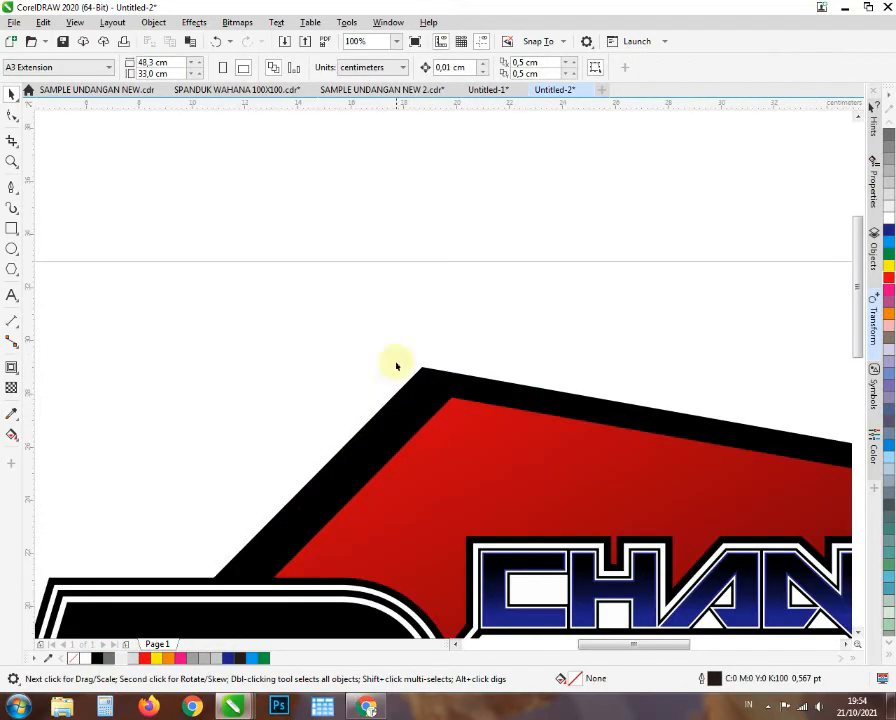
scroll(394, 382, "down", 1)
scroll(370, 366, "up", 1)
scroll(370, 366, "down", 1)
left_click(492, 355)
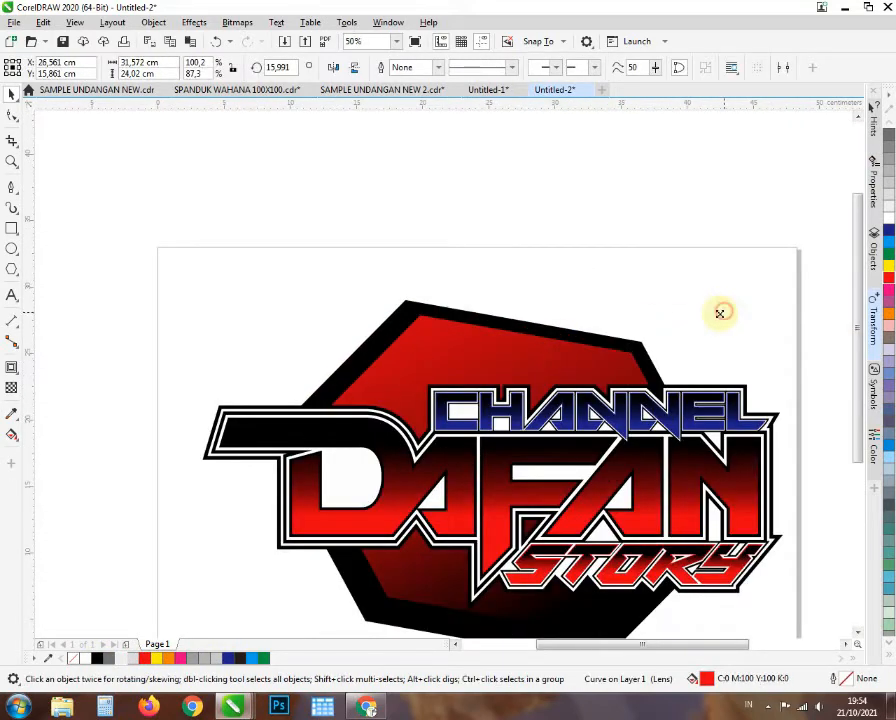
left_click_drag(720, 314, 716, 318)
scroll(460, 348, "down", 1)
scroll(452, 380, "up", 2)
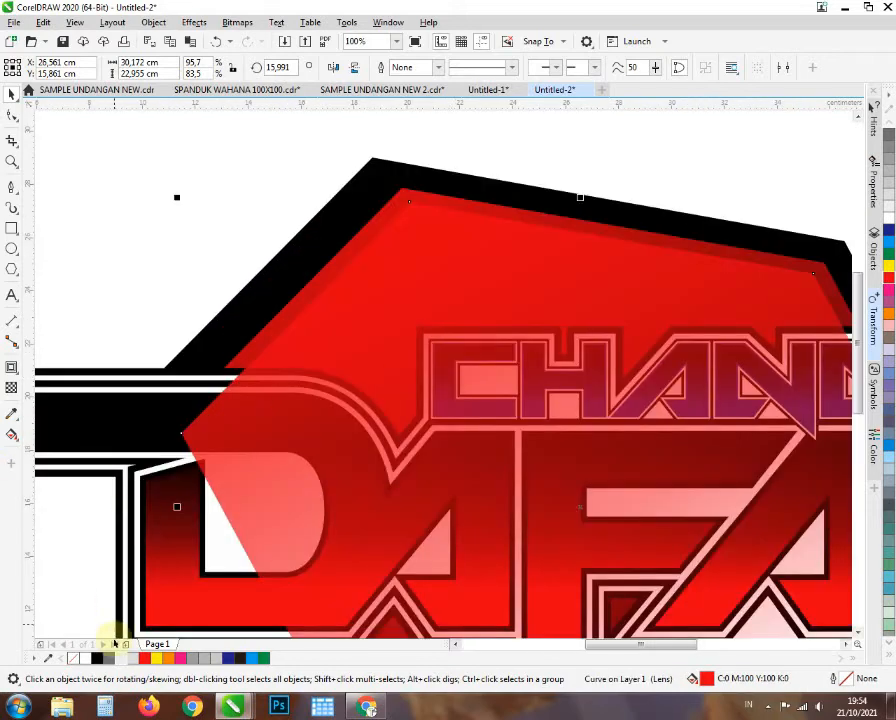
- Fill the smaller hexagon copy white and adjust its fountain transparency to fade from its upper edge
scroll(242, 263, "down", 1)
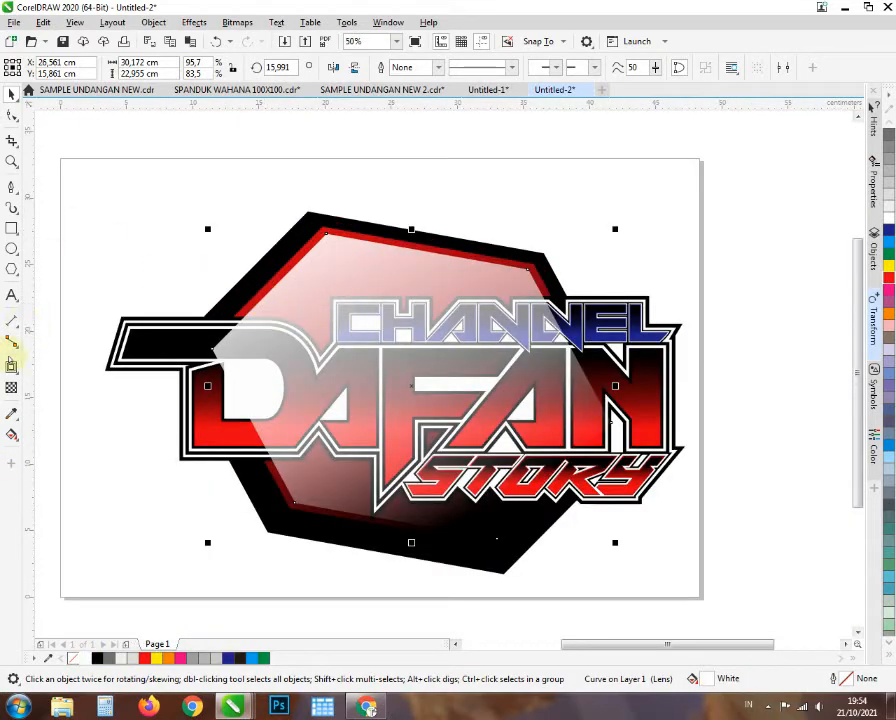
left_click(12, 388)
left_click_drag(337, 287, 328, 240)
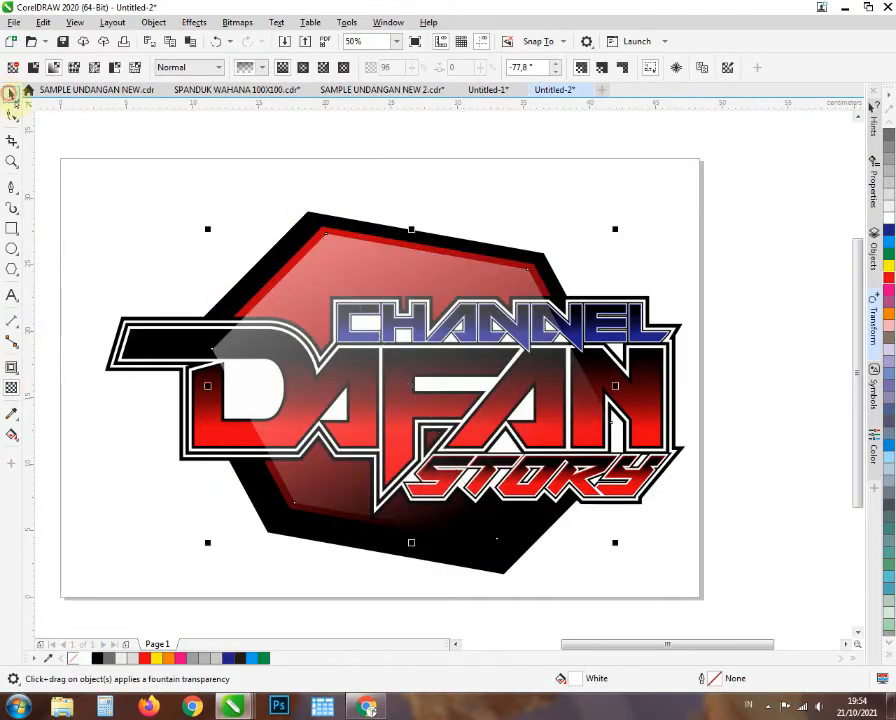
left_click(11, 95)
scroll(224, 261, "down", 1)
scroll(256, 263, "up", 1)
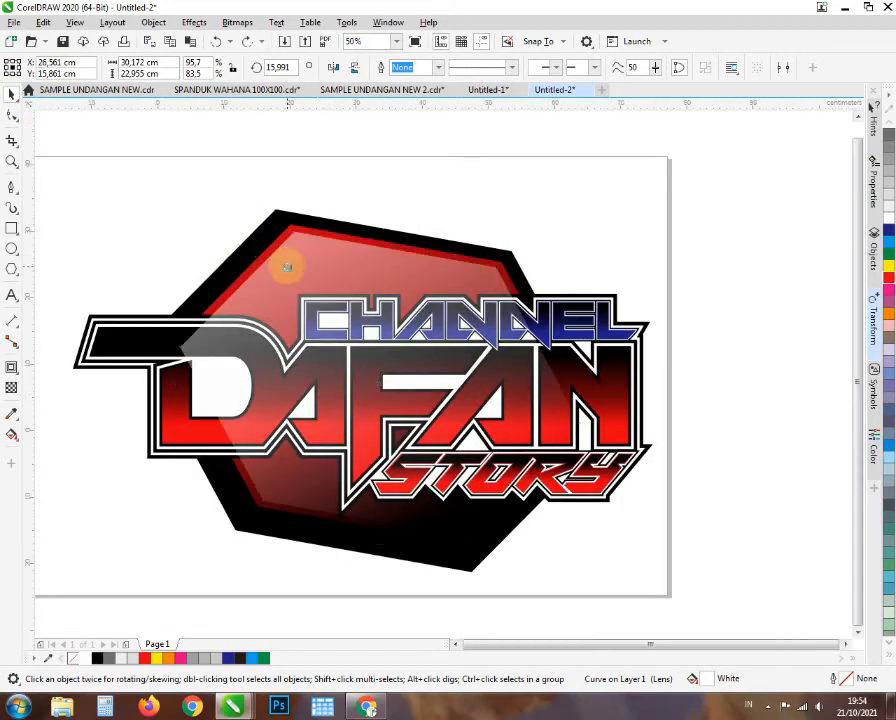
scroll(280, 262, "down", 1)
left_click_drag(210, 202, 446, 454)
key("shift+Page_Up")
key("ctrl+z")
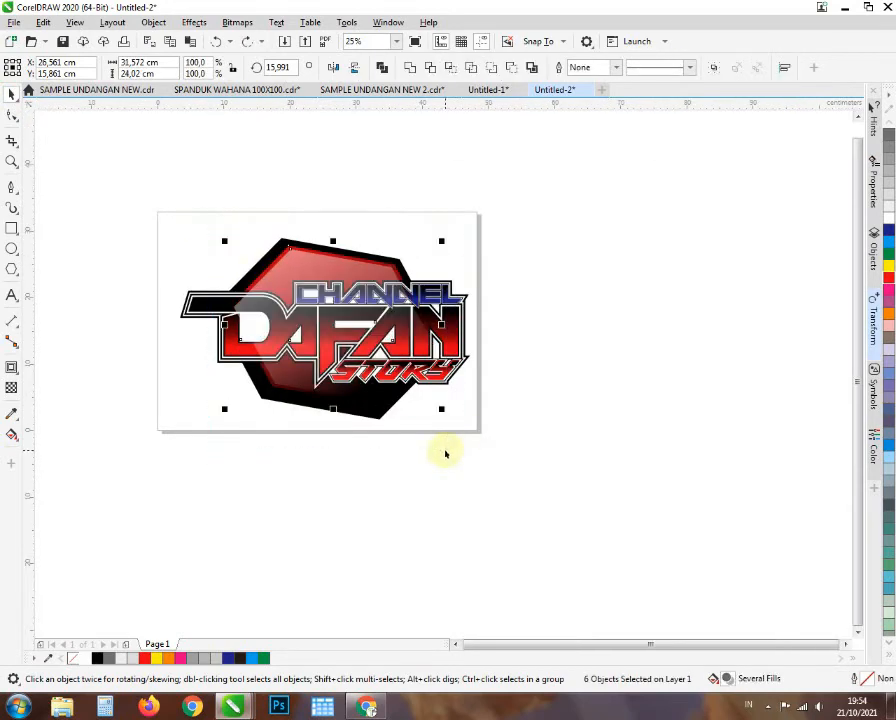
- Bring all the CHANNEL DAFAN STORY lettering to the front of the layer
left_click(274, 261)
scroll(275, 262, "up", 1)
scroll(185, 315, "down", 1)
left_click_drag(108, 301, 472, 426)
key("shift+Page_Up")
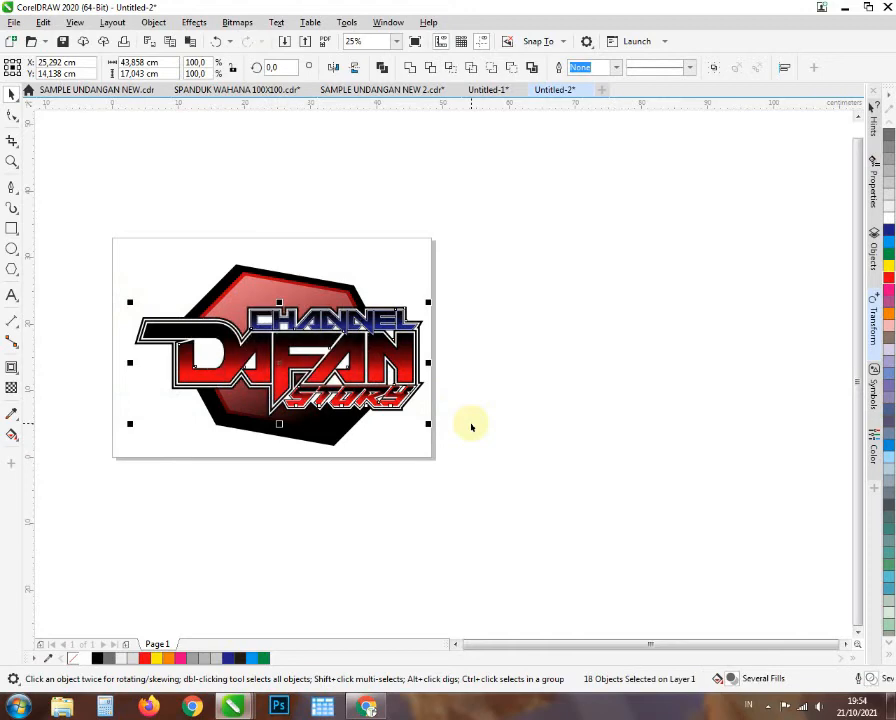
left_click(537, 258)
- Recolour the inner hexagon copy with a muted dark red uniform fill of C42 M95 Y84 K7
scroll(222, 292, "up", 1)
left_click(258, 338)
left_click(145, 658)
double_click(706, 679)
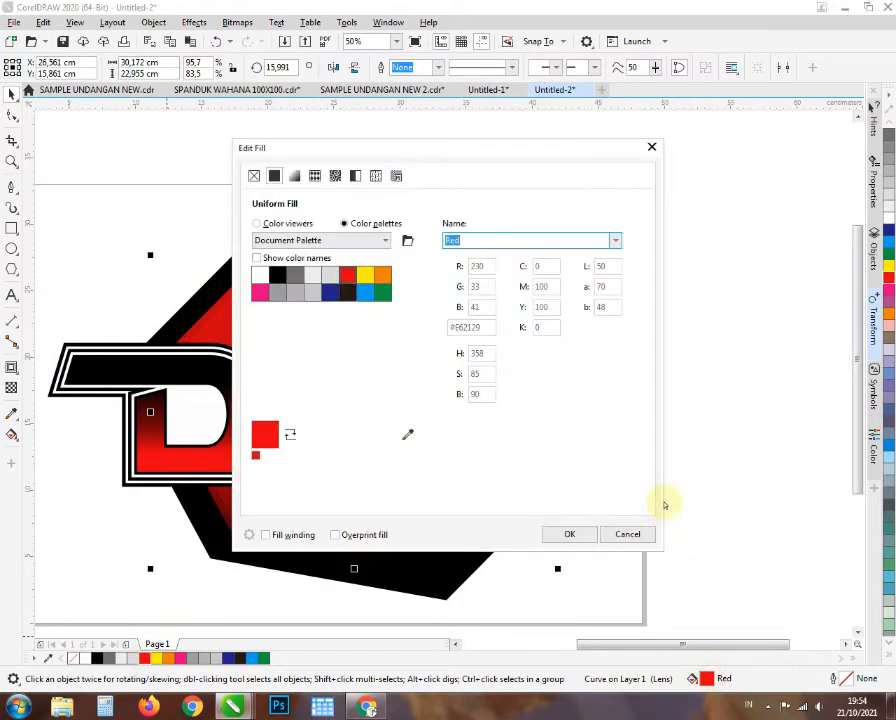
left_click(277, 222)
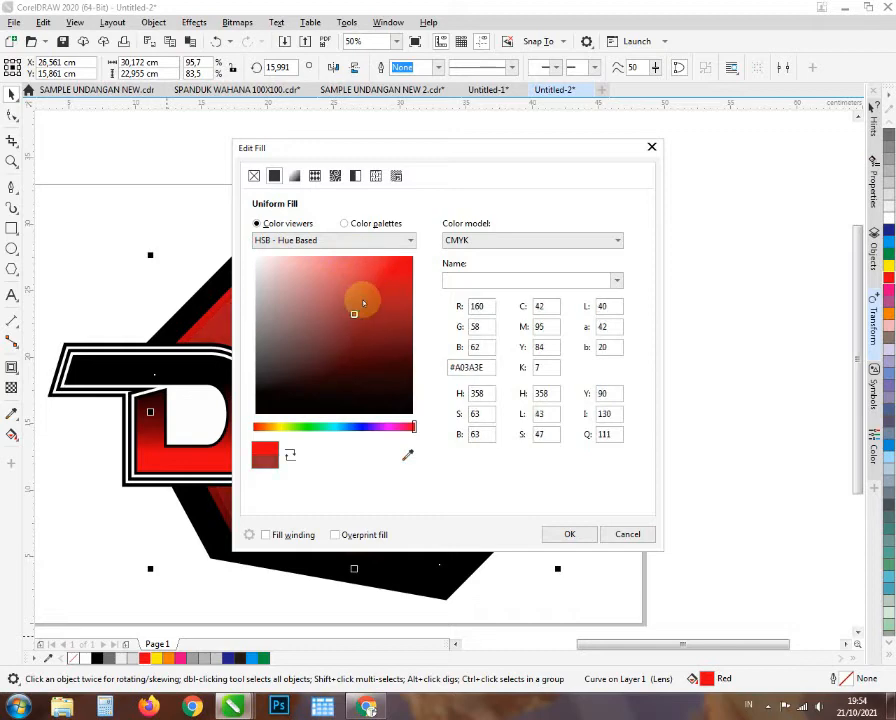
left_click(569, 534)
- Shrink the dark red inner hexagon to about 28.9 by 22 cm and nudge it within the red hexagon
scroll(372, 386, "down", 1)
left_click(264, 312)
scroll(300, 344, "up", 2)
scroll(336, 318, "down", 2)
left_click(158, 325)
scroll(350, 360, "down", 1)
scroll(352, 368, "up", 2)
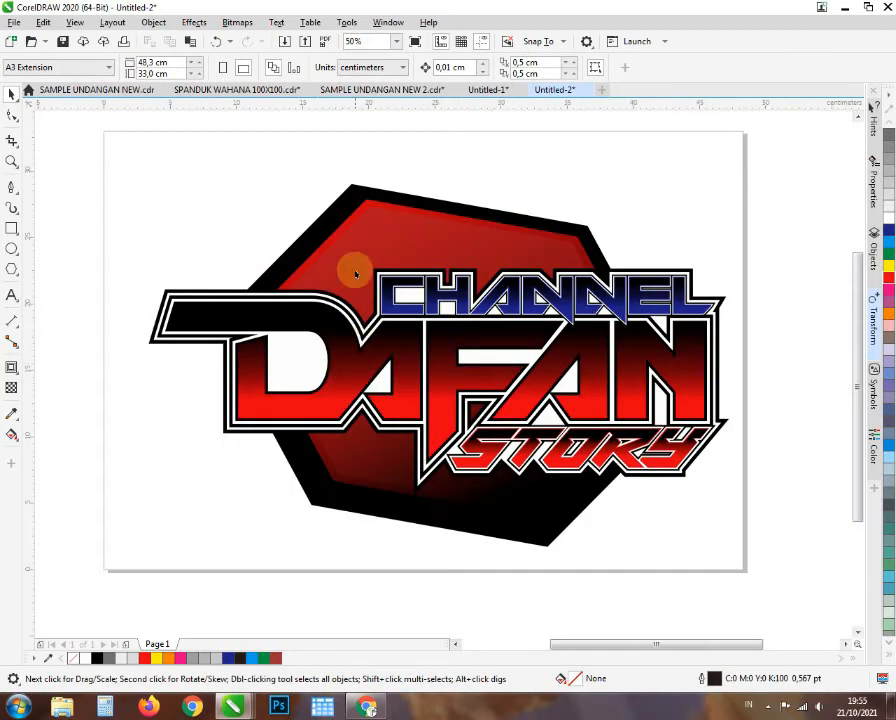
left_click(355, 274)
scroll(370, 380, "down", 2)
scroll(193, 265, "up", 3)
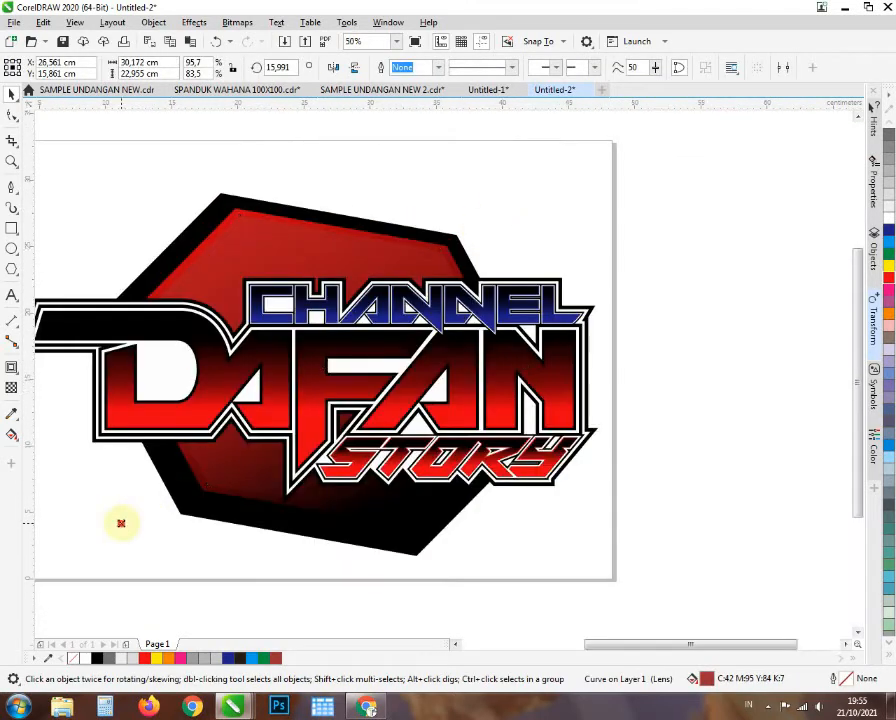
left_click(251, 287)
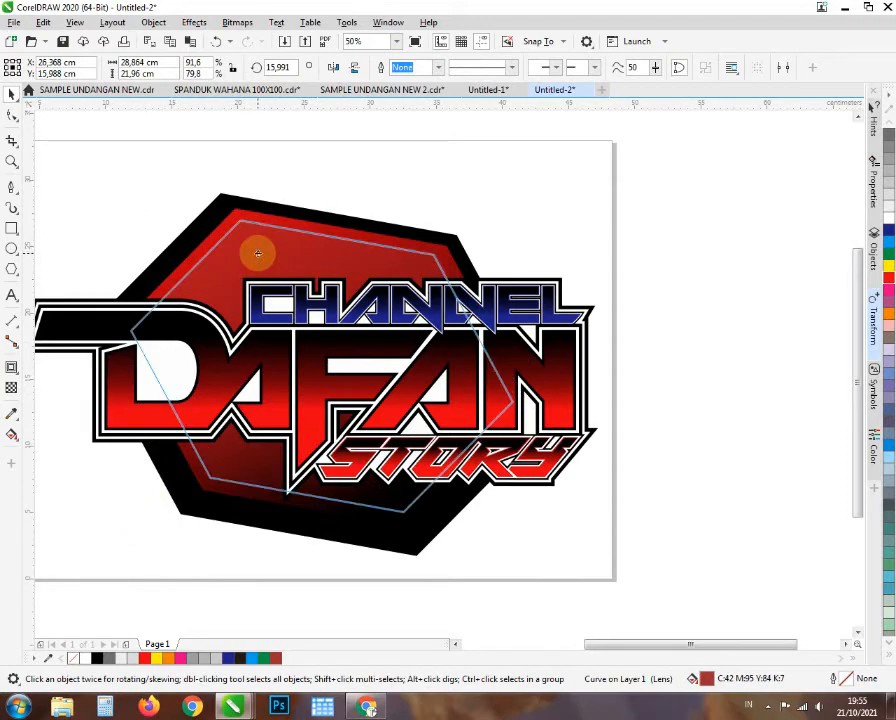
scroll(280, 280, "down", 1)
scroll(222, 256, "up", 1)
- Make a scaled-down copy of the black hexagon, about 33.8 cm wide and 25.8 cm high
left_click(244, 280)
scroll(228, 265, "up", 1)
left_click_drag(62, 180, 76, 203)
right_click(76, 203)
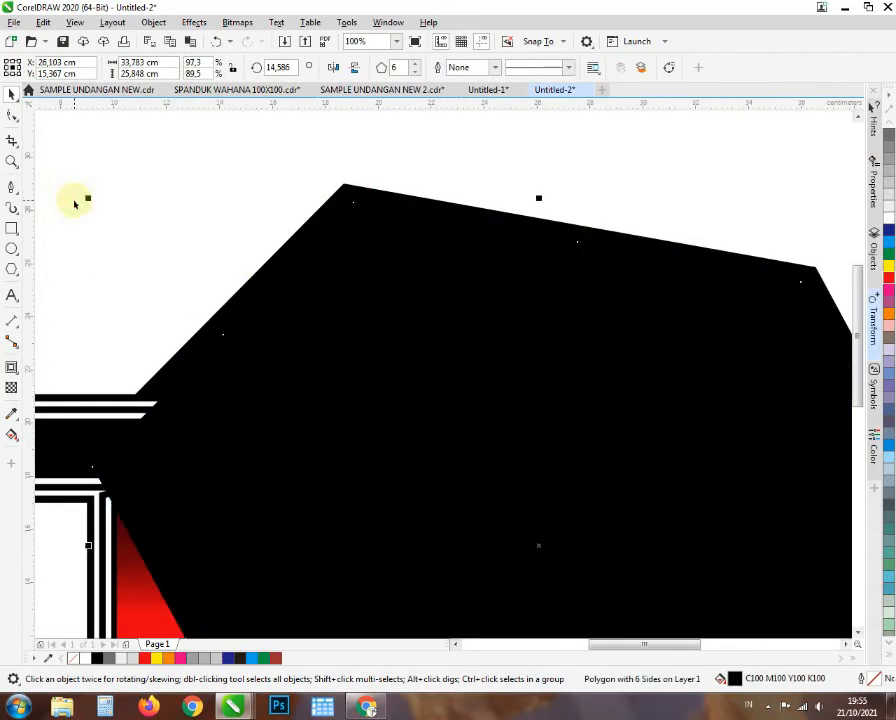
scroll(235, 200, "down", 2)
scroll(246, 250, "up", 1)
scroll(246, 268, "down", 1)
scroll(248, 238, "up", 1)
- Send the smaller black hexagon copy to the back of the layer and fill it with 10% Black
key("shift+Page_Down")
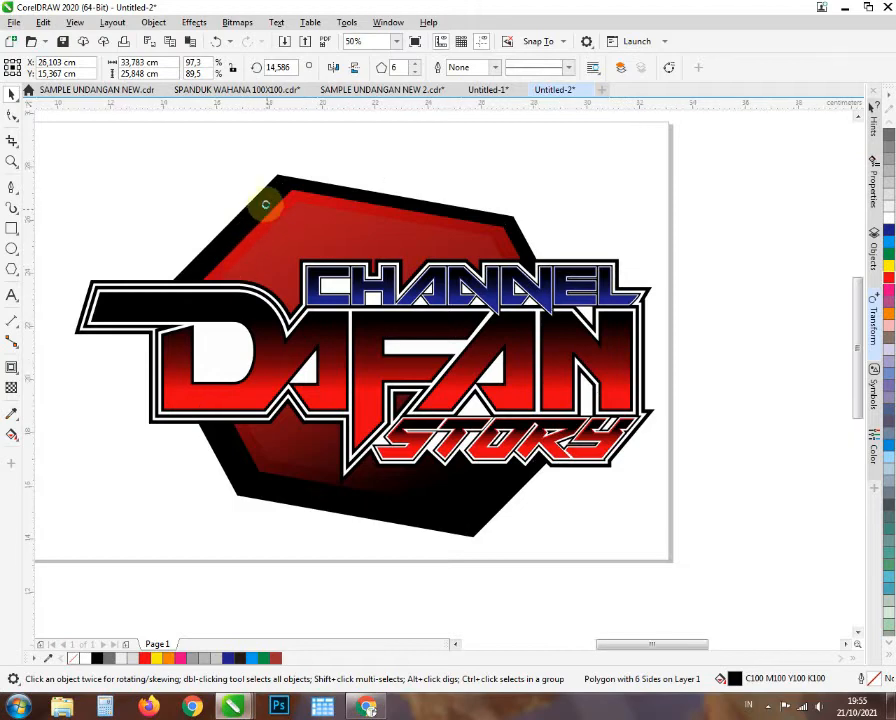
scroll(265, 204, "up", 1)
left_click(123, 659)
scroll(262, 232, "down", 1)
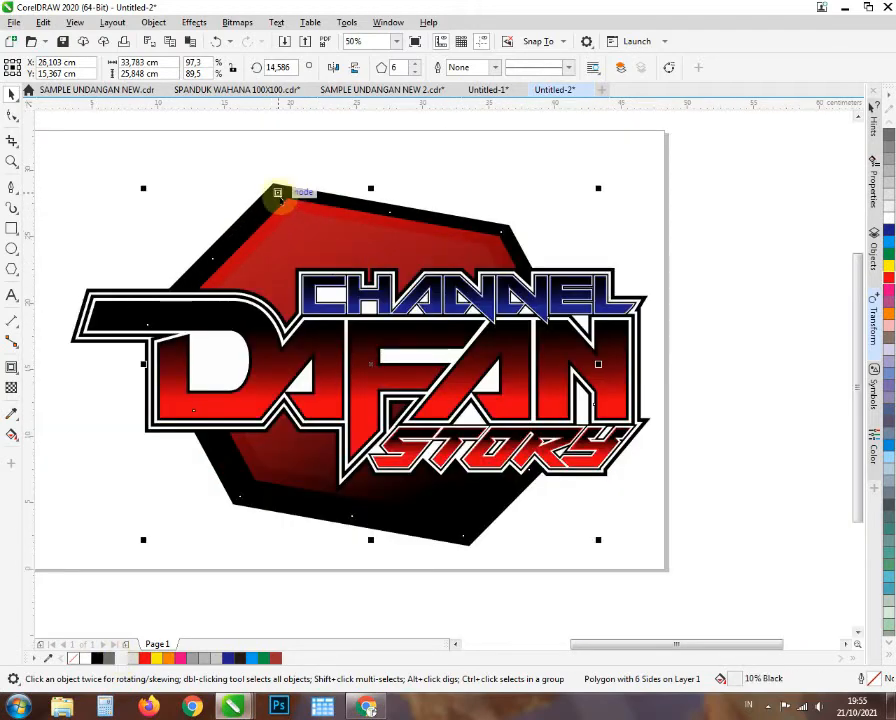
- Try to restack the hexagons with the Order commands, sending the large black hexagon back one
right_click(277, 193)
mouse_move(311, 293)
left_click(478, 363)
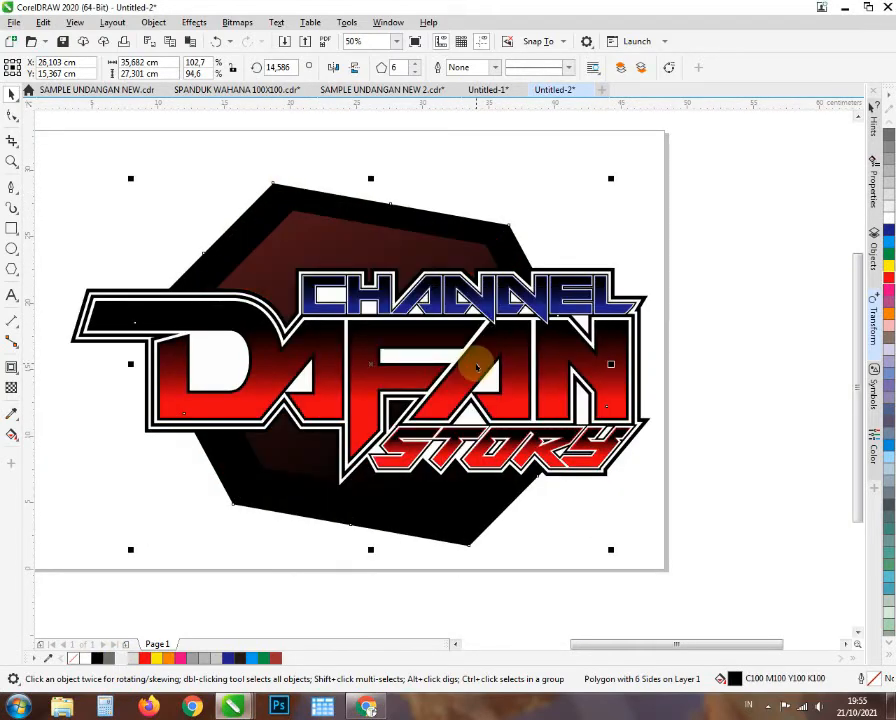
right_click(268, 210)
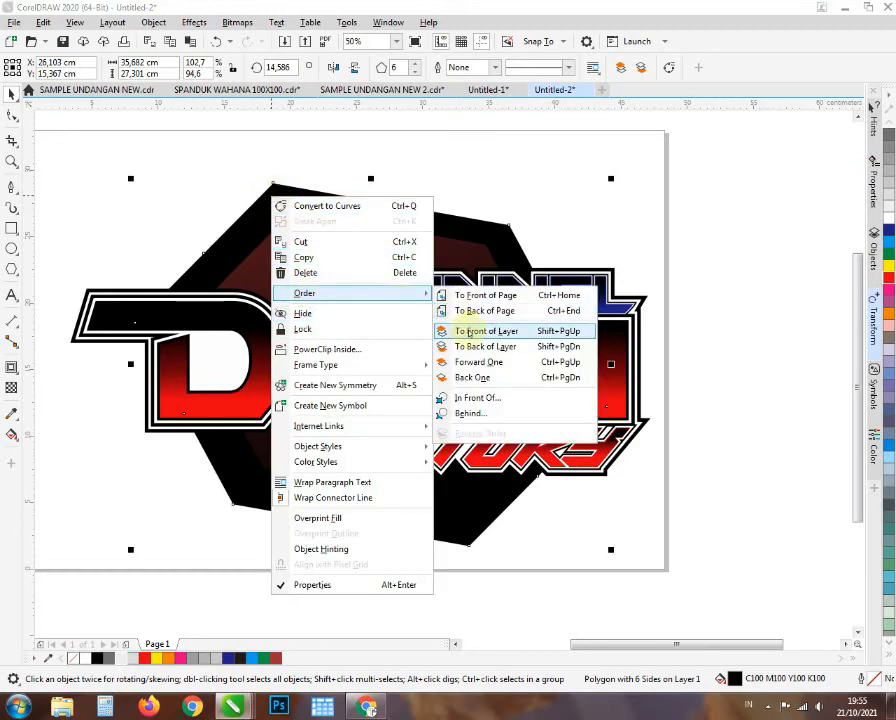
left_click(472, 384)
left_click_drag(252, 208, 288, 205)
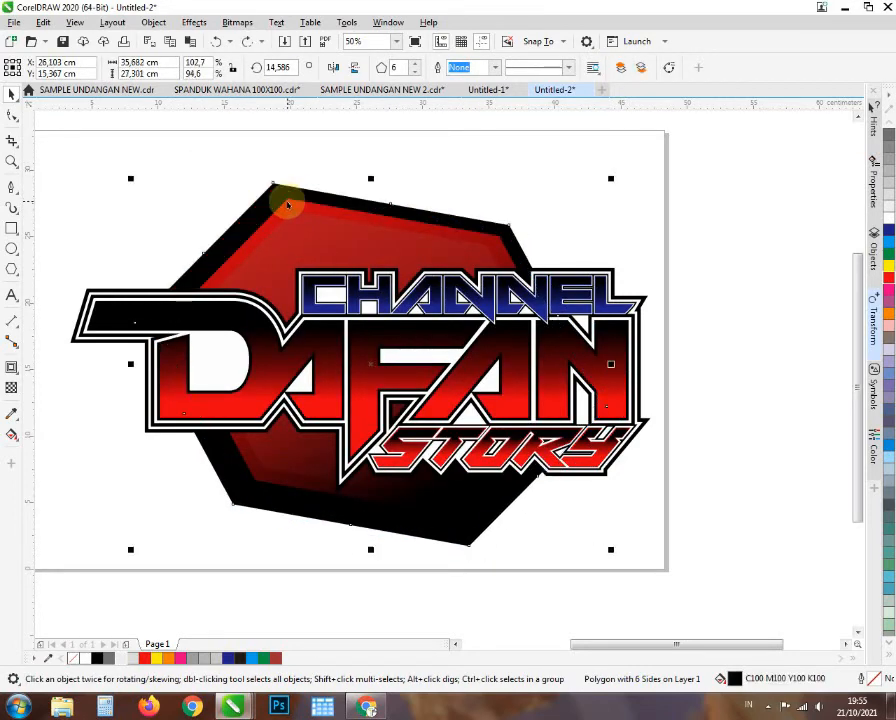
- Select both red hexagons together and move them off the page beside the logo
scroll(263, 196, "down", 1)
left_click(208, 176)
scroll(256, 209, "up", 1)
left_click(280, 205)
scroll(281, 211, "up", 1)
scroll(303, 198, "down", 1)
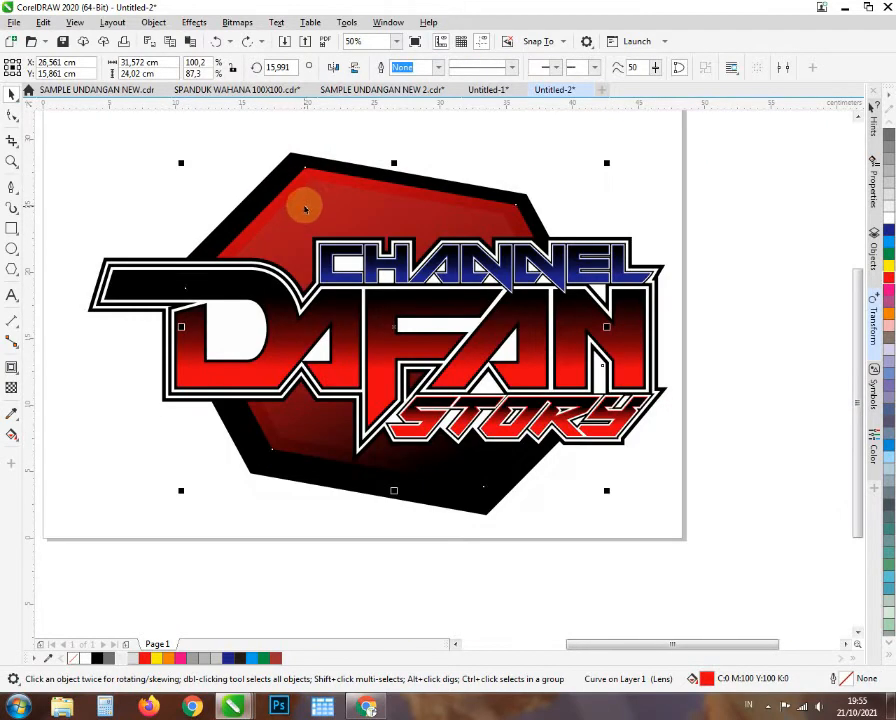
left_click(304, 206, "shift")
scroll(302, 201, "down", 1)
left_click_drag(302, 202, 556, 202)
- Make a smaller copy of the black hexagon, about 33.8 by 25.9 cm, and shift it slightly sideways
left_click(300, 198)
scroll(307, 198, "up", 1)
right_click(153, 156)
left_click_drag(140, 148, 153, 158)
left_click_drag(265, 203, 276, 204)
scroll(274, 204, "down", 1)
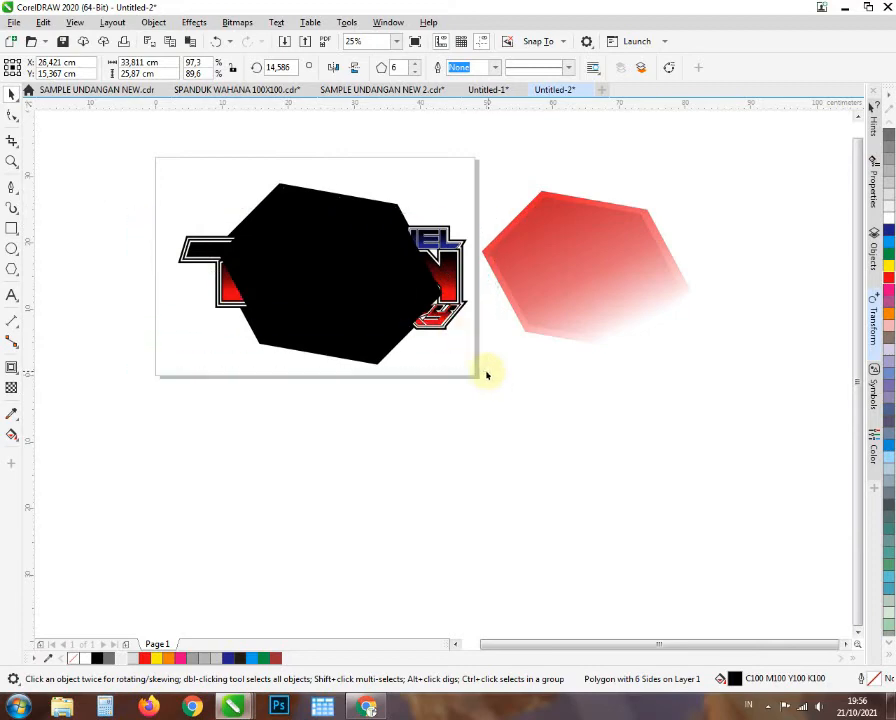
- Place the new hexagon copy behind the lettering and fill it with the brownish near-black colour
left_click_drag(487, 375, 490, 374)
key("shift+Page_Up")
left_click(284, 209)
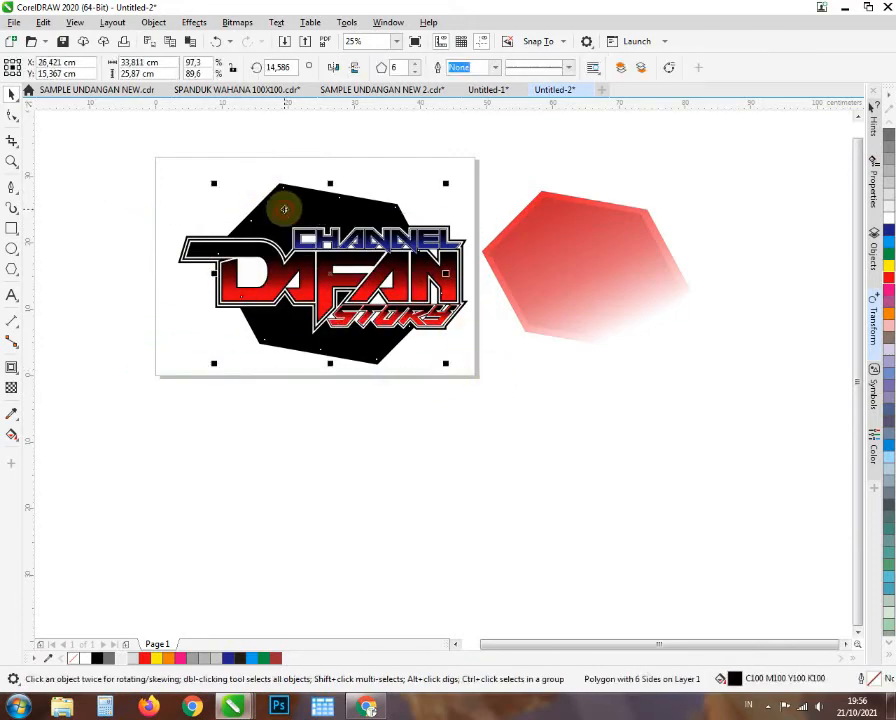
left_click(240, 658)
left_click(256, 496)
- Move both red hexagons back onto the logo and align them inside the black hexagon border
scroll(258, 495, "up", 1)
scroll(264, 500, "down", 1)
left_click(494, 263)
left_click(546, 219, "shift")
left_click_drag(547, 220, 290, 262)
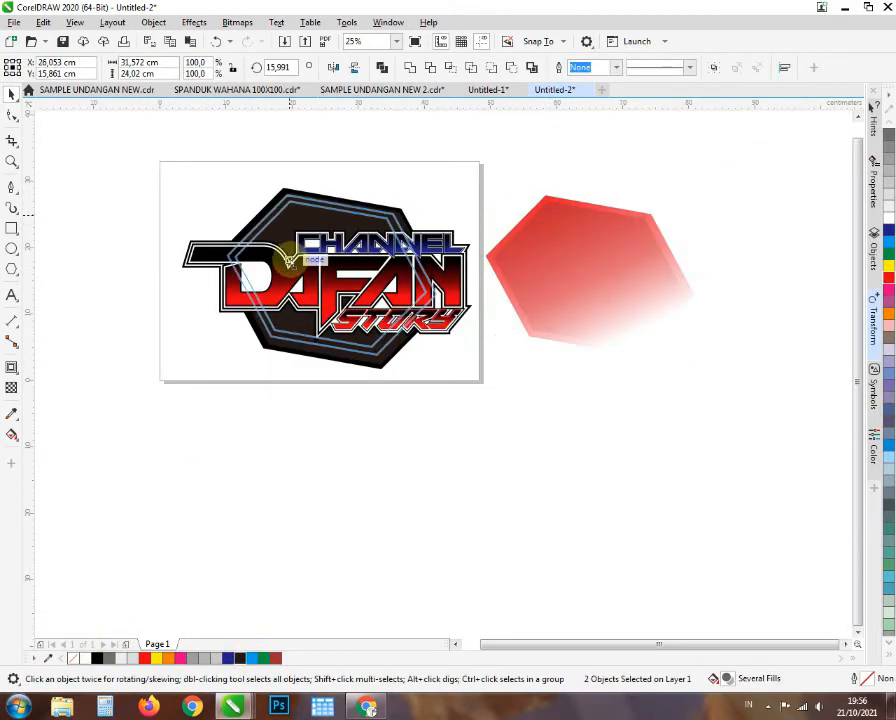
scroll(281, 207, "up", 1)
left_click_drag(281, 205, 293, 198)
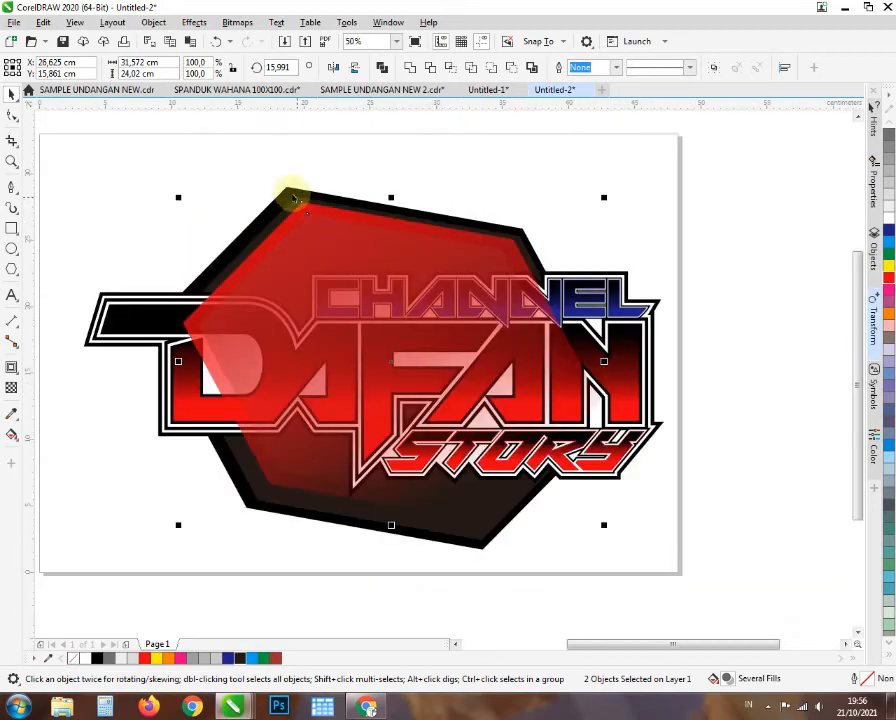
- Enlarge both red hexagons to about 32.1 by 24.4 cm, and bring all the lettering in front of the hexagons
left_click_drag(179, 522, 236, 420)
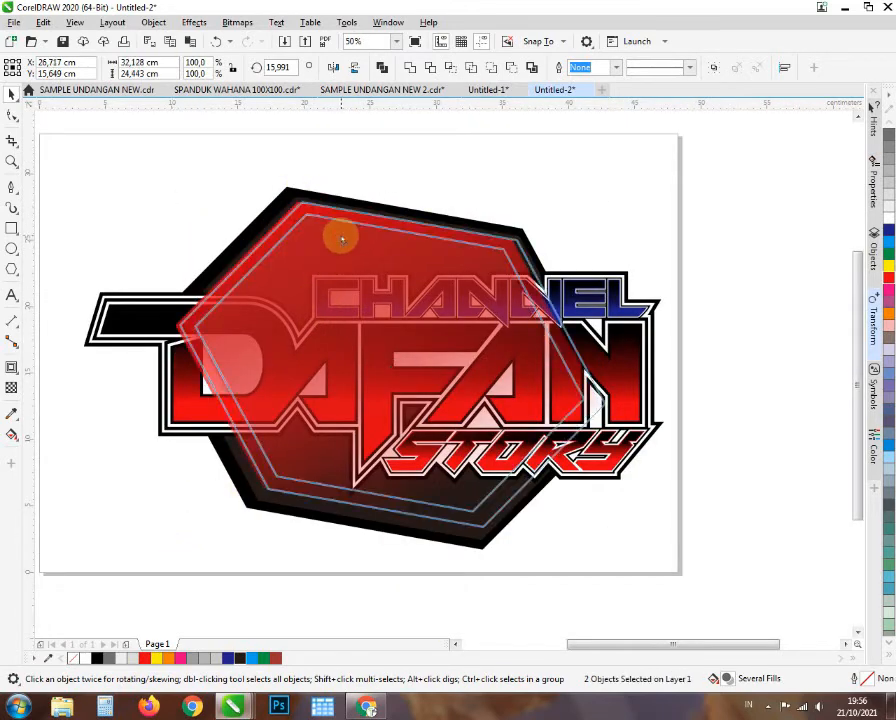
scroll(336, 234, "down", 1)
left_click_drag(168, 242, 582, 378)
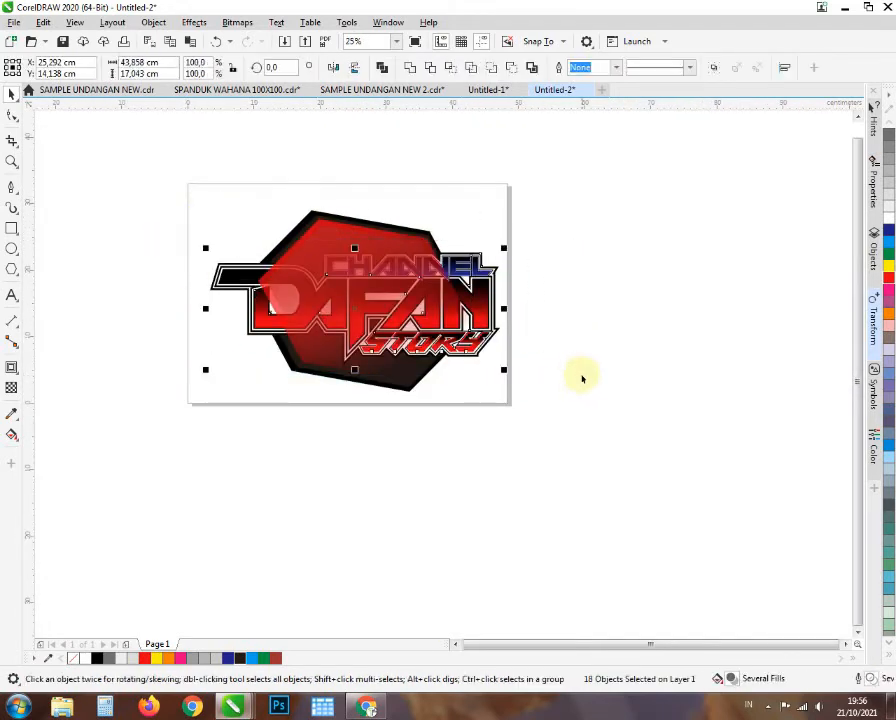
key("shift+Page_Up")
left_click(386, 448)
- Delete the outermost black outline shape behind the lettering
scroll(347, 348, "up", 1)
scroll(343, 425, "down", 1)
scroll(246, 309, "up", 2)
left_click(247, 309)
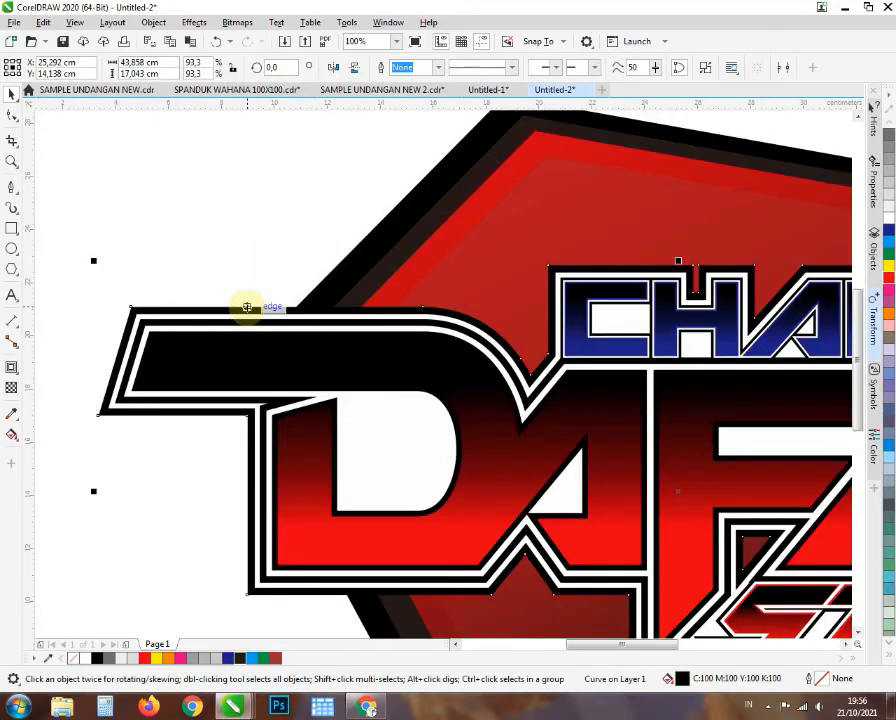
key("Delete")
scroll(246, 308, "down", 1)
left_click(184, 417)
scroll(237, 294, "down", 1)
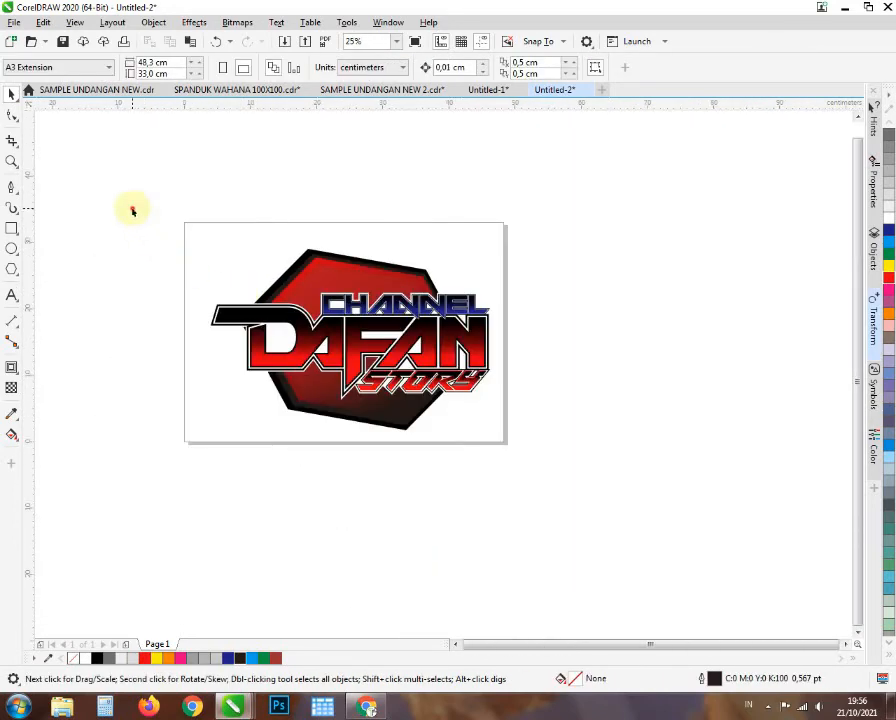
- Select the near-black and both red hexagons together and shift them slightly toward the upper-left corner of the black hexagon border
scroll(317, 274, "up", 2)
left_click(315, 242)
left_click(307, 221, "shift")
scroll(308, 226, "up", 1)
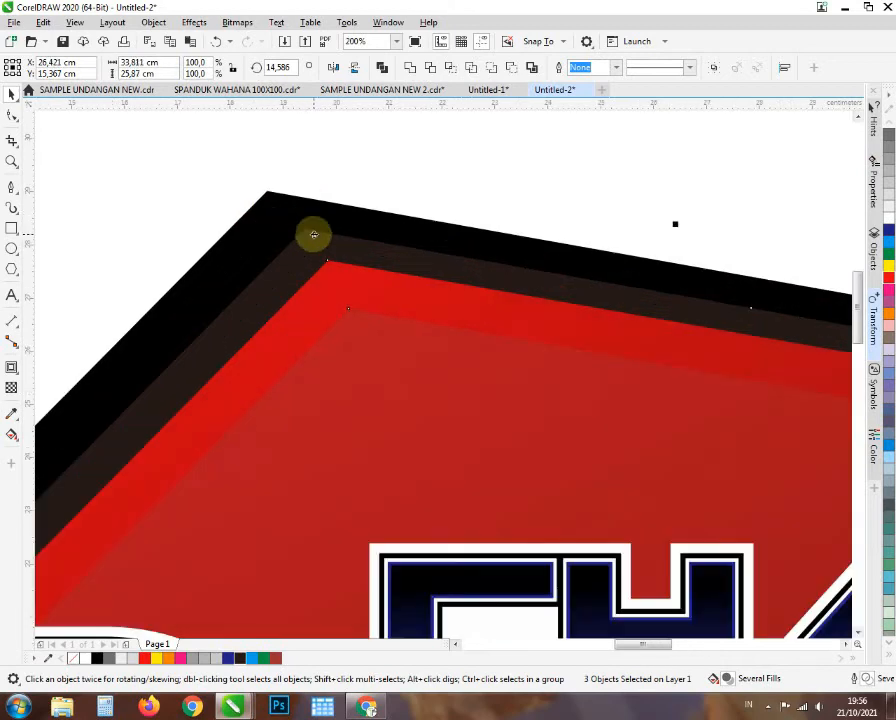
left_click_drag(314, 234, 298, 236)
scroll(296, 208, "down", 2)
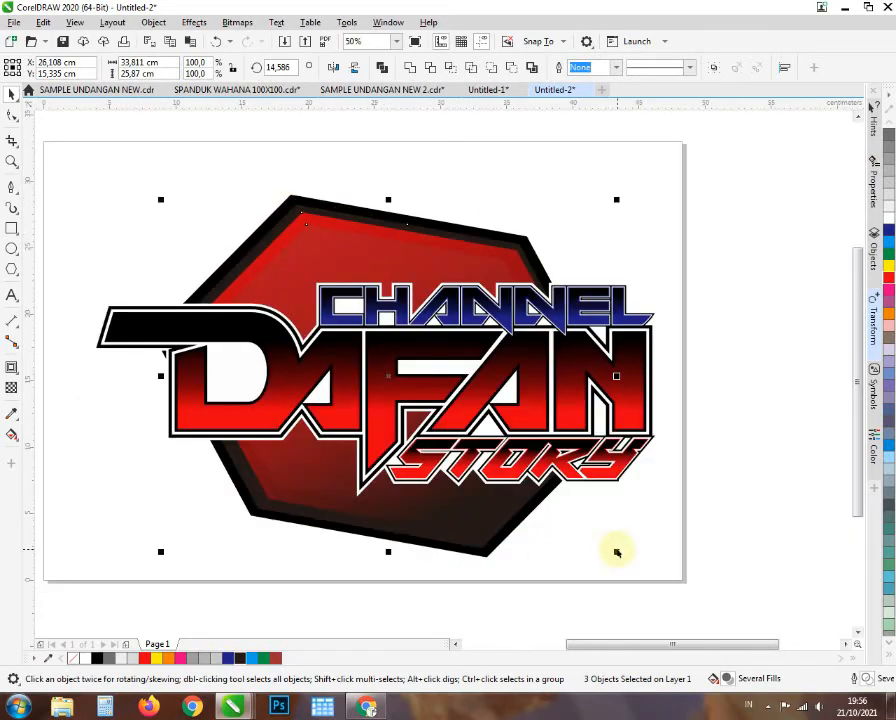
- Scale the near-black and both red hexagons together to about 32.4 by 24.8 cm and center them inside the black hexagon
left_click(617, 552)
left_click(310, 233)
scroll(310, 238, "up", 2)
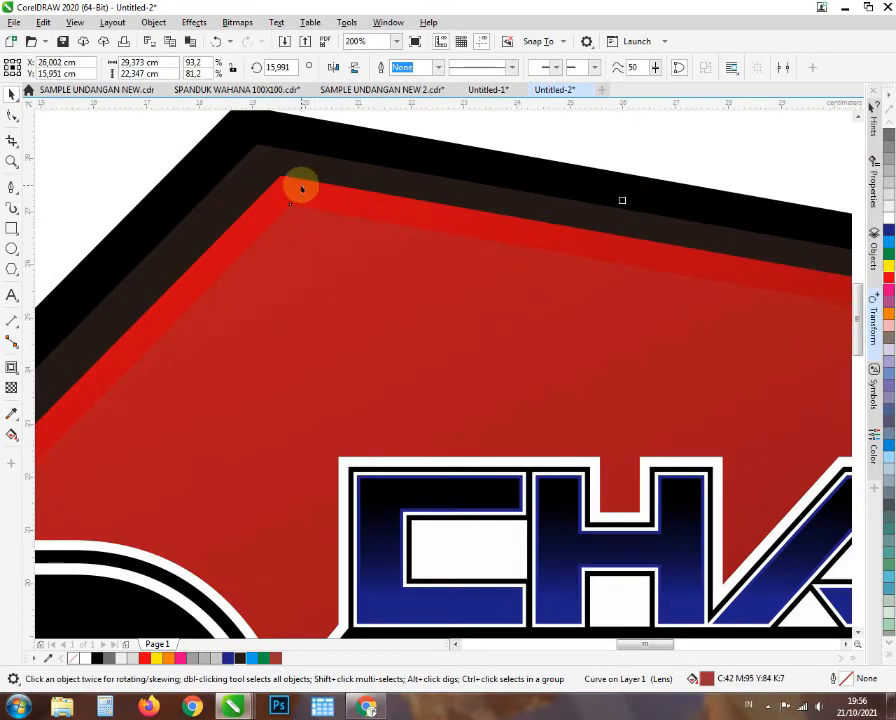
left_click(302, 188, "shift")
left_click(288, 166, "shift")
left_click(288, 168)
scroll(288, 172, "down", 2)
left_click(388, 222)
left_click_drag(601, 159, 583, 172)
scroll(352, 172, "up", 1)
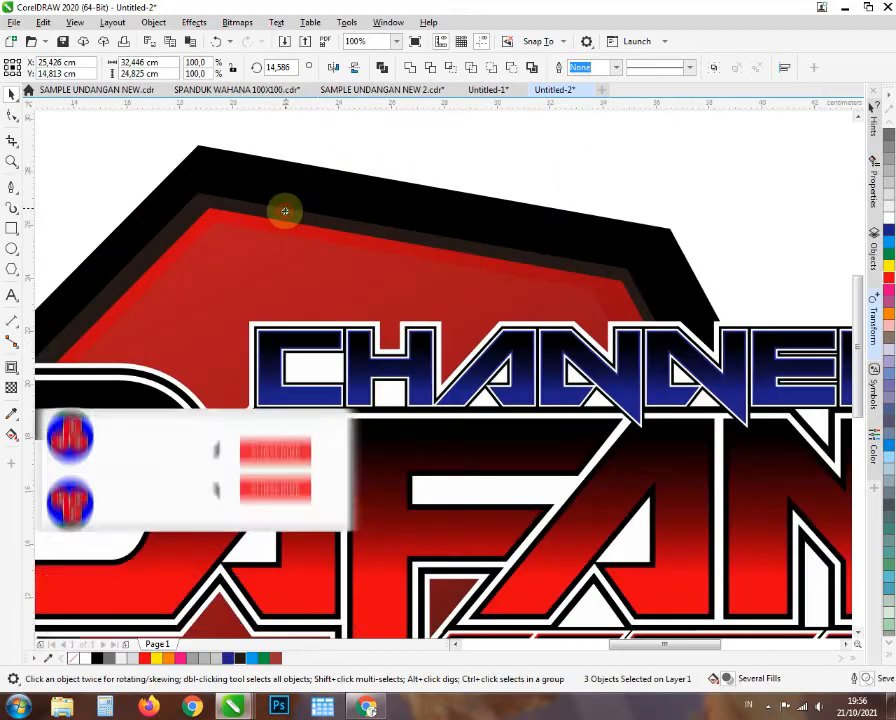
scroll(284, 211, "down", 1)
scroll(316, 378, "down", 1)
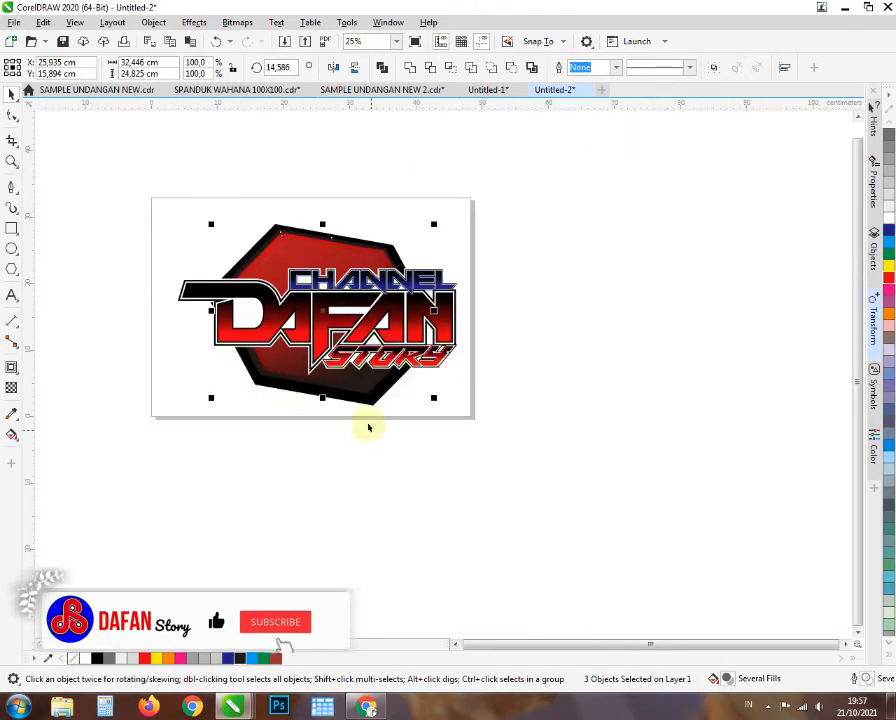
- Select all four badge hexagons and flatten them together to about 21.5 cm tall
left_click(208, 211)
scroll(306, 282, "up", 1)
left_click(278, 206)
scroll(252, 176, "up", 1)
left_click(268, 198, "shift")
left_click(266, 186, "shift")
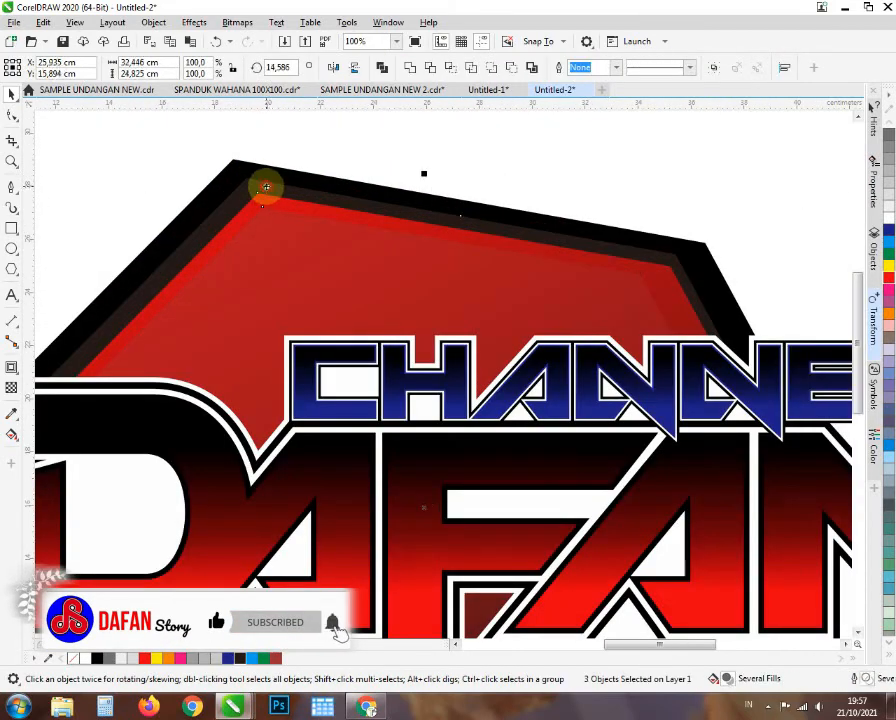
left_click(254, 179, "shift")
scroll(253, 181, "down", 2)
left_click_drag(298, 171, 299, 191)
scroll(301, 240, "up", 1)
scroll(358, 420, "down", 1)
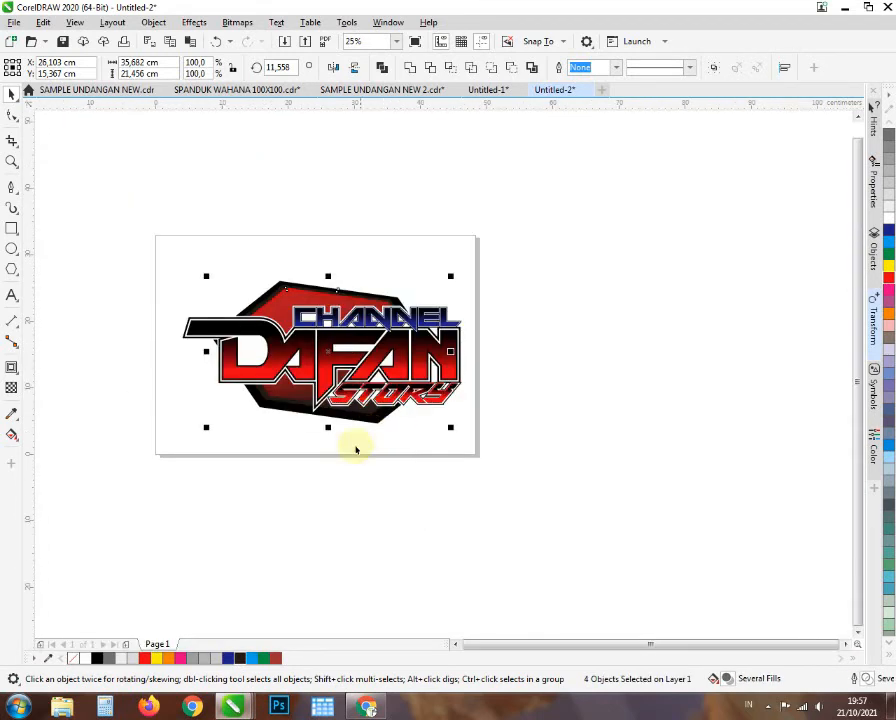
- Reshape the four hexagons together to about 35.0 by 23.0 cm and re-center them behind the lettering
left_click(374, 412)
mouse_move(328, 427)
left_mouse_down()
mouse_move(311, 432)
mouse_move(318, 436)
left_mouse_up()
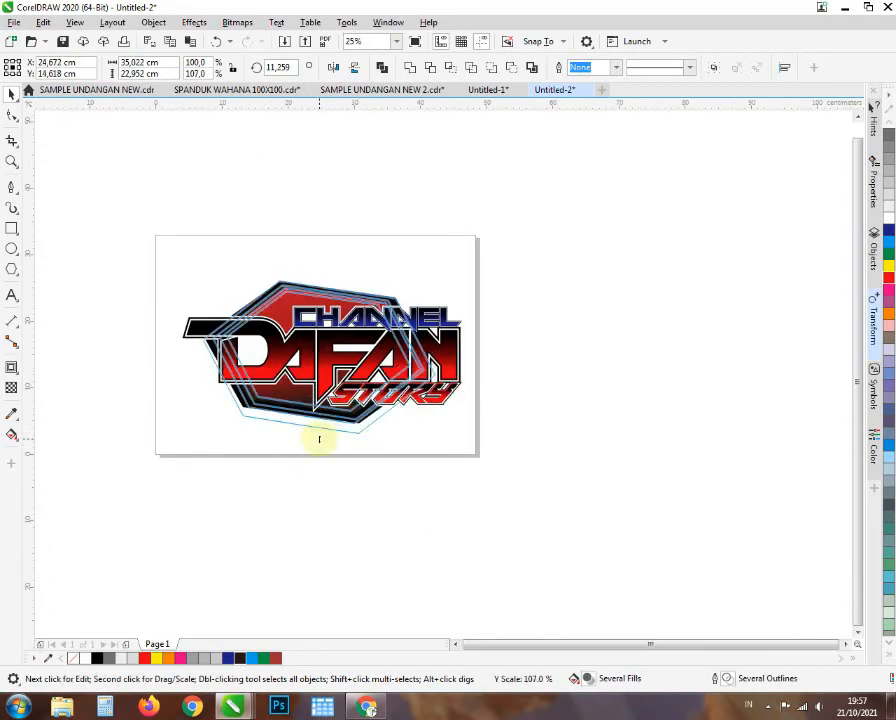
scroll(346, 220, "up", 1)
scroll(385, 290, "down", 1)
scroll(344, 253, "up", 2)
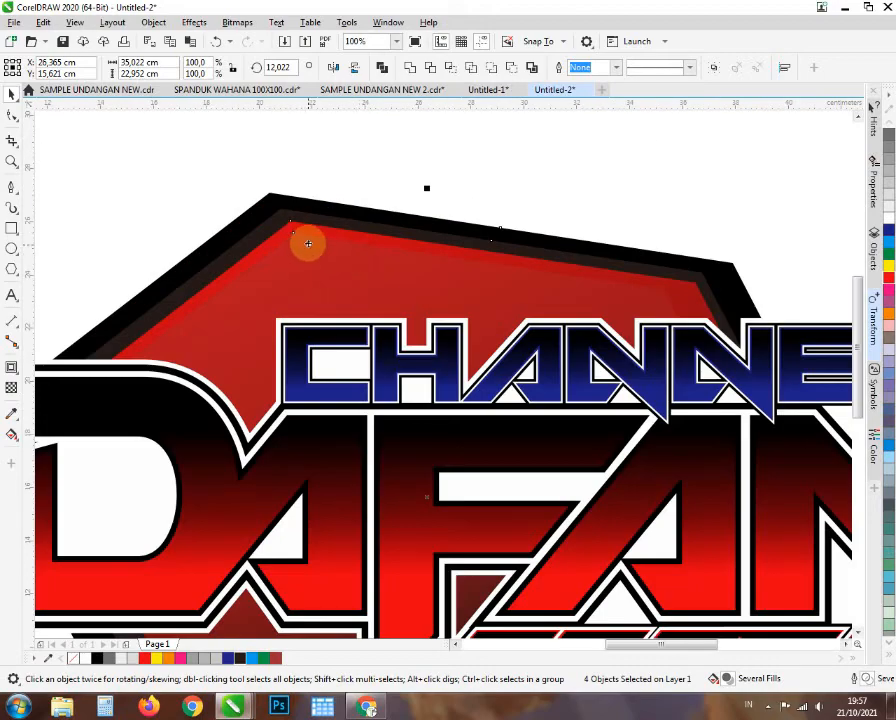
scroll(355, 249, "down", 1)
scroll(320, 226, "up", 2)
scroll(340, 210, "down", 2)
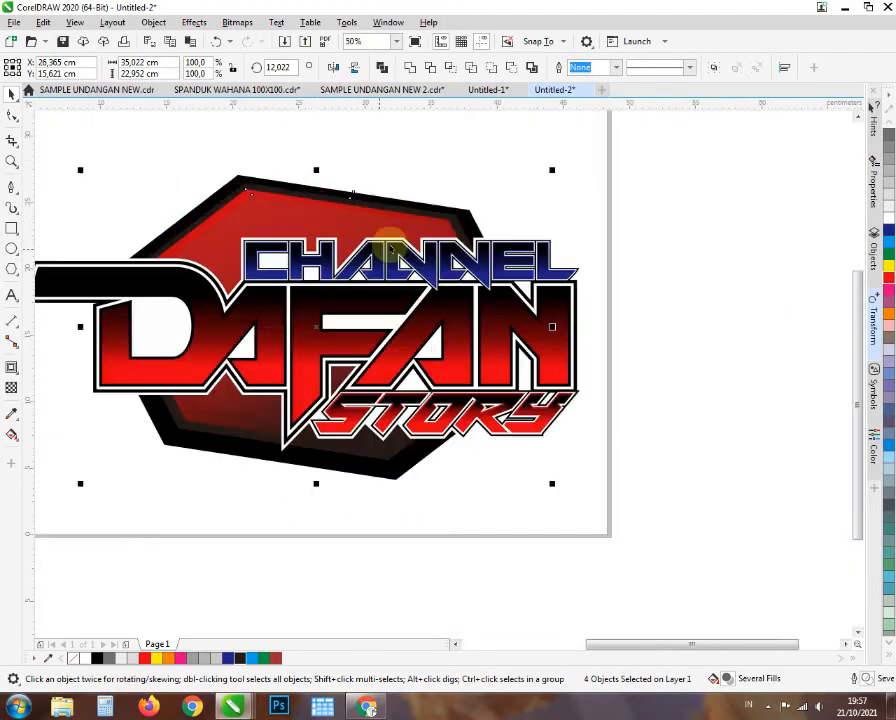
scroll(432, 222, "up", 2)
scroll(388, 265, "down", 3)
scroll(387, 265, "up", 2)
scroll(300, 310, "down", 1)
left_click(366, 320)
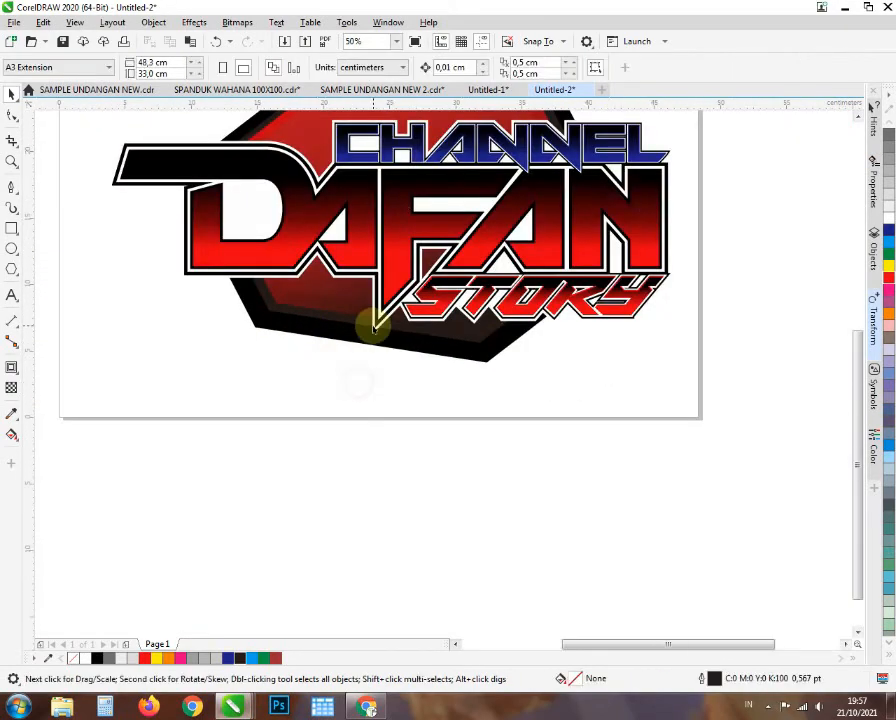
- Try white and 50% Black fills on the near-black hexagon inside the border
scroll(355, 230, "up", 1)
scroll(220, 284, "down", 2)
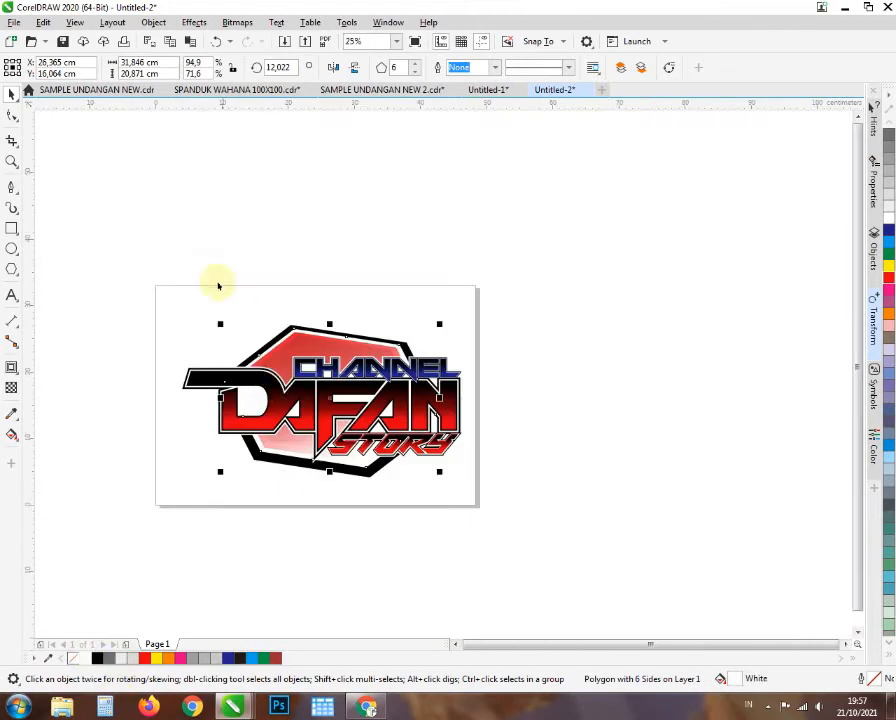
scroll(248, 314, "up", 1)
right_click(200, 657)
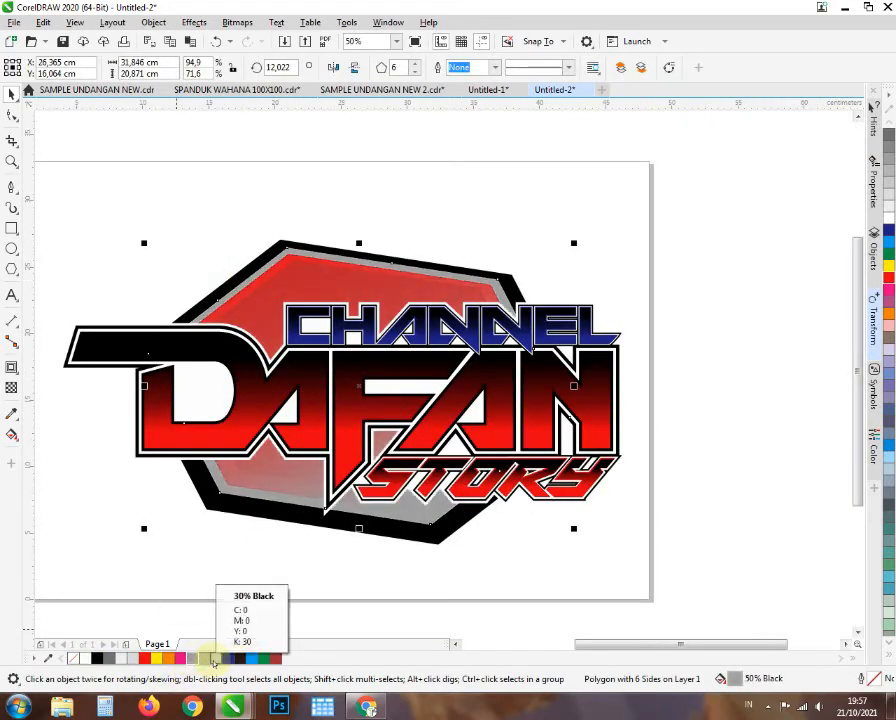
scroll(316, 480, "up", 1)
key("Escape")
scroll(224, 506, "down", 2)
scroll(240, 410, "up", 1)
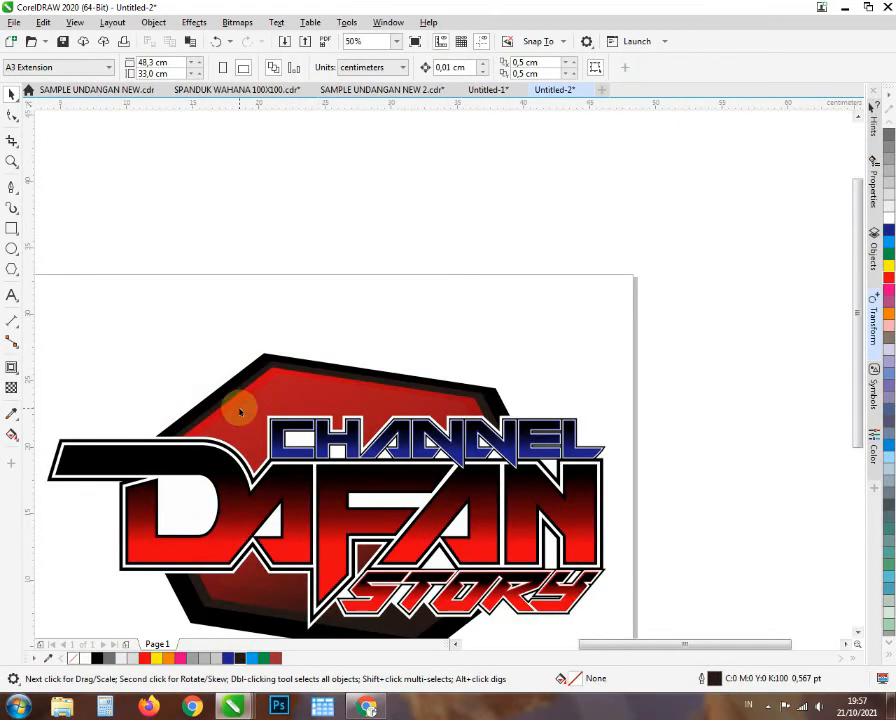
scroll(278, 366, "down", 1)
scroll(278, 366, "up", 1)
left_click(237, 268)
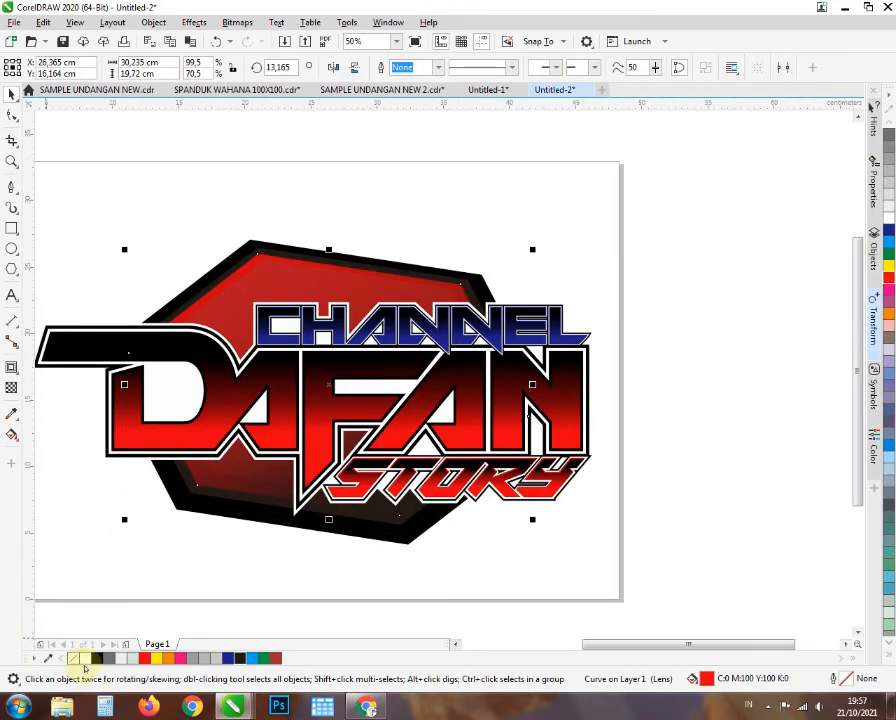
left_click(12, 387)
left_click(12, 94)
left_click(84, 216)
scroll(424, 440, "down", 1)
scroll(288, 290, "up", 1)
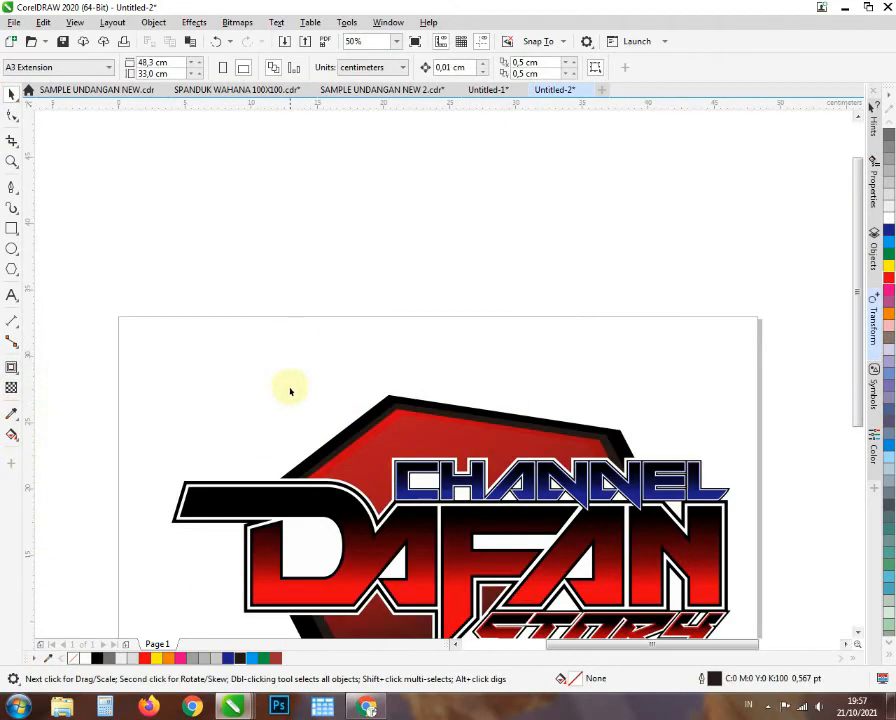
scroll(290, 385, "down", 1)
scroll(292, 415, "up", 1)
- Fill the outermost hexagon with white and the near-black hexagon inside it with pure black
scroll(305, 435, "up", 2)
left_click(304, 433)
scroll(304, 434, "down", 1)
scroll(296, 450, "up", 1)
scroll(200, 504, "down", 1)
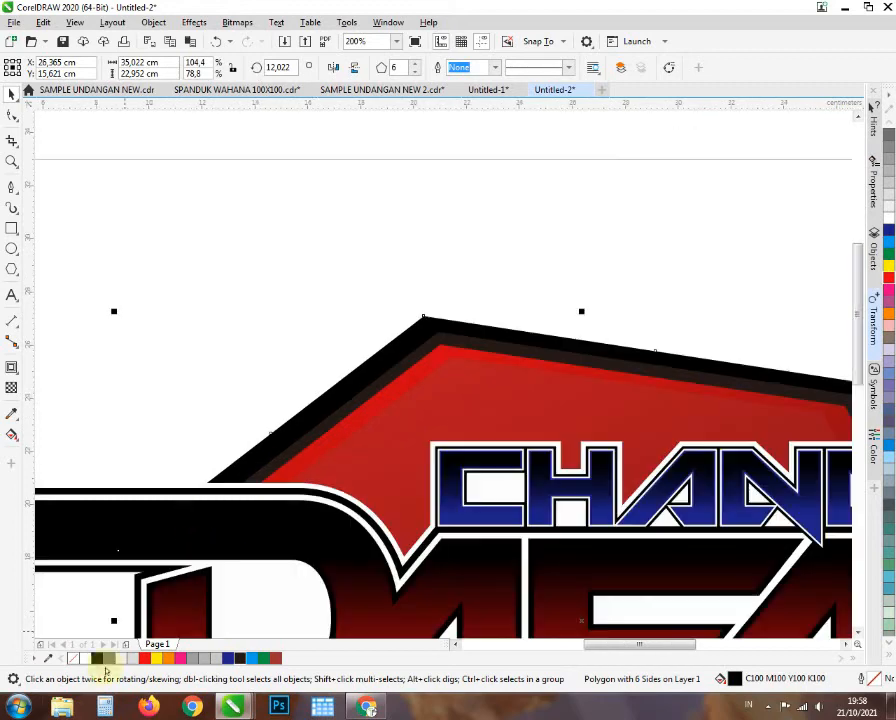
scroll(290, 450, "down", 2)
scroll(344, 420, "up", 5)
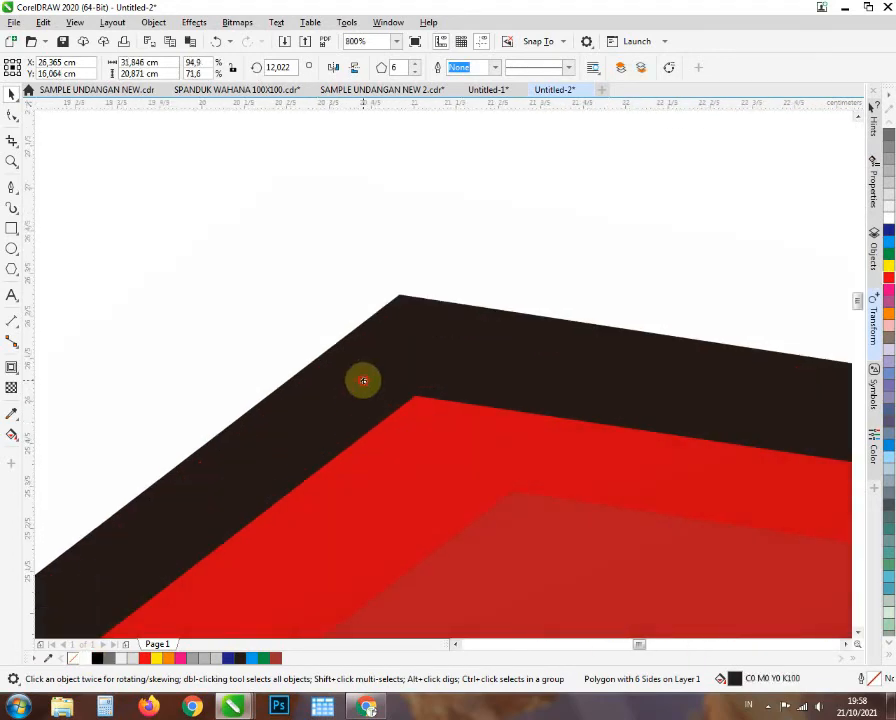
scroll(270, 406, "down", 5)
- Select the whole logo and create a boundary shape around its outer silhouette
left_click_drag(96, 374, 516, 636)
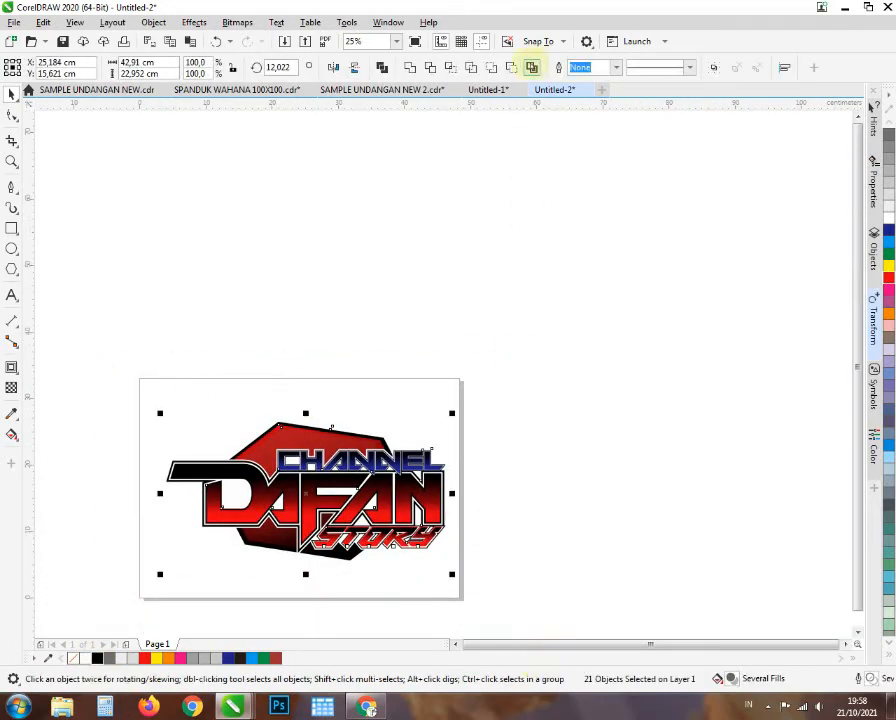
left_click(530, 66)
scroll(420, 506, "up", 4)
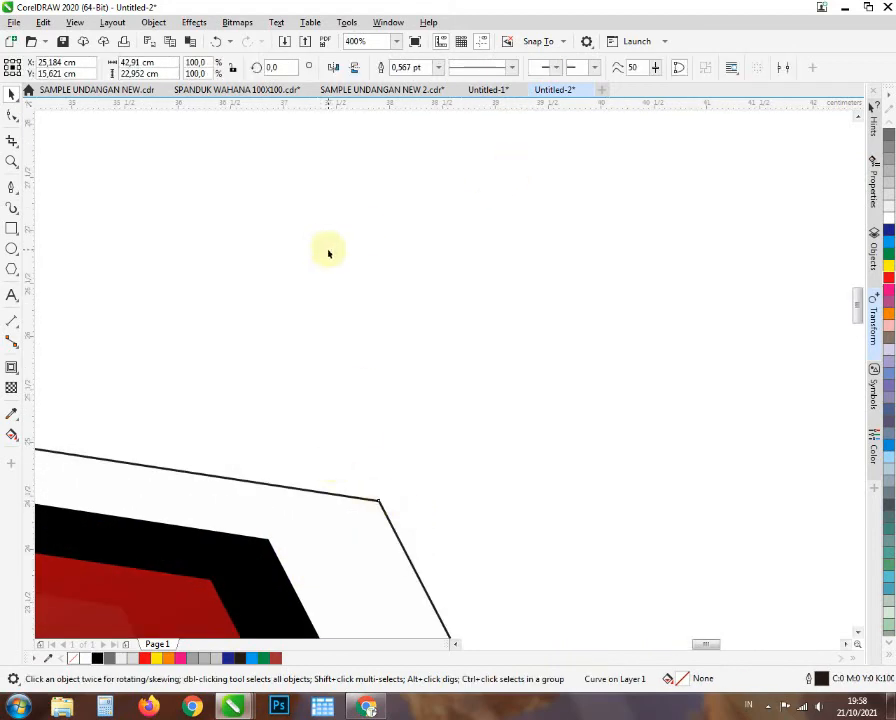
- Fill the boundary shape with C100 M100 Y100 K100 black and place it behind the whole logo
scroll(336, 458, "down", 4)
scroll(132, 386, "up", 1)
scroll(160, 423, "down", 1)
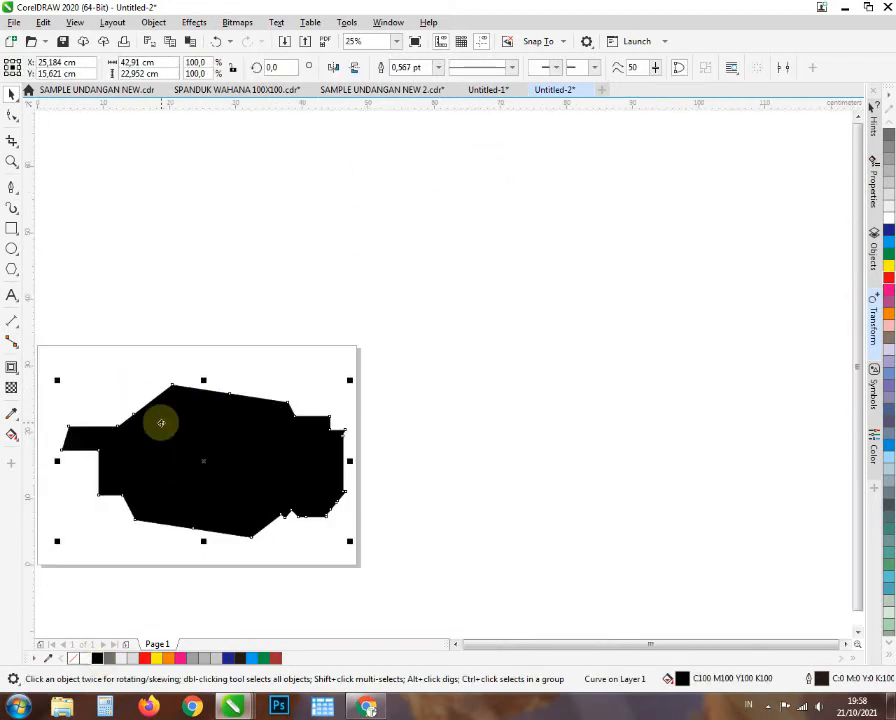
scroll(170, 380, "up", 5)
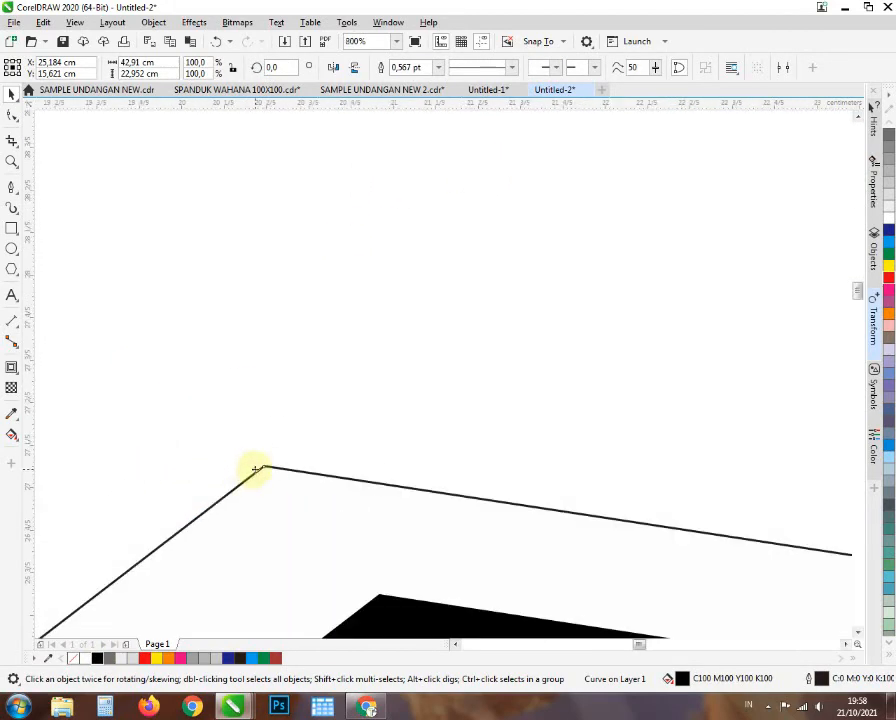
- Add a one-step outside contour to the black boundary shape with an offset of 0.324 cm
left_click(12, 367)
left_click_drag(260, 445, 260, 446)
scroll(260, 450, "down", 5)
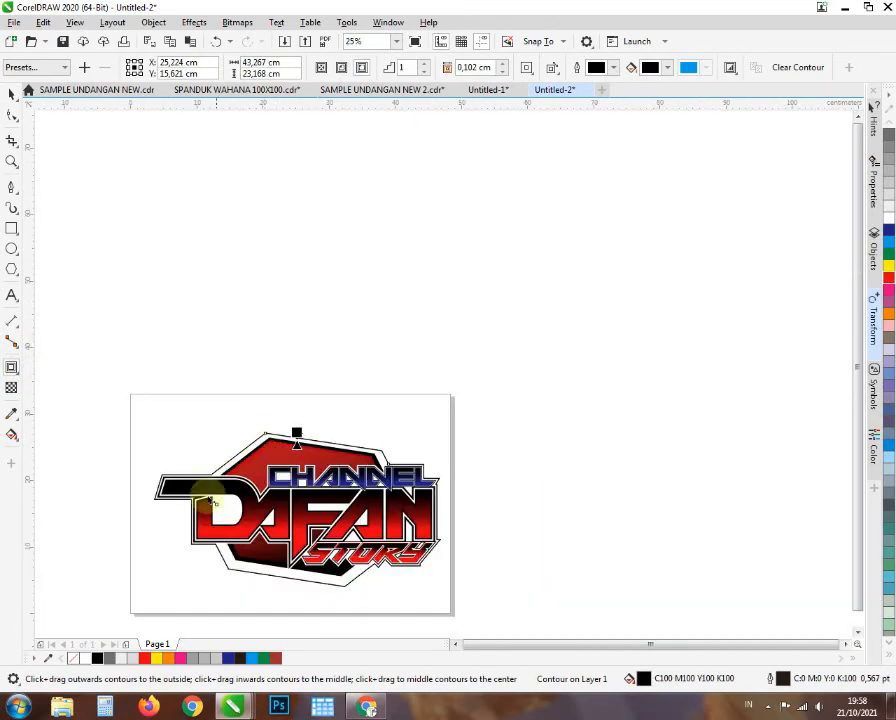
scroll(309, 330, "up", 1)
scroll(309, 330, "up", 2)
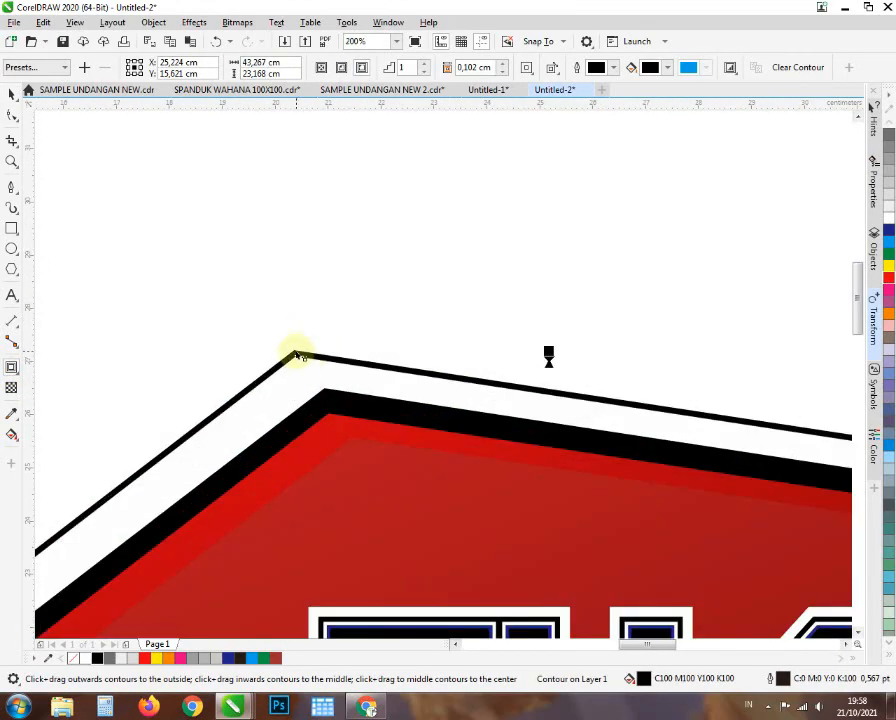
scroll(294, 344, "down", 3)
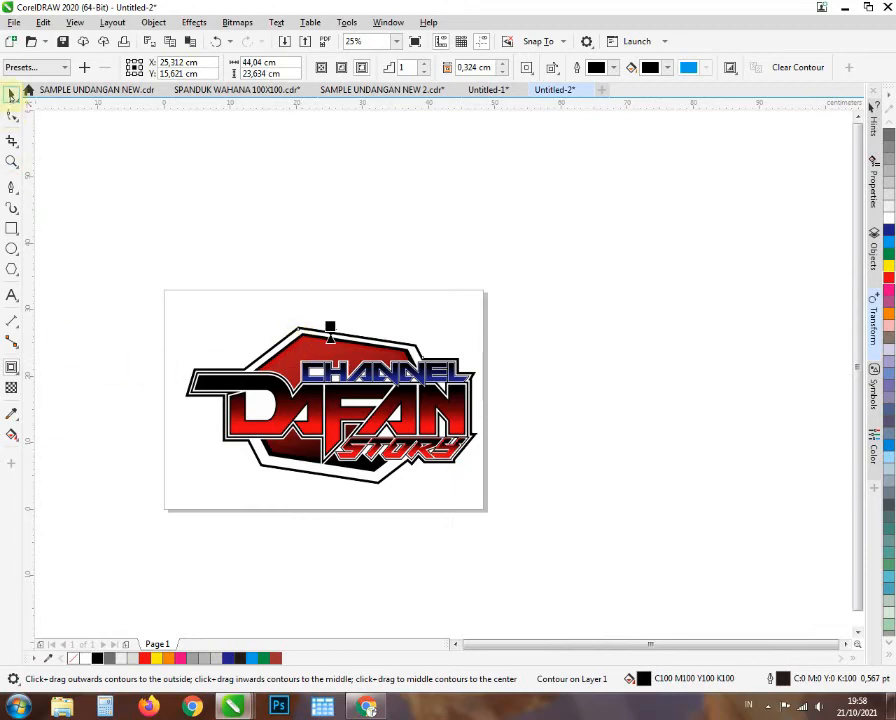
- Try shifting the black contour and the white hexagon, and undo both moves
scroll(310, 325, "up", 3)
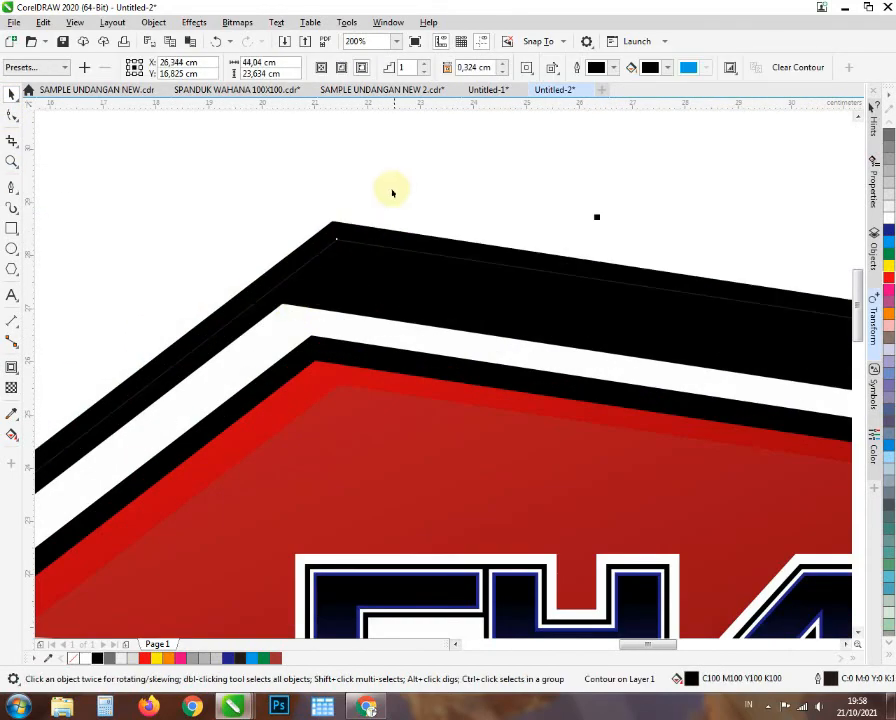
key("ctrl+z")
left_click(501, 151)
left_click(294, 300)
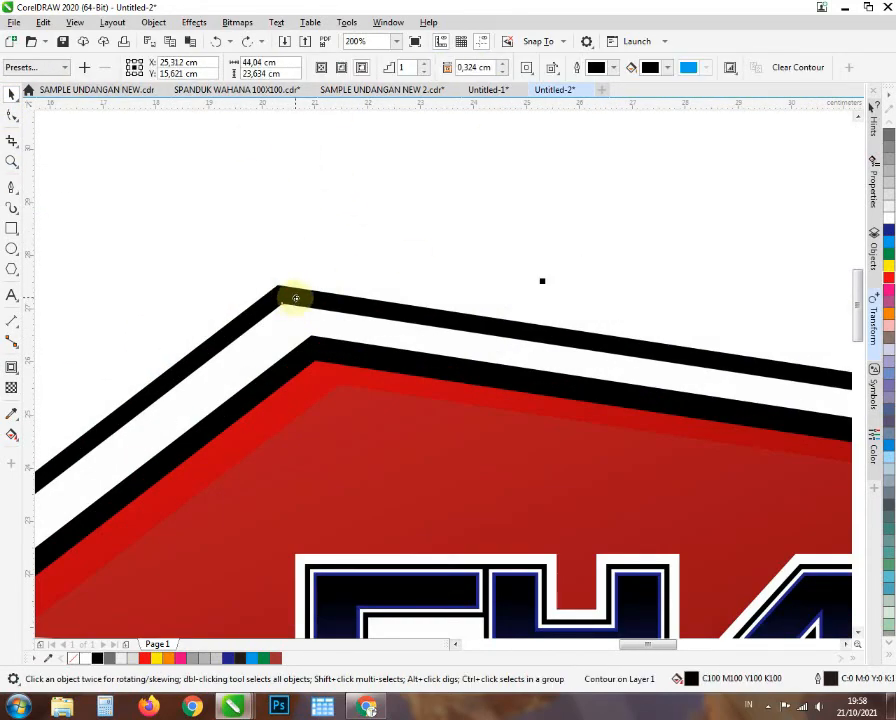
scroll(295, 298, "up", 3)
left_click(257, 347)
scroll(294, 330, "down", 3)
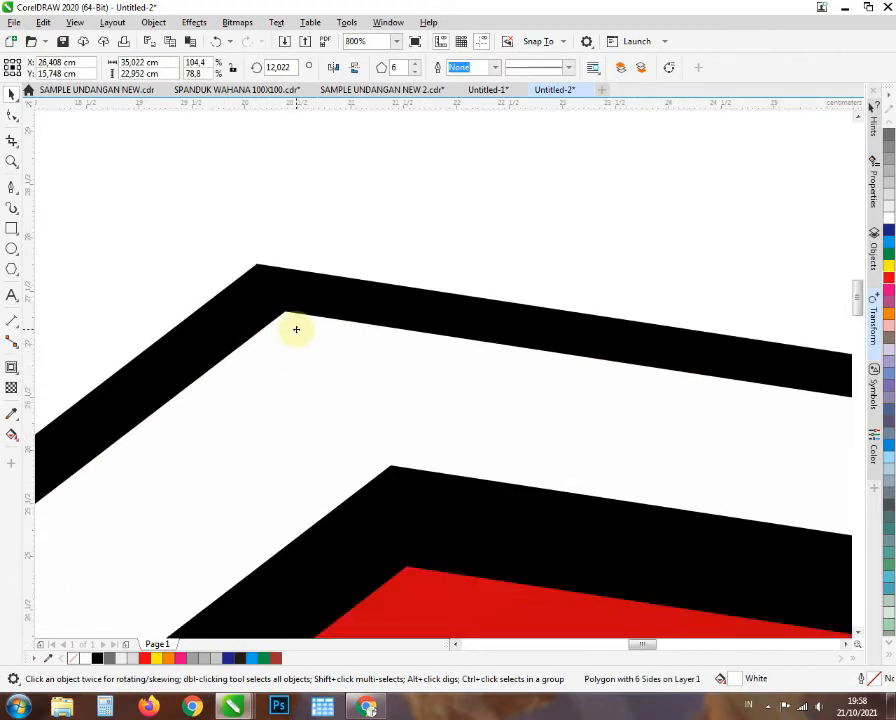
scroll(295, 344, "up", 4)
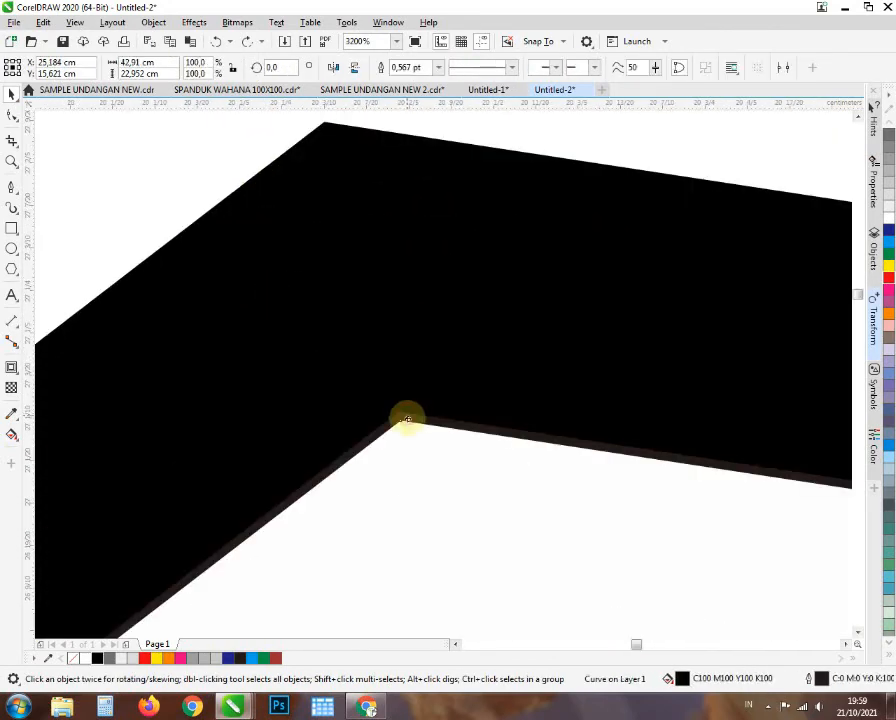
- Check the whole logo with its black contour fitted in view and in a full-screen preview
scroll(420, 380, "down", 6)
scroll(360, 345, "down", 2)
key("ctrl+a")
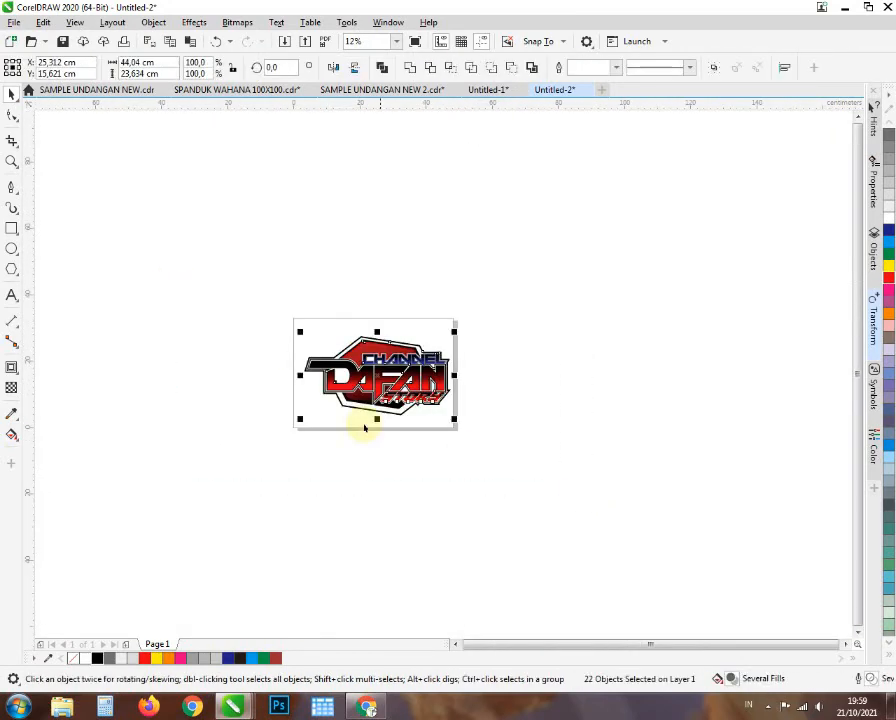
scroll(358, 408, "up", 2)
left_click(314, 424)
scroll(292, 380, "up", 1)
scroll(350, 428, "down", 1)
left_click(388, 508)
scroll(355, 437, "down", 1)
left_click_drag(216, 256, 668, 484)
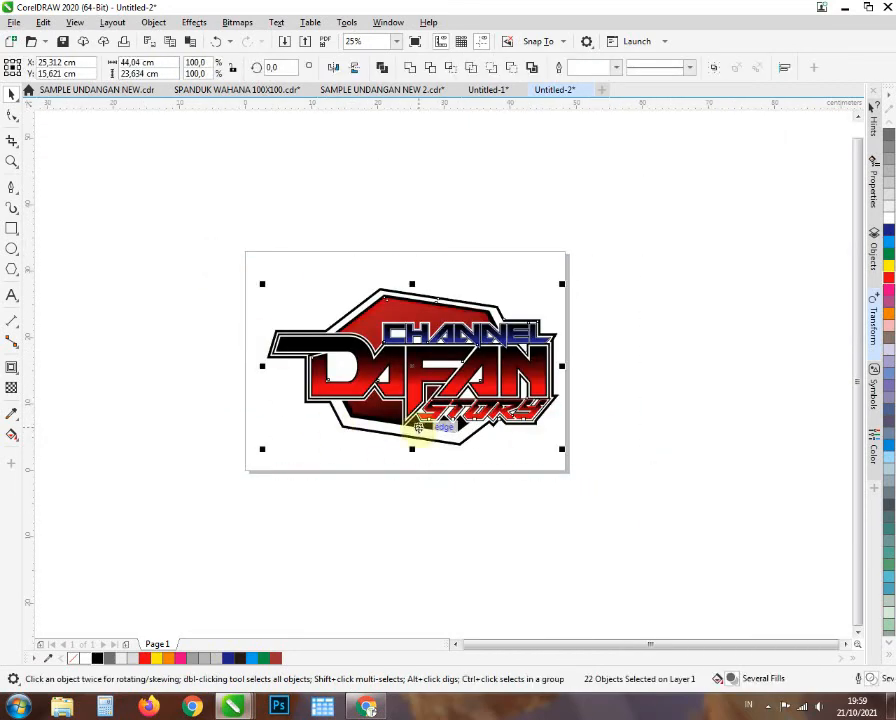
left_click(324, 438)
scroll(324, 438, "down", 1)
scroll(408, 415, "up", 1)
key("F4")
key("F8")
key("F9")
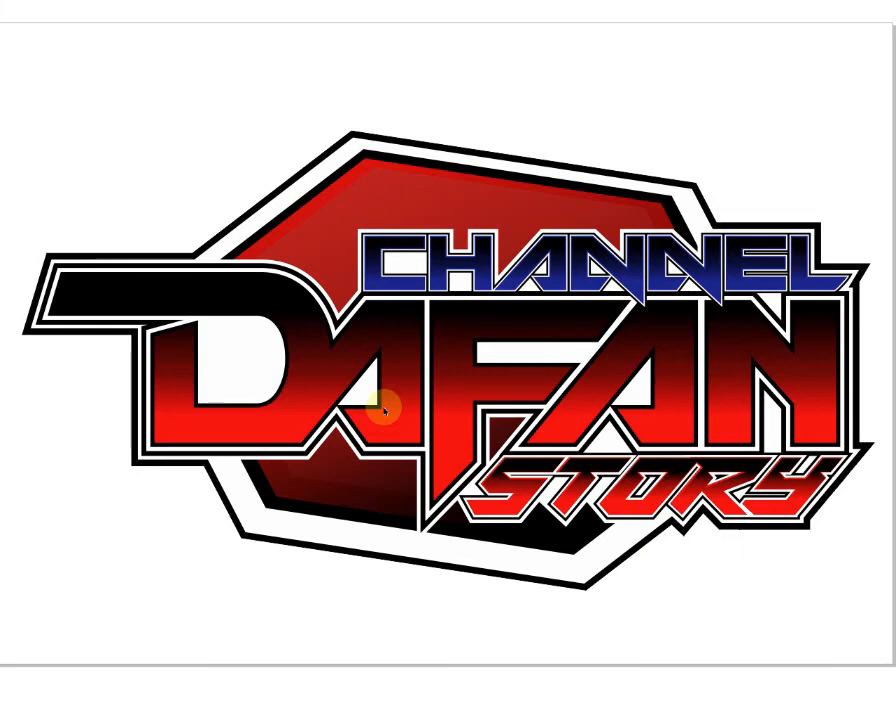
key("Escape")
- Try drawing a rectangle inside the open counter of the letter D
scroll(255, 435, "down", 1)
left_click(264, 542)
scroll(279, 405, "down", 2)
left_click(11, 94)
scroll(248, 415, "up", 3)
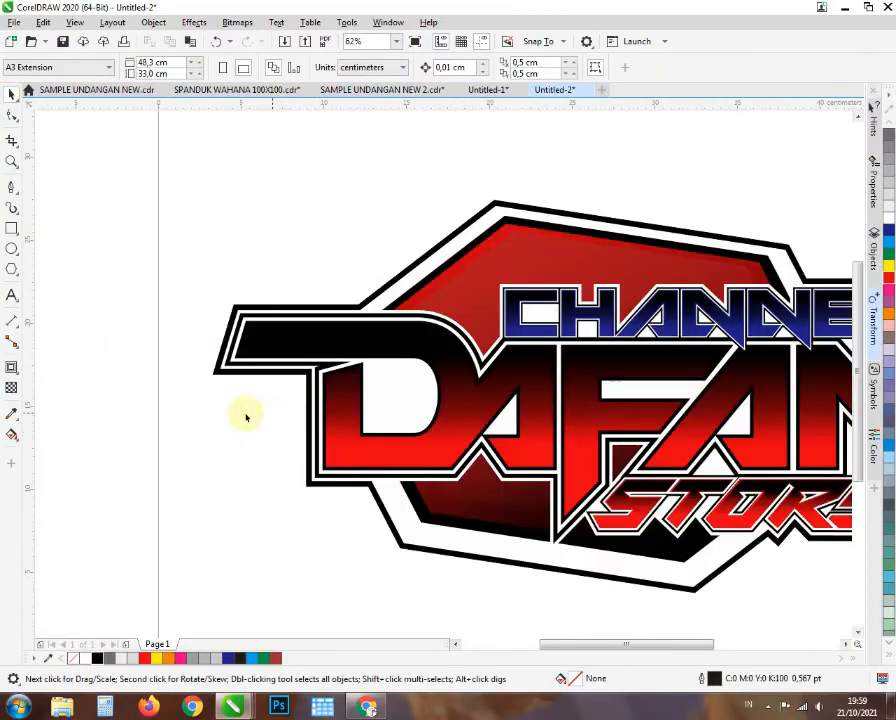
scroll(382, 390, "up", 1)
left_click(11, 228)
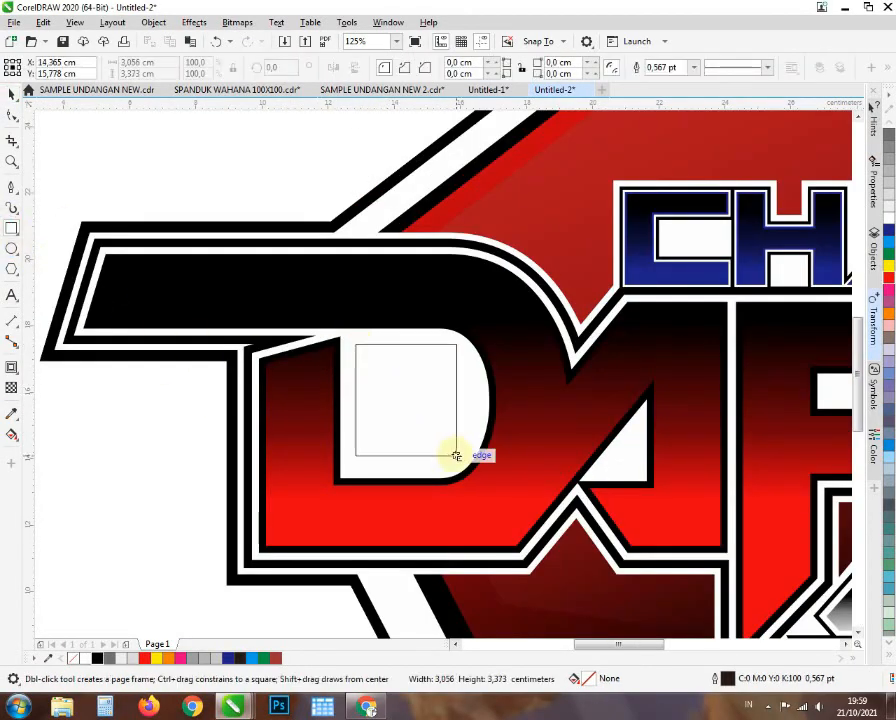
left_click_drag(456, 455, 462, 472)
scroll(462, 474, "down", 3)
scroll(316, 394, "up", 3)
scroll(316, 394, "down", 2)
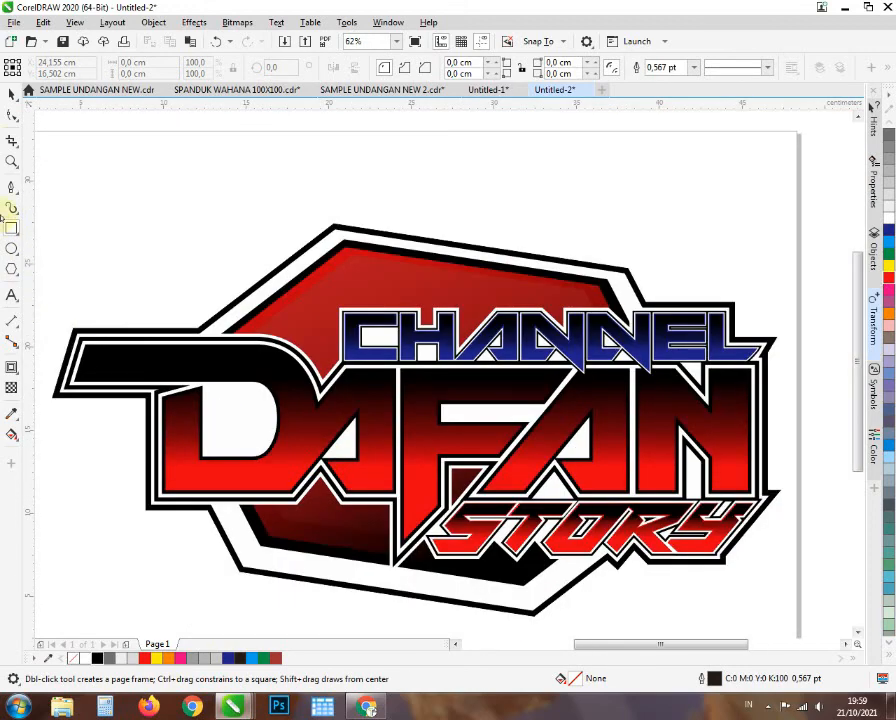
- Select the whole logo and group its objects
left_click(11, 94)
scroll(374, 385, "down", 1)
scroll(409, 371, "up", 3)
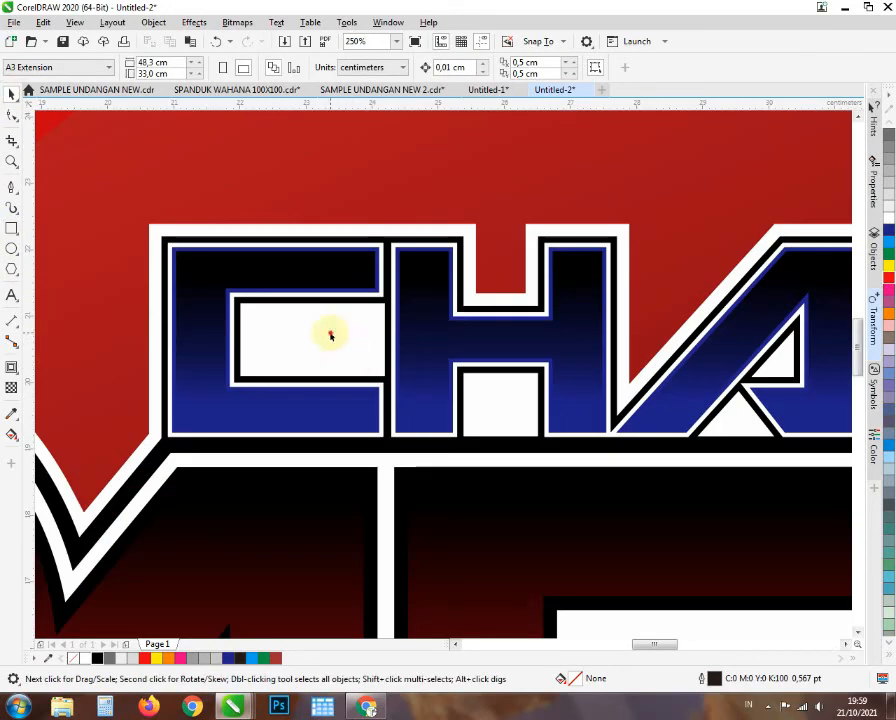
scroll(332, 334, "down", 5)
scroll(514, 282, "up", 4)
scroll(512, 352, "down", 2)
scroll(390, 398, "down", 2)
left_click_drag(570, 520, 50, 226)
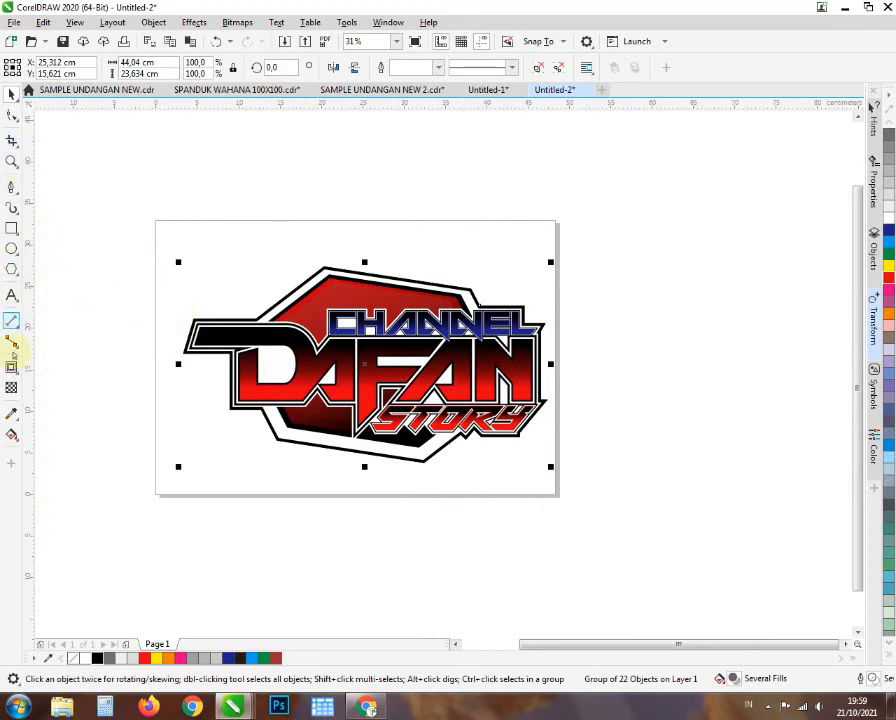
- Try to apply the Flat Bottom Left drop shadow preset to the grouped logo
left_click(40, 368)
left_click(32, 66)
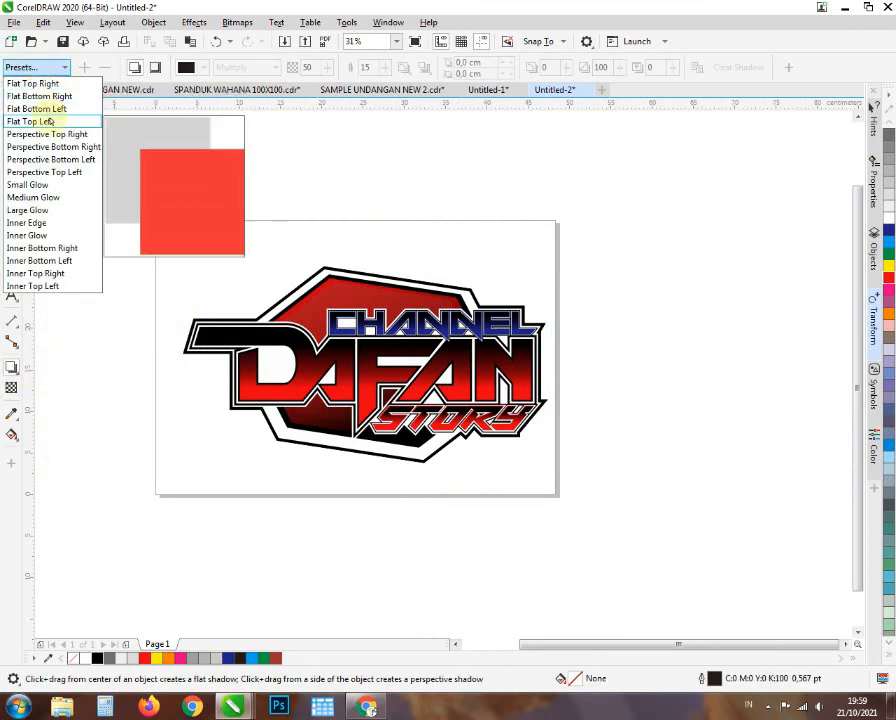
left_click(40, 108)
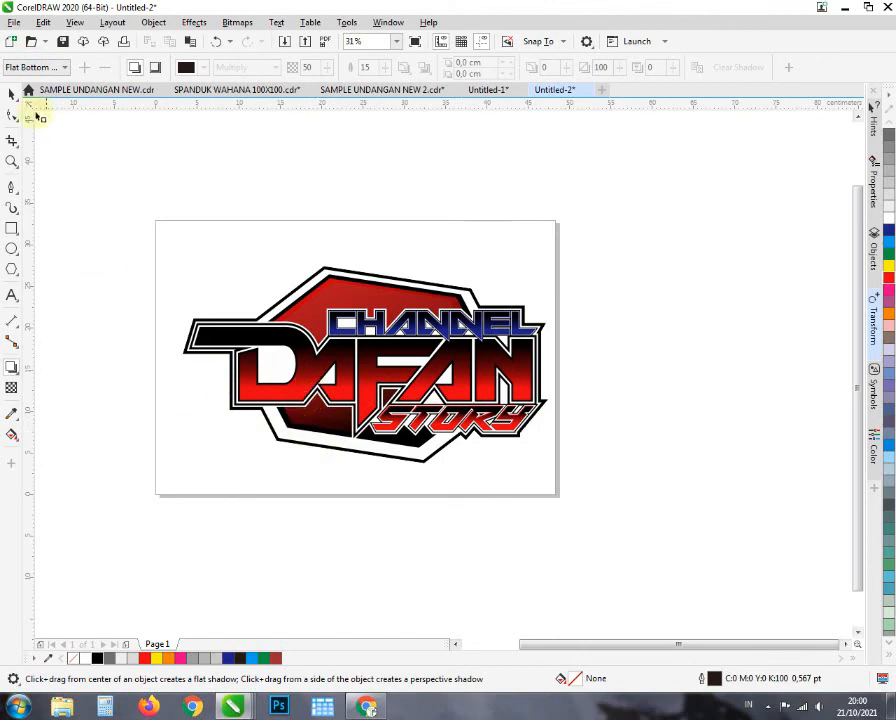
left_click(32, 66)
left_click(36, 110)
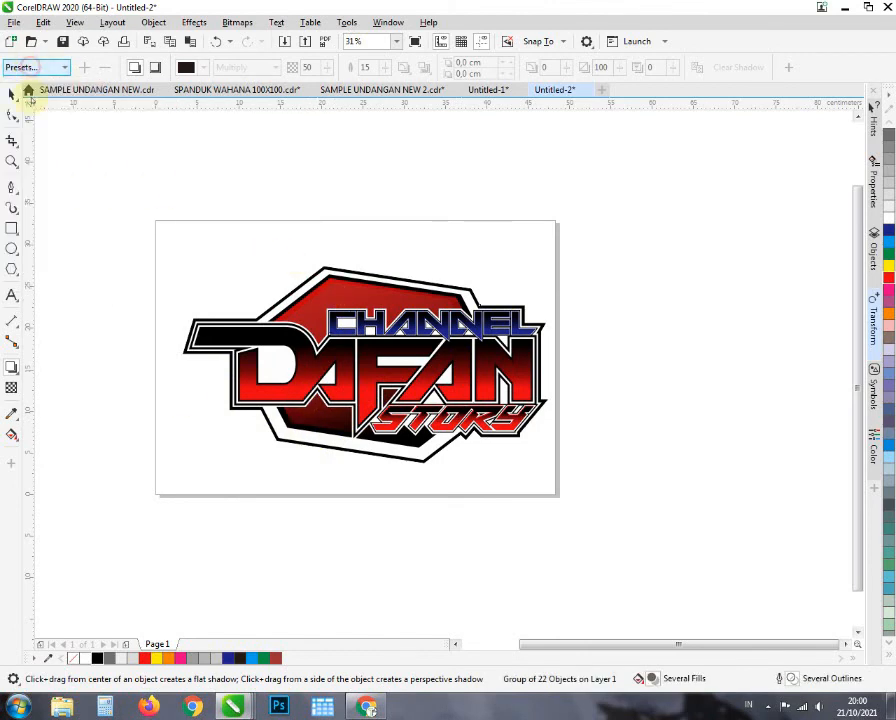
left_click(12, 93)
- Ungroup the whole logo into its individual objects
scroll(161, 190, "down", 2)
left_click(316, 298)
scroll(316, 298, "up", 2)
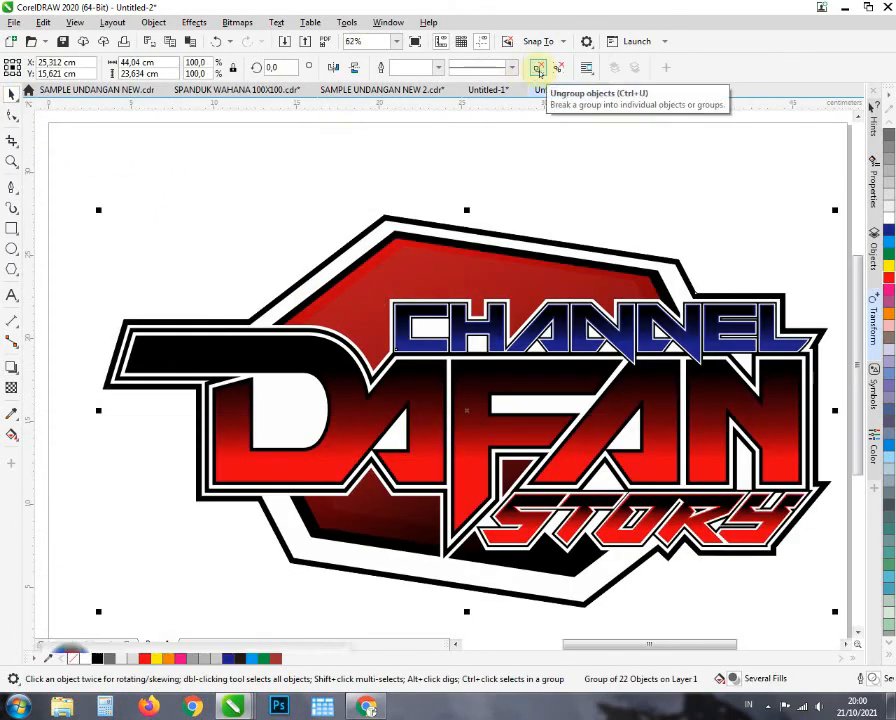
left_click(537, 69)
- Apply the Flat Bottom Left drop shadow preset to the black outer contour shape only
left_click(264, 226)
left_click(310, 275)
scroll(272, 273, "down", 1)
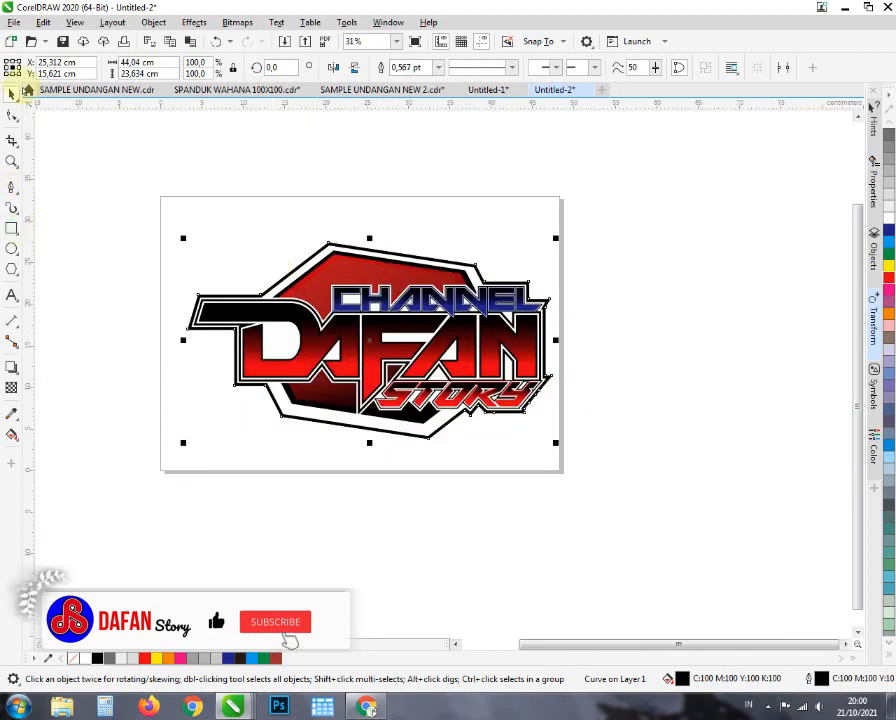
left_click(12, 367)
left_click(36, 67)
left_click(24, 106)
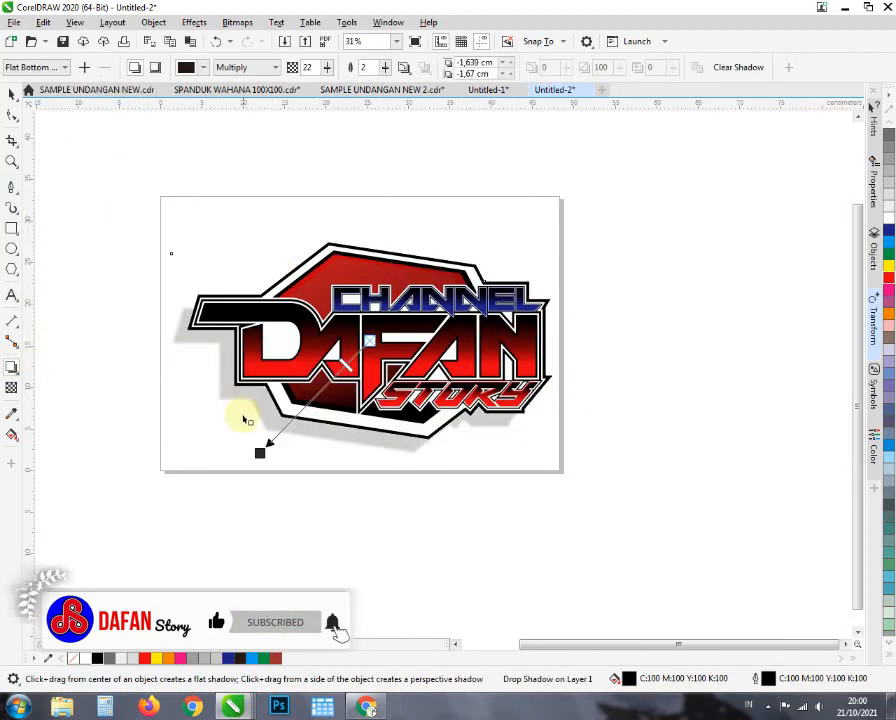
- Bring the drop shadow closer, to an offset of about -0.66 cm by -0.86 cm, and raise its opacity to about 36
scroll(244, 420, "up", 1)
left_click_drag(271, 475, 329, 461)
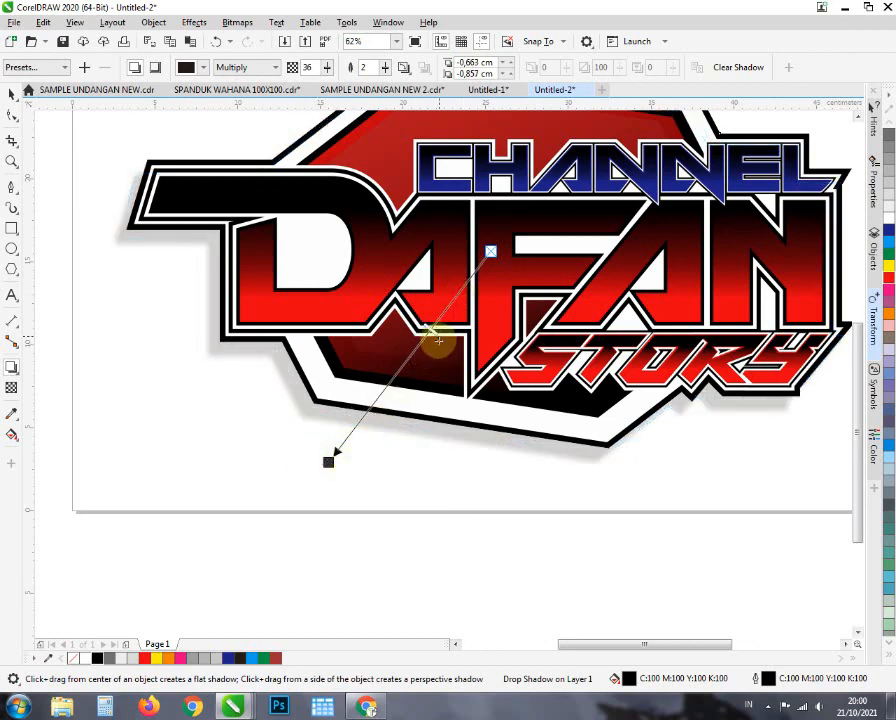
scroll(350, 418, "down", 3)
scroll(244, 449, "up", 2)
left_click(11, 93)
- Deselect everything and check the finished logo with its drop shadow in a full-screen preview
scroll(138, 335, "down", 3)
scroll(118, 332, "up", 3)
left_click(118, 332)
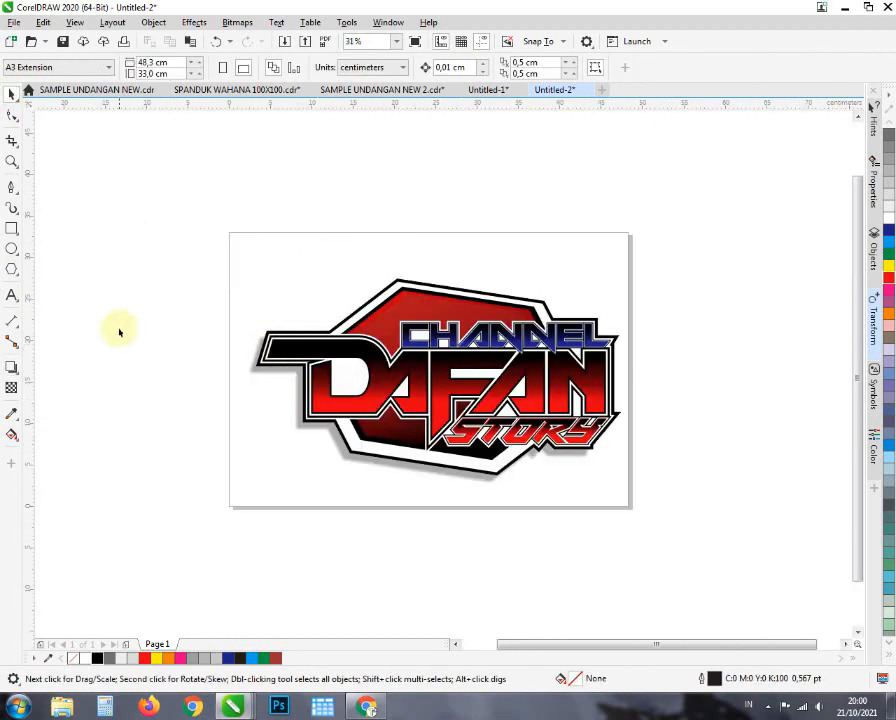
key("F4")
key("F9")
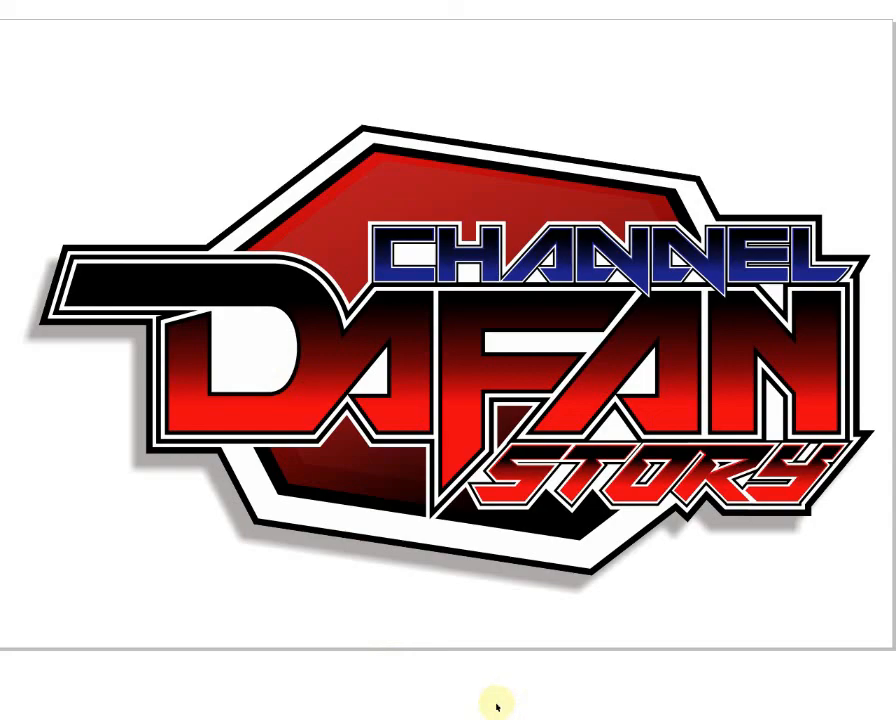